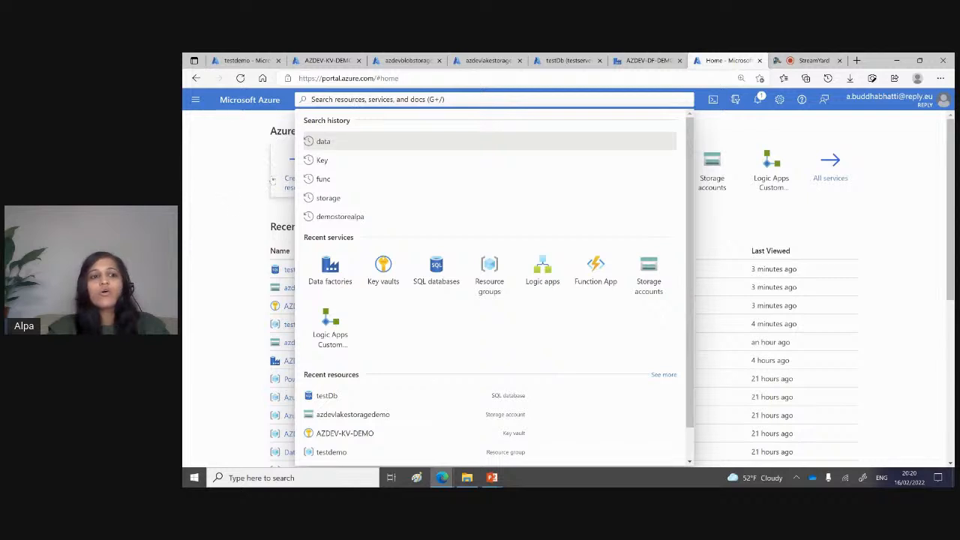
# Step: Start creating a new data factory in the AzureCommunityBootCamp resource group
pyautogui.click(230, 207)
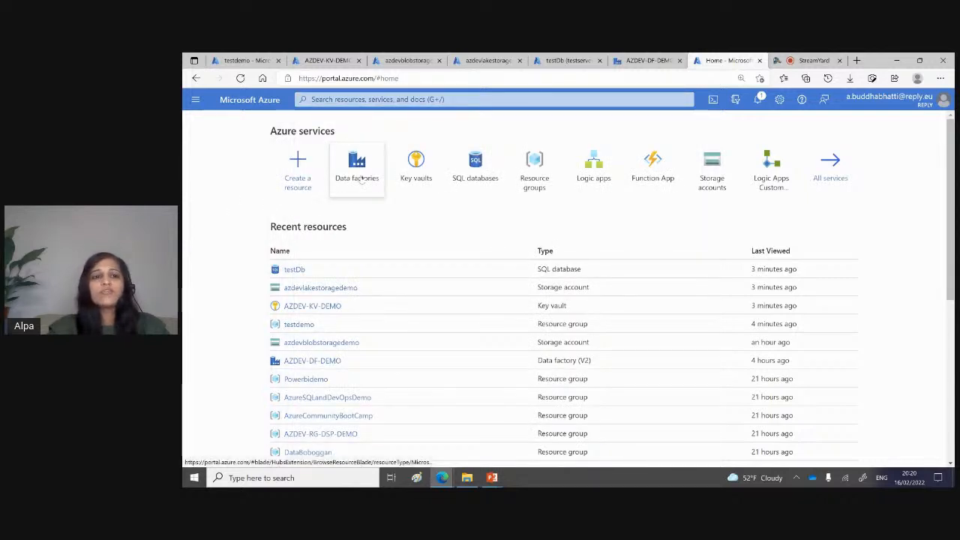
pyautogui.click(362, 171)
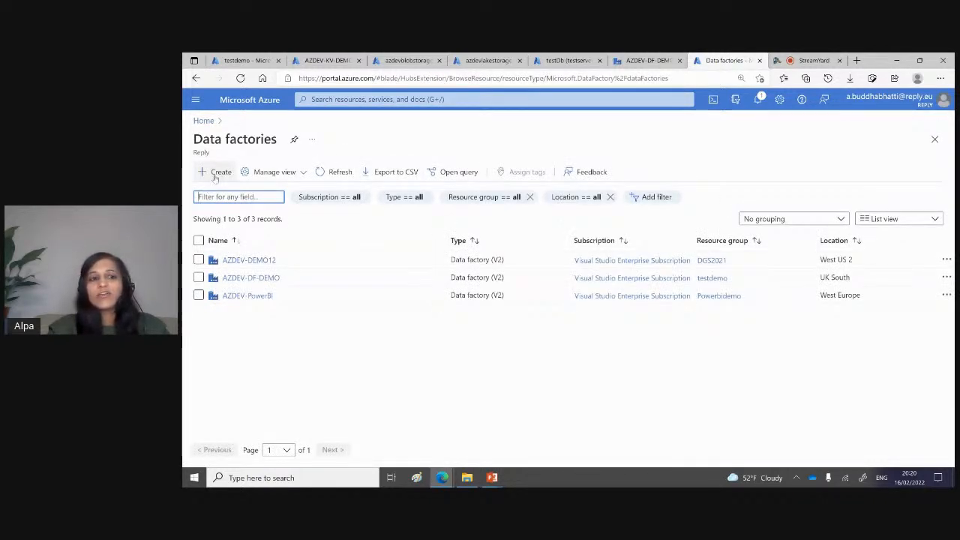
pyautogui.click(216, 173)
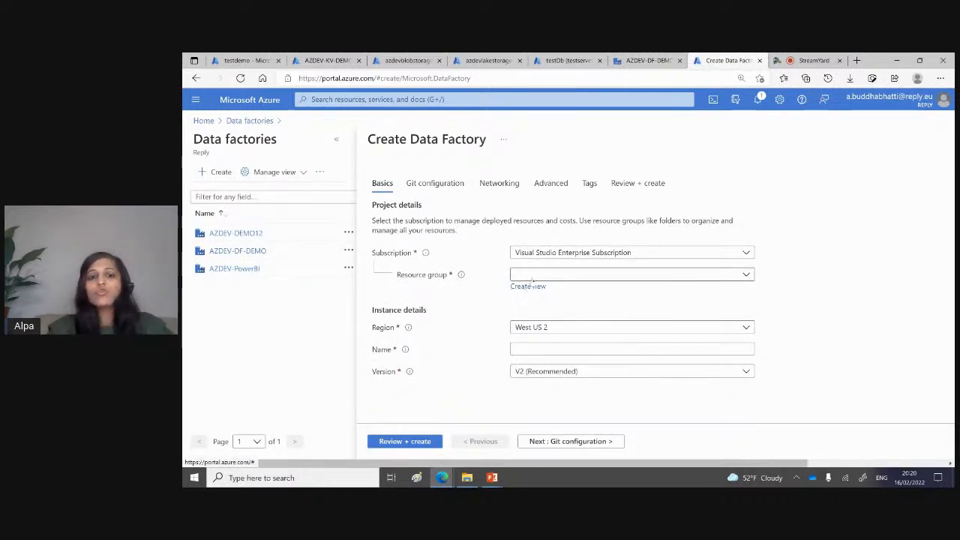
pyautogui.click(532, 275)
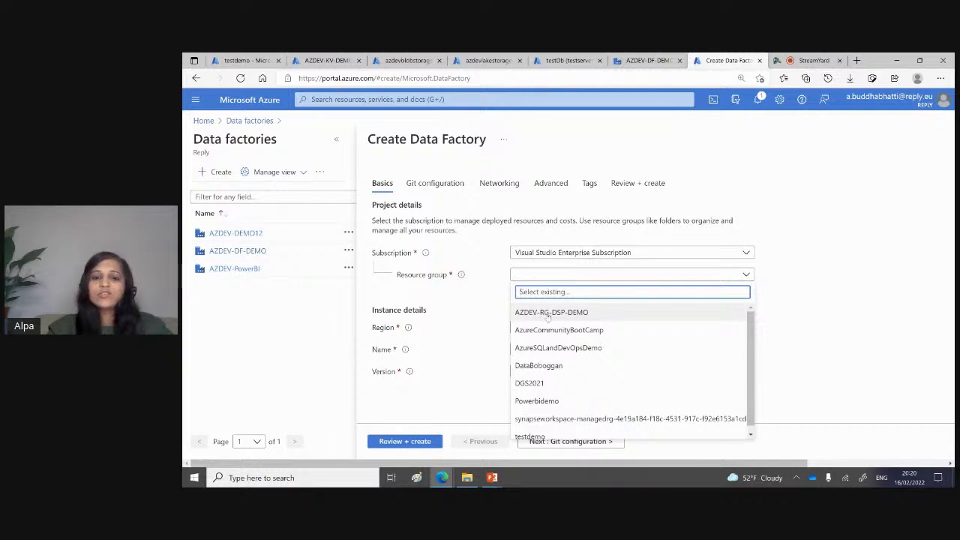
pyautogui.click(551, 331)
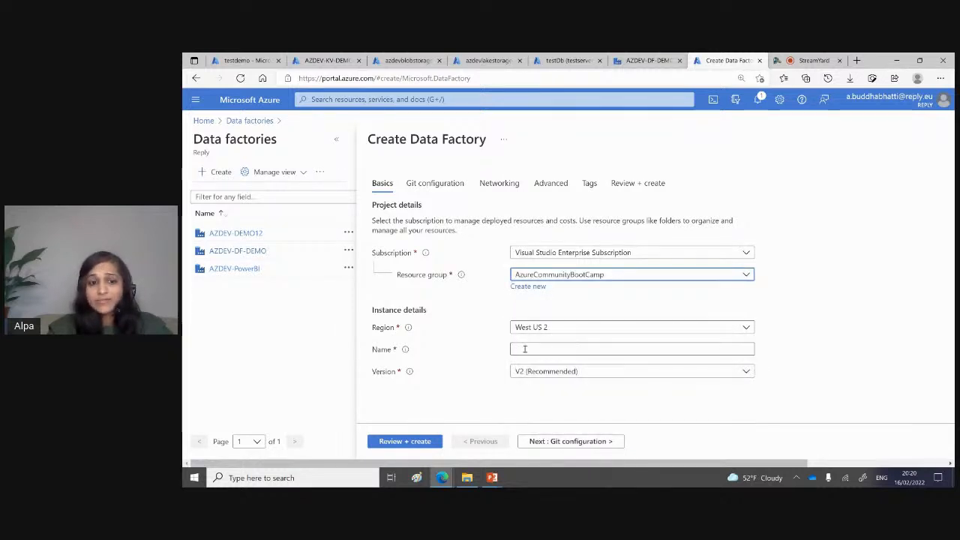
# Step: Name the new data factory testAlpa
pyautogui.click(525, 349)
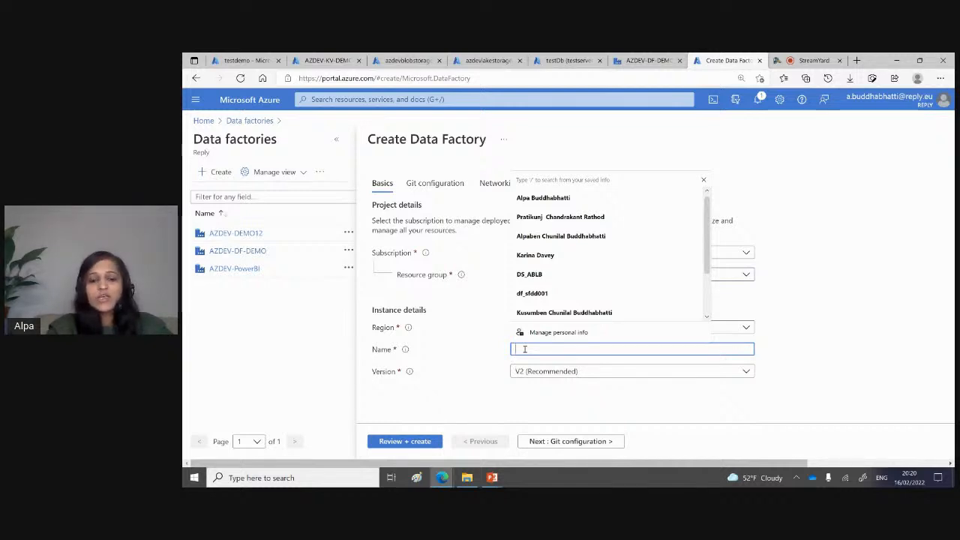
pyautogui.write('testA')
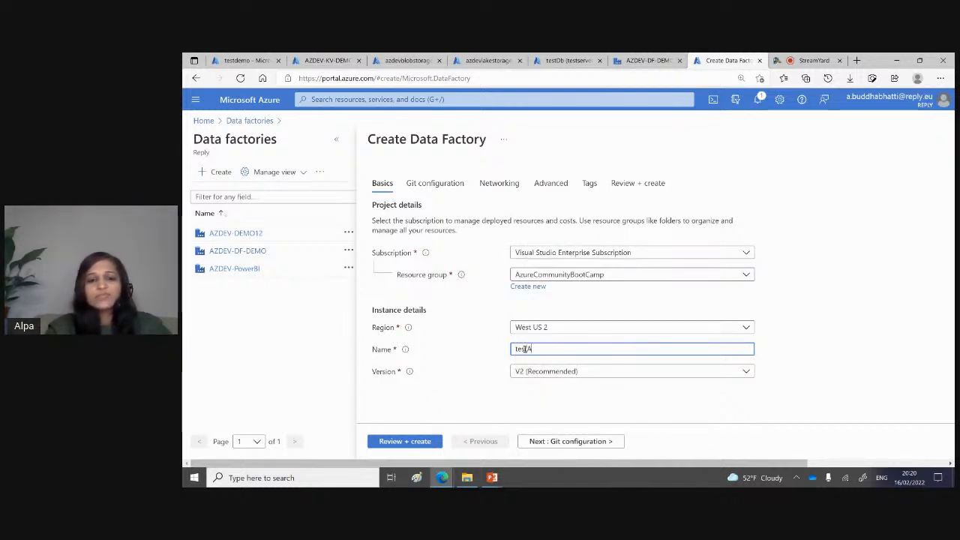
pyautogui.write('p')
pyautogui.press('BackSpace')
pyautogui.write('a')
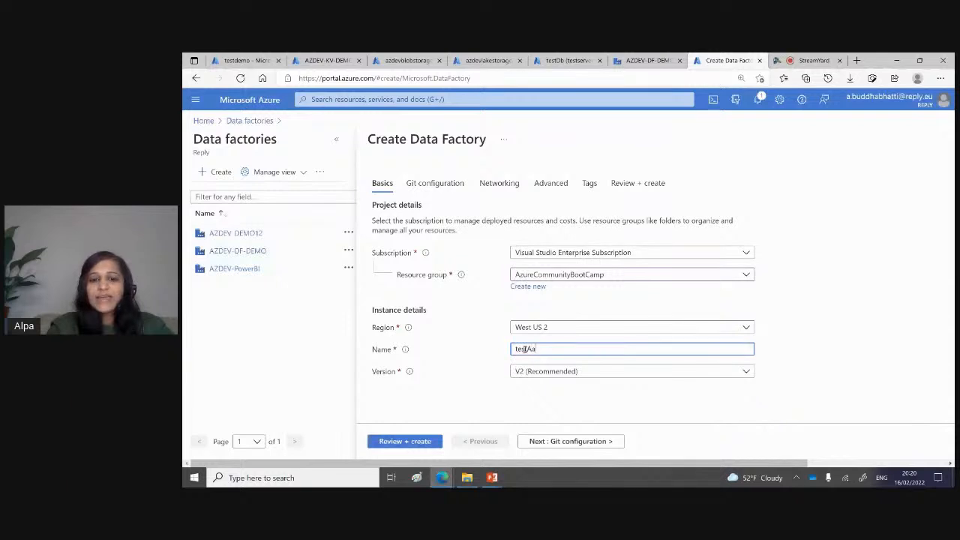
pyautogui.press('BackSpace')
pyautogui.press('BackSpace')
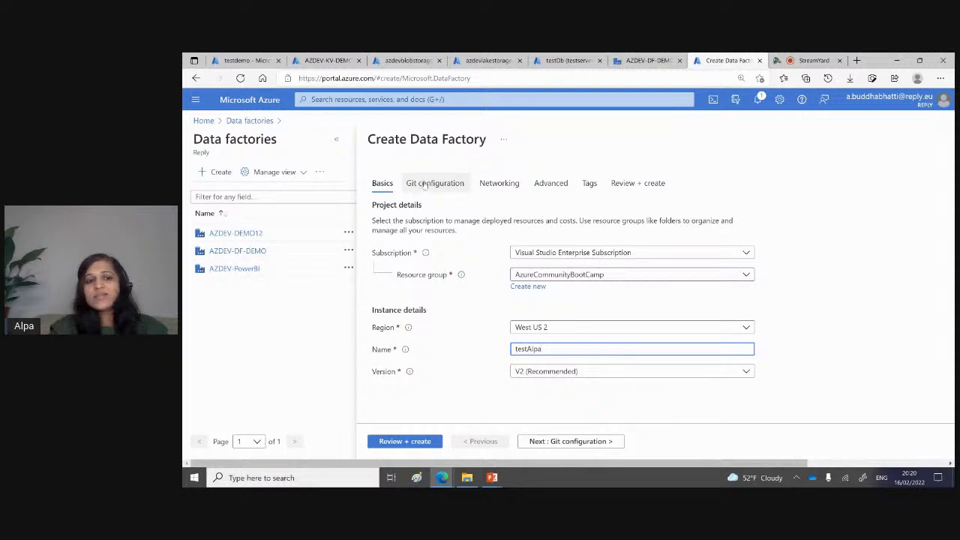
# Step: Enable the "Configure Git later" option for the data factory and recheck its basic settings
pyautogui.click(424, 184)
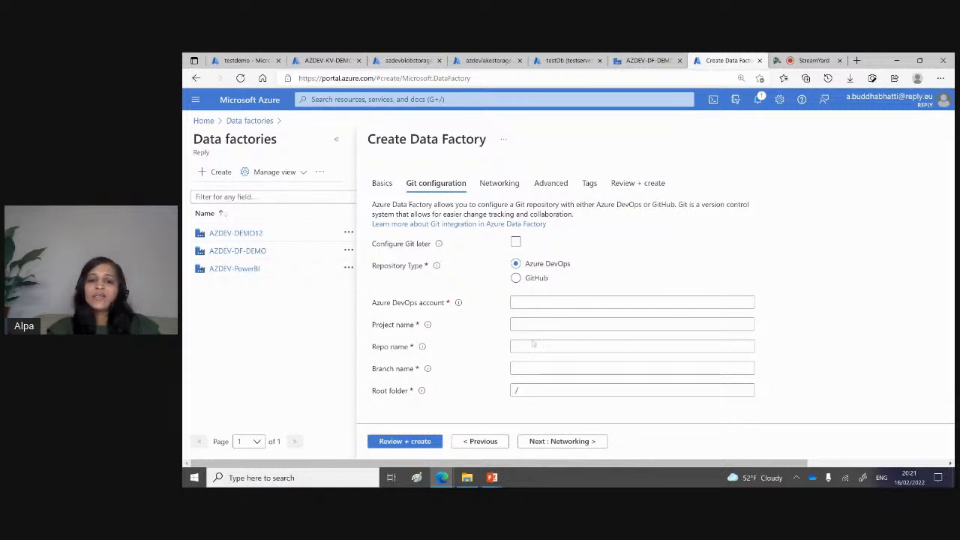
pyautogui.click(515, 241)
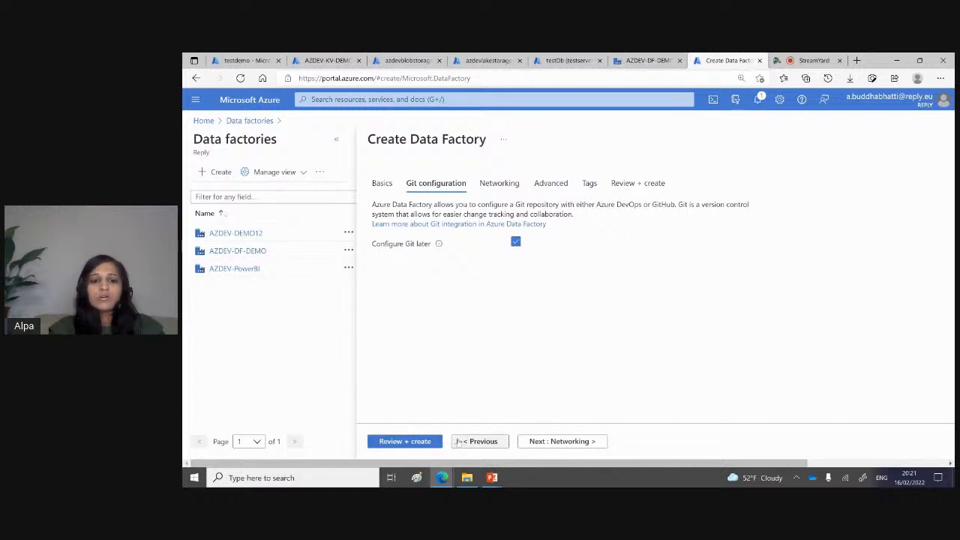
pyautogui.click(382, 188)
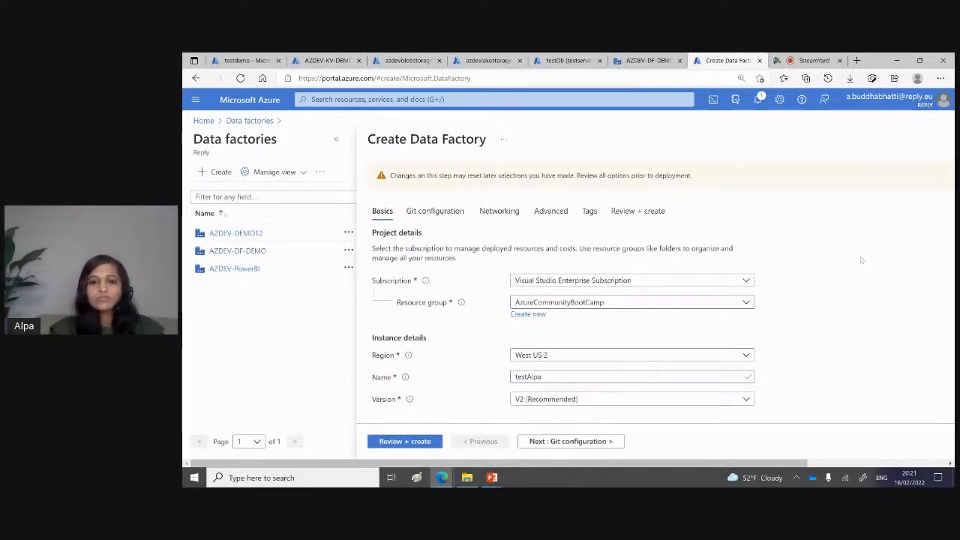
pyautogui.scroll(-1, 861, 259)
pyautogui.scroll(1, 861, 259)
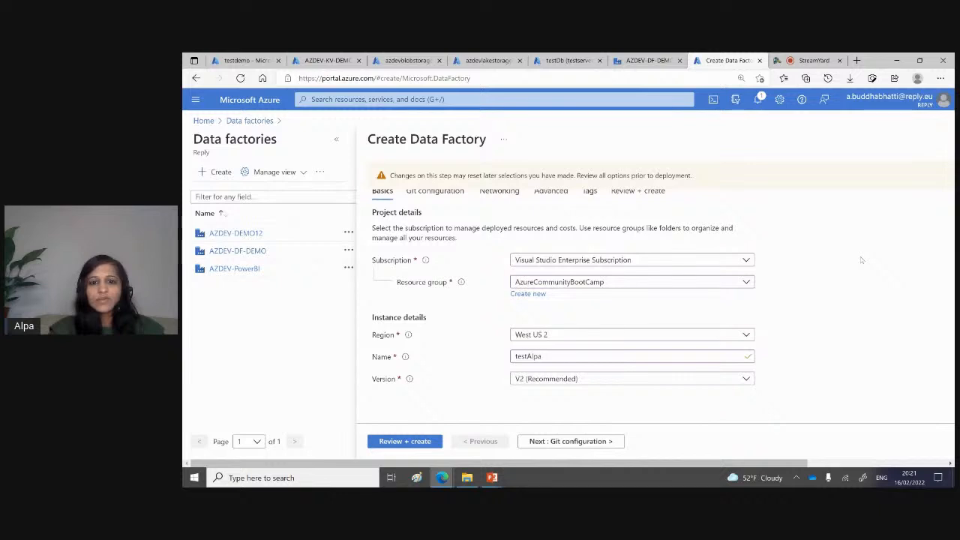
# Step: Validate the data factory's settings, create it and check the deployment details
pyautogui.click(421, 442)
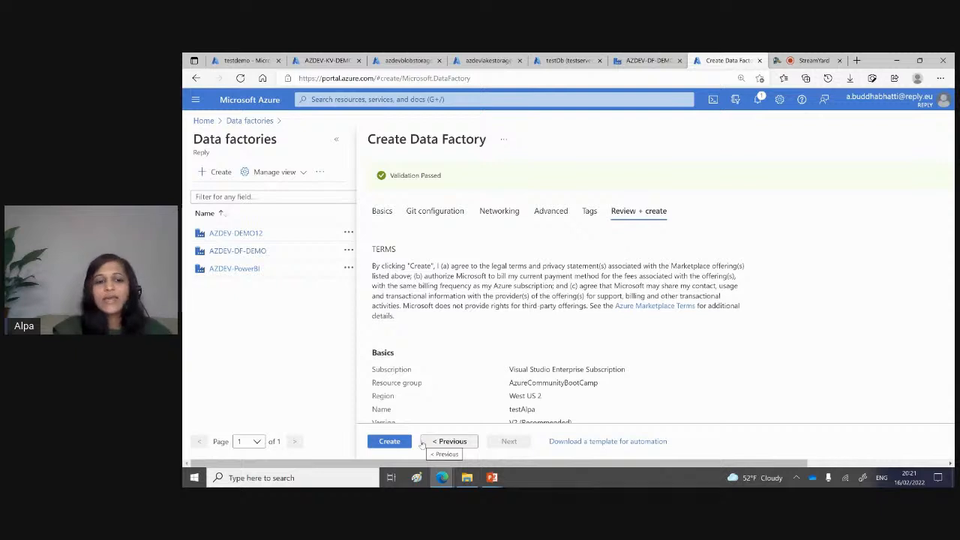
pyautogui.click(390, 441)
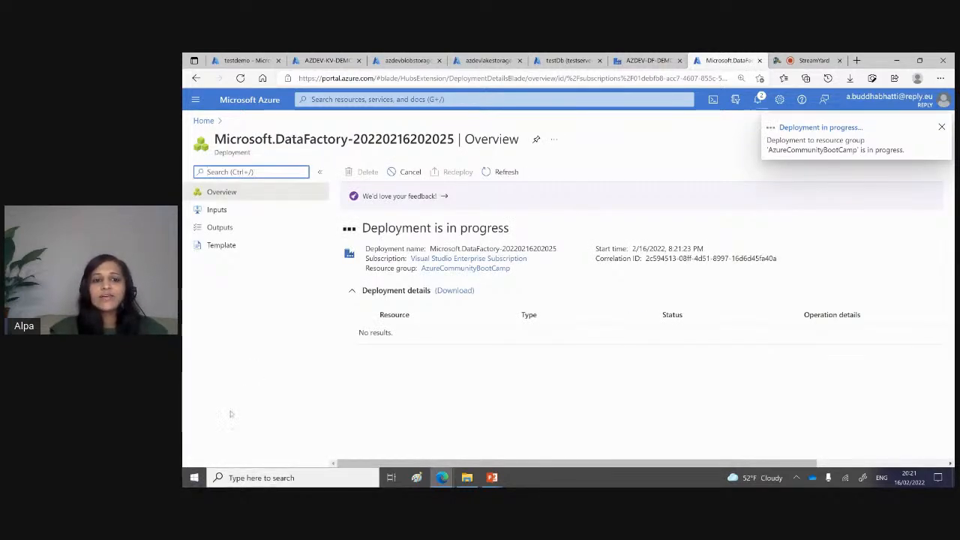
pyautogui.click(351, 291)
pyautogui.click(351, 290)
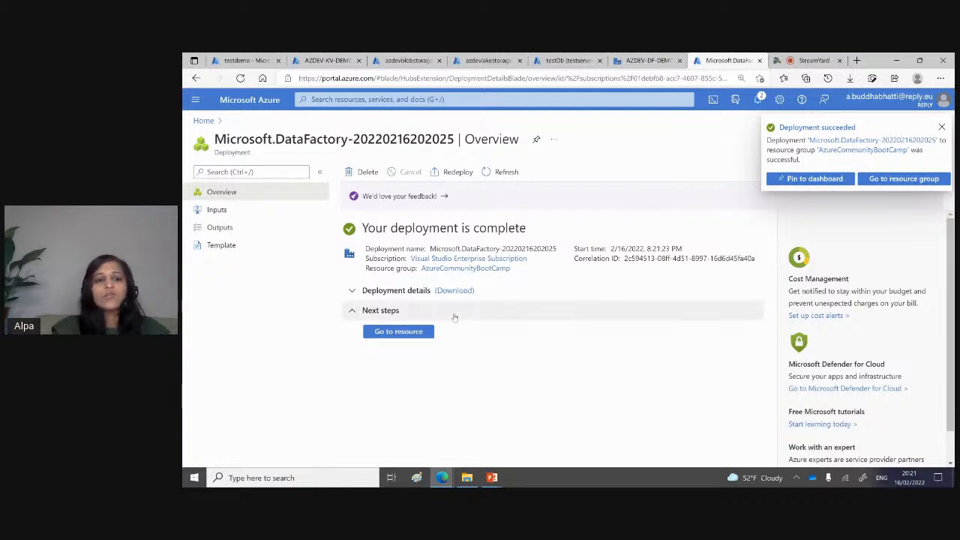
# Step: Open the deployed data factory in Azure Data Factory Studio and look over the studio's home page
pyautogui.click(401, 335)
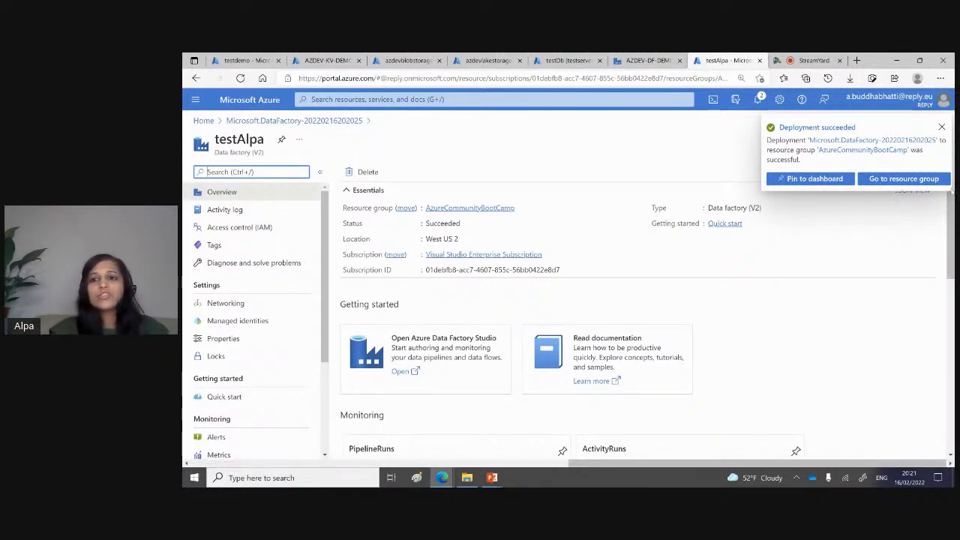
pyautogui.click(941, 128)
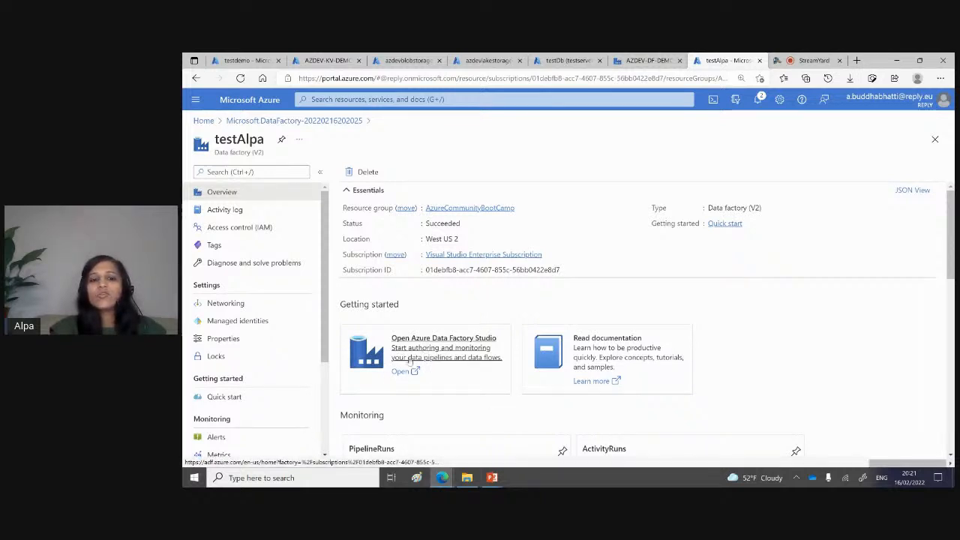
pyautogui.click(400, 372)
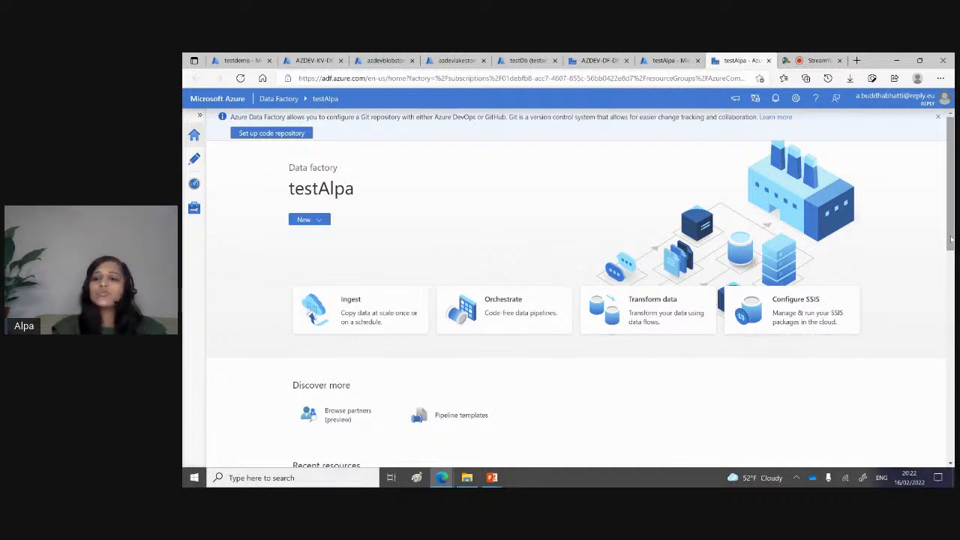
pyautogui.moveTo(951, 227); pyautogui.dragTo(951, 438)
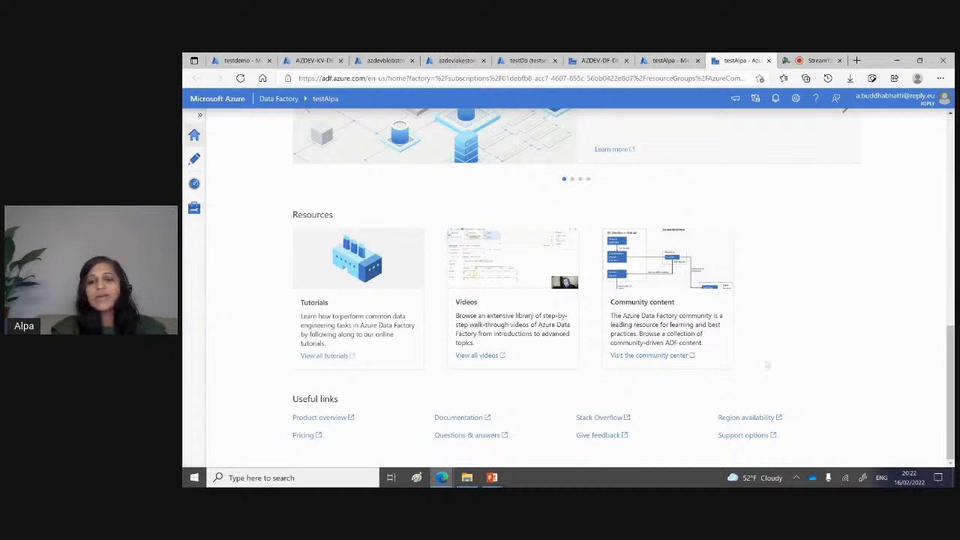
pyautogui.moveTo(951, 357); pyautogui.dragTo(949, 185)
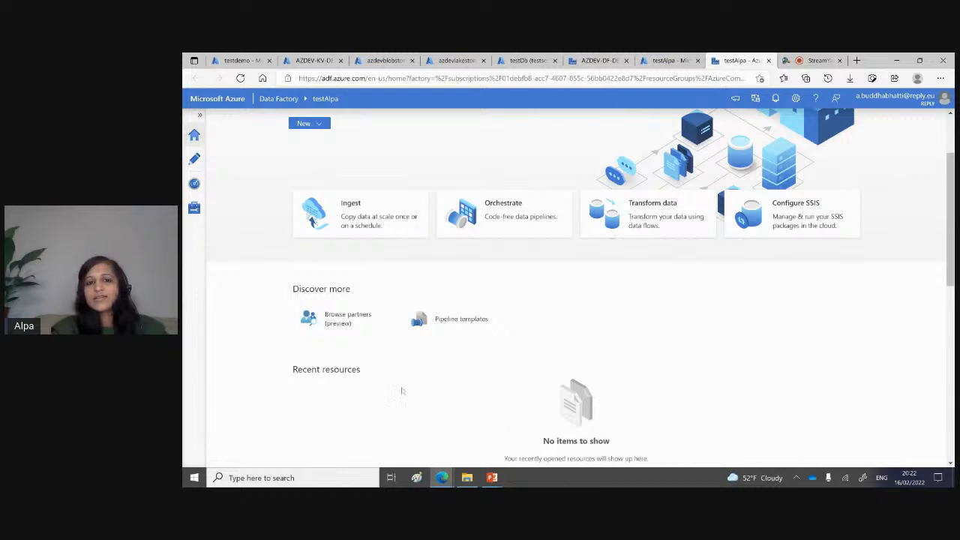
pyautogui.scroll(3, 827, 318)
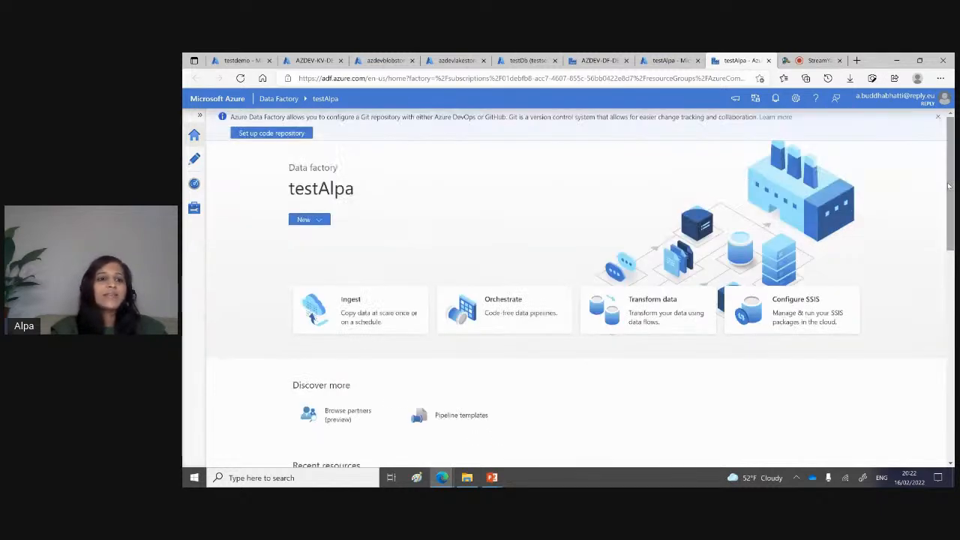
# Step: Start a new Azure Blob Storage linked service and check its integration runtime options
pyautogui.click(195, 209)
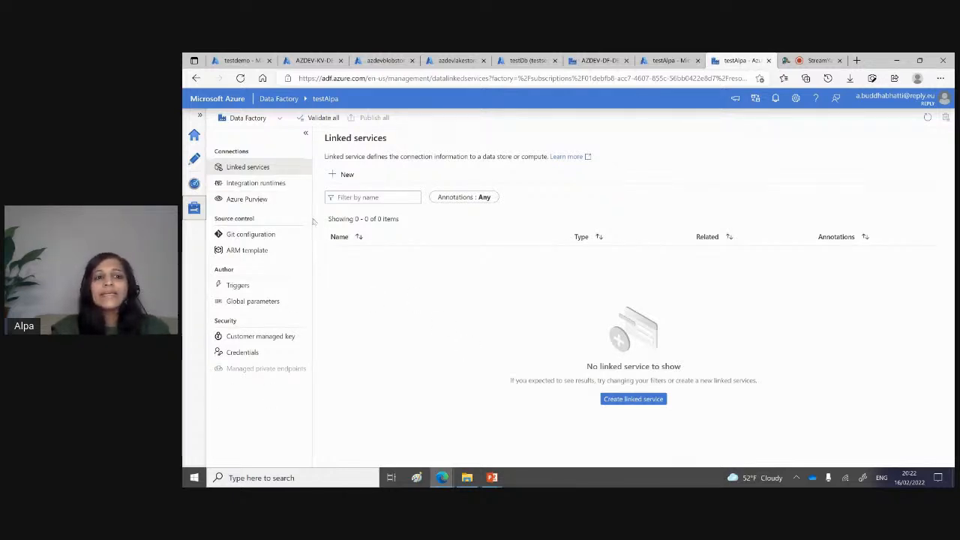
pyautogui.click(267, 168)
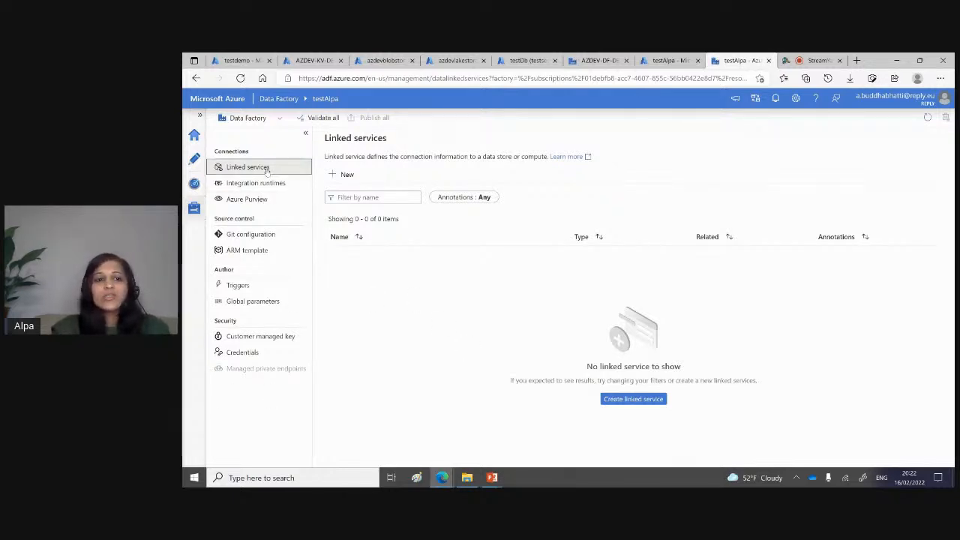
pyautogui.click(344, 175)
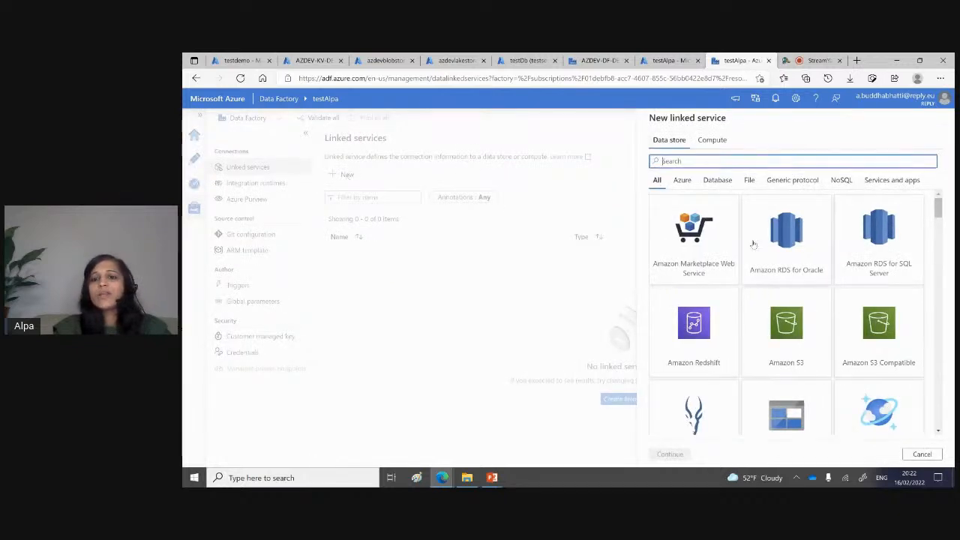
pyautogui.click(797, 417)
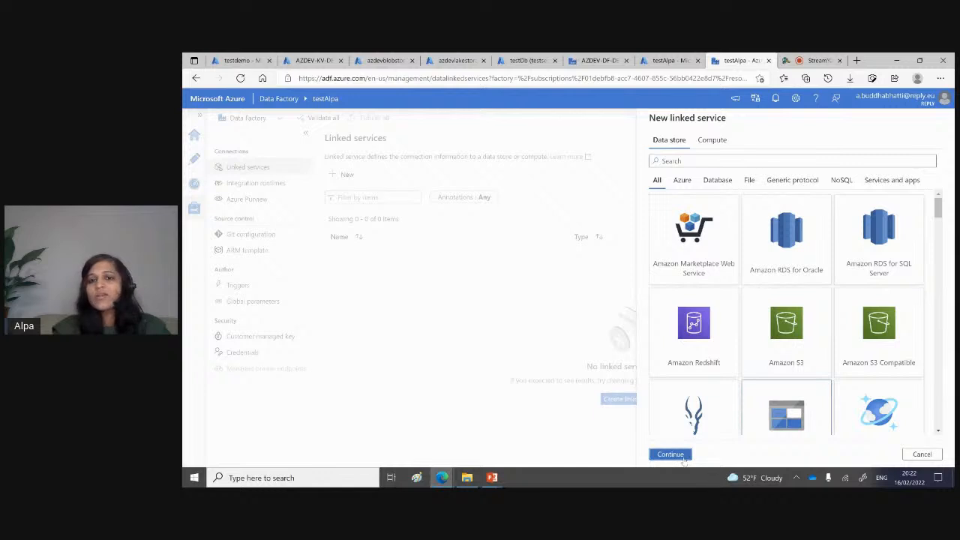
pyautogui.click(683, 458)
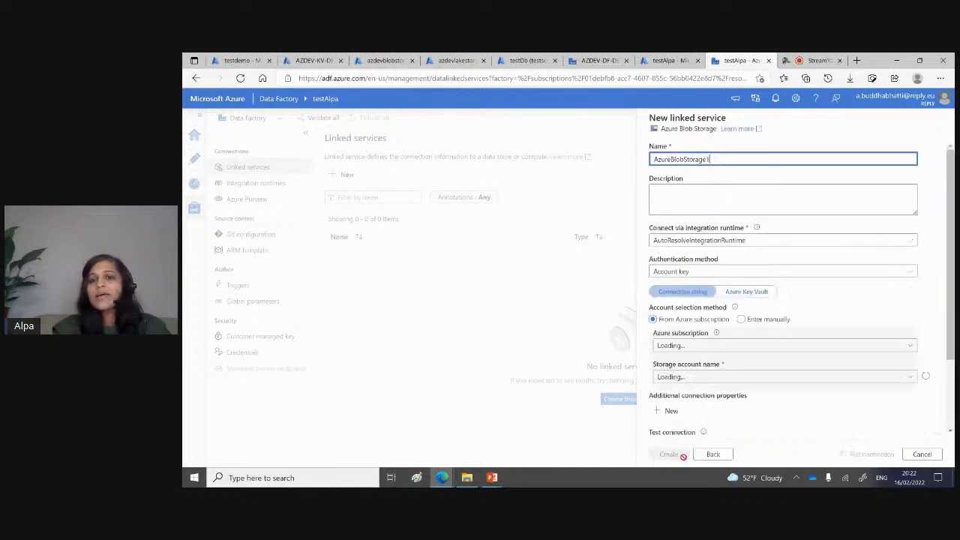
pyautogui.click(724, 241)
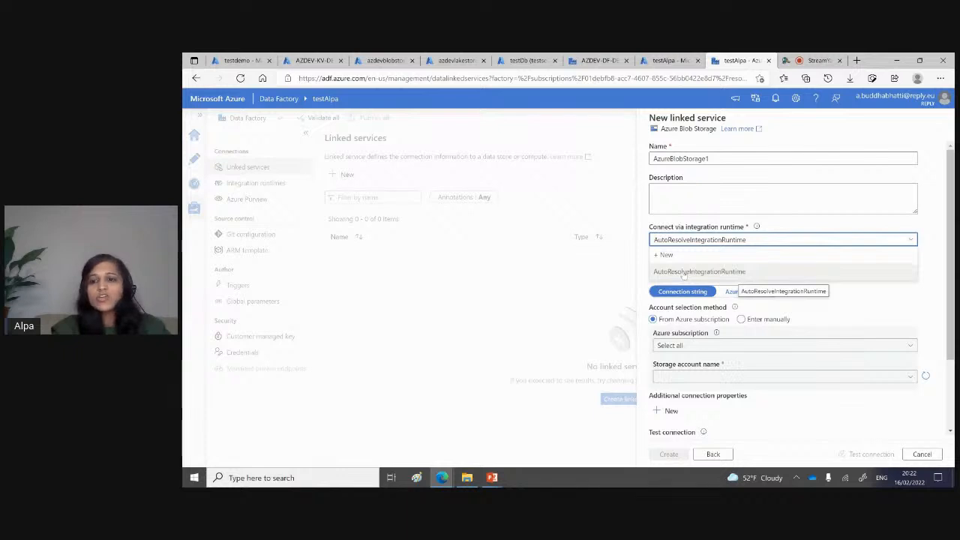
pyautogui.click(928, 280)
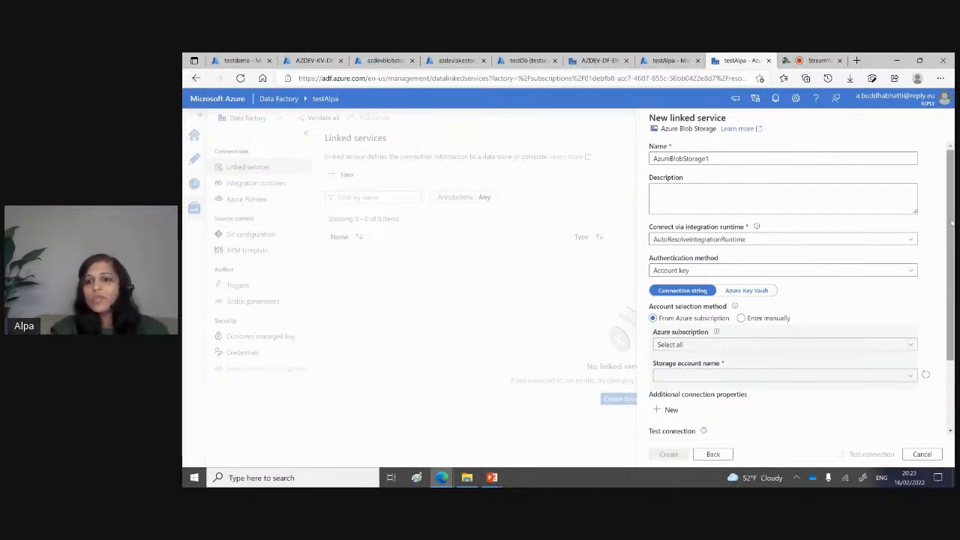
# Step: Point the linked service to the azdevblobstoragedemo account in the Visual Studio Enterprise Subscription and test the connection
pyautogui.scroll(-1, 950, 223)
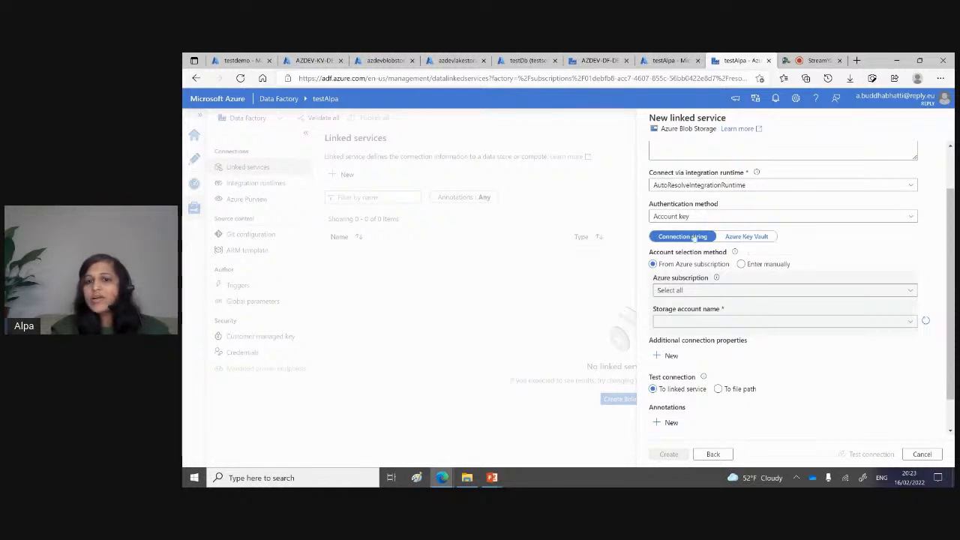
pyautogui.scroll(-1, 949, 264)
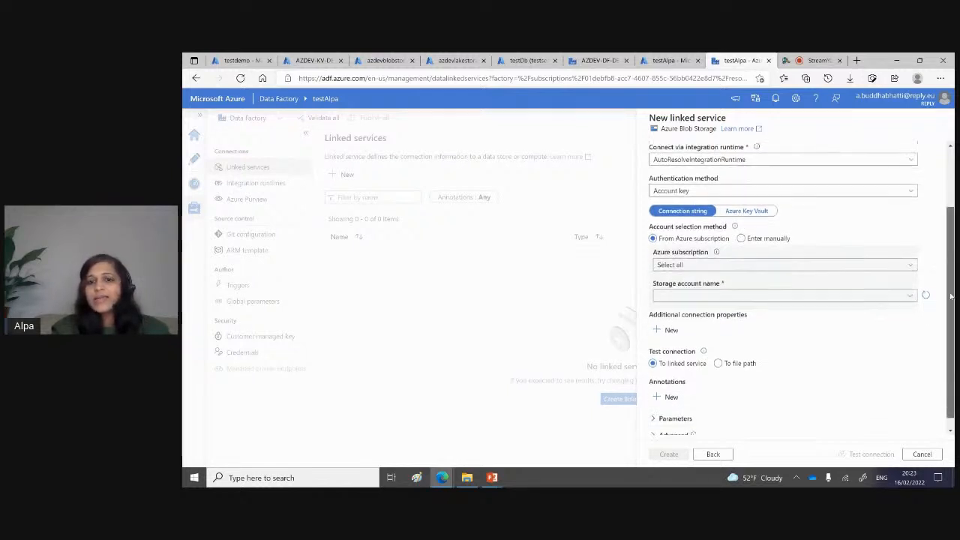
pyautogui.click(830, 256)
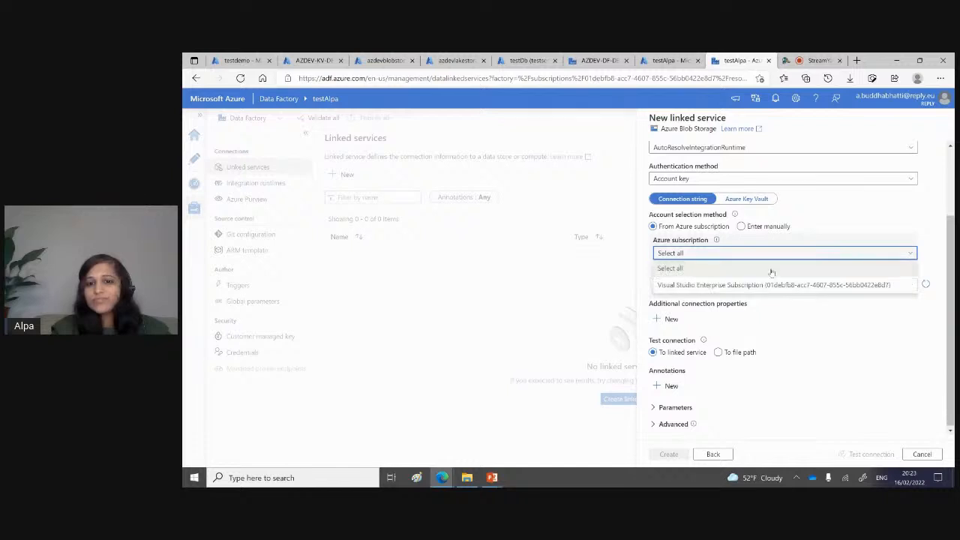
pyautogui.click(745, 283)
pyautogui.click(729, 285)
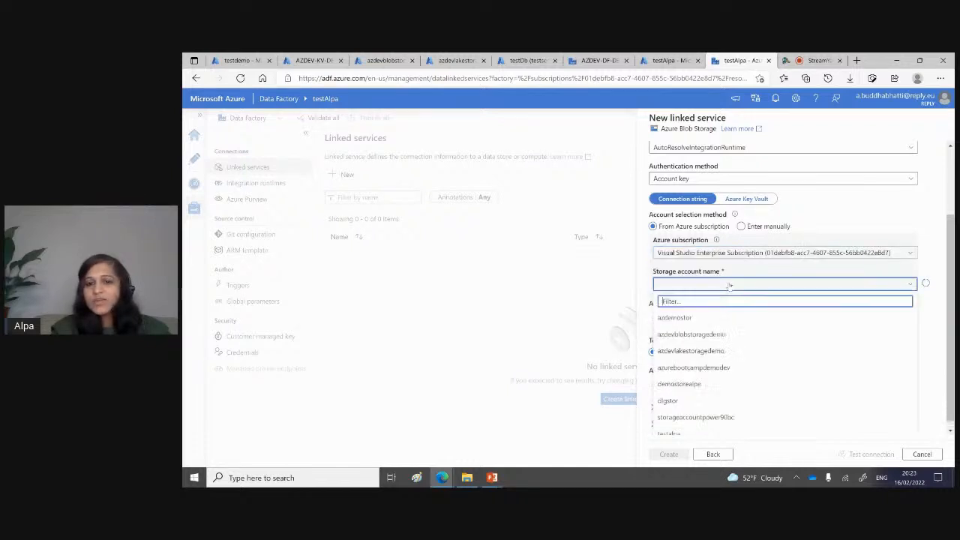
pyautogui.click(695, 335)
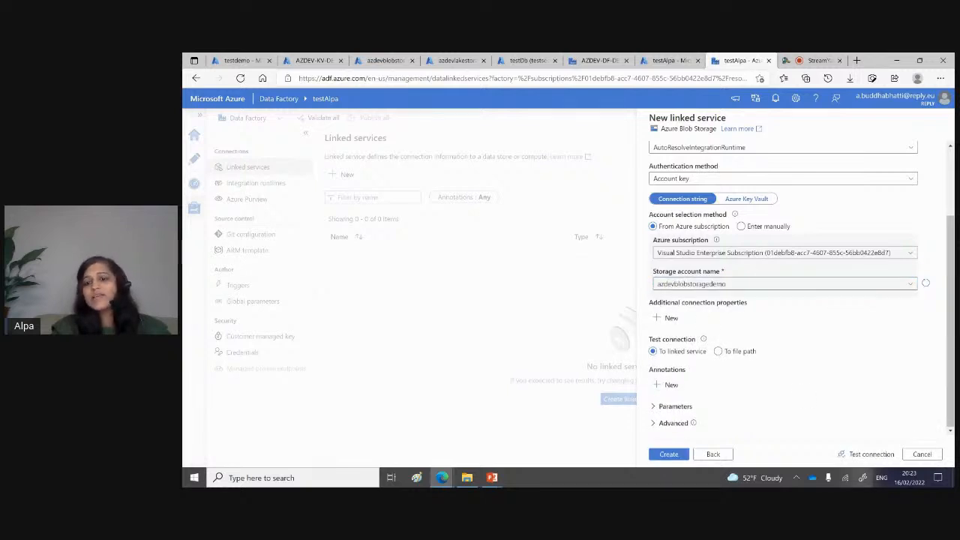
pyautogui.click(862, 455)
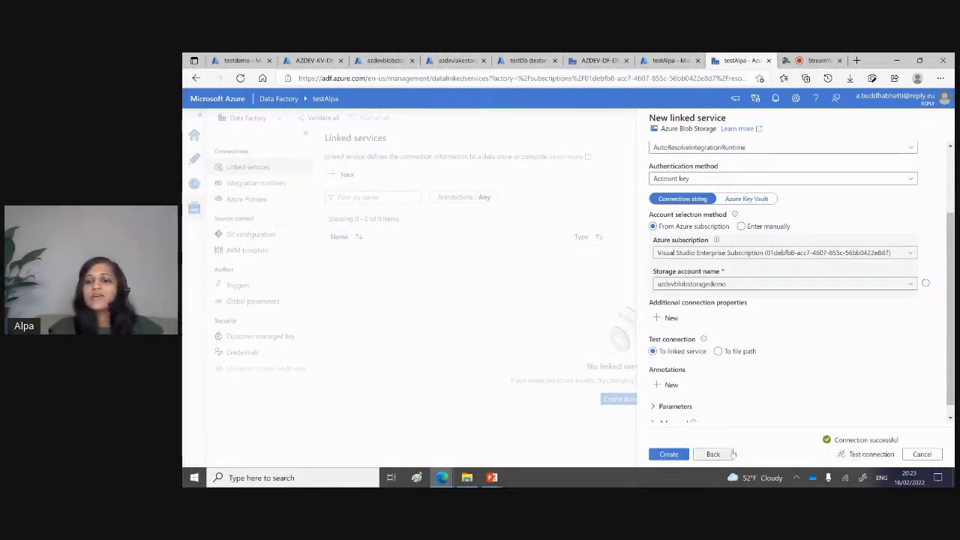
# Step: Discard the unsaved Azure Blob Storage linked service
pyautogui.click(922, 455)
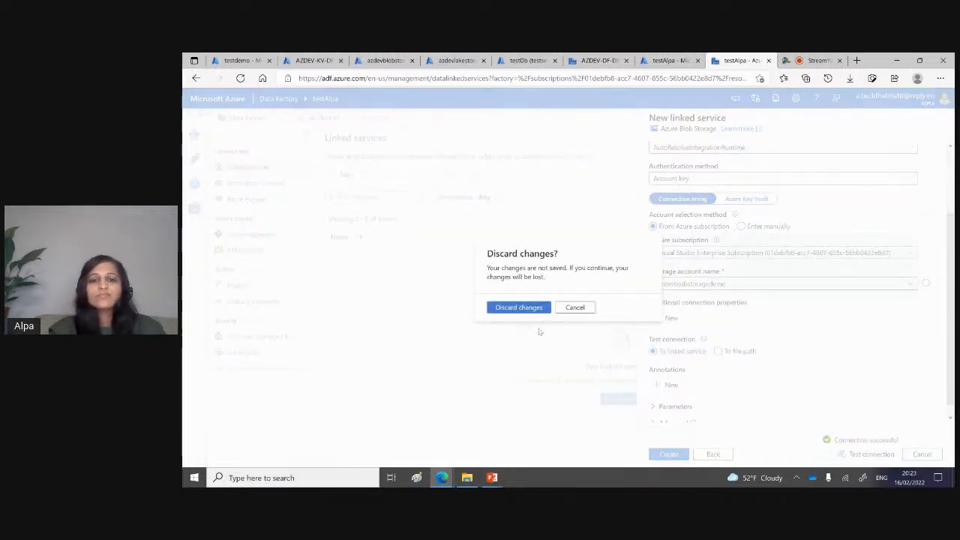
pyautogui.click(518, 307)
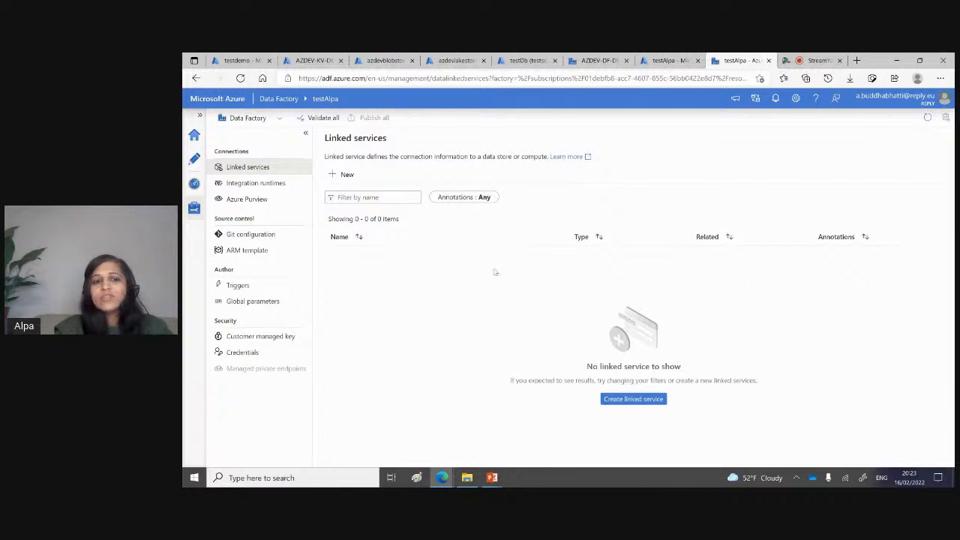
# Step: Review the integration runtimes, the setup choices for a new runtime and the Azure Purview connection page
pyautogui.click(281, 187)
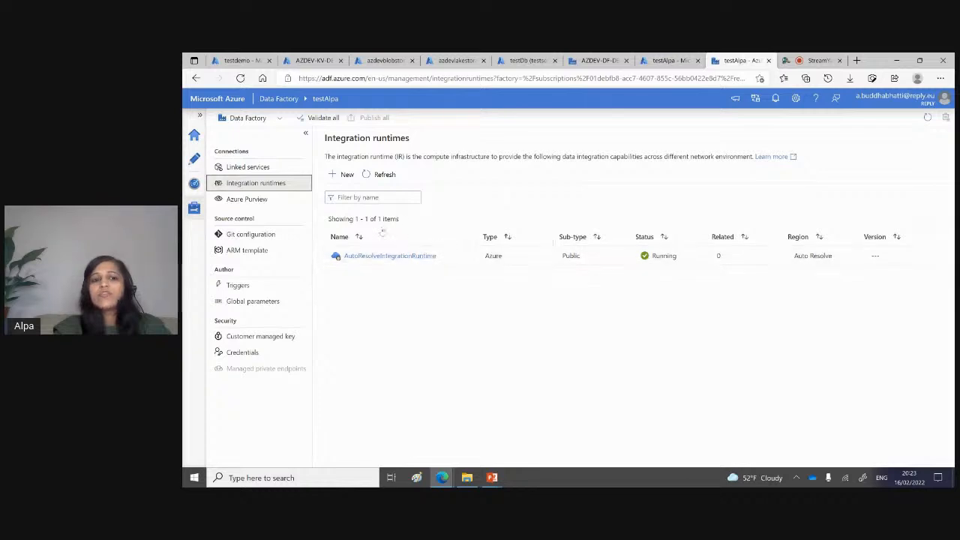
pyautogui.click(345, 175)
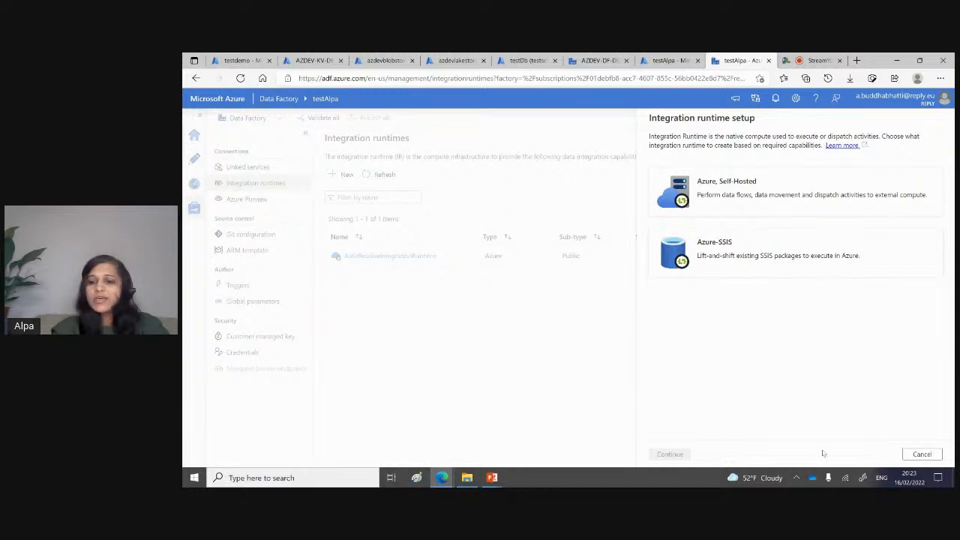
pyautogui.click(920, 454)
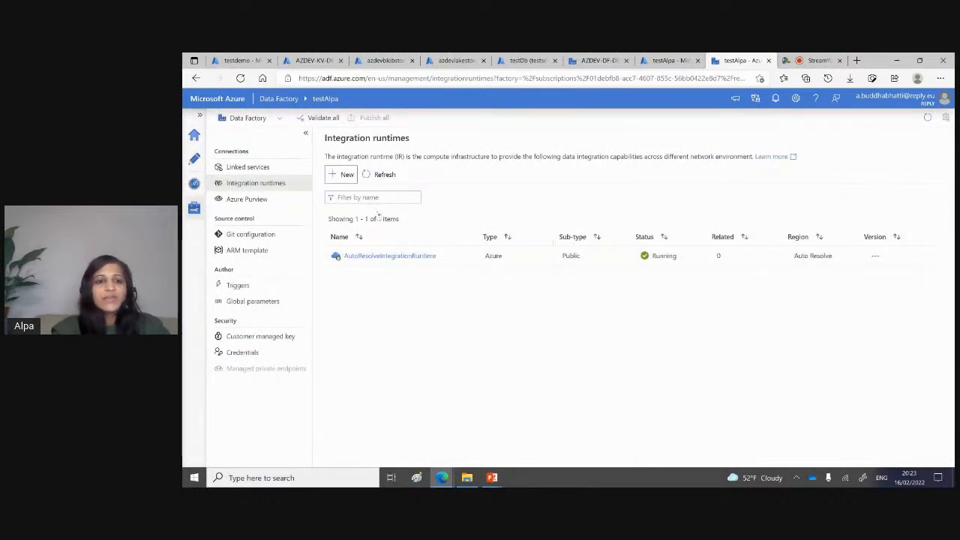
pyautogui.click(236, 200)
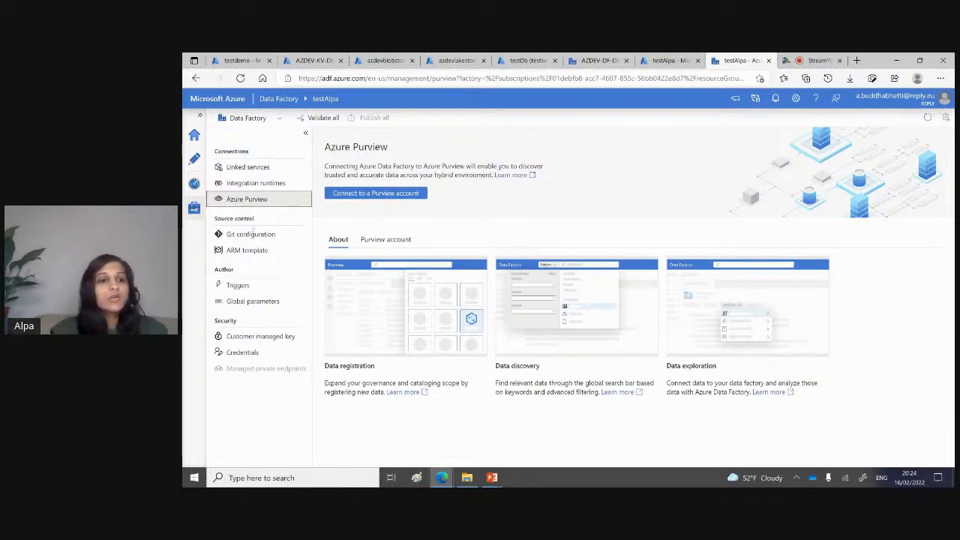
# Step: Start configuring a Git repository for the data factory with Azure DevOps Git as the repository type and the Reply directory
pyautogui.click(250, 235)
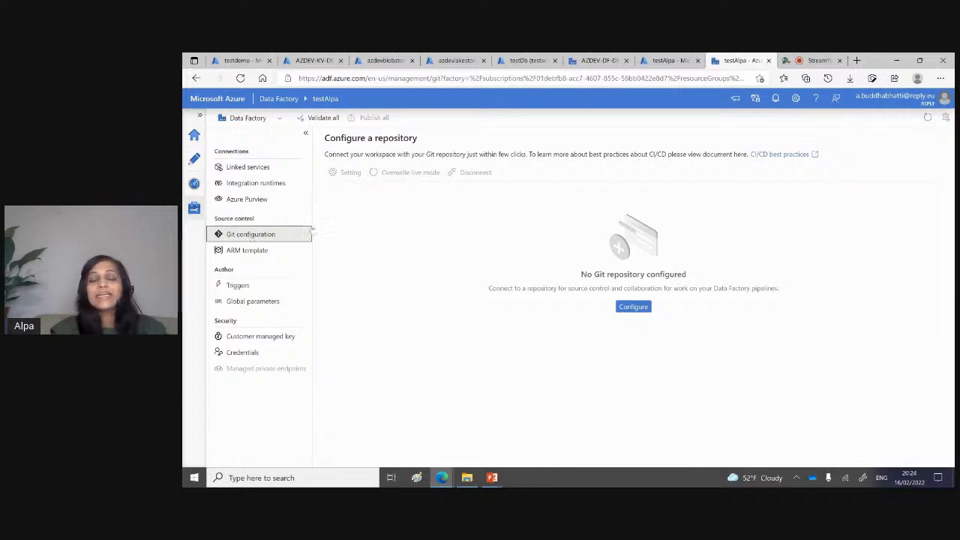
pyautogui.click(636, 308)
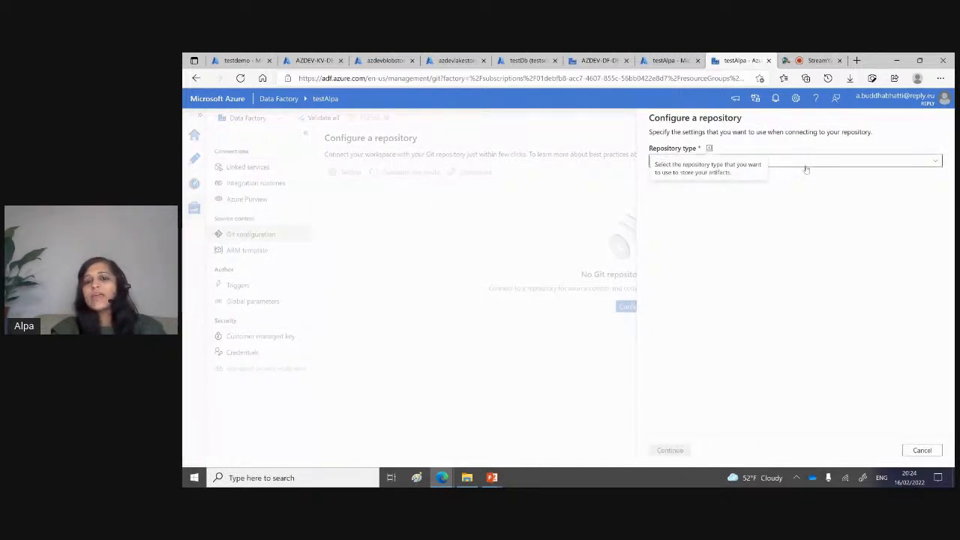
pyautogui.click(806, 170)
pyautogui.click(707, 175)
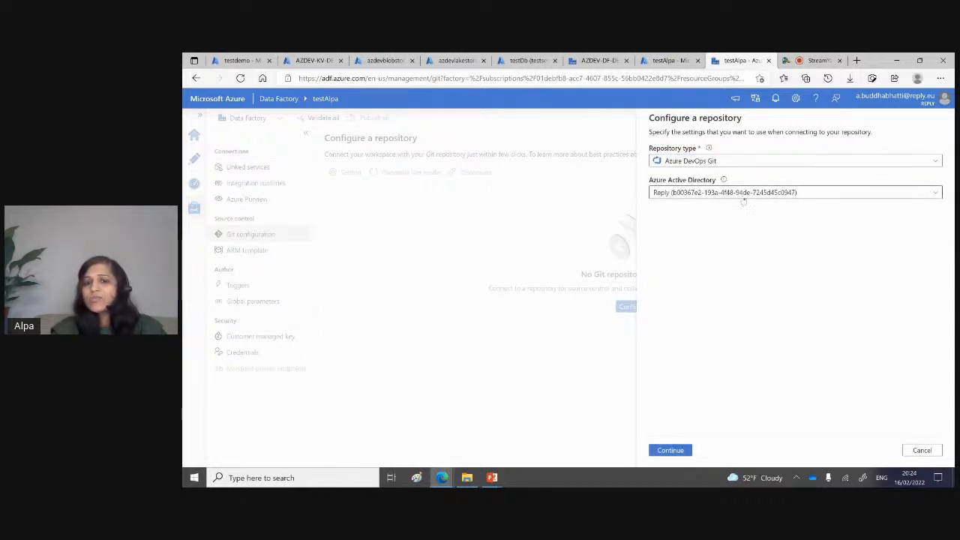
pyautogui.click(670, 449)
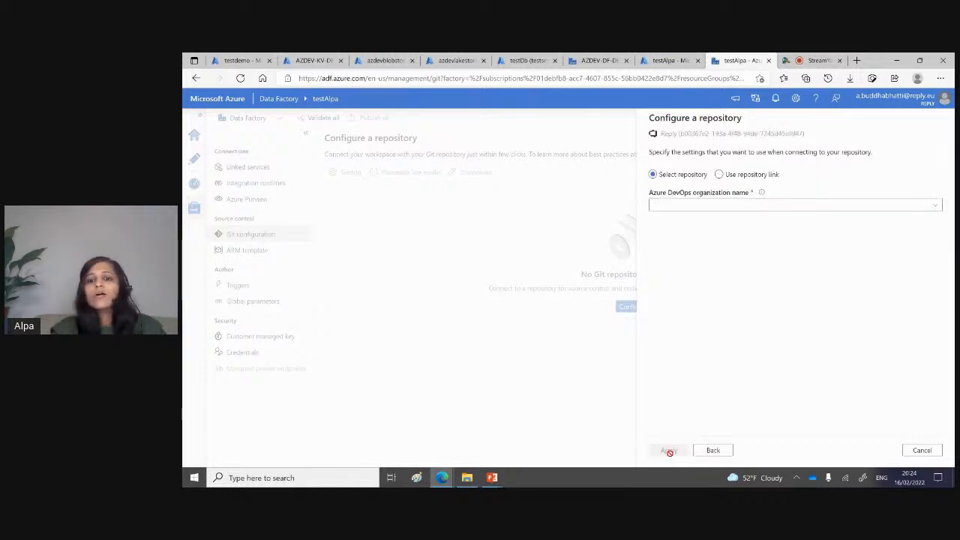
# Step: Choose the first listed Azure DevOps organization, the project test and the repository test for the Git configuration
pyautogui.click(716, 210)
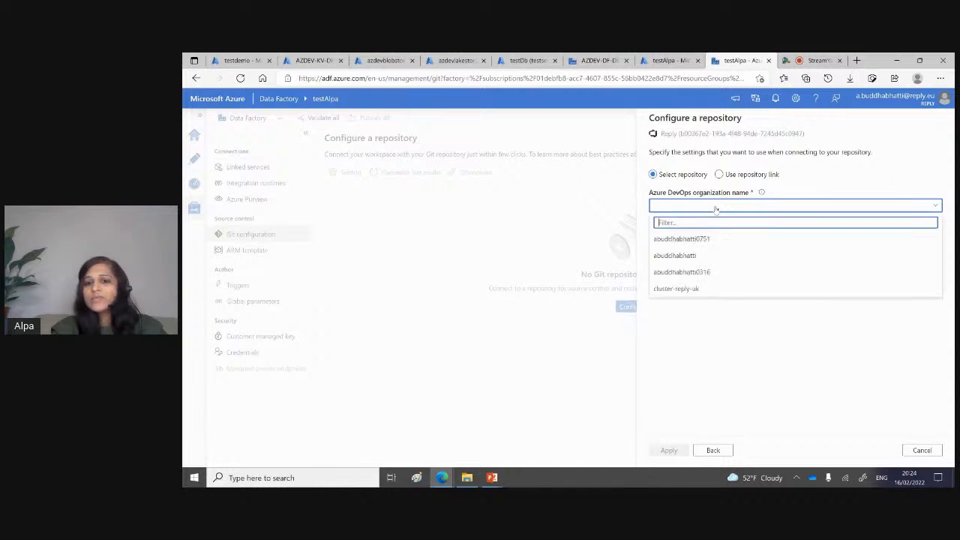
pyautogui.click(695, 238)
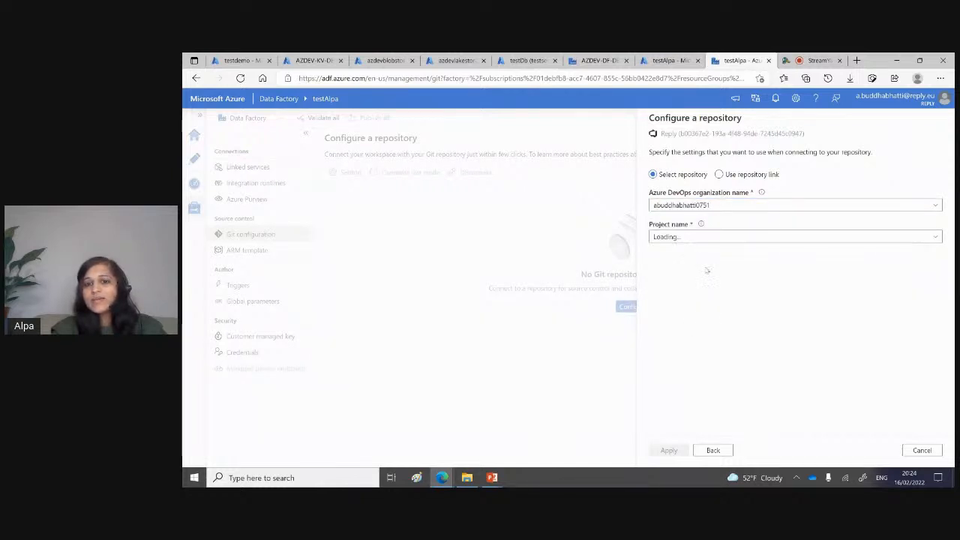
pyautogui.click(690, 238)
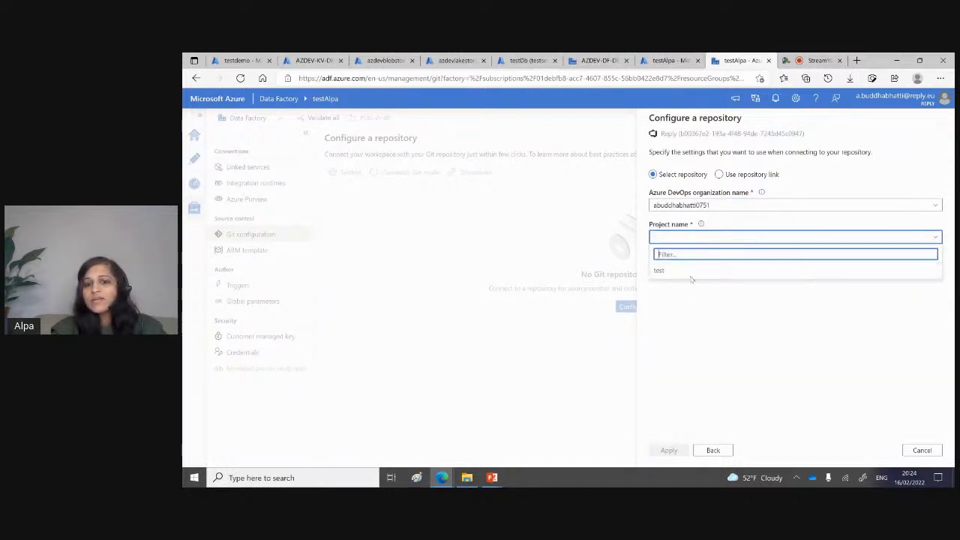
pyautogui.click(677, 271)
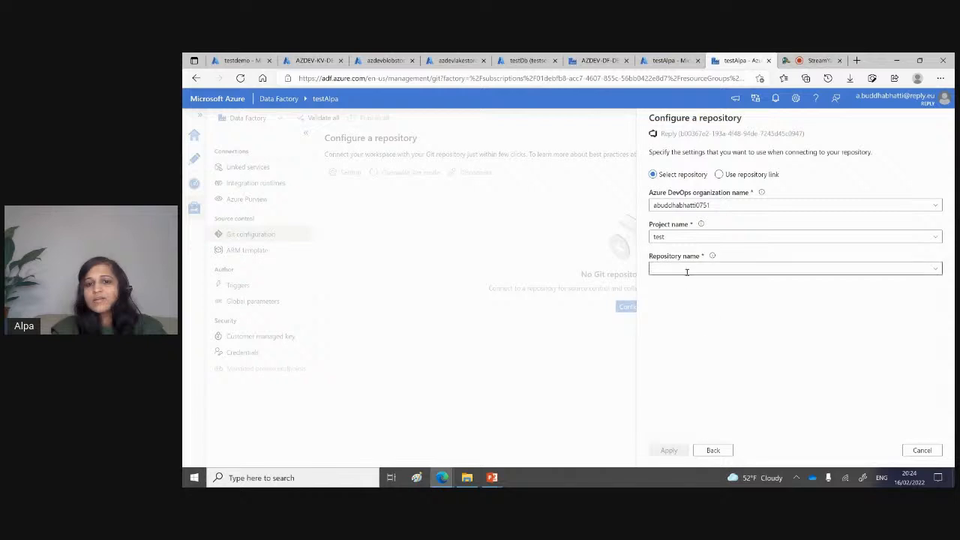
pyautogui.click(686, 271)
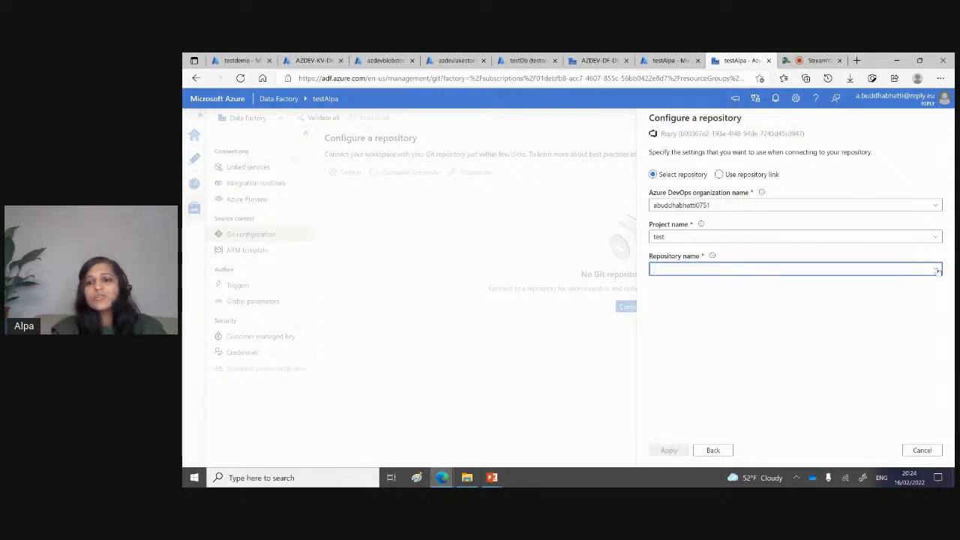
pyautogui.click(936, 270)
pyautogui.click(660, 283)
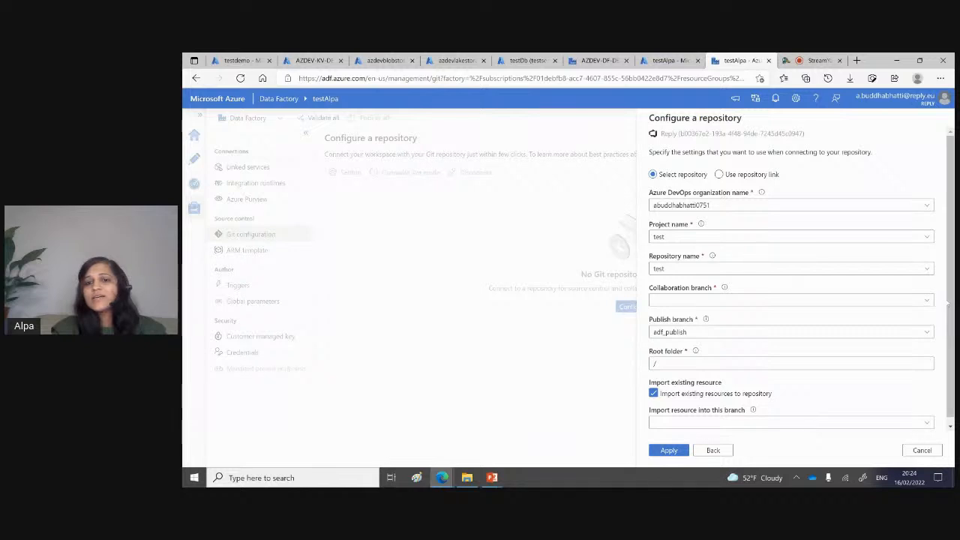
# Step: Set the collaboration branch to main, apply the repository configuration and close its settings
pyautogui.scroll(-1, 949, 303)
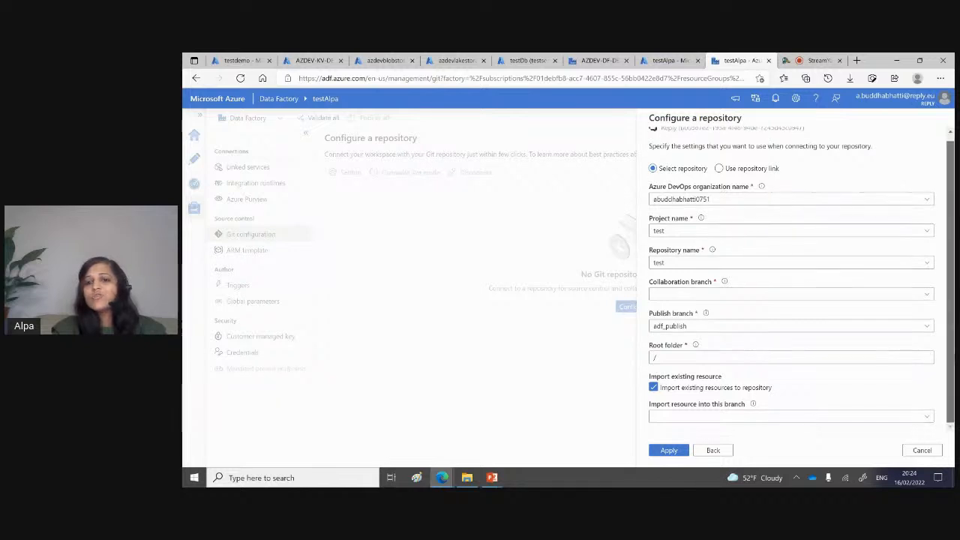
pyautogui.click(930, 295)
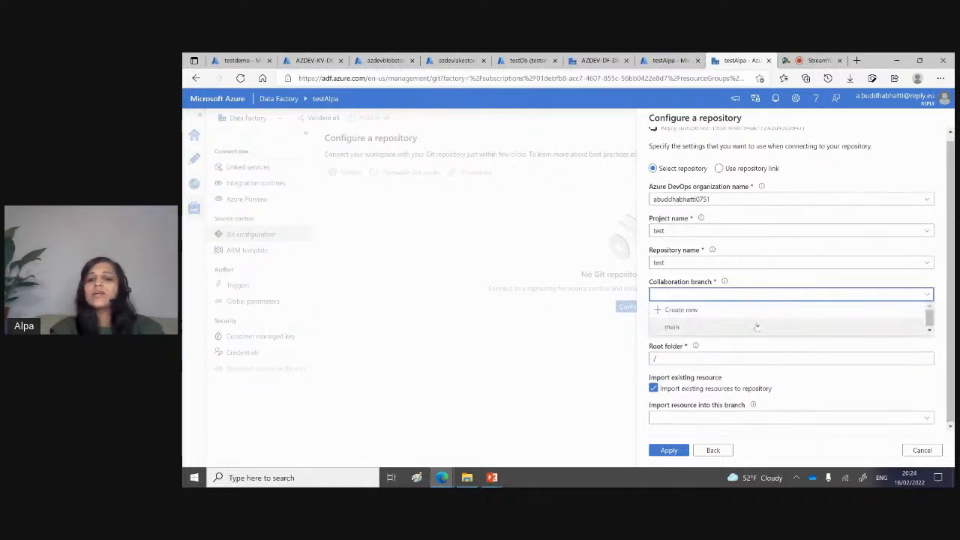
pyautogui.click(716, 326)
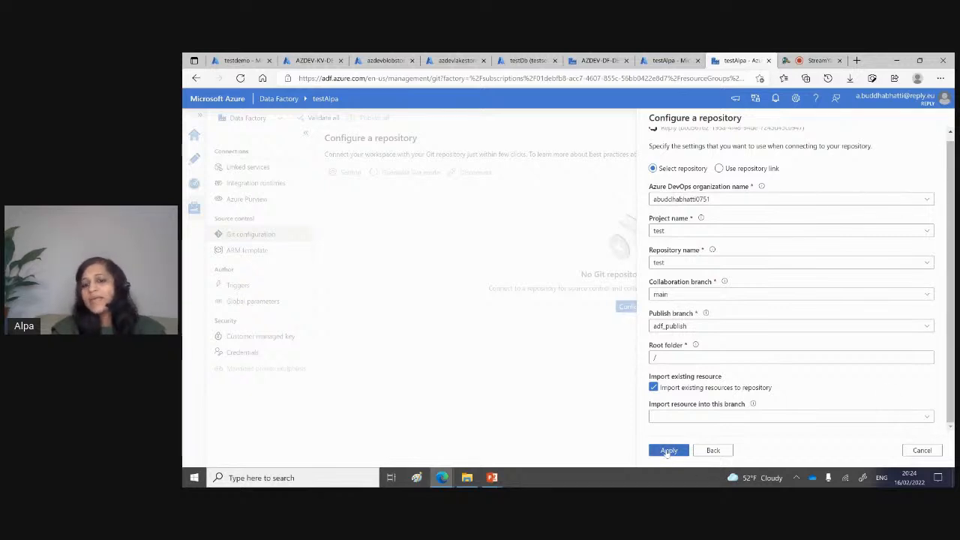
pyautogui.click(667, 451)
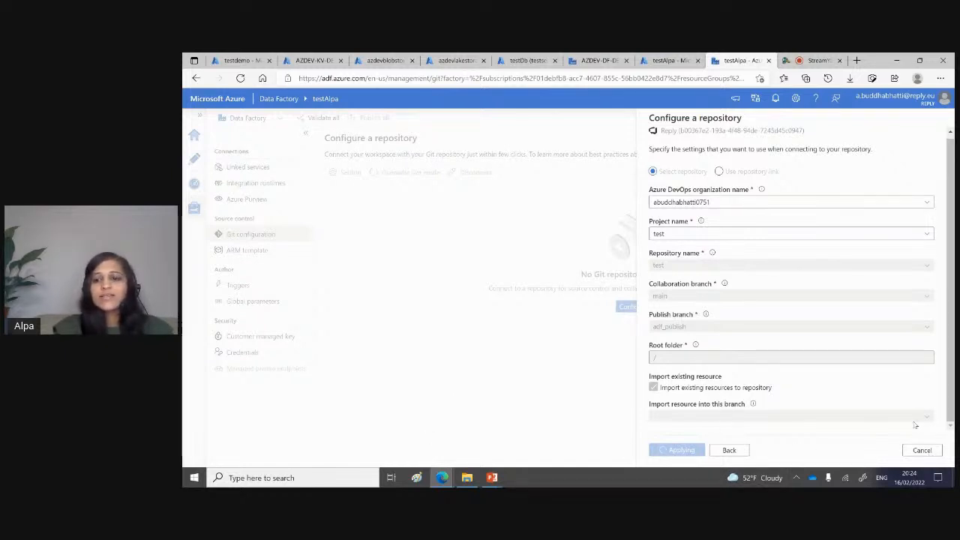
pyautogui.click(916, 450)
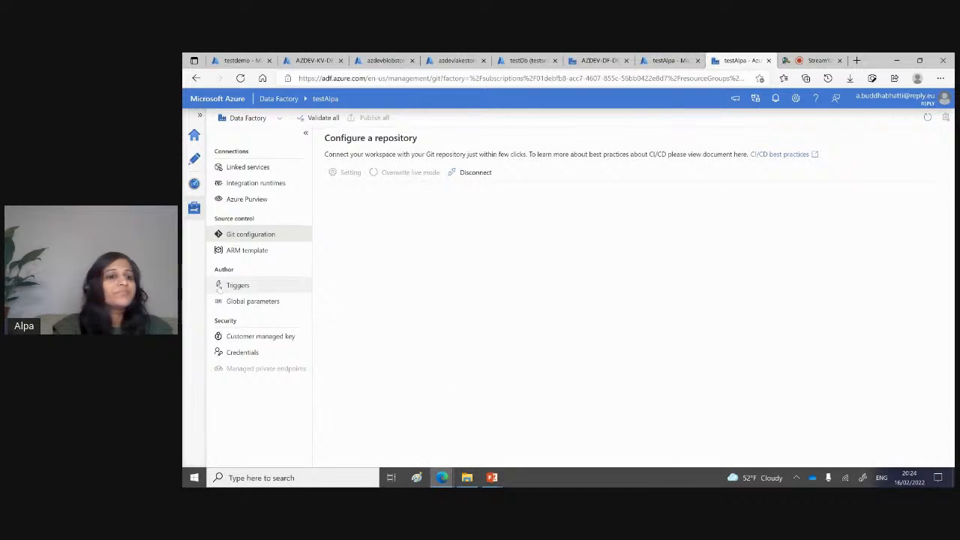
# Step: Go to the ARM template page and save the existing main branch as the working branch
pyautogui.click(240, 252)
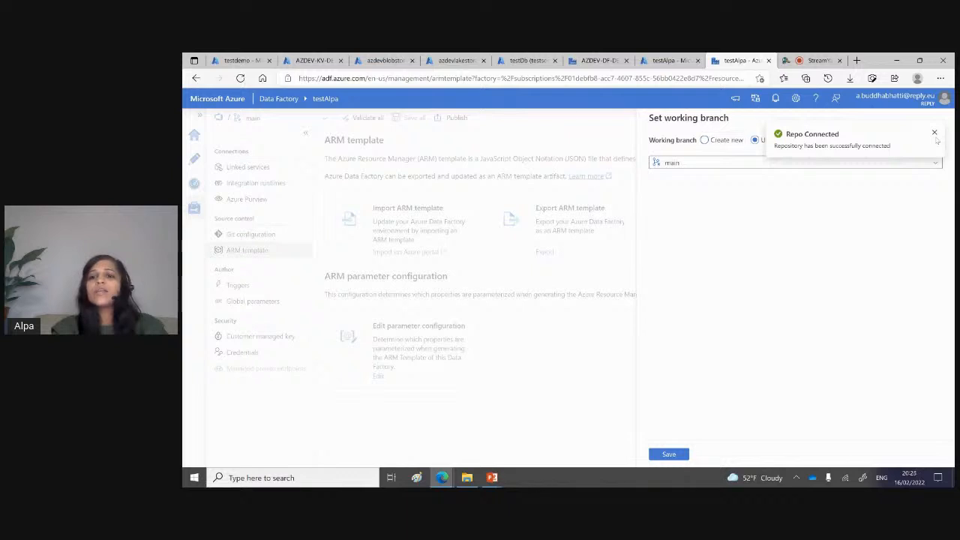
pyautogui.click(935, 134)
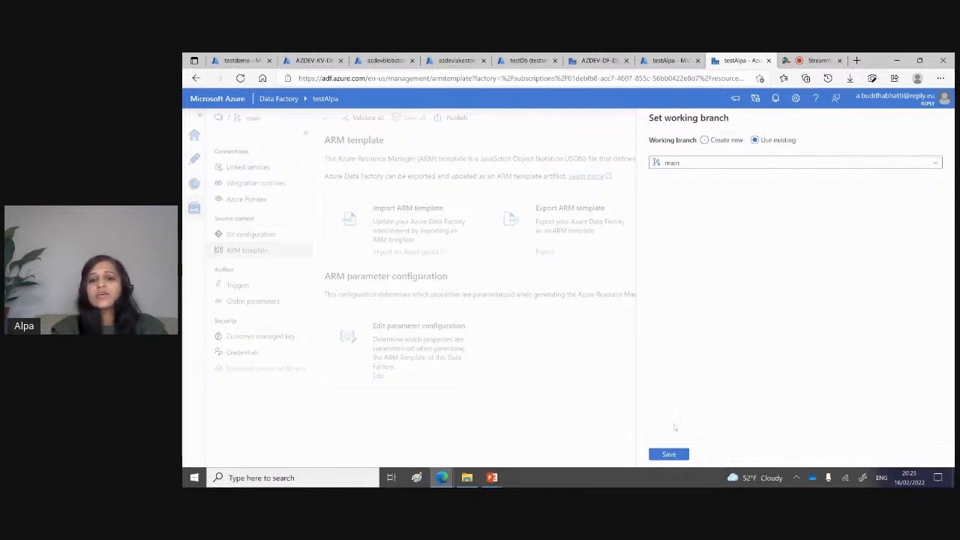
pyautogui.click(667, 455)
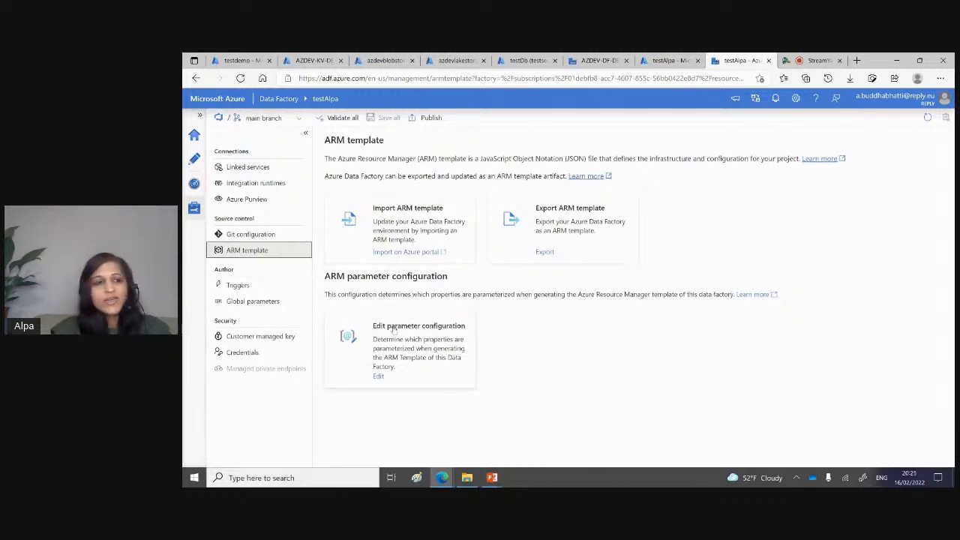
# Step: Review the factory's triggers, global parameters and customer managed key pages
pyautogui.click(252, 289)
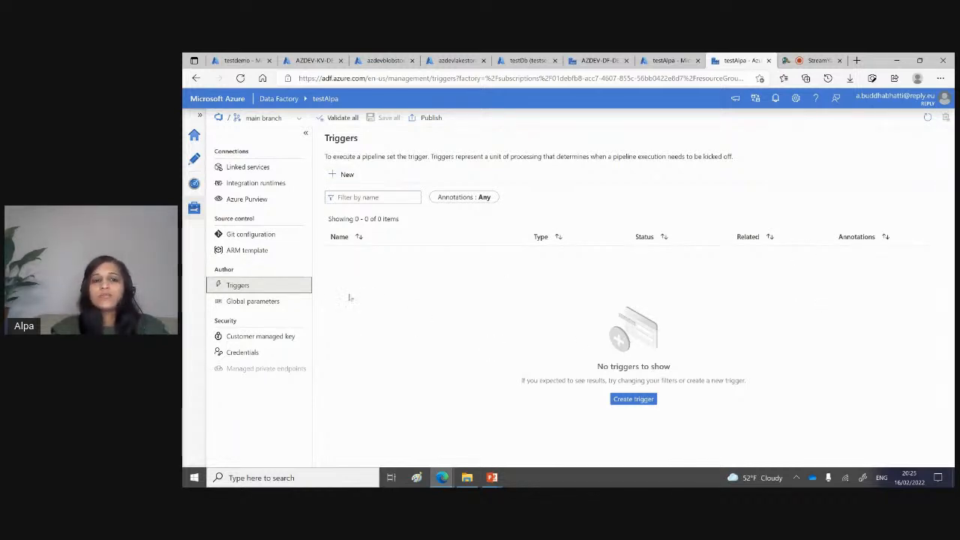
pyautogui.click(267, 300)
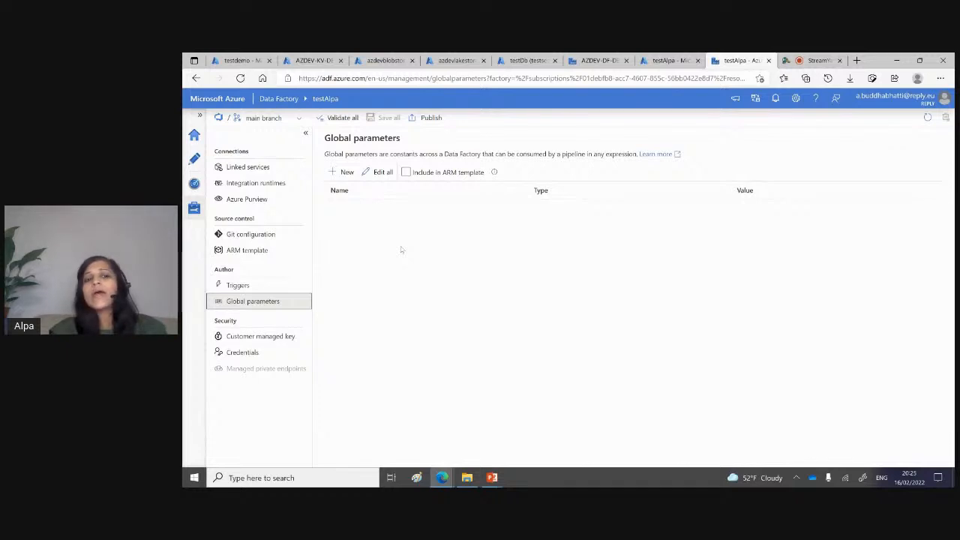
pyautogui.click(254, 341)
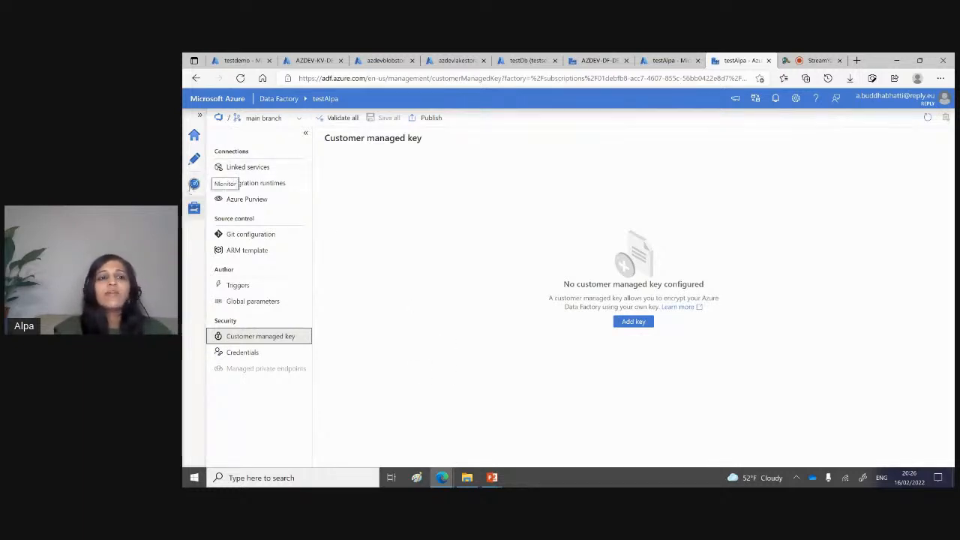
# Step: Look through the monitoring pages for triggered and debug pipeline runs, trigger runs, integration runtimes, data flow debug sessions and alerts
pyautogui.click(194, 185)
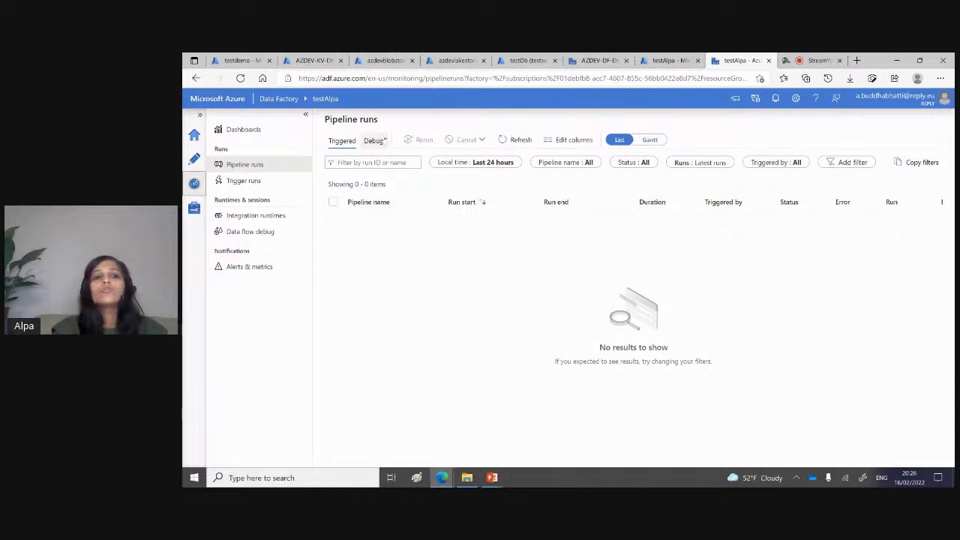
pyautogui.click(374, 141)
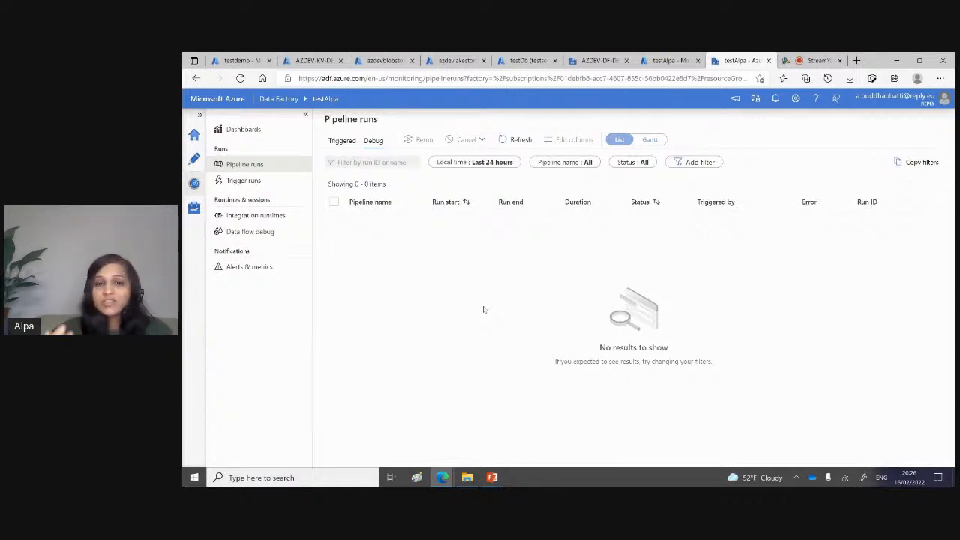
pyautogui.click(263, 186)
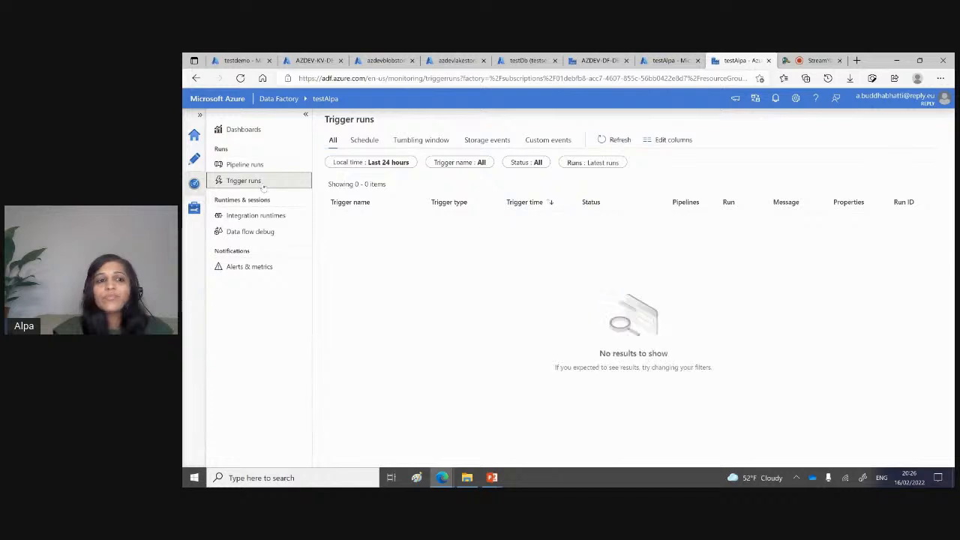
pyautogui.click(259, 215)
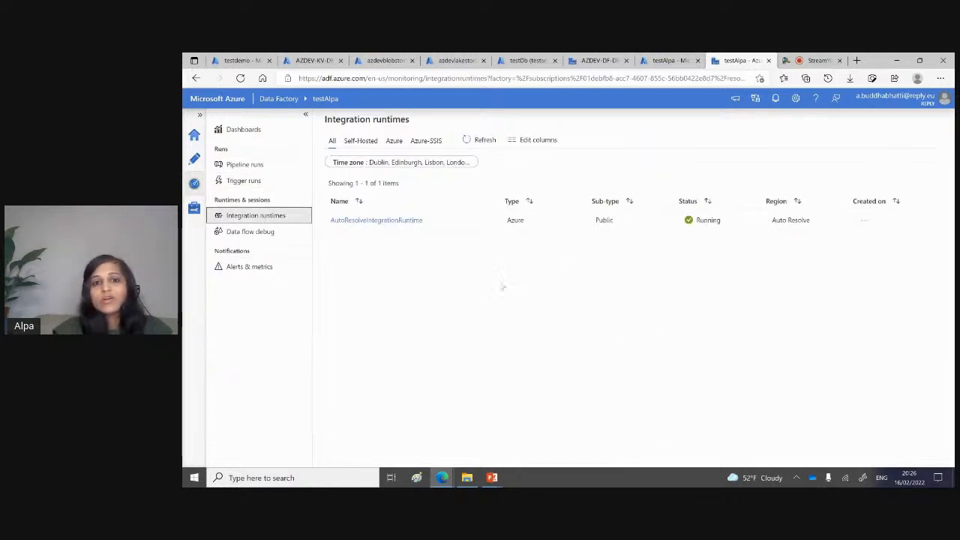
pyautogui.click(259, 236)
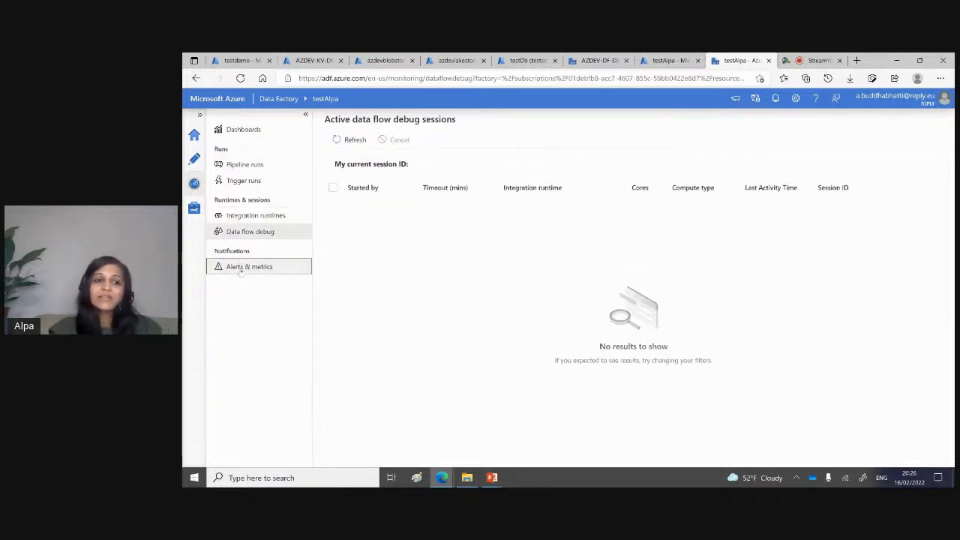
pyautogui.click(239, 268)
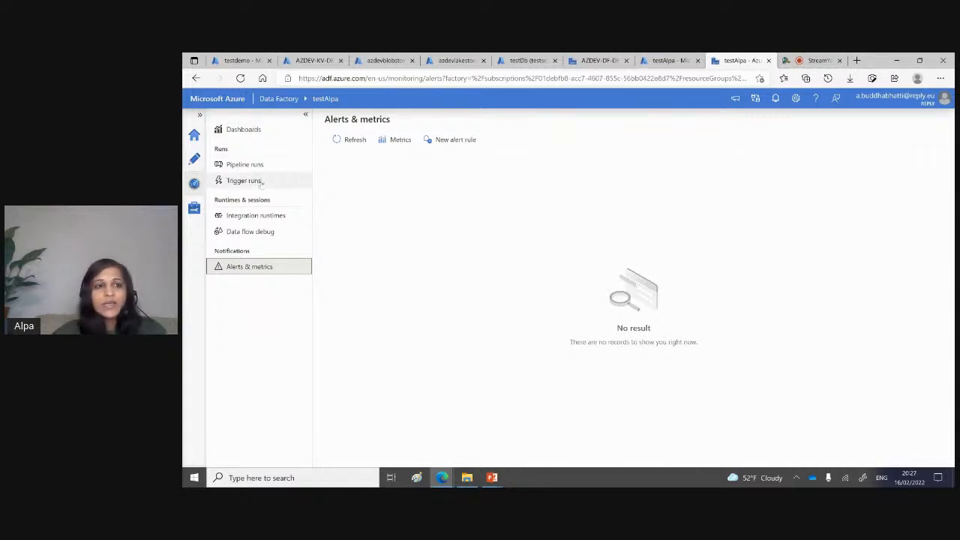
# Step: Go to the authoring area and look through the factory's existing pipelines, datasets, data flows and templates
pyautogui.click(194, 158)
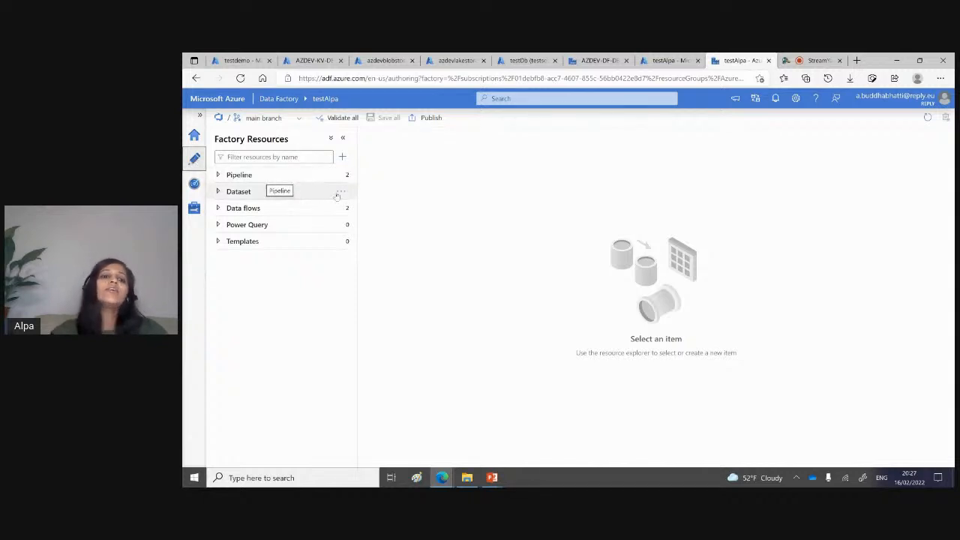
pyautogui.click(217, 176)
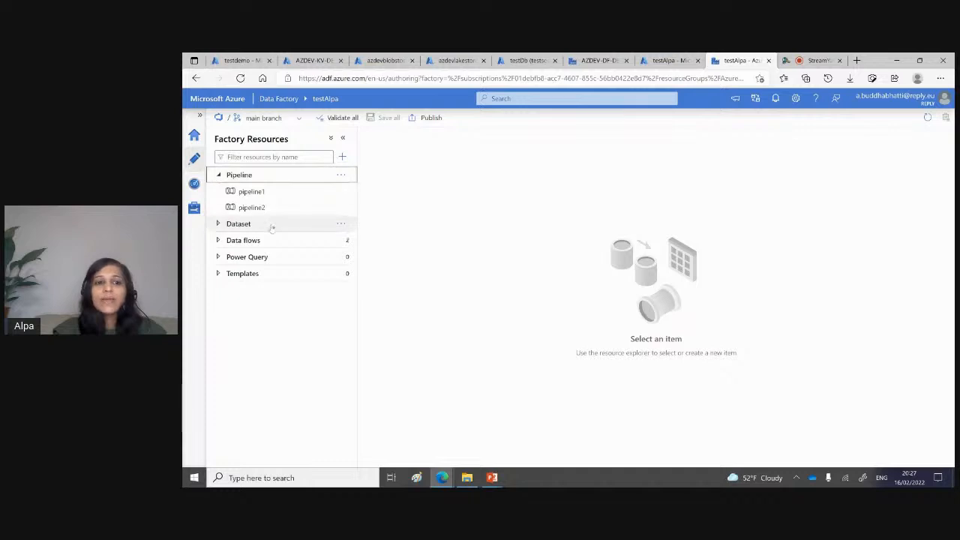
pyautogui.click(218, 224)
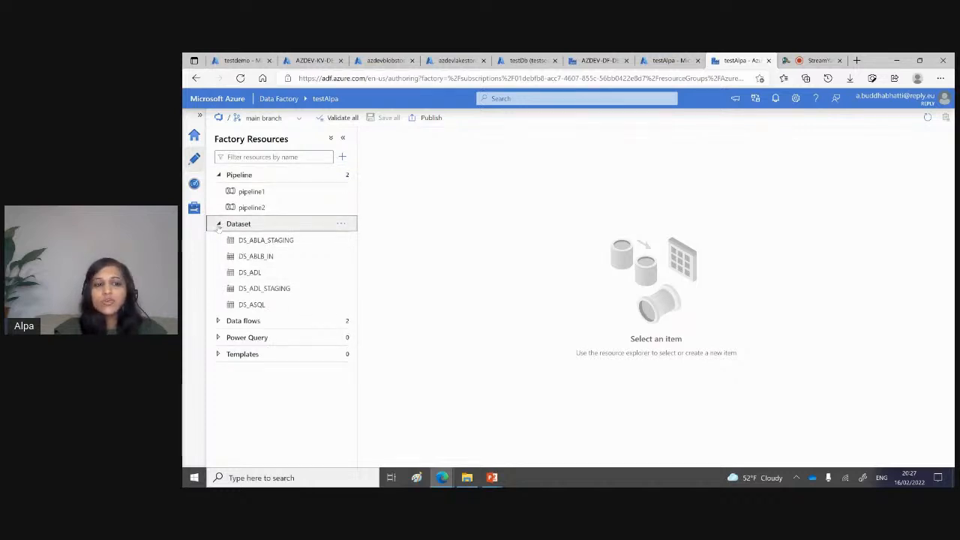
pyautogui.click(219, 321)
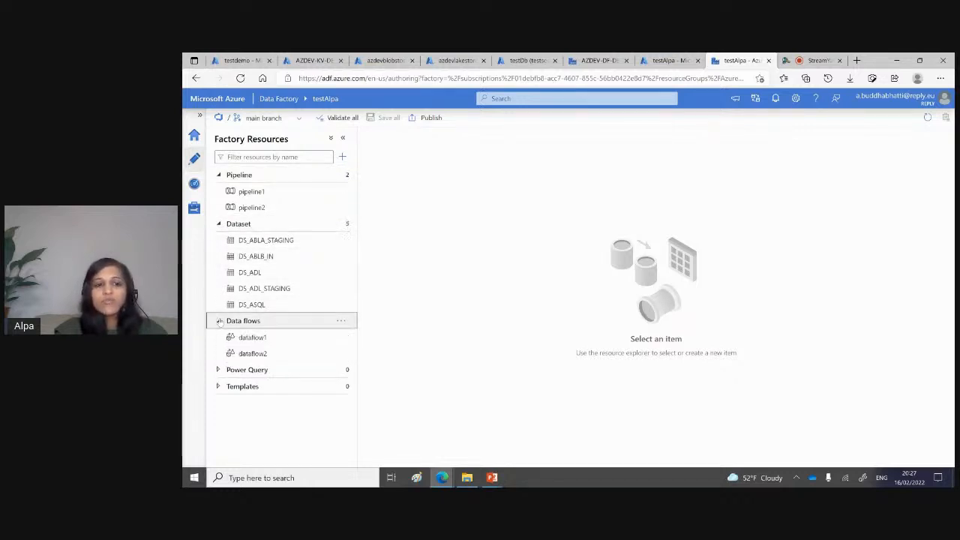
pyautogui.click(219, 390)
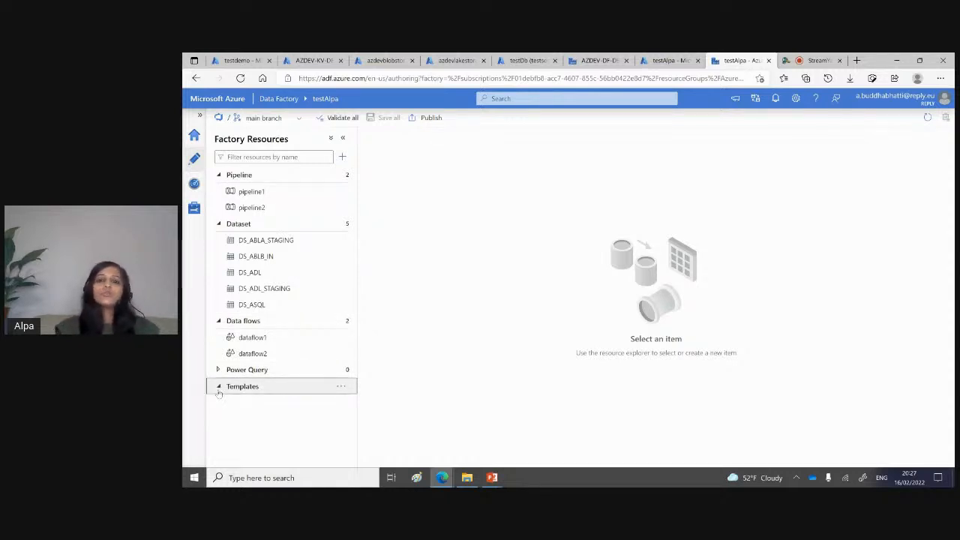
# Step: Create a new blank pipeline in the factory, keeping its default name
pyautogui.click(341, 176)
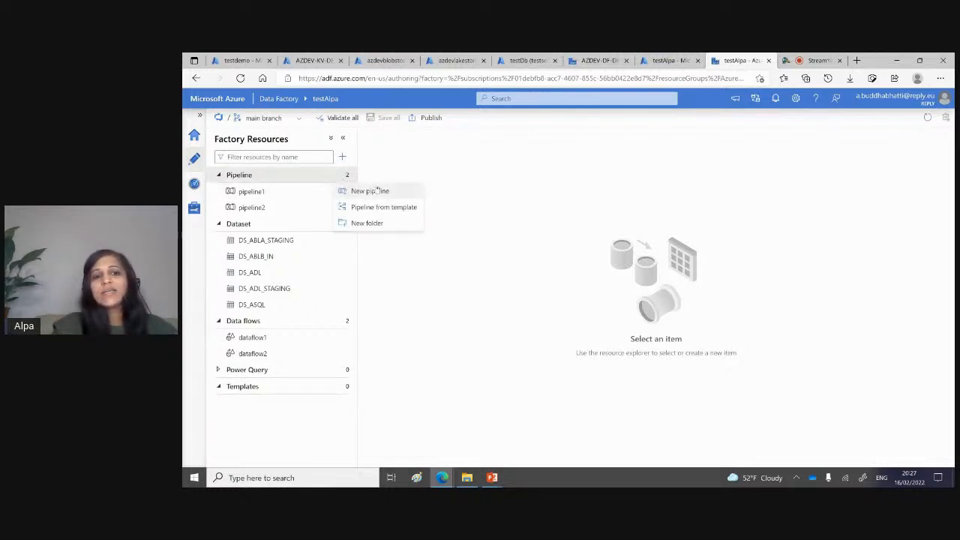
pyautogui.click(375, 191)
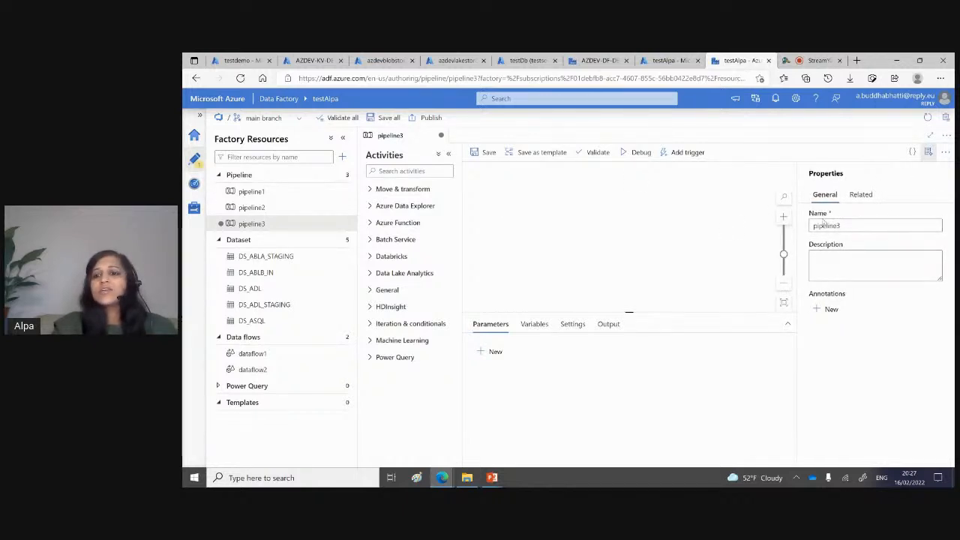
pyautogui.doubleClick(823, 224)
pyautogui.click(461, 193)
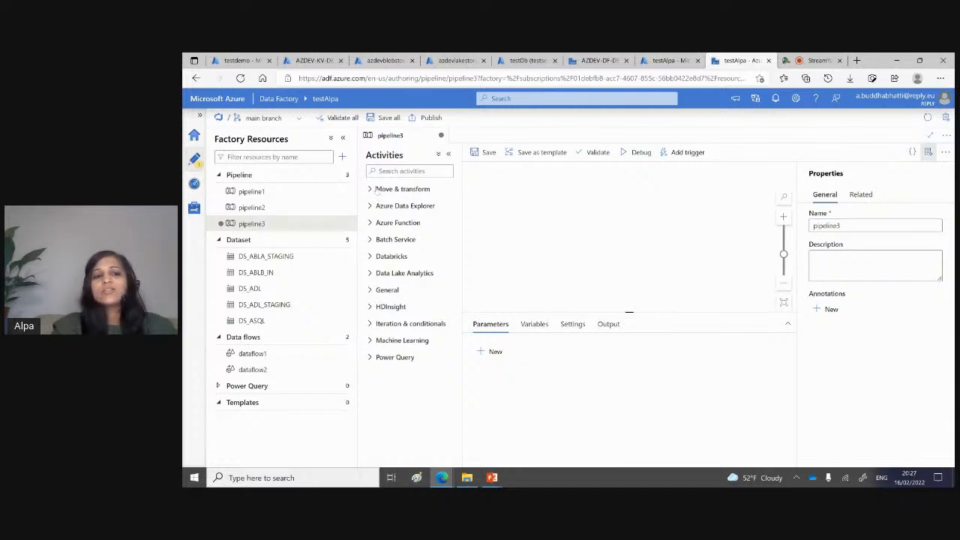
# Step: Find the Wait activity, add it to the new pipeline's canvas and save the pipeline
pyautogui.click(385, 171)
pyautogui.write('wa')
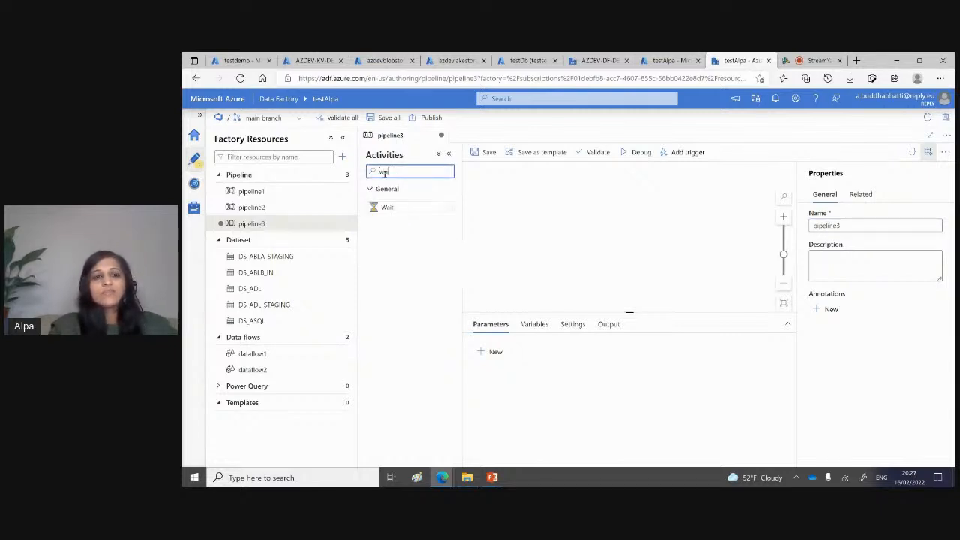
pyautogui.write('it')
pyautogui.moveTo(387, 208); pyautogui.dragTo(592, 211)
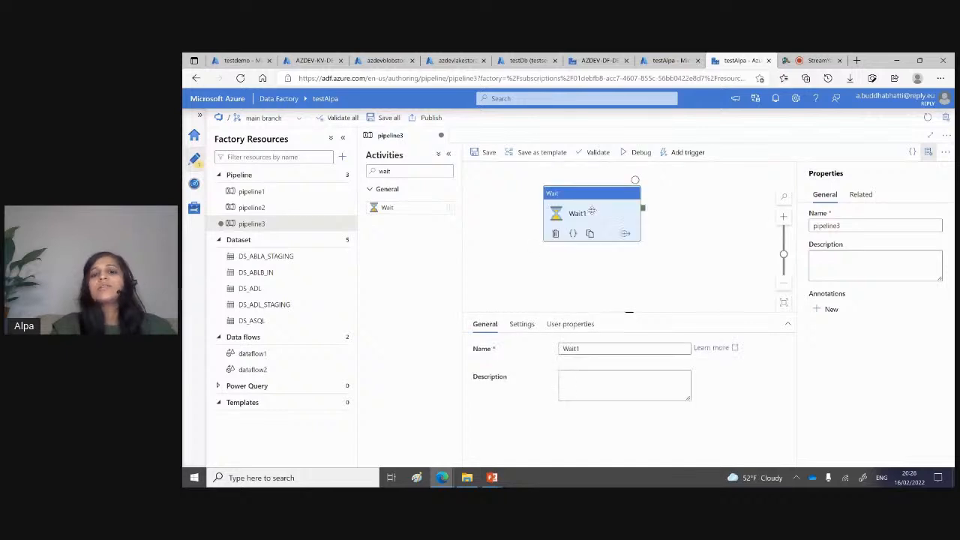
pyautogui.click(484, 152)
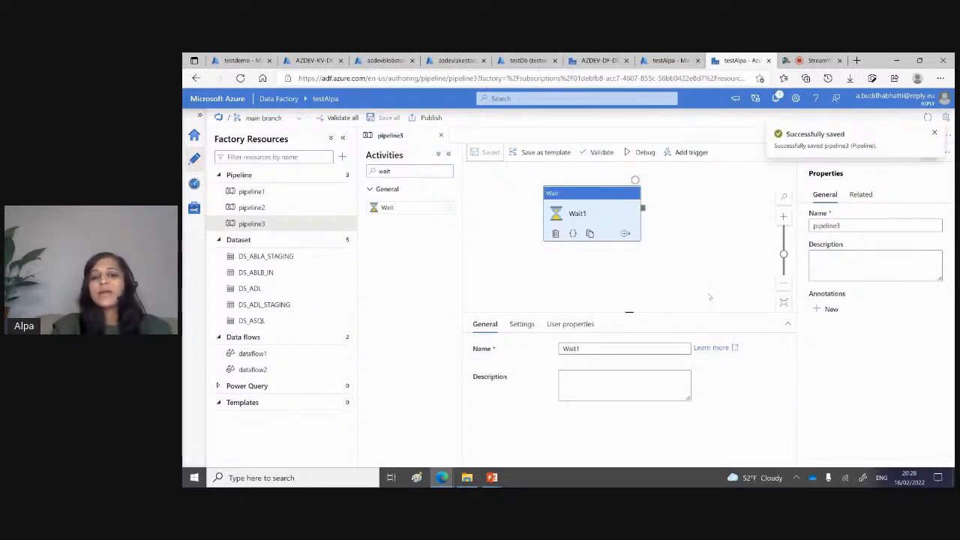
# Step: Run the pipeline in debug mode and check the Wait activity's run status and input
pyautogui.click(642, 152)
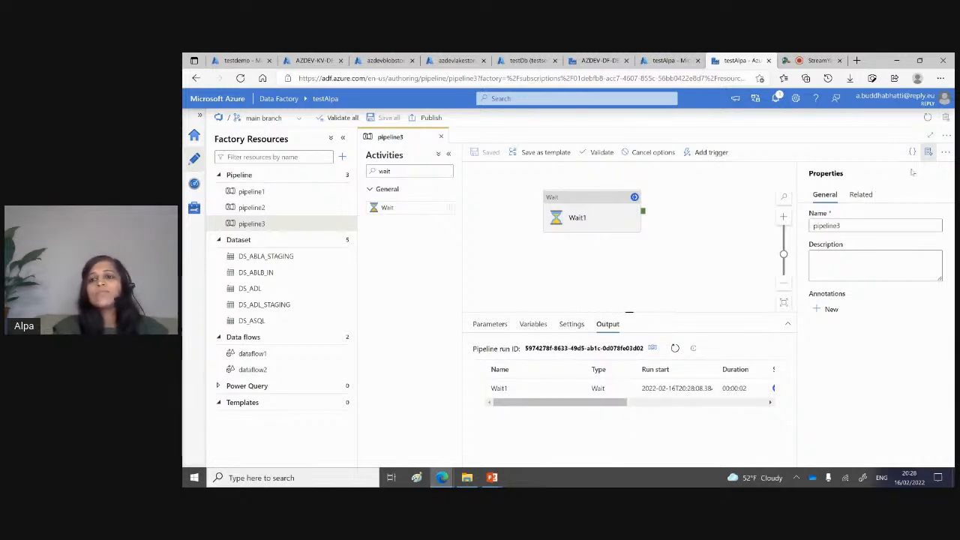
pyautogui.click(928, 152)
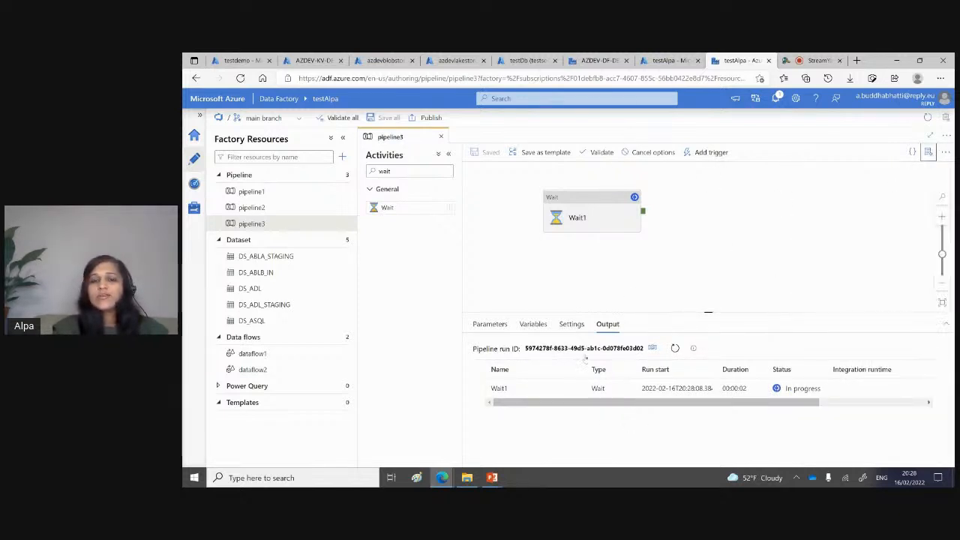
pyautogui.click(675, 349)
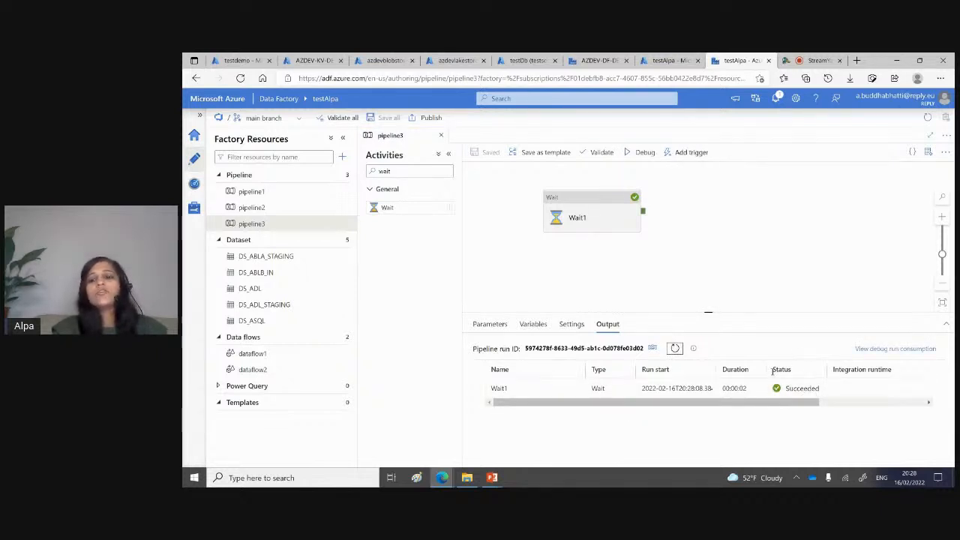
pyautogui.moveTo(763, 401); pyautogui.dragTo(672, 409)
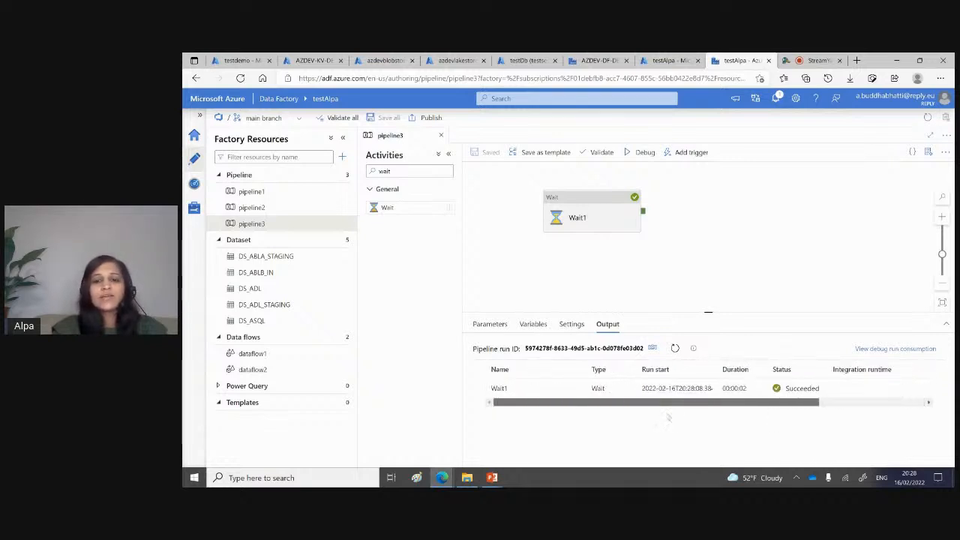
pyautogui.click(575, 389)
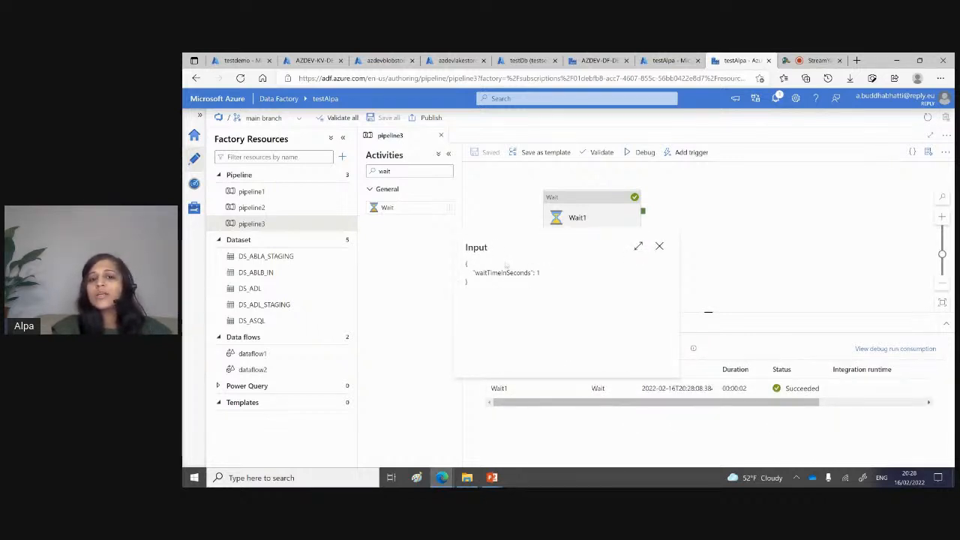
pyautogui.click(659, 246)
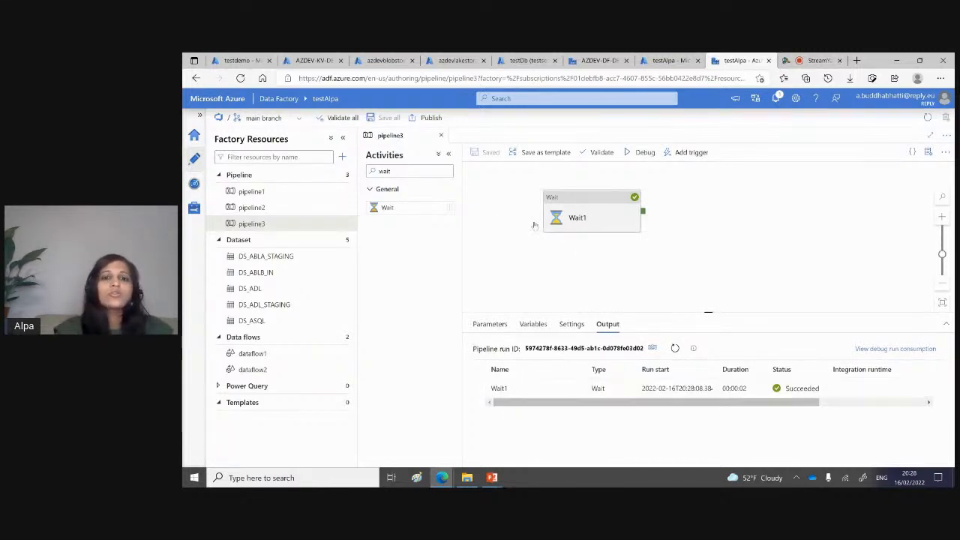
# Step: Clear the activity search, add a Copy data activity beside the Wait activity and review its source and sink settings
pyautogui.click(411, 173)
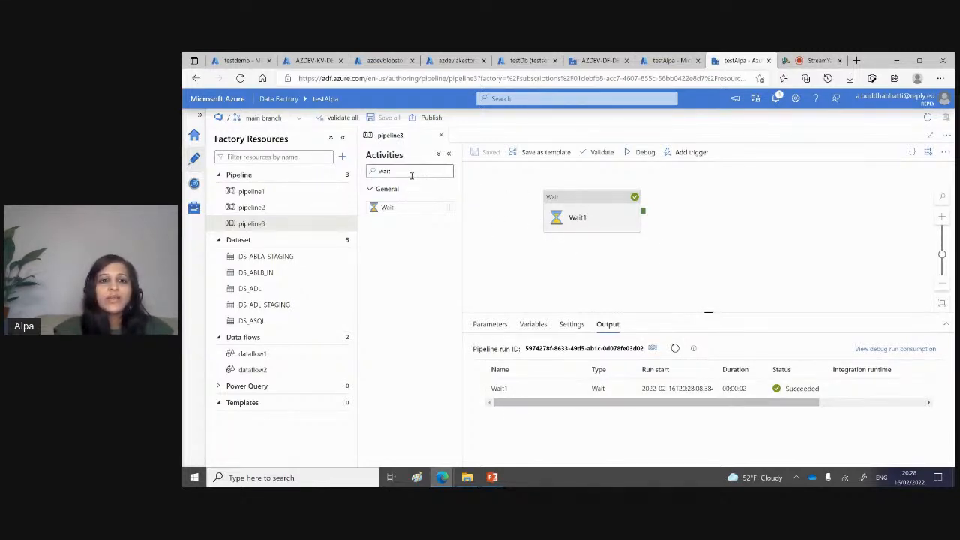
pyautogui.press('BackSpace')
pyautogui.press('BackSpace')
pyautogui.press('BackSpace')
pyautogui.press('BackSpace')
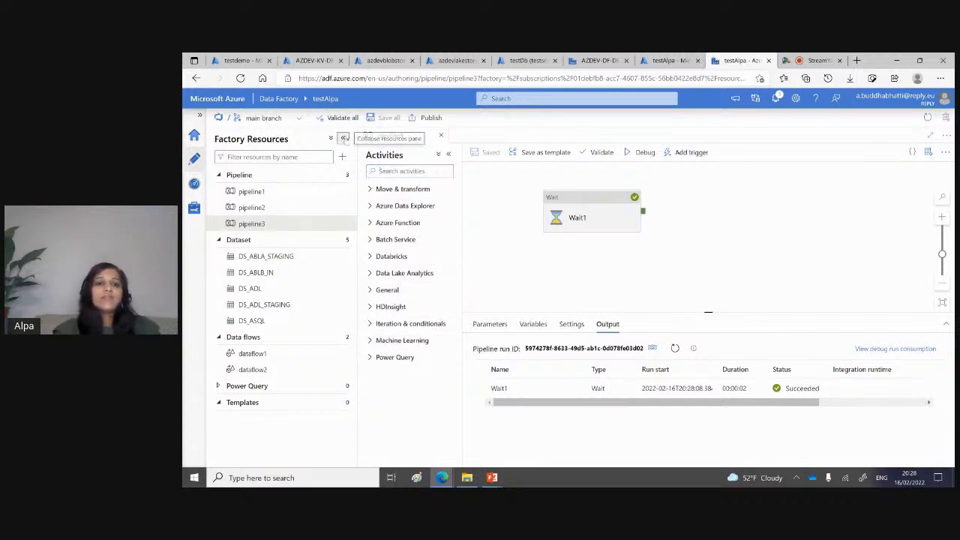
pyautogui.click(343, 137)
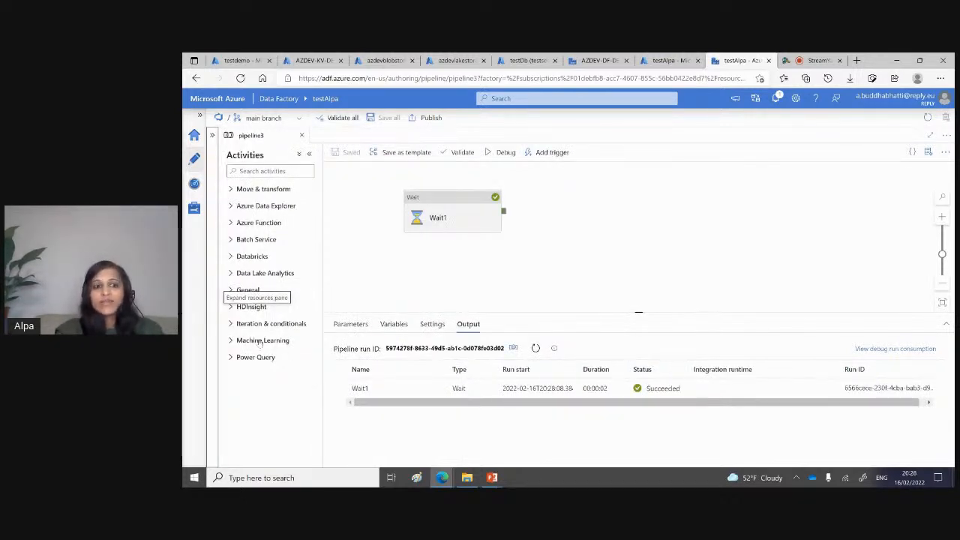
pyautogui.click(231, 190)
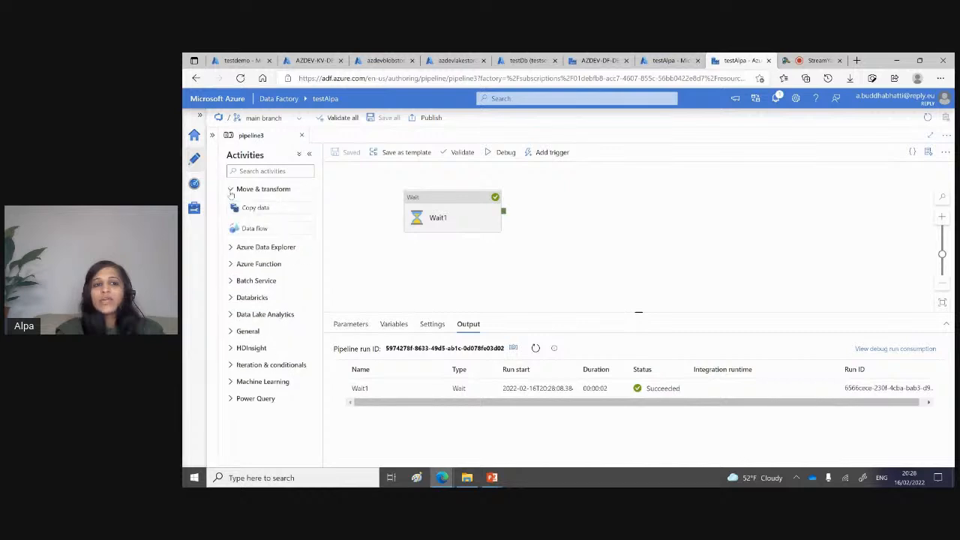
pyautogui.moveTo(280, 208); pyautogui.dragTo(602, 208)
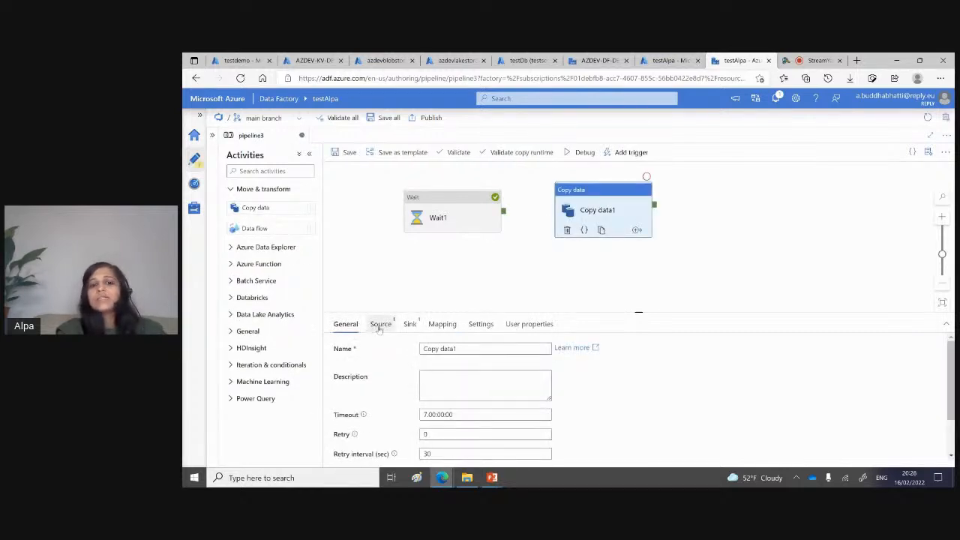
pyautogui.click(381, 325)
pyautogui.click(410, 327)
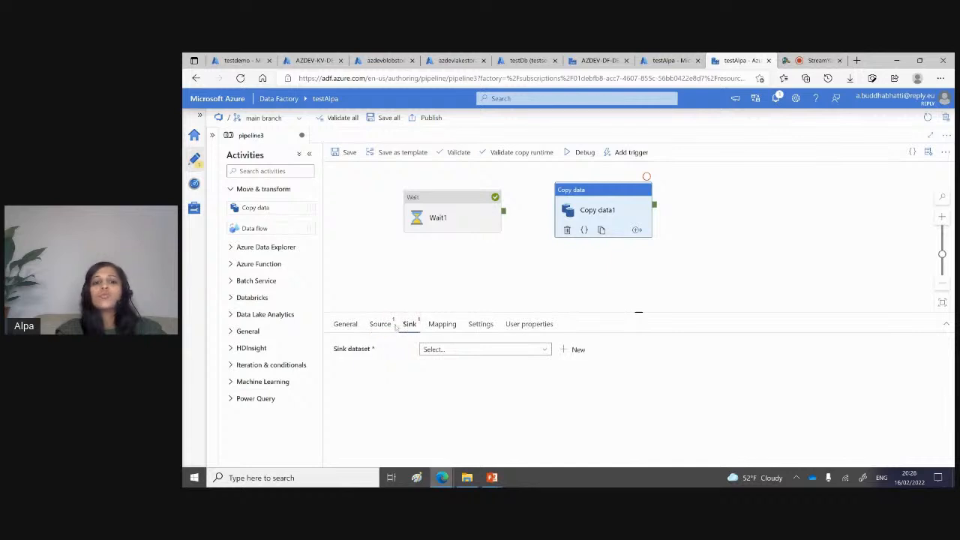
pyautogui.click(382, 325)
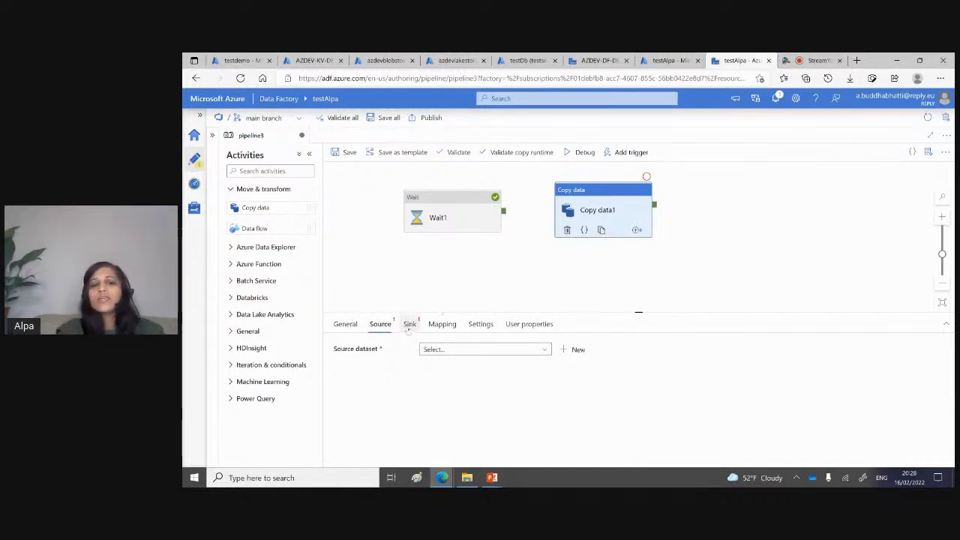
pyautogui.click(409, 327)
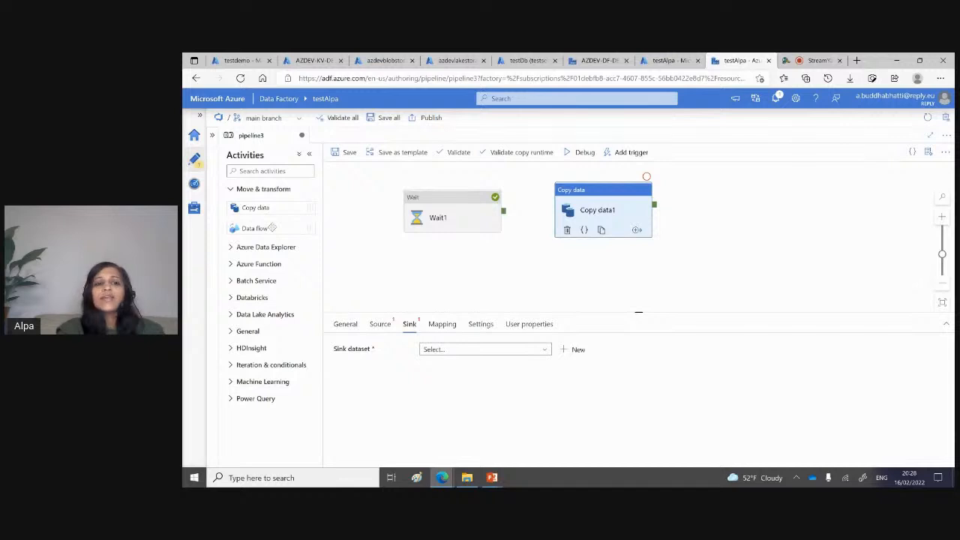
# Step: Add a Data flow activity to the pipeline and set it to use dataflow1
pyautogui.moveTo(271, 228); pyautogui.dragTo(506, 252)
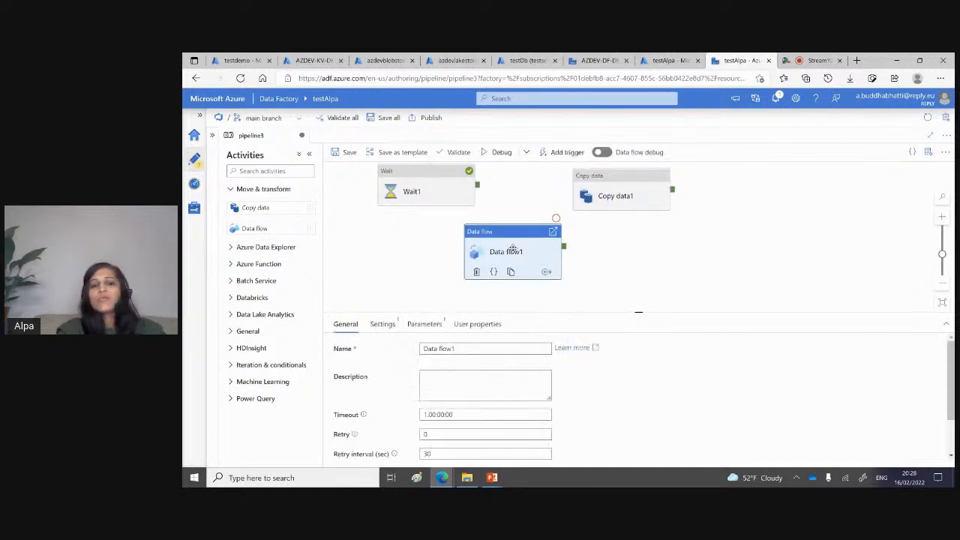
pyautogui.click(382, 324)
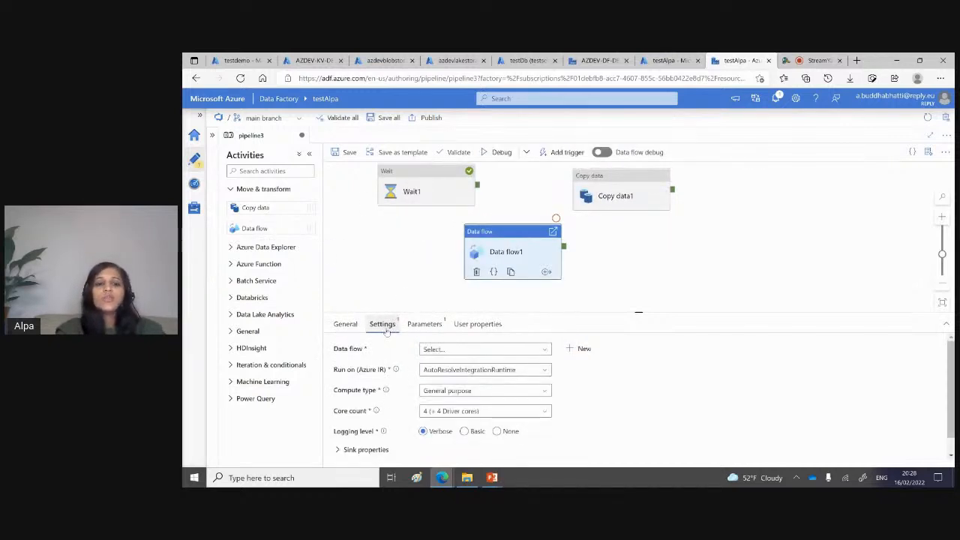
pyautogui.click(433, 327)
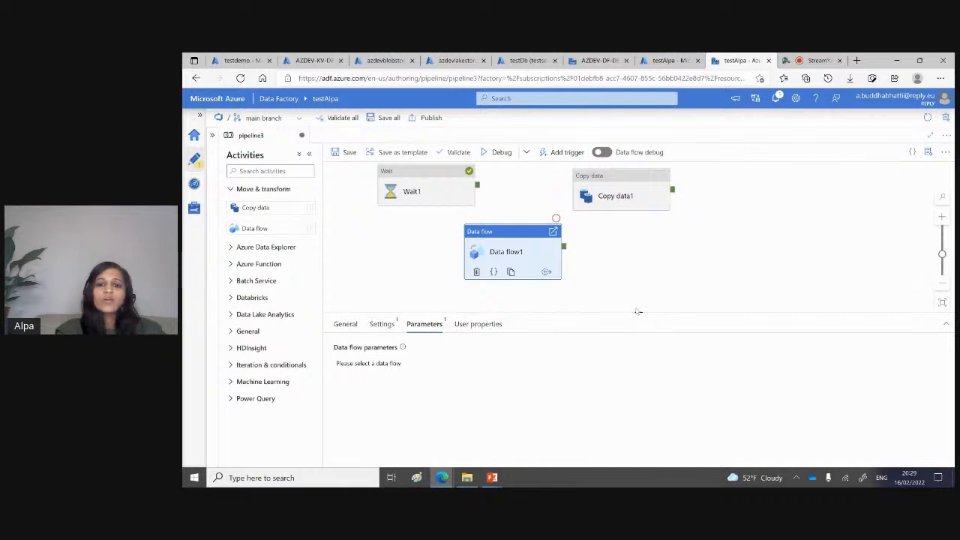
pyautogui.moveTo(638, 312); pyautogui.dragTo(638, 246)
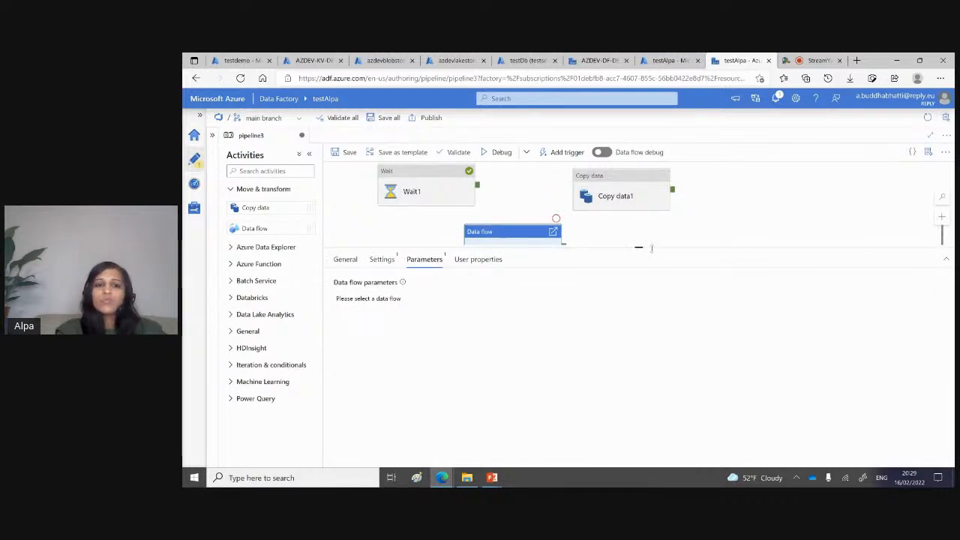
pyautogui.click(380, 259)
pyautogui.click(486, 285)
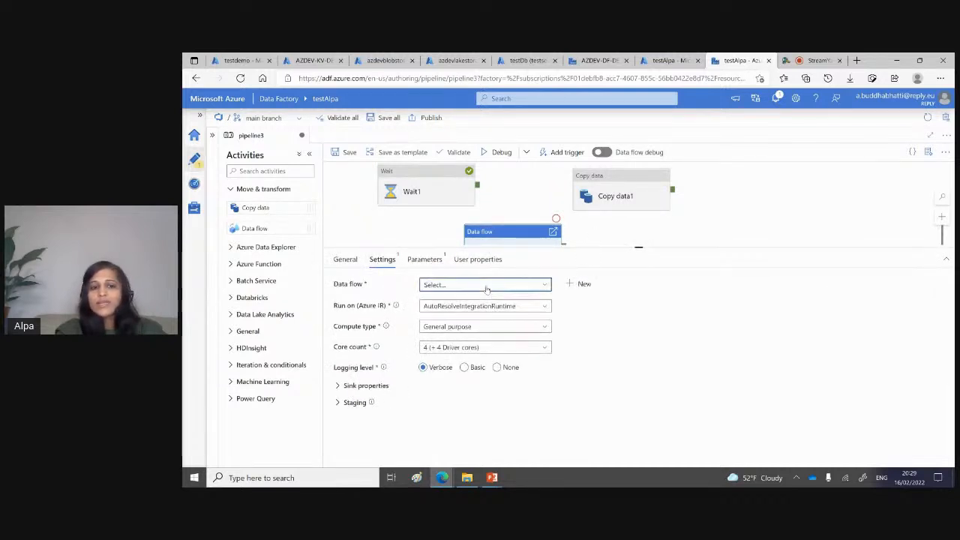
pyautogui.click(450, 335)
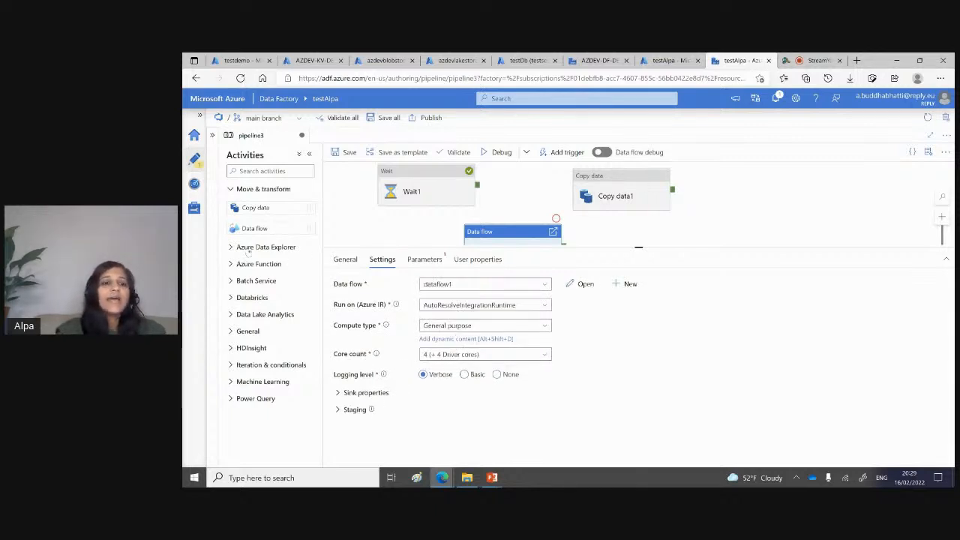
# Step: Add an Azure Function activity beside the Copy data activity and show its linked service, function name and method settings
pyautogui.click(232, 248)
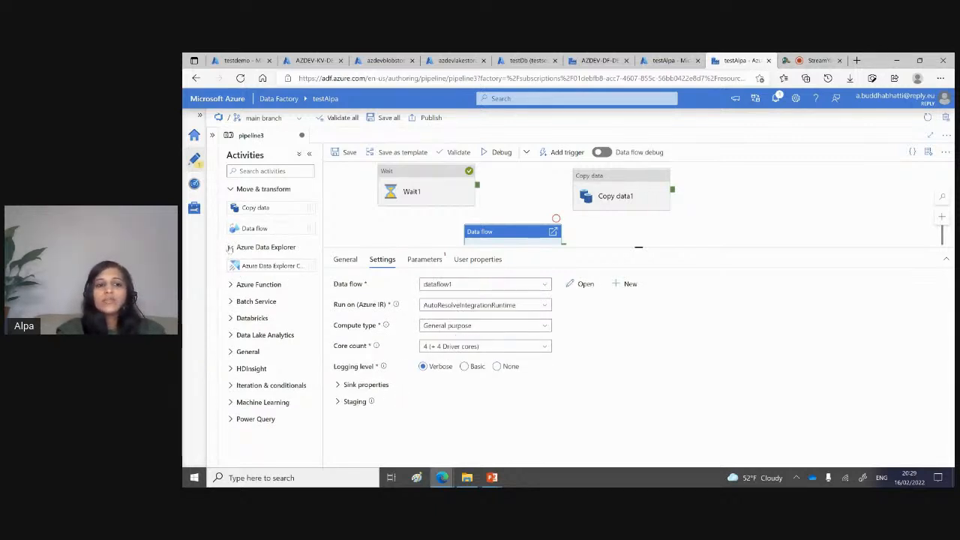
pyautogui.click(230, 248)
pyautogui.click(230, 264)
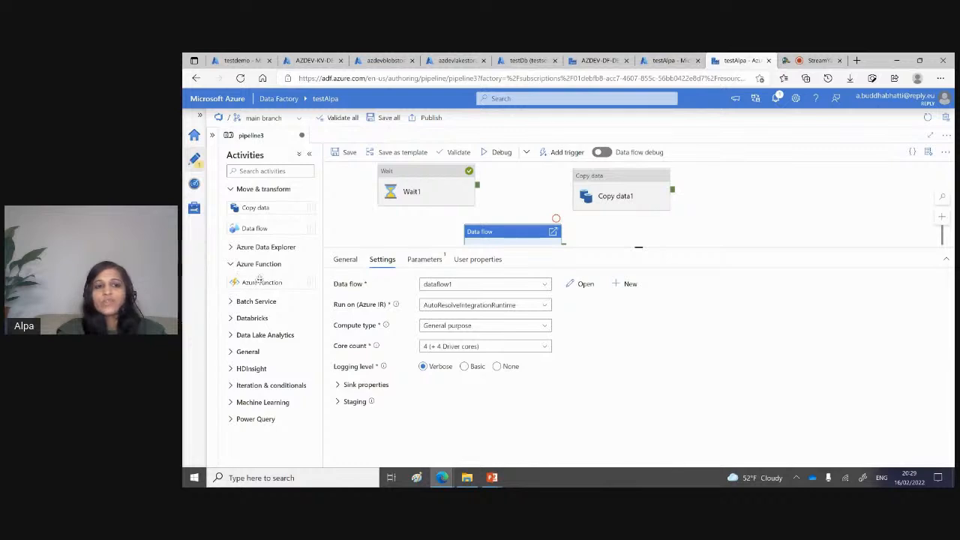
pyautogui.moveTo(258, 282); pyautogui.dragTo(806, 192)
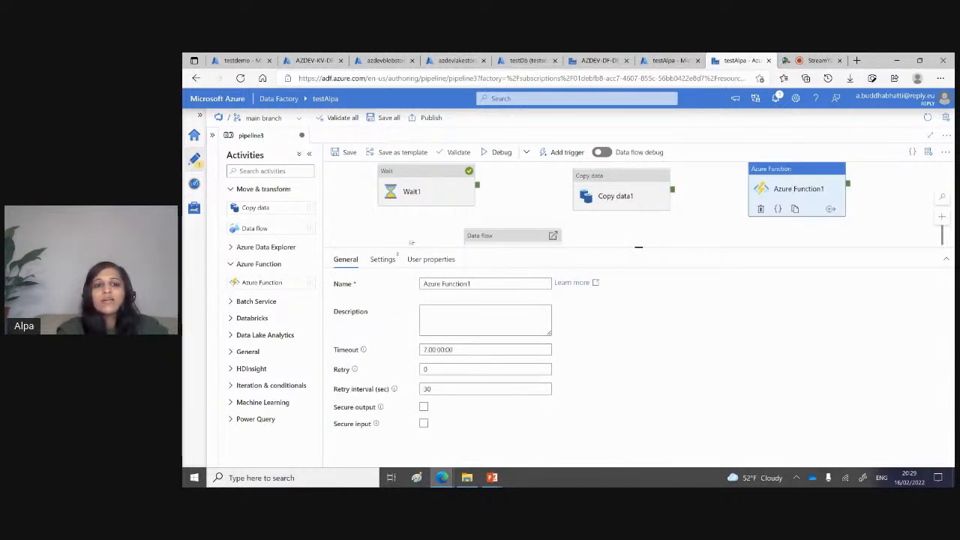
pyautogui.click(382, 258)
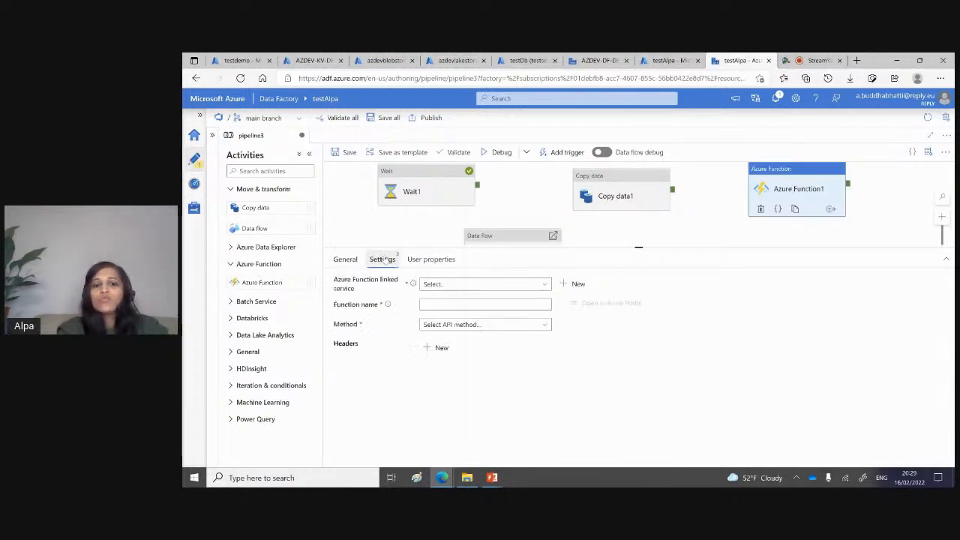
# Step: Check the Azure Function activity's linked service choices and browse the activities available under Databricks and General
pyautogui.click(445, 285)
pyautogui.click(540, 379)
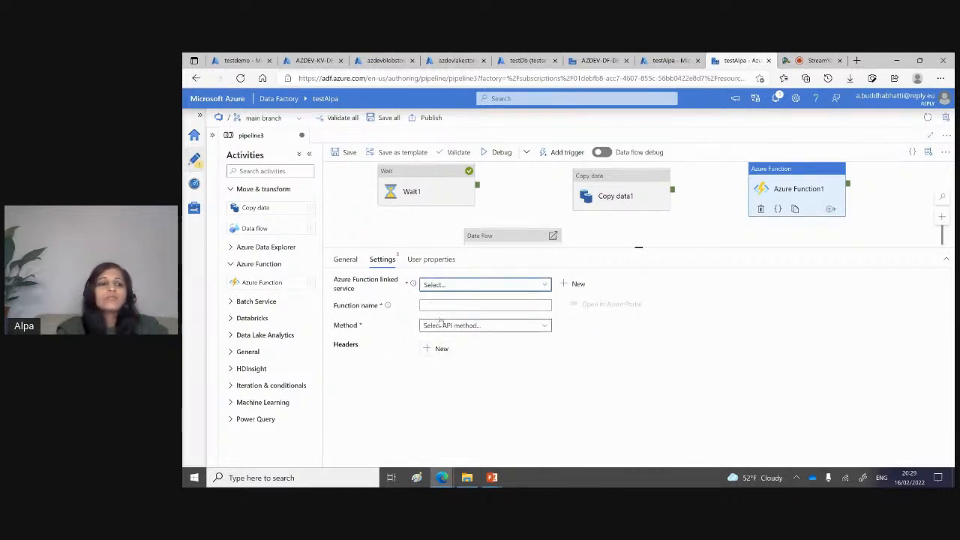
pyautogui.click(239, 318)
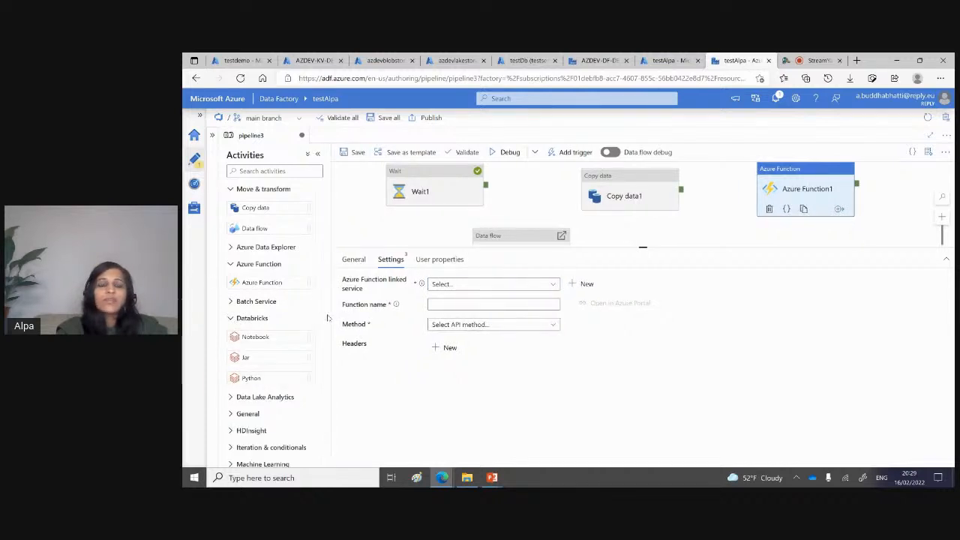
pyautogui.scroll(-1, 300, 349)
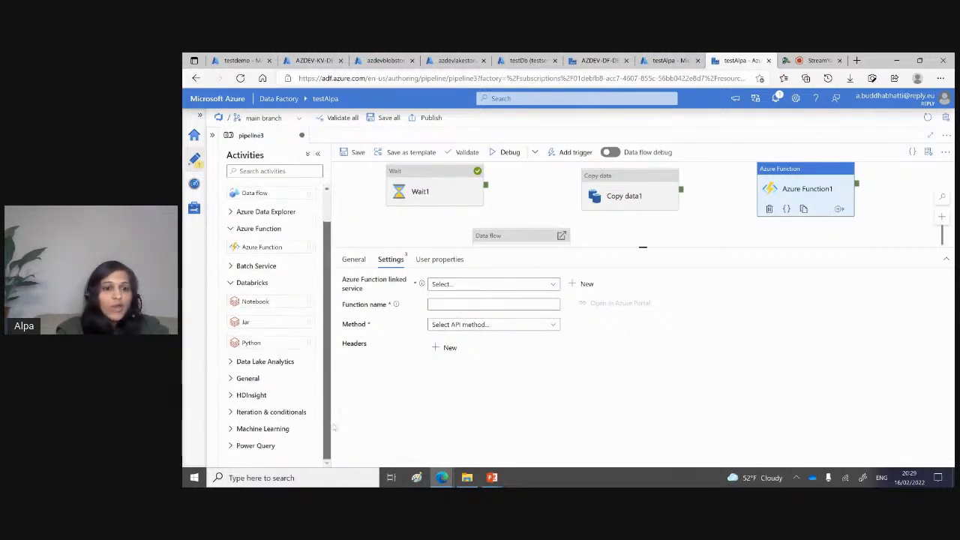
pyautogui.click(233, 384)
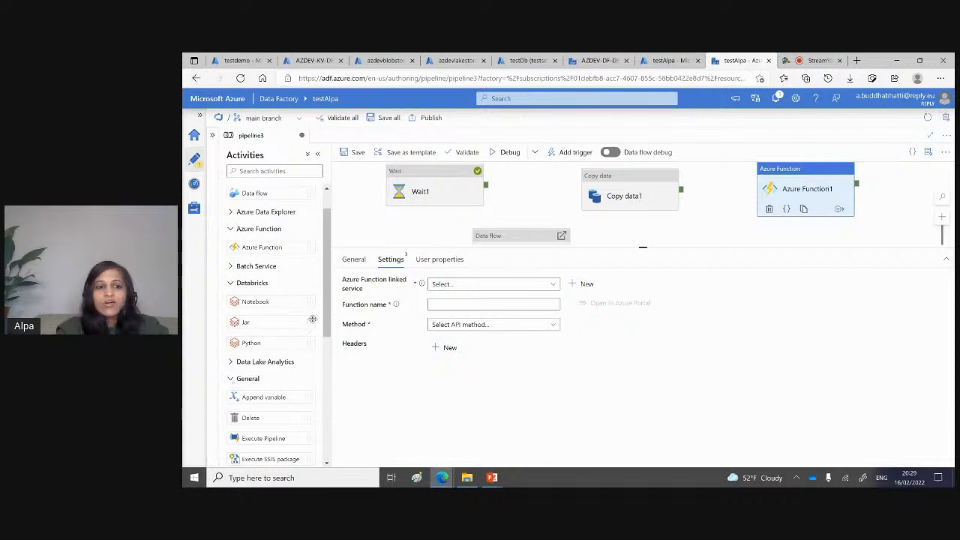
pyautogui.moveTo(328, 313); pyautogui.dragTo(333, 390)
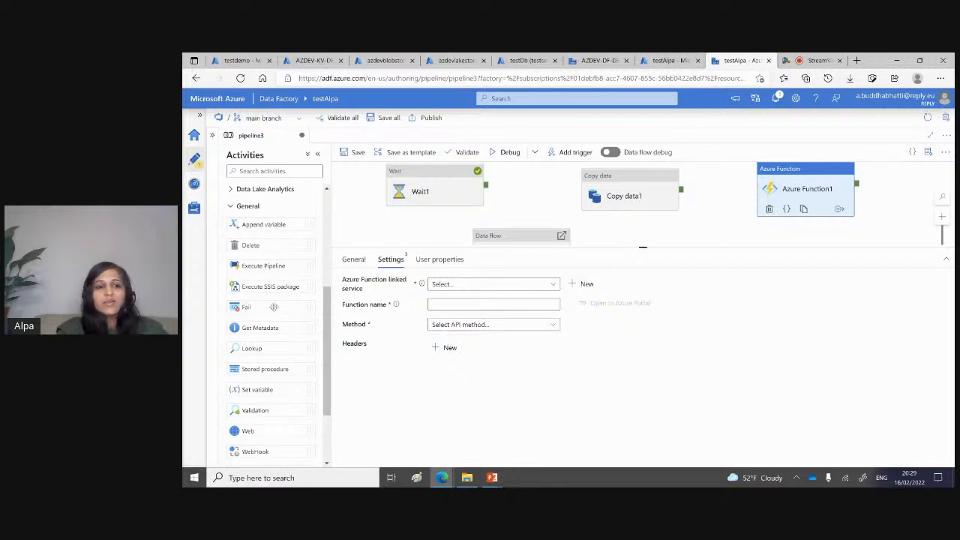
pyautogui.moveTo(329, 364); pyautogui.dragTo(327, 270)
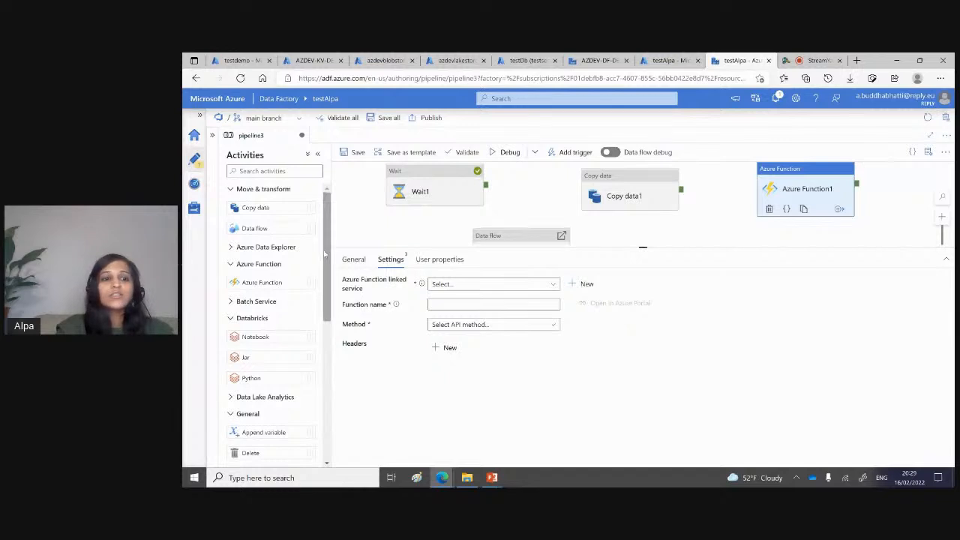
# Step: Collapse the Azure Function, Databricks and General activity groups and add a Filter activity from Iteration & conditionals to the pipeline
pyautogui.click(232, 268)
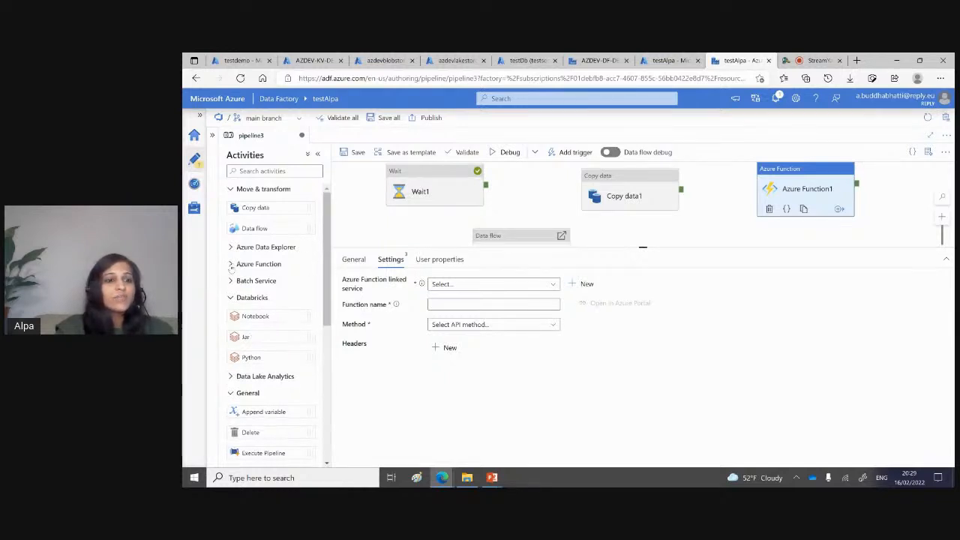
pyautogui.click(231, 298)
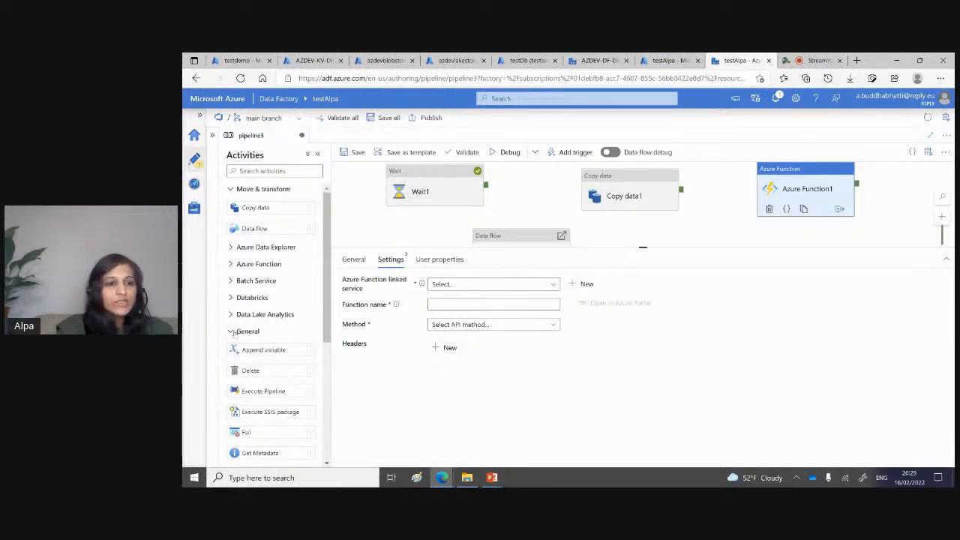
pyautogui.click(233, 332)
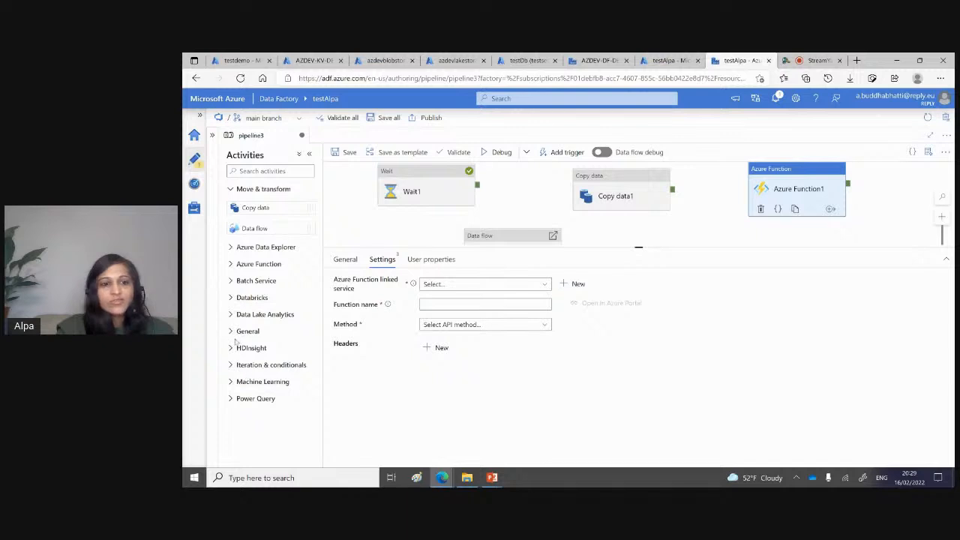
pyautogui.click(232, 365)
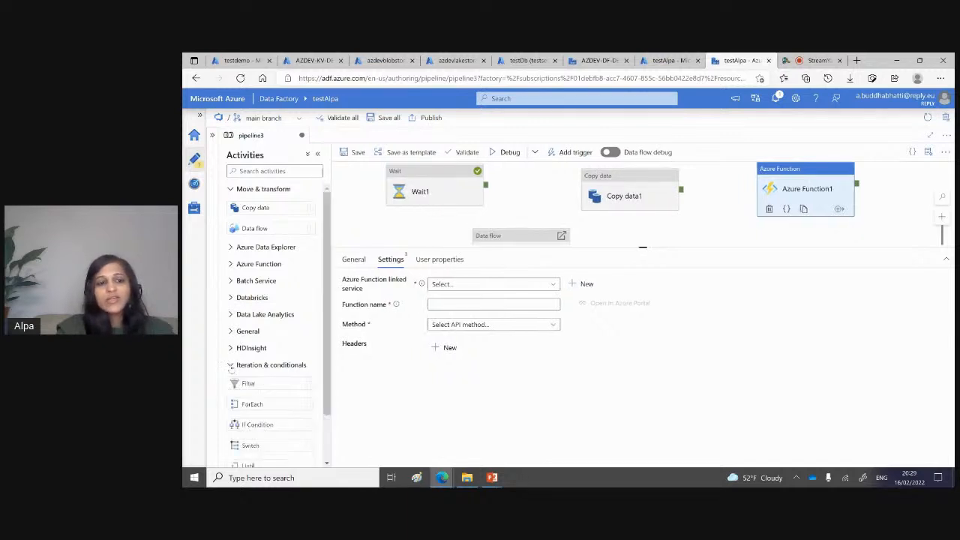
pyautogui.scroll(-1, 315, 365)
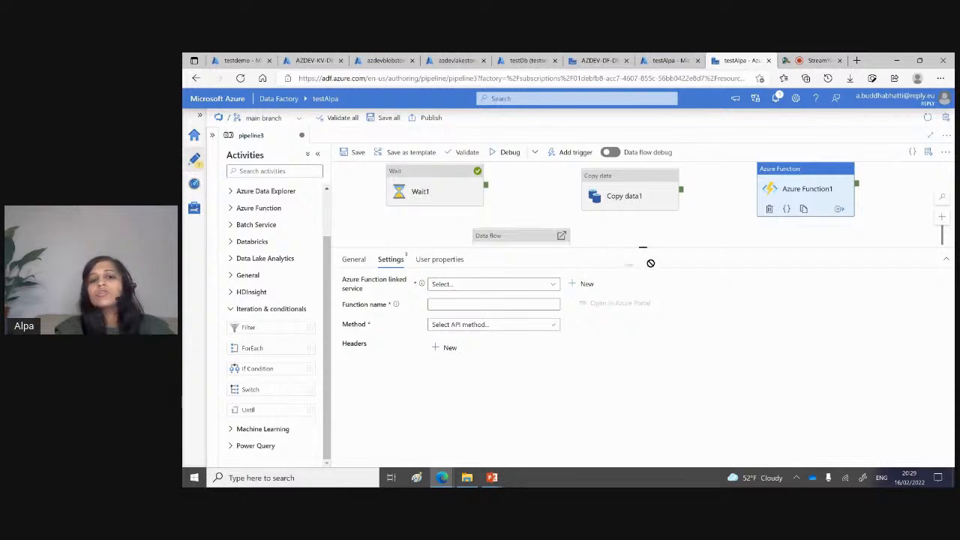
pyautogui.moveTo(690, 218); pyautogui.dragTo(690, 218)
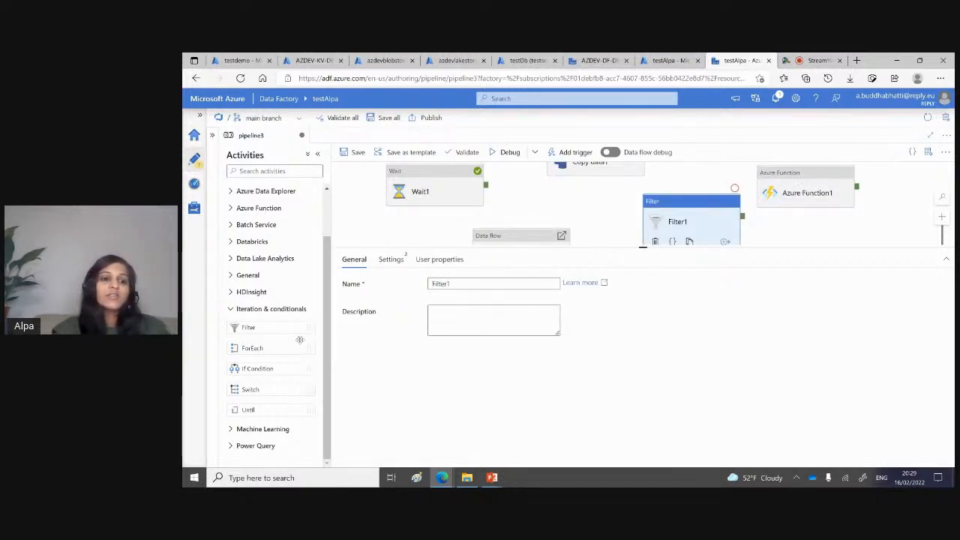
# Step: Close pipeline3, discarding its unsaved changes, and switch the data factory from the main branch to live mode
pyautogui.click(301, 136)
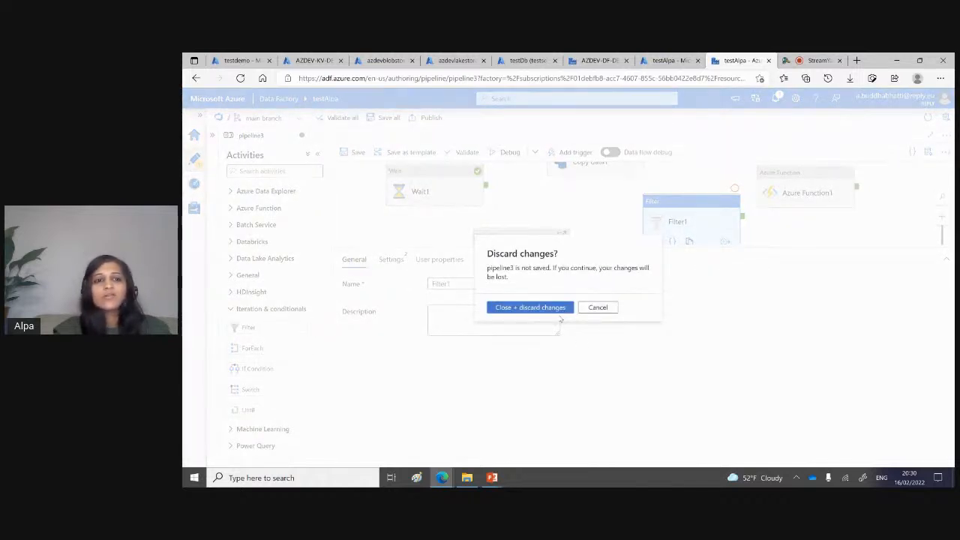
pyautogui.click(558, 310)
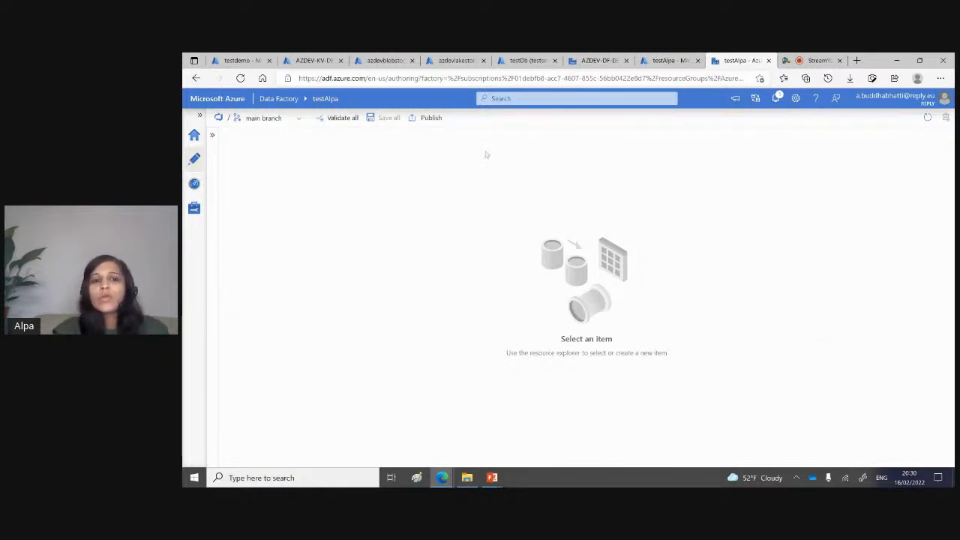
pyautogui.click(301, 119)
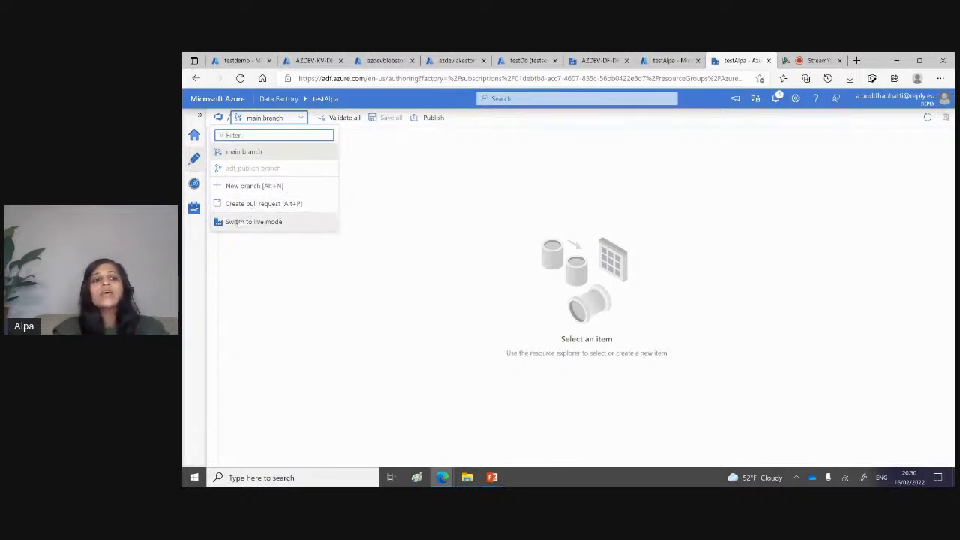
pyautogui.click(236, 225)
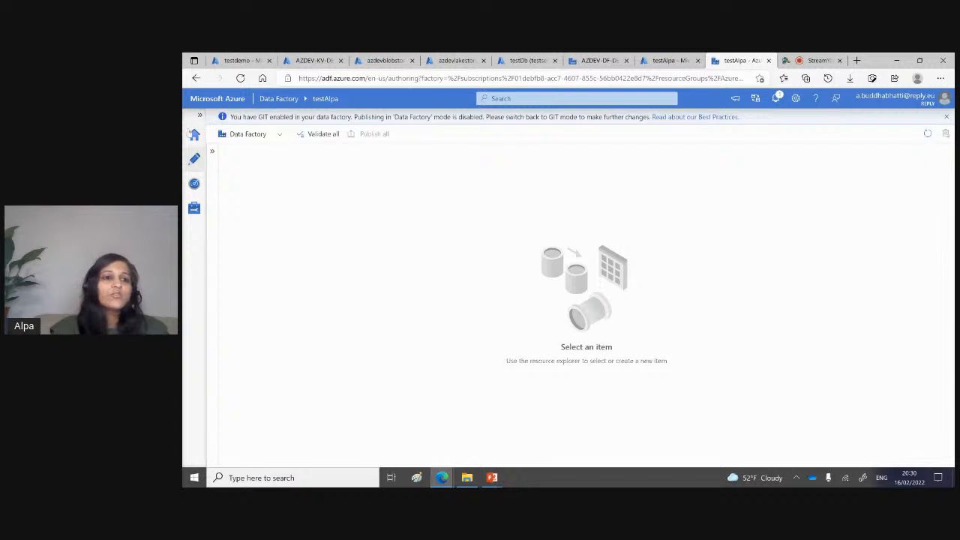
# Step: Review the notifications from the data factory's home page and look at the alerts and metrics in monitoring
pyautogui.click(193, 136)
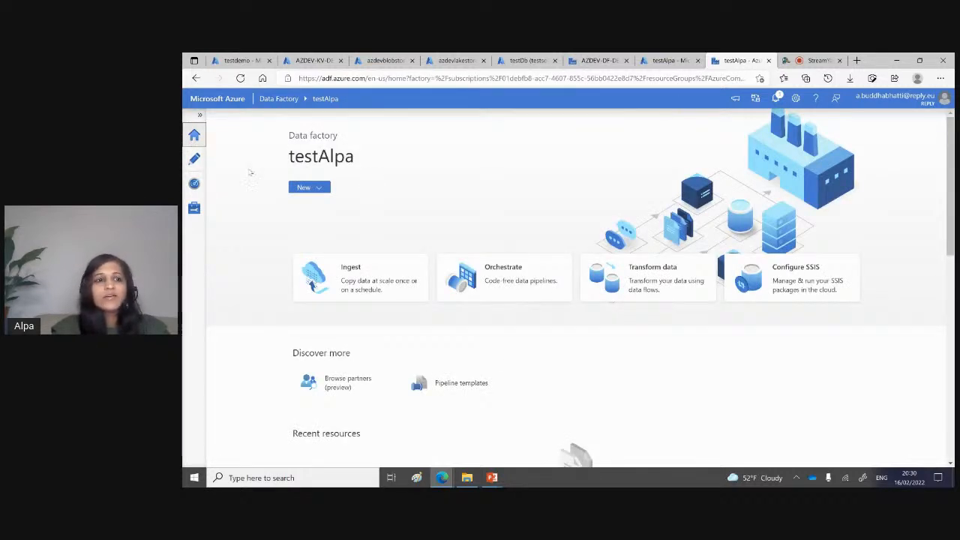
pyautogui.click(777, 99)
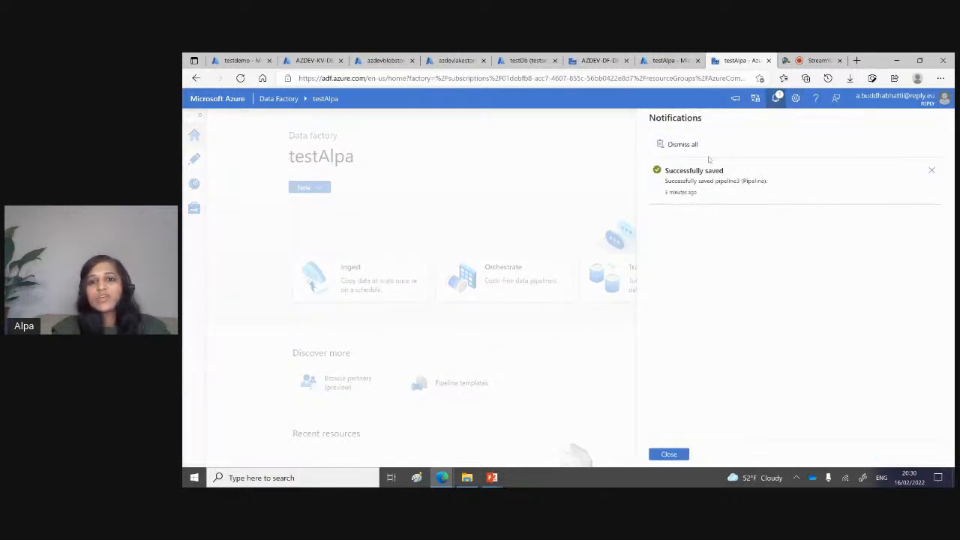
pyautogui.click(667, 454)
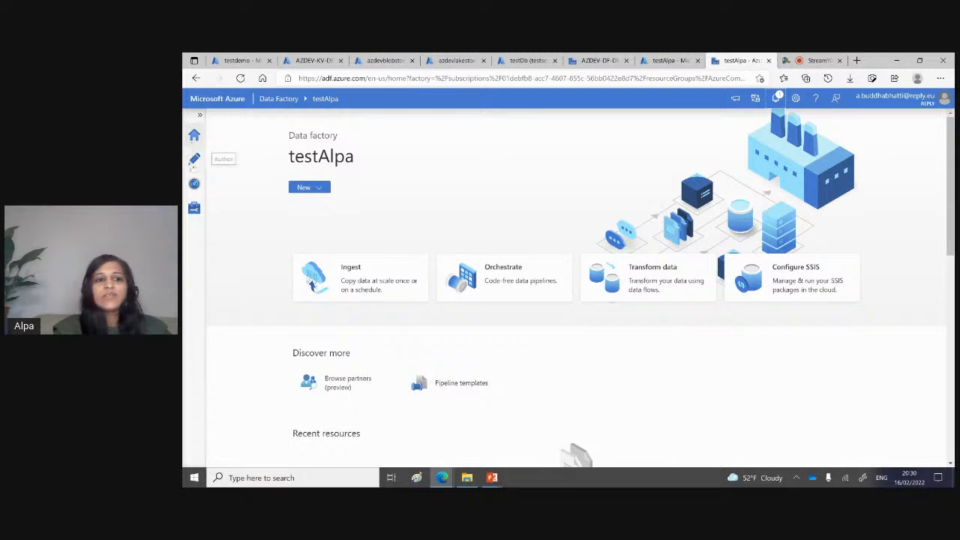
pyautogui.click(195, 184)
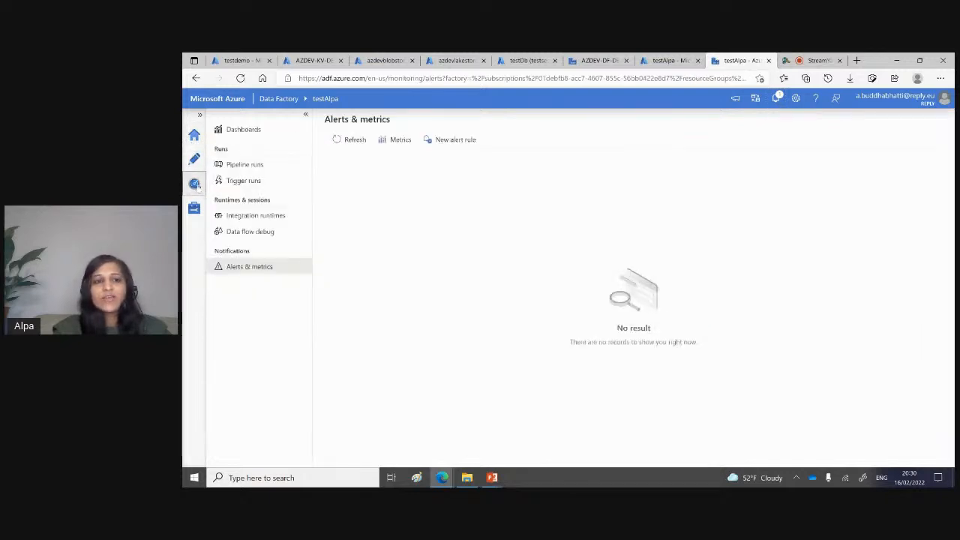
# Step: Return to authoring, expand the factory resources, start a new dataset and browse the available data stores
pyautogui.click(195, 160)
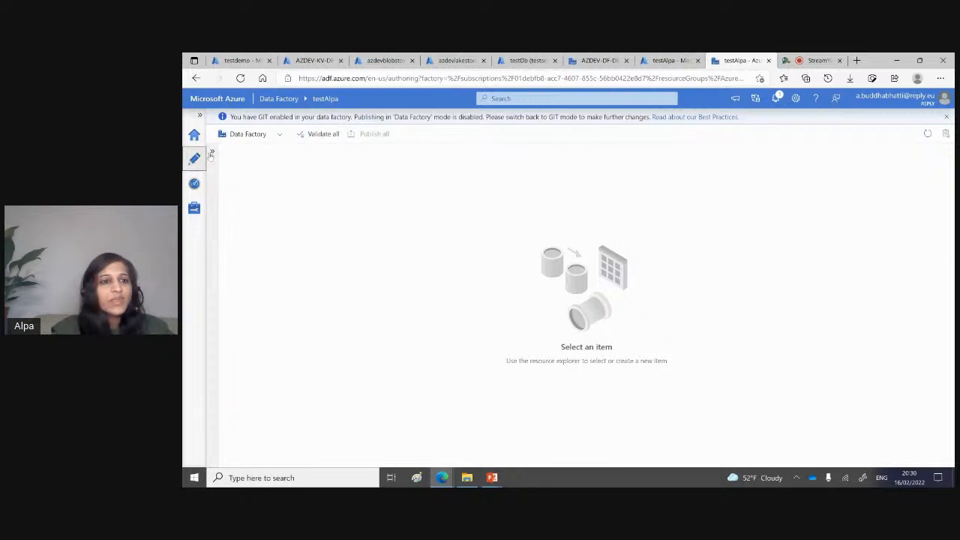
pyautogui.click(212, 152)
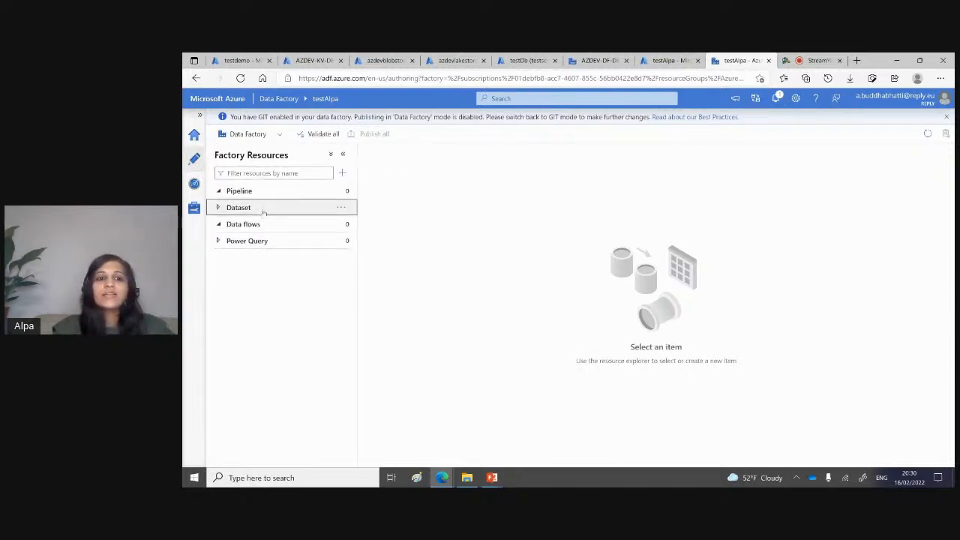
pyautogui.click(343, 209)
pyautogui.click(342, 210)
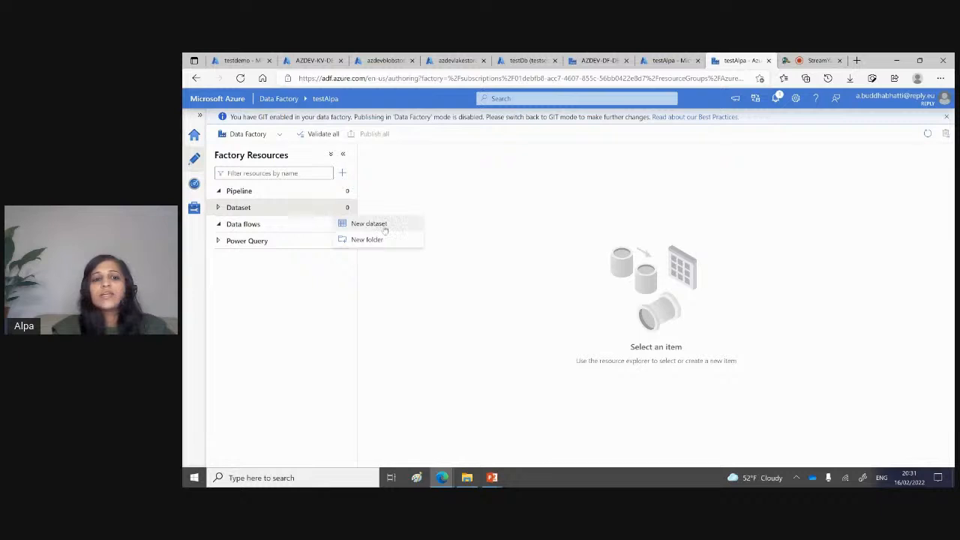
pyautogui.click(369, 224)
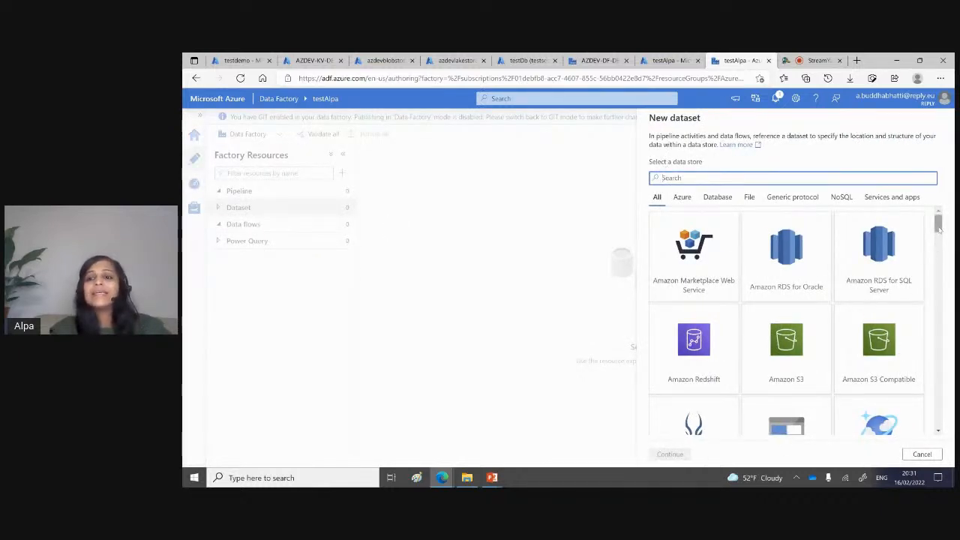
pyautogui.moveTo(938, 230); pyautogui.dragTo(946, 267)
pyautogui.scroll(-15, 705, 255)
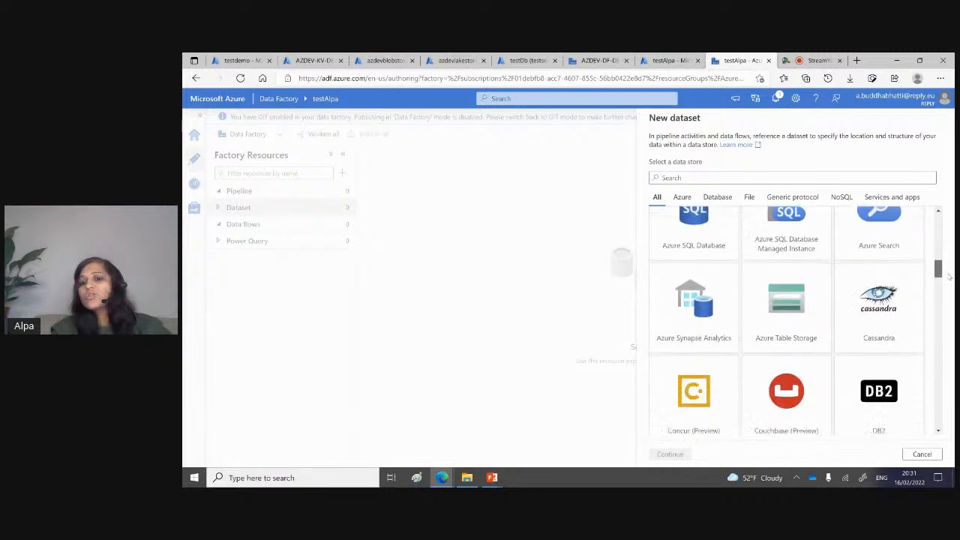
pyautogui.moveTo(950, 342); pyautogui.dragTo(954, 219)
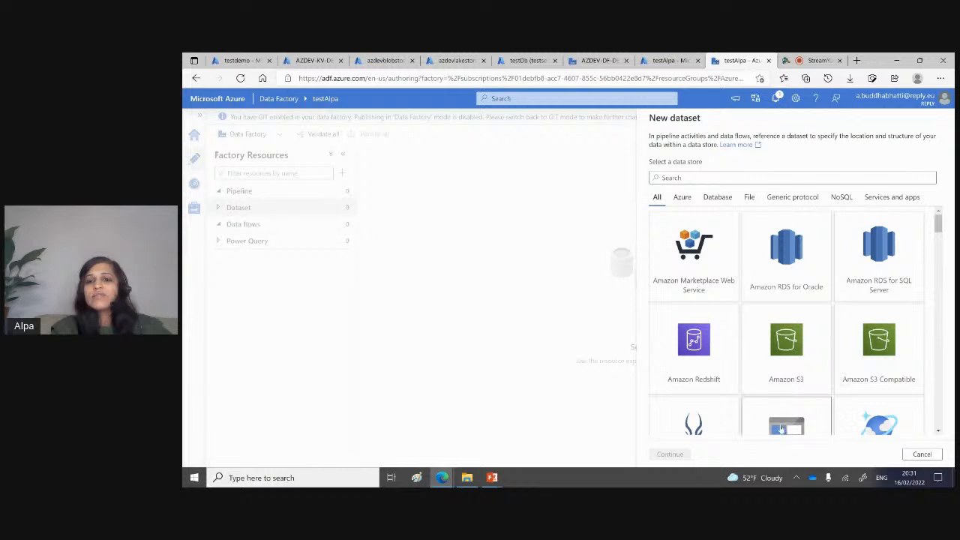
# Step: Choose Azure Blob Storage as the new dataset's data store and DelimitedText as its format
pyautogui.click(782, 429)
pyautogui.click(668, 454)
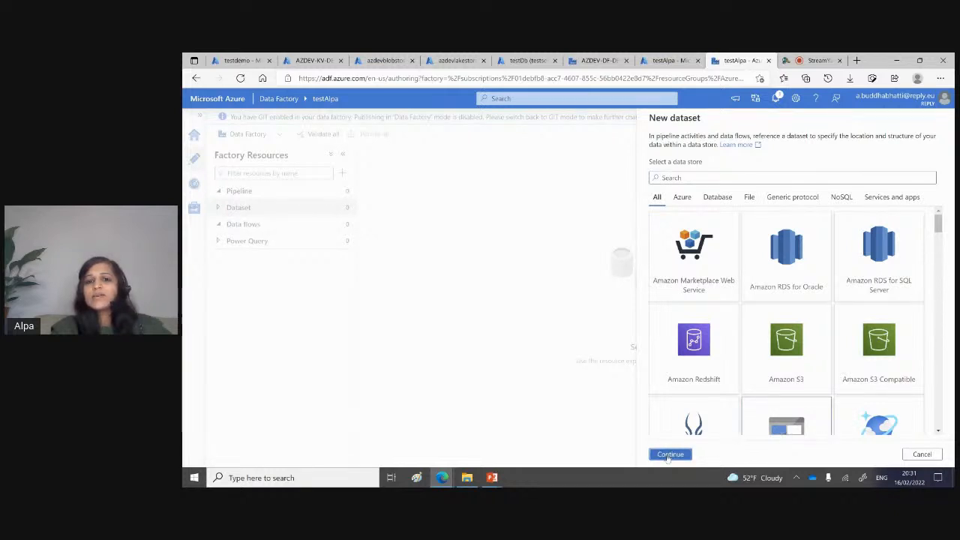
pyautogui.click(884, 193)
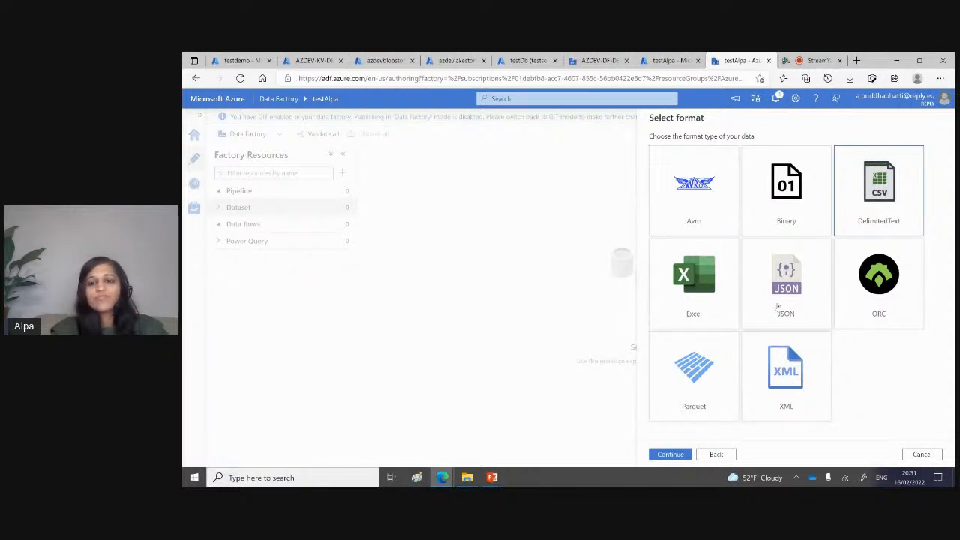
pyautogui.click(670, 454)
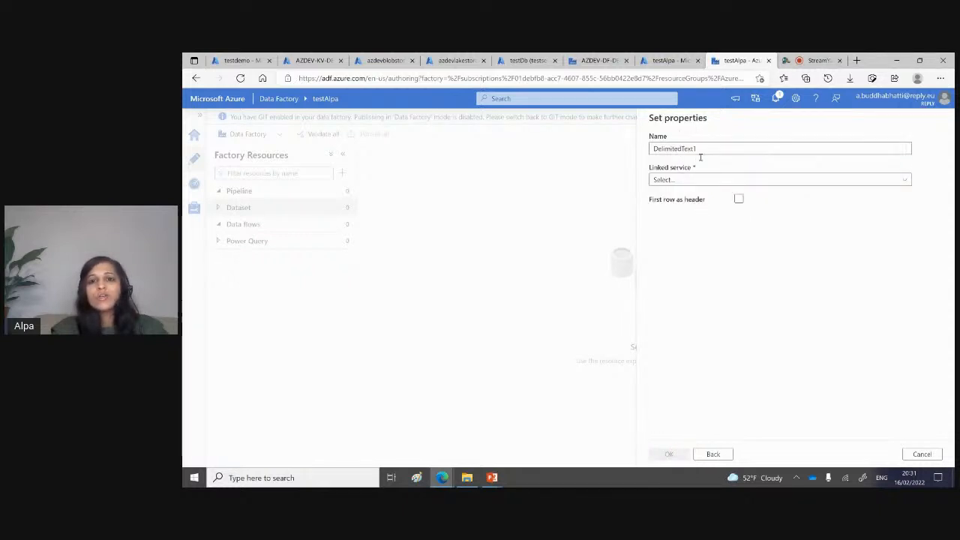
# Step: Examine the settings for a new Azure Blob Storage linked service from the dataset properties and cancel its creation
pyautogui.click(709, 181)
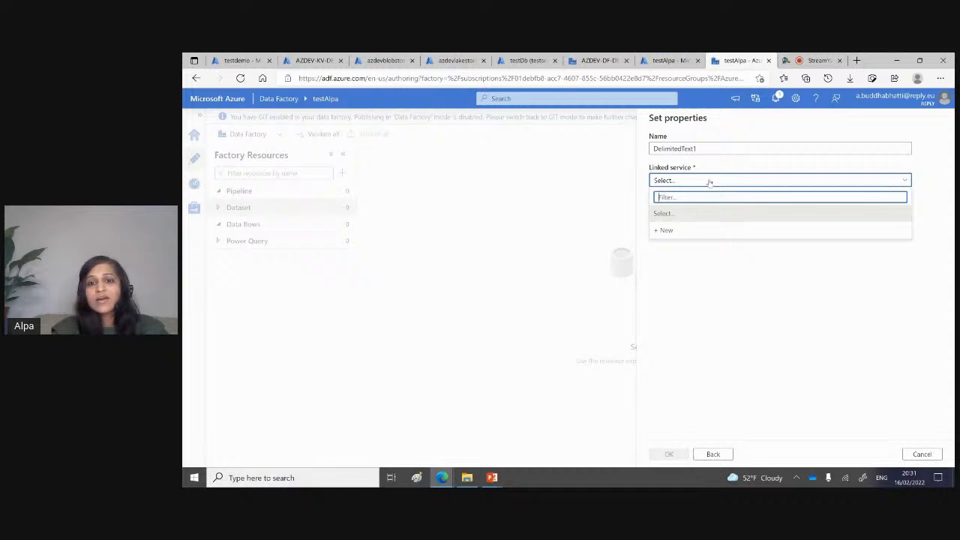
pyautogui.click(664, 230)
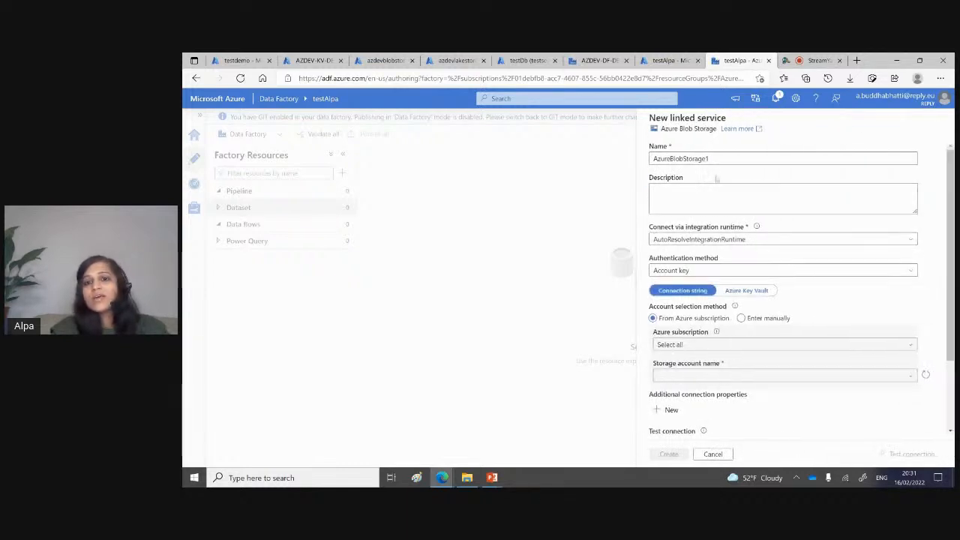
pyautogui.click(713, 454)
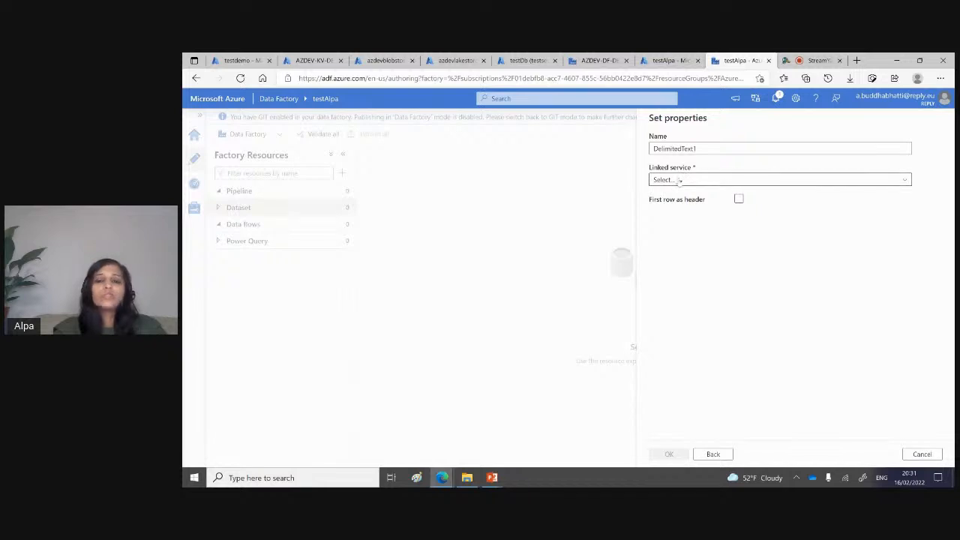
# Step: Set the first row as header for the dataset and cancel its creation, discarding the changes
pyautogui.click(739, 199)
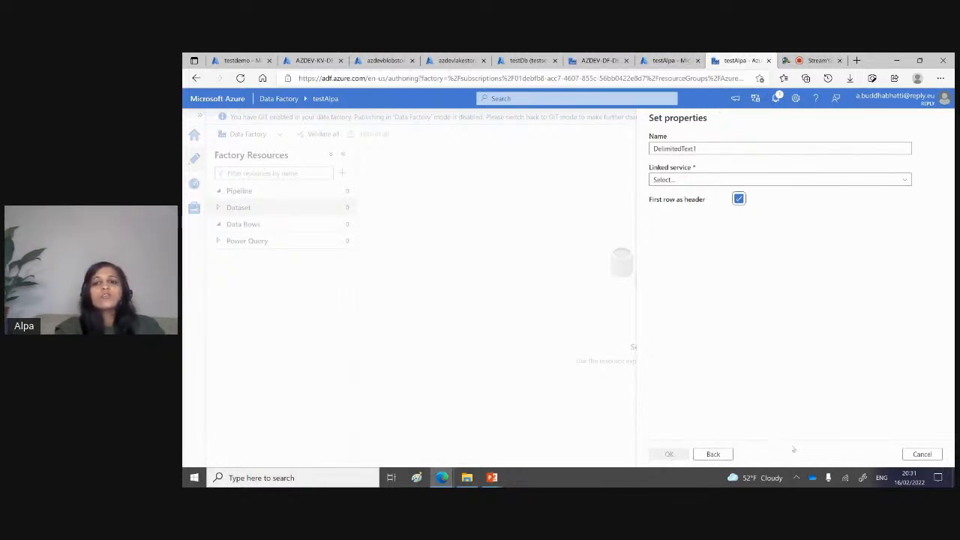
pyautogui.click(921, 454)
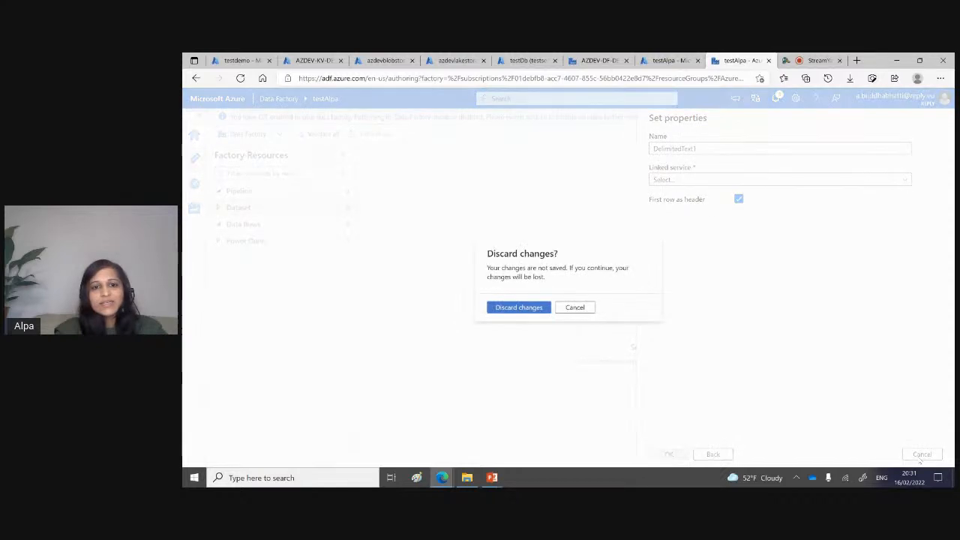
pyautogui.click(537, 309)
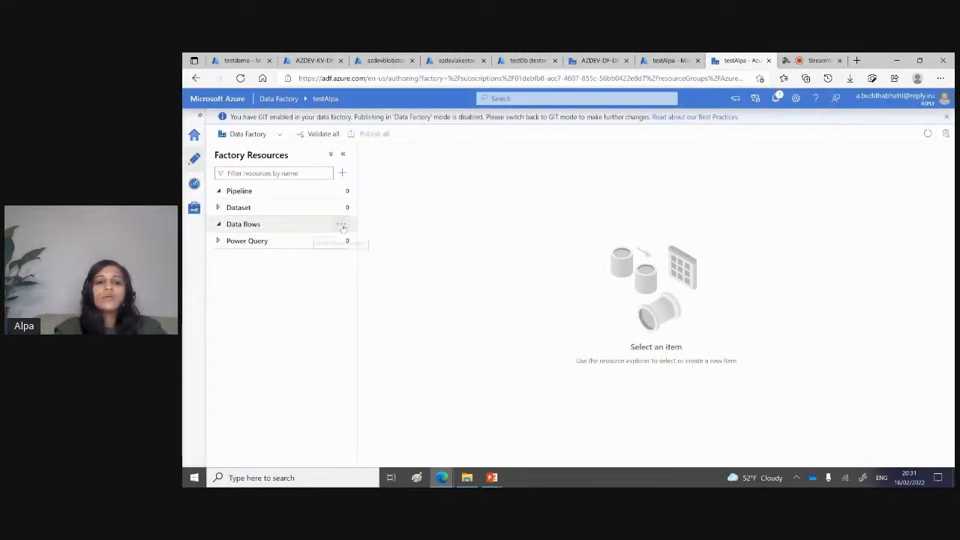
# Step: Create a new data flow in the factory resources and add a source to its canvas
pyautogui.click(341, 225)
pyautogui.click(373, 241)
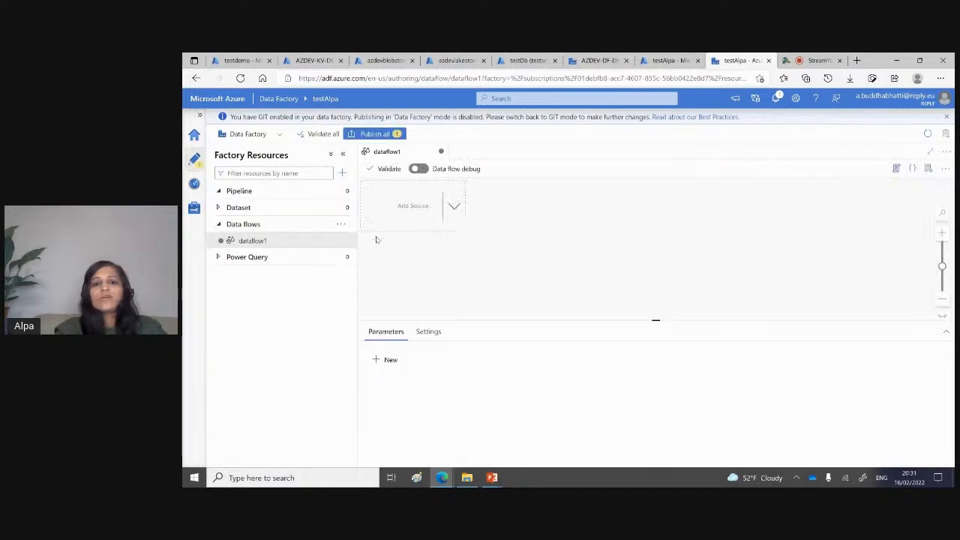
pyautogui.click(458, 216)
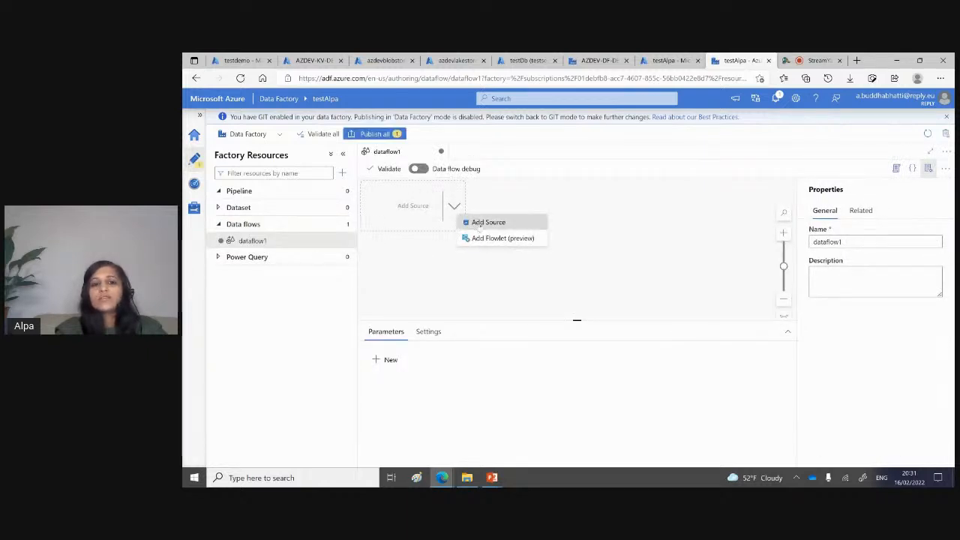
pyautogui.click(480, 223)
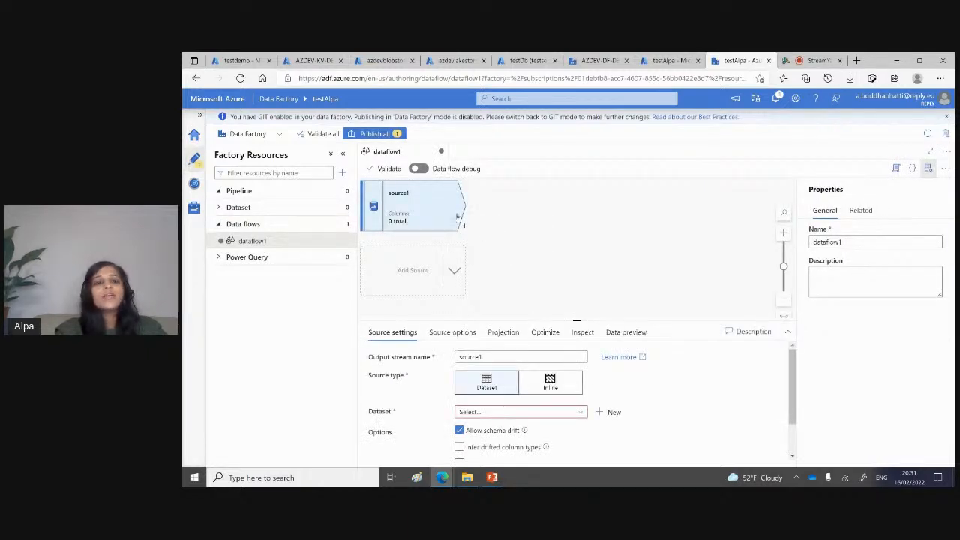
# Step: Browse the transformations available after the data flow's source and add a Pivot transformation to it
pyautogui.click(464, 226)
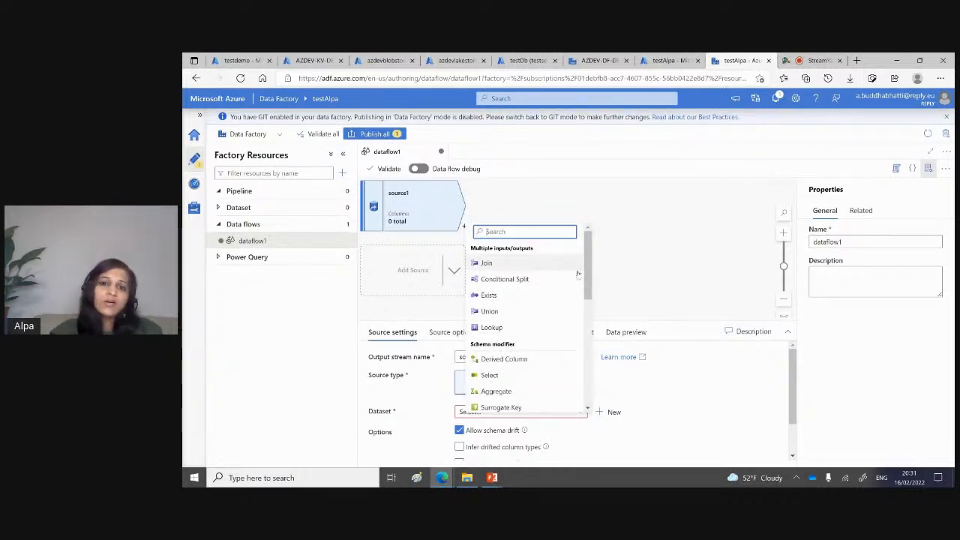
pyautogui.moveTo(586, 282); pyautogui.dragTo(589, 322)
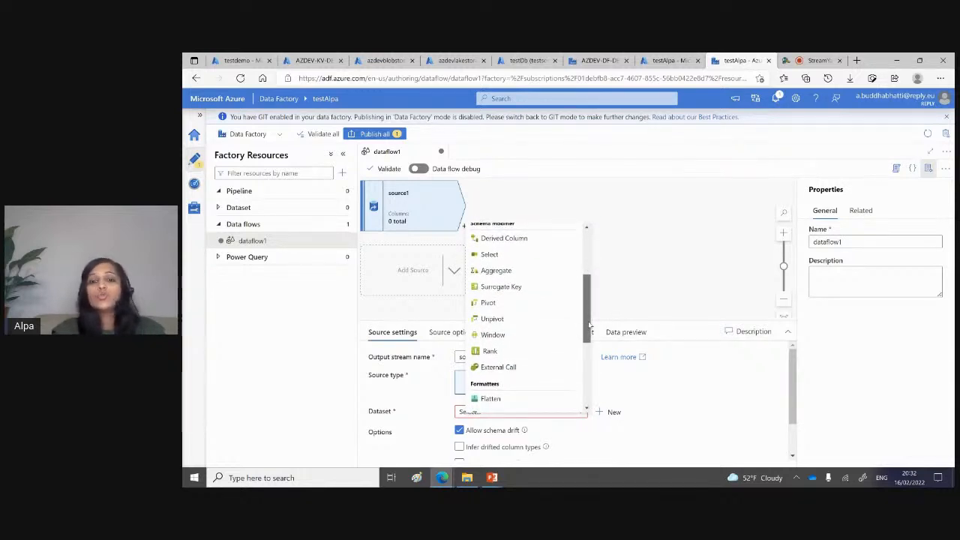
pyautogui.moveTo(589, 327)
pyautogui.mouseDown()
pyautogui.moveTo(589, 352)
pyautogui.moveTo(590, 307)
pyautogui.moveTo(590, 386)
pyautogui.moveTo(590, 335)
pyautogui.mouseUp()
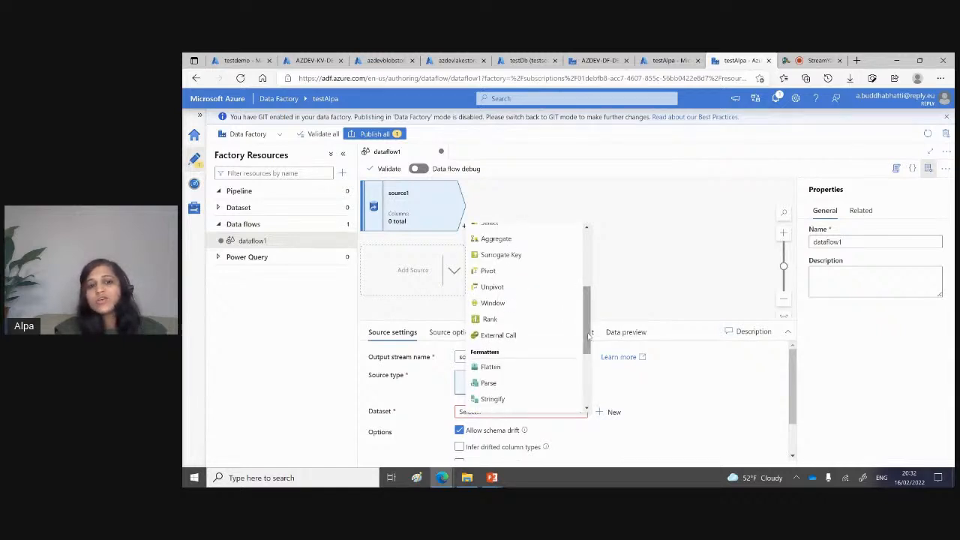
pyautogui.click(486, 271)
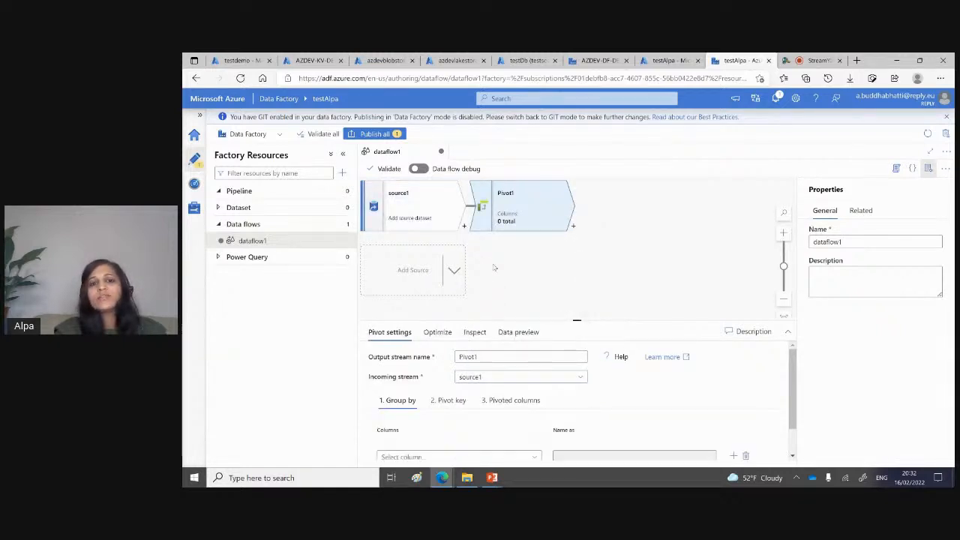
pyautogui.click(573, 228)
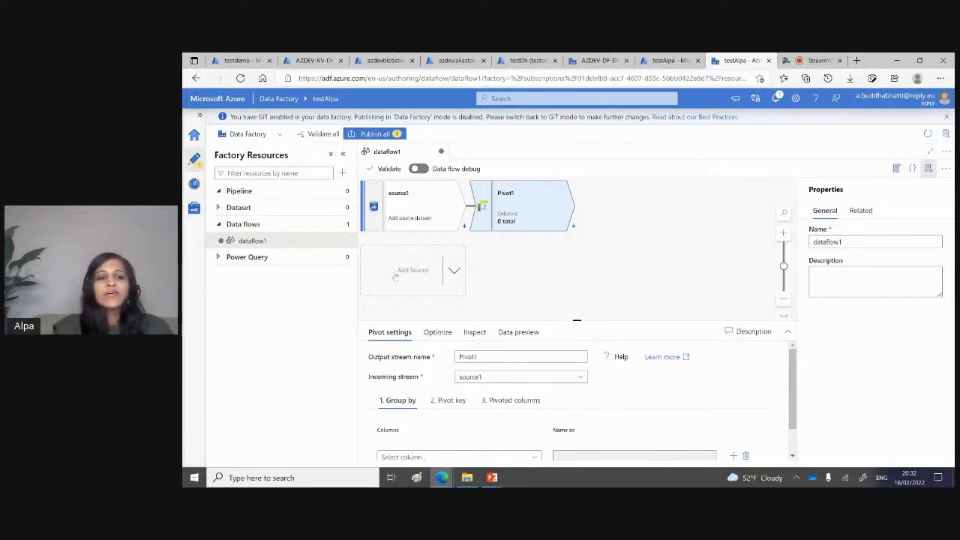
# Step: Collapse the pipeline group and close Data Factory Studio, leaving the site without saving the data flow
pyautogui.click(243, 194)
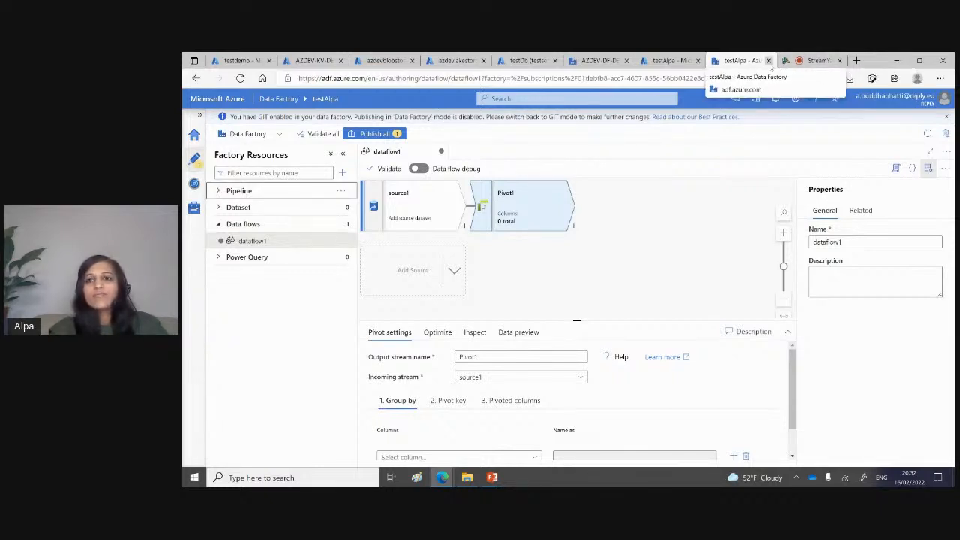
pyautogui.click(768, 60)
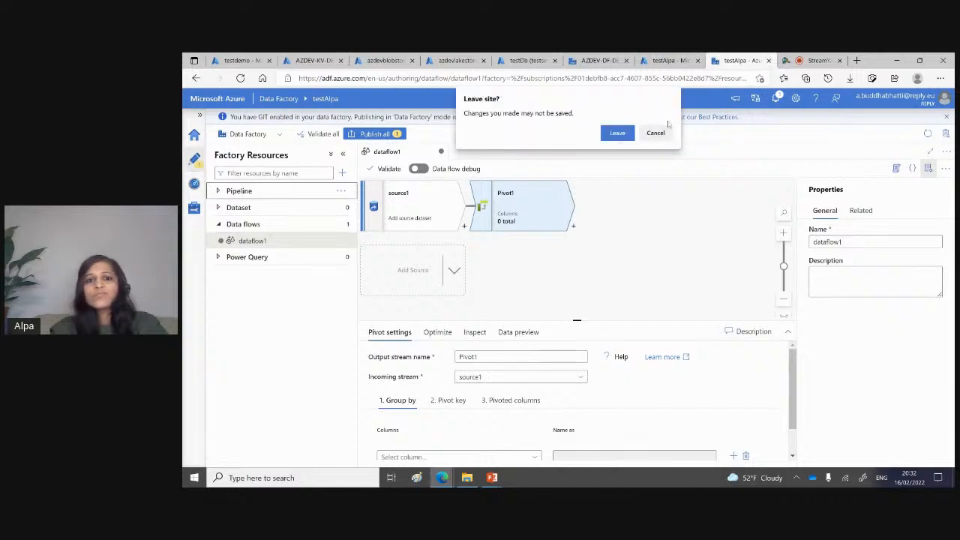
pyautogui.click(617, 135)
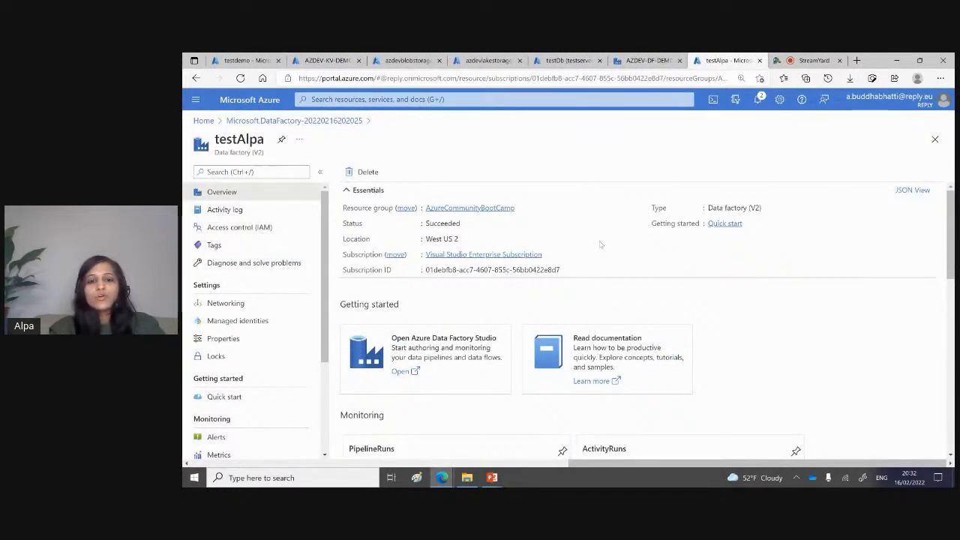
# Step: Switch to the PowerPoint slideshow and advance to the slide listing the demo scenarios and required Azure resources
pyautogui.hotkey('alt', 'Tab')
pyautogui.click(597, 242)
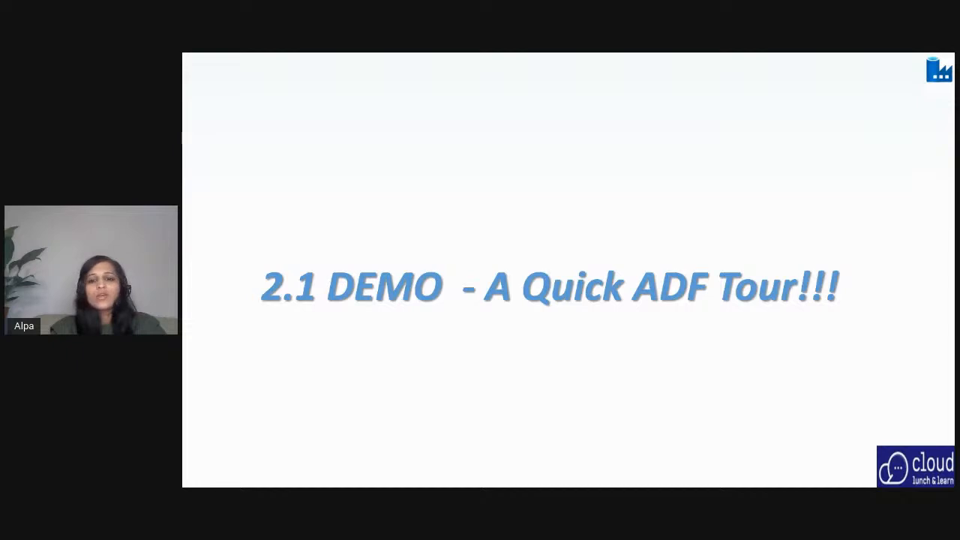
pyautogui.press('Right')
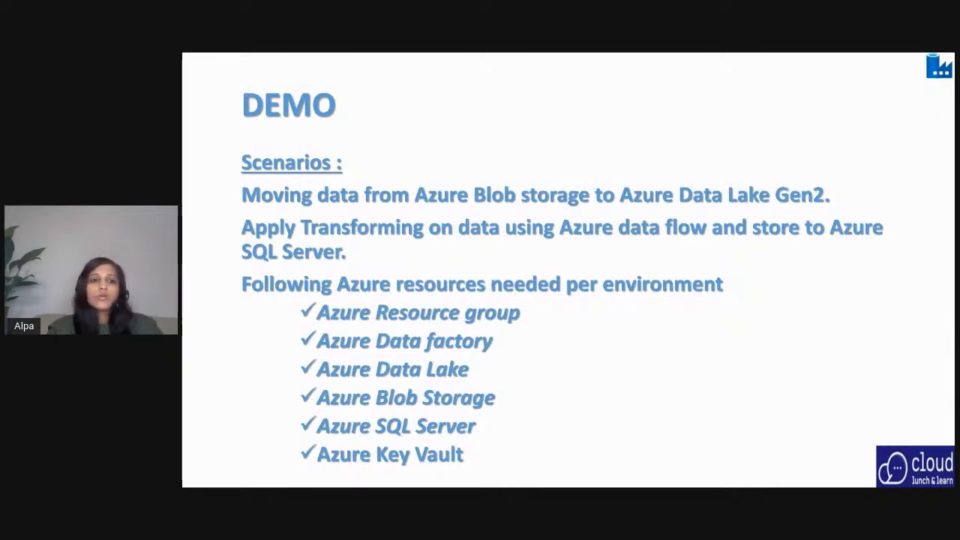
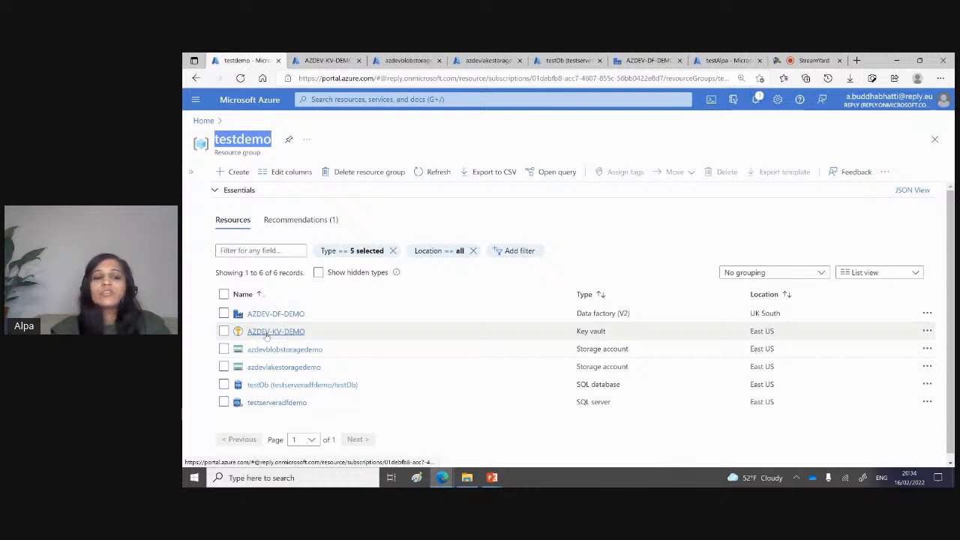
# Step: Examine the ASQL-CONN and ABLB-CONN secrets in the AZDEV-KV-DEMO key vault and the AZDEV-DF-DEMO entry in its access policies
pyautogui.click(324, 60)
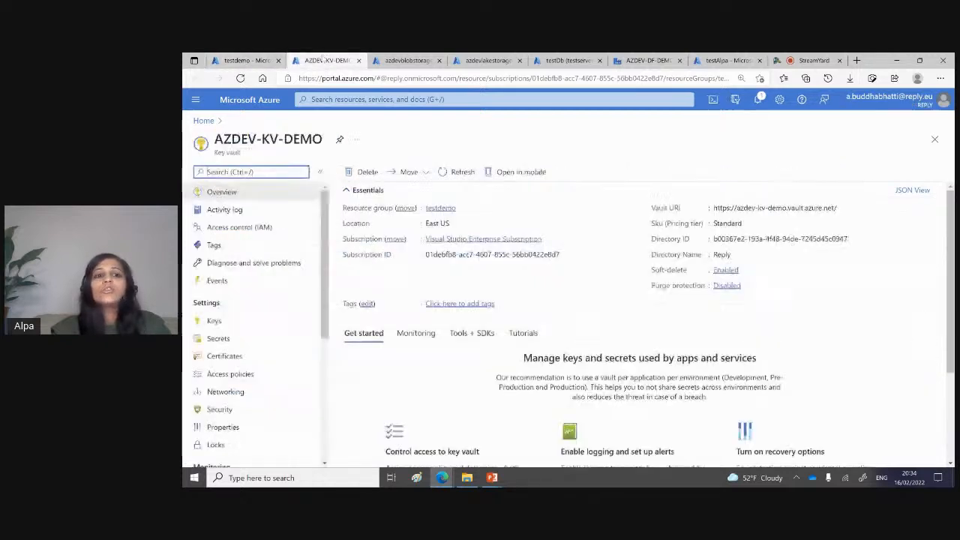
pyautogui.click(225, 339)
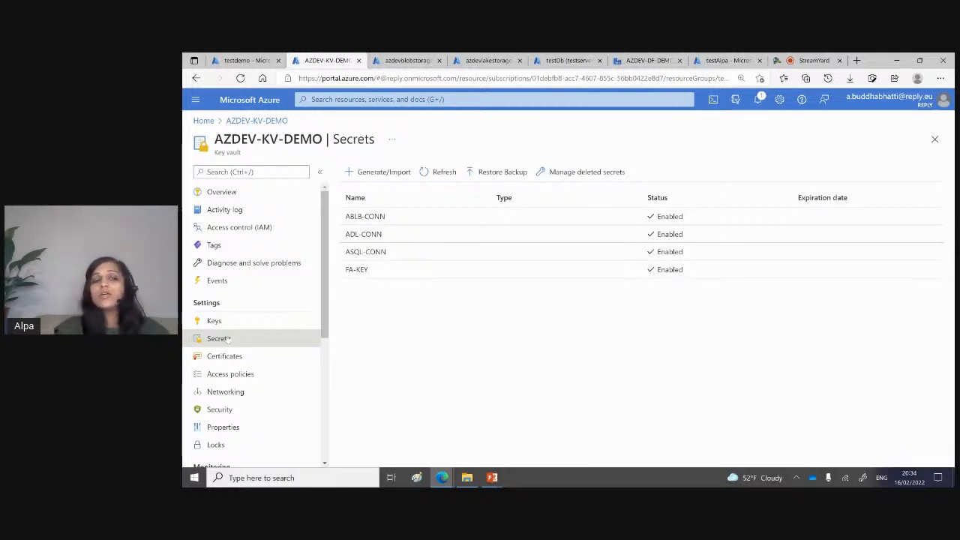
pyautogui.click(372, 255)
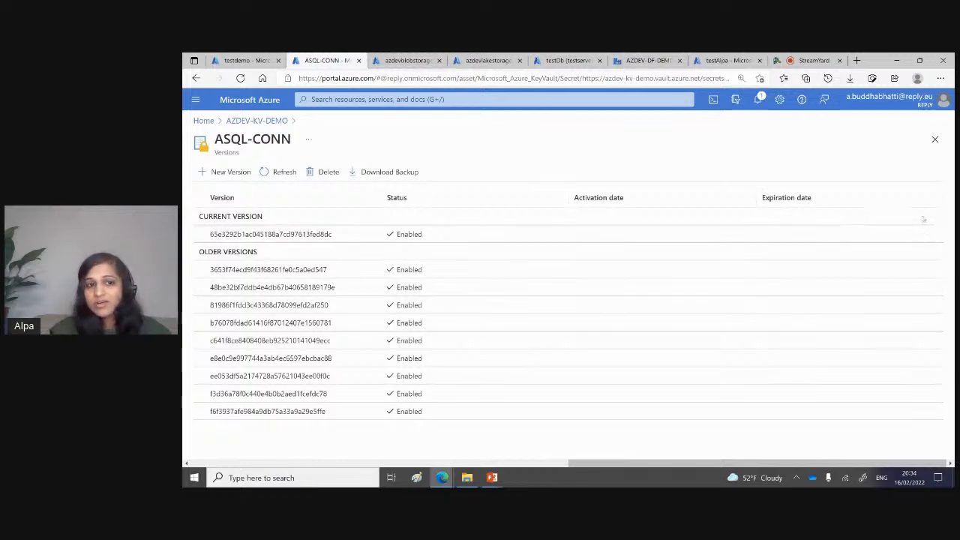
pyautogui.click(935, 142)
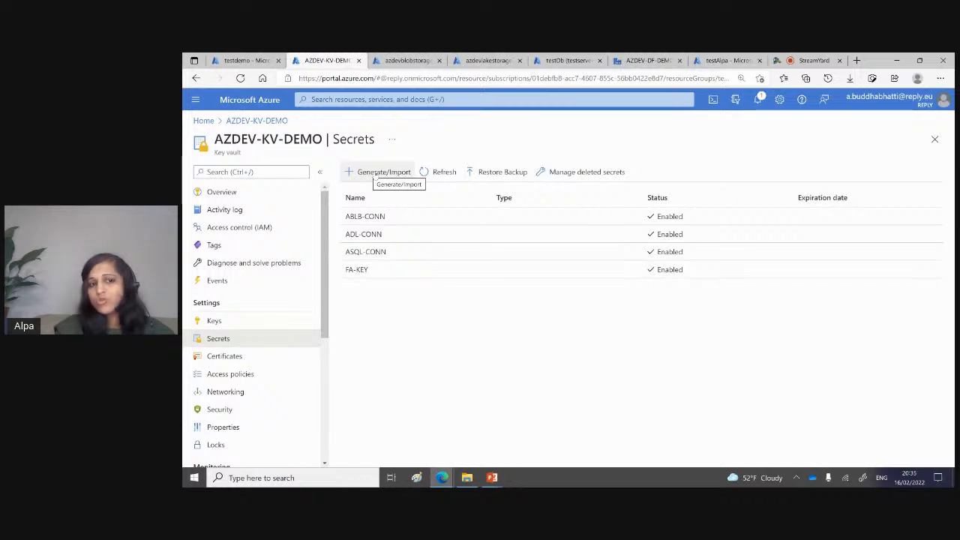
pyautogui.click(370, 217)
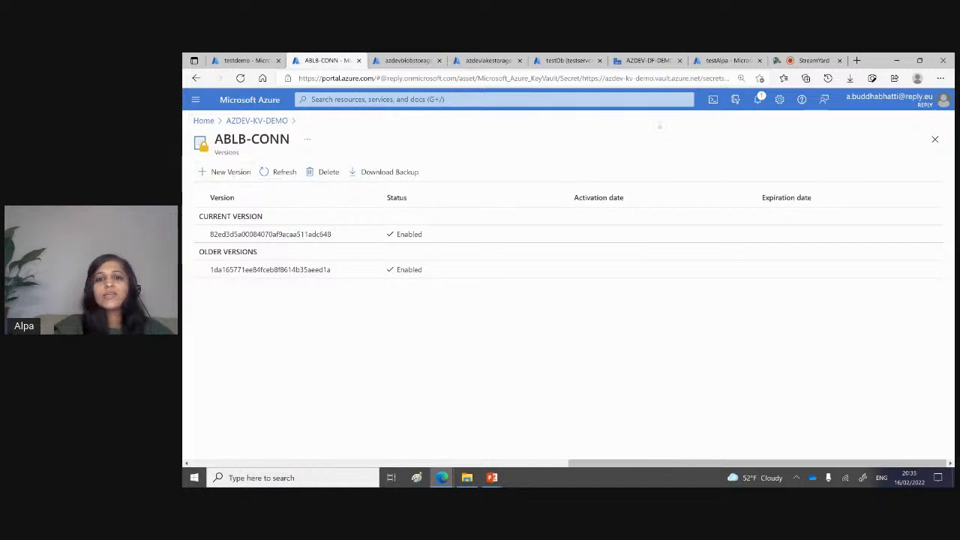
pyautogui.click(935, 140)
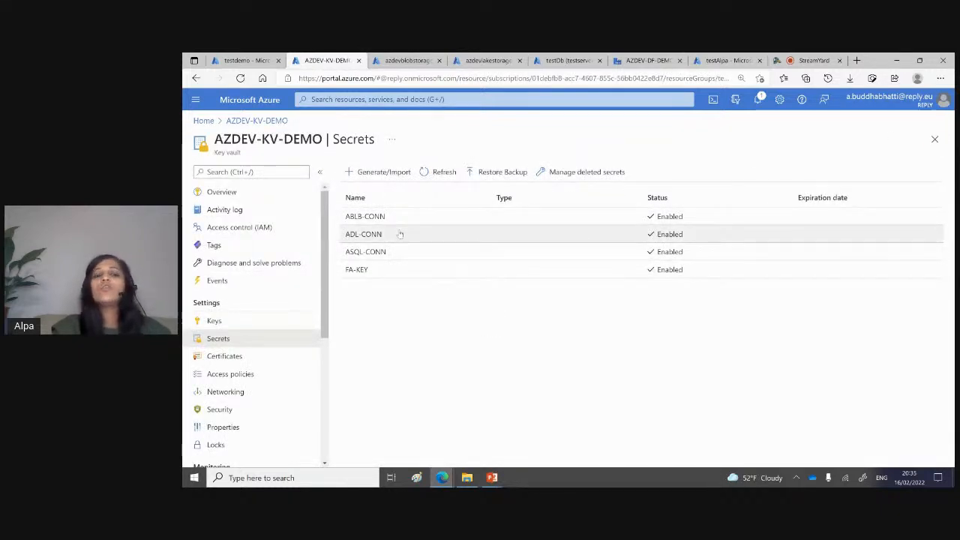
pyautogui.click(222, 377)
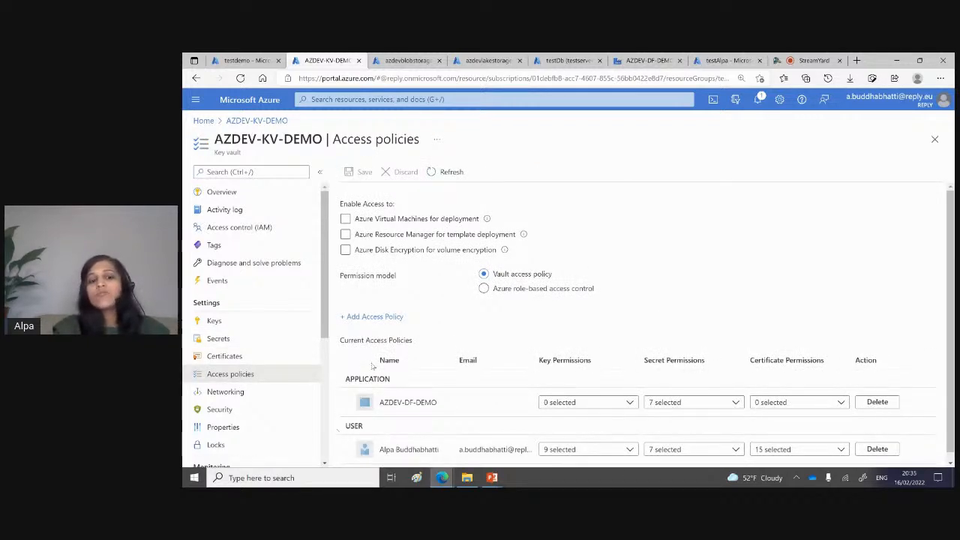
pyautogui.moveTo(441, 403); pyautogui.dragTo(377, 405)
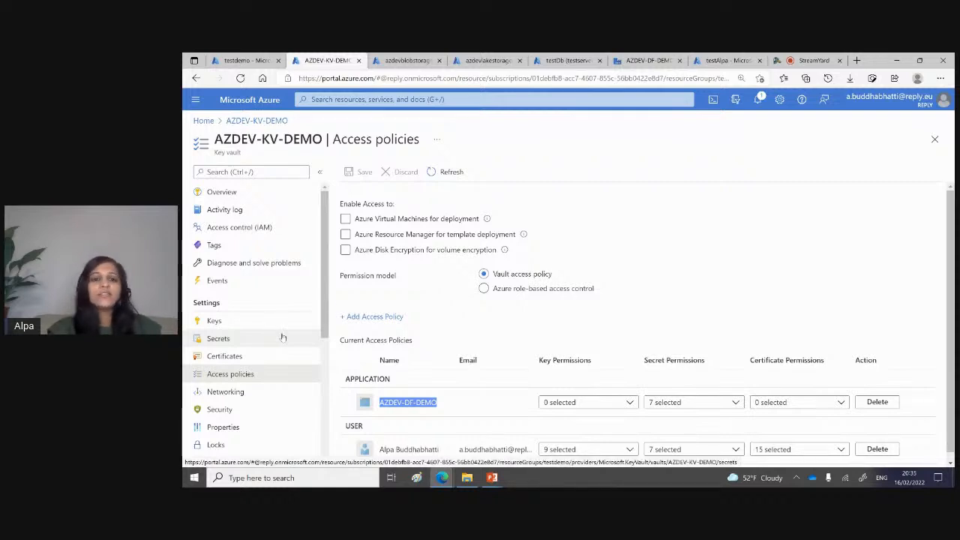
# Step: Try an access policy from the Secret Management template, view the principal selection, and return to the vault's policies without adding it
pyautogui.click(389, 322)
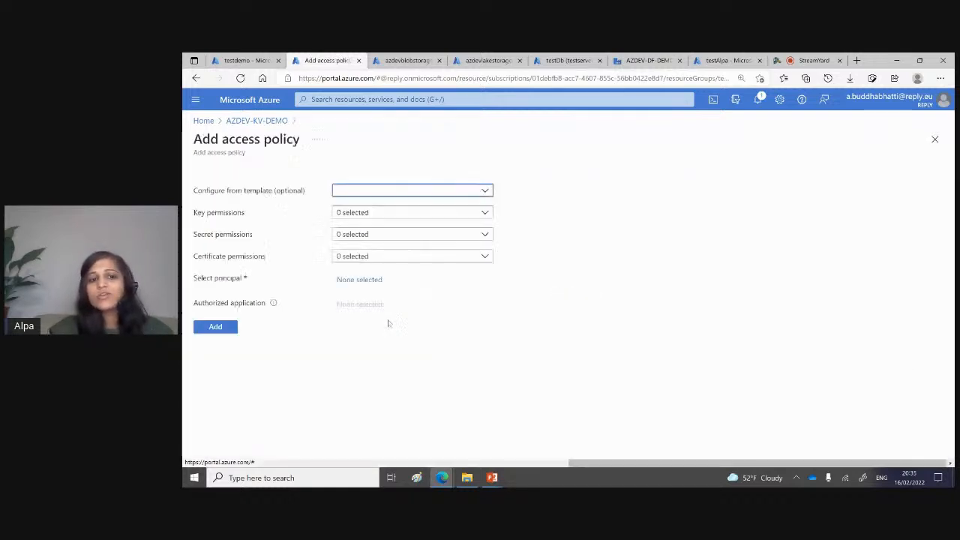
pyautogui.click(371, 191)
pyautogui.click(353, 277)
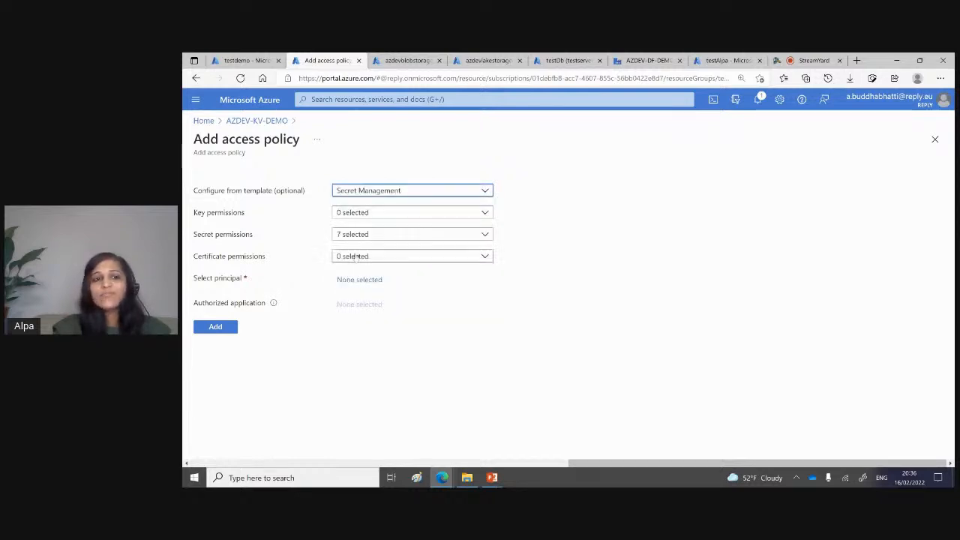
pyautogui.click(375, 281)
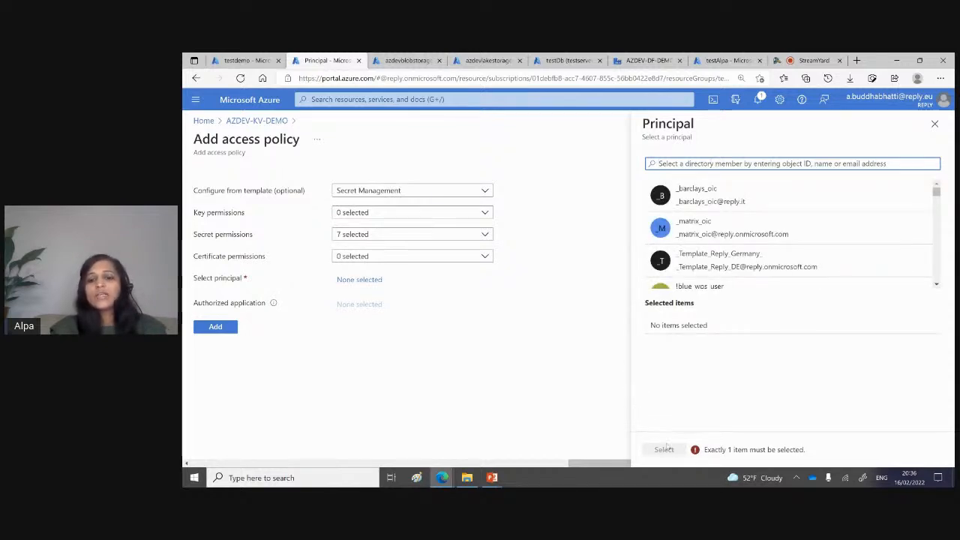
pyautogui.click(935, 124)
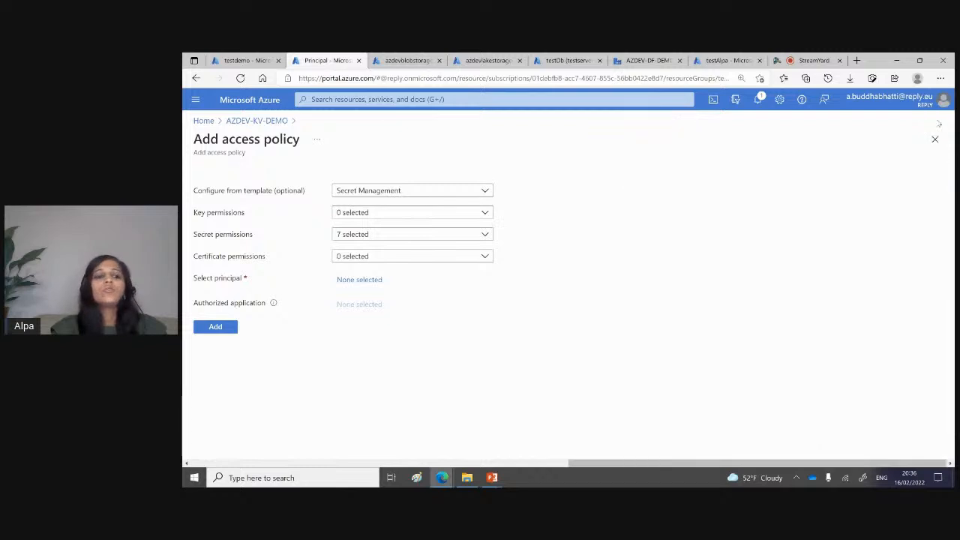
pyautogui.click(277, 121)
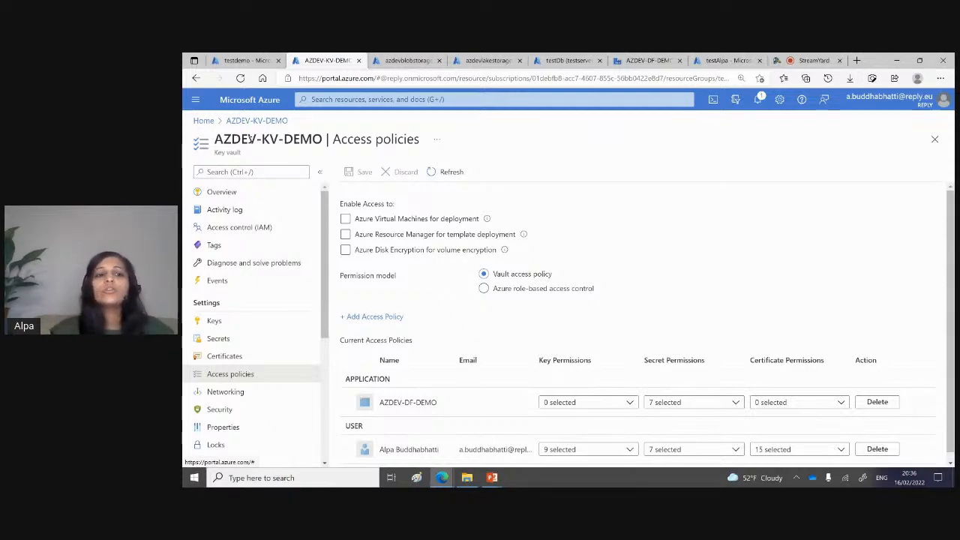
# Step: Open moviesDB.csv from the movie-in container of the azdevblobstoragedemo storage account and show its contents in the blob editor
pyautogui.click(414, 60)
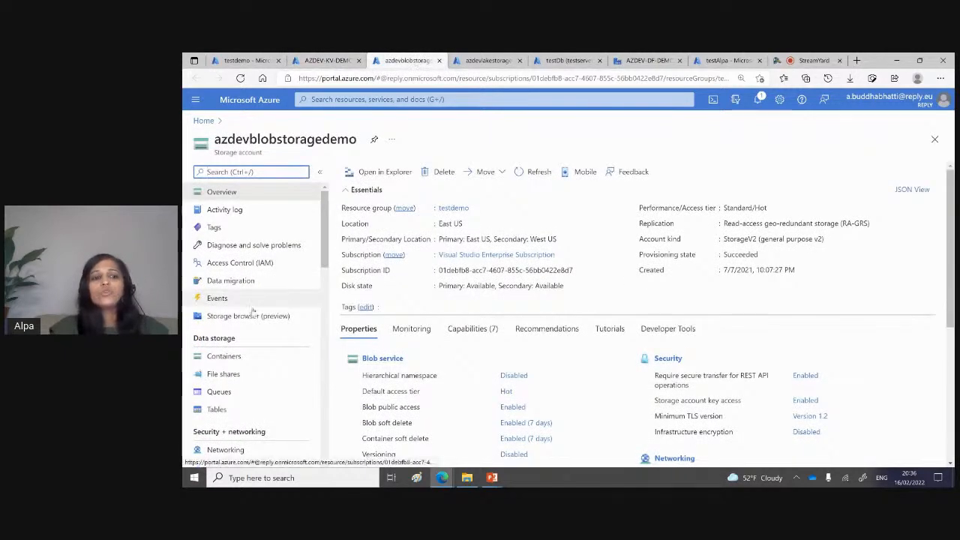
pyautogui.click(225, 357)
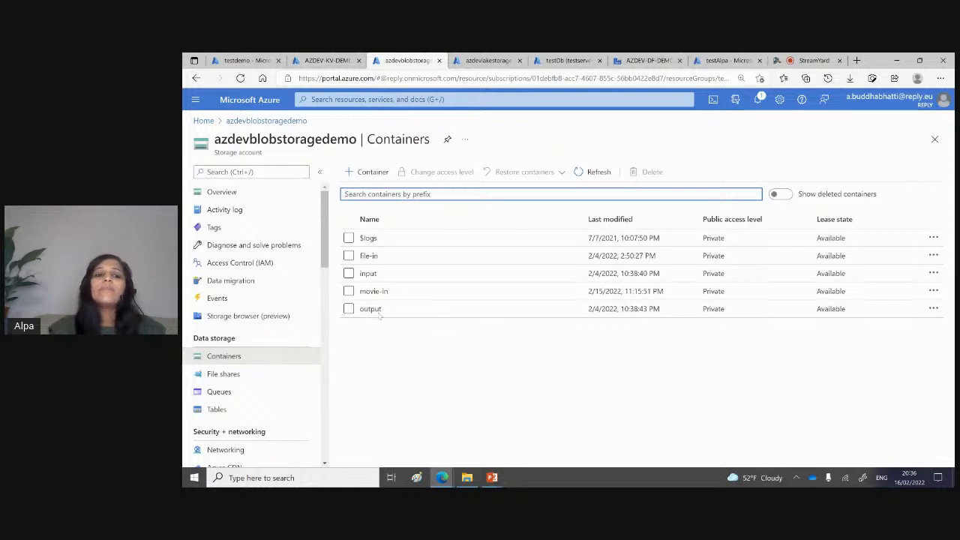
pyautogui.click(375, 291)
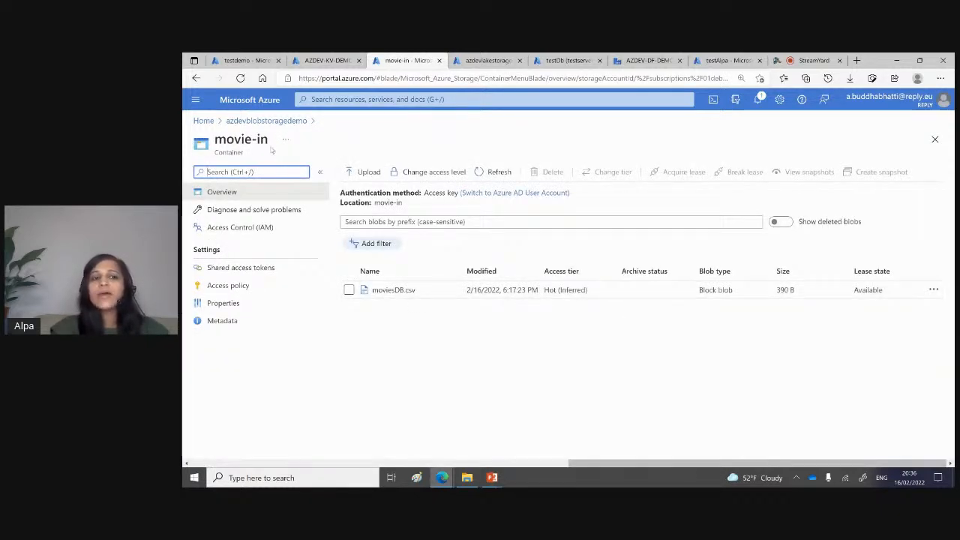
pyautogui.moveTo(268, 141); pyautogui.dragTo(214, 141)
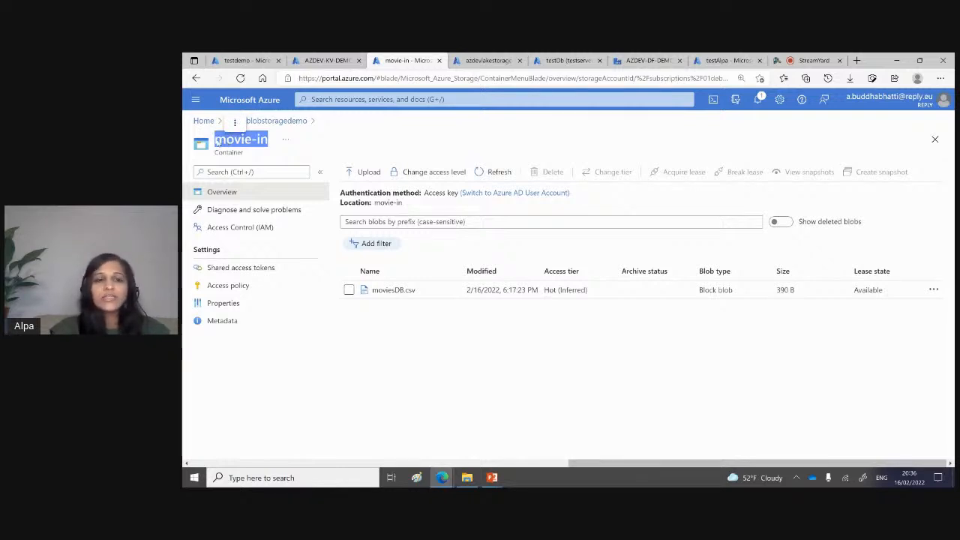
pyautogui.click(400, 290)
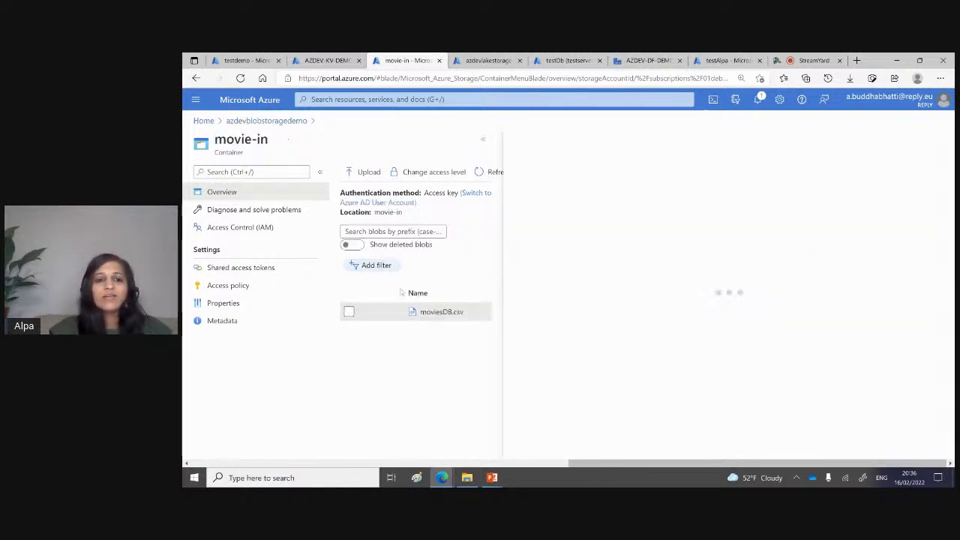
pyautogui.click(484, 138)
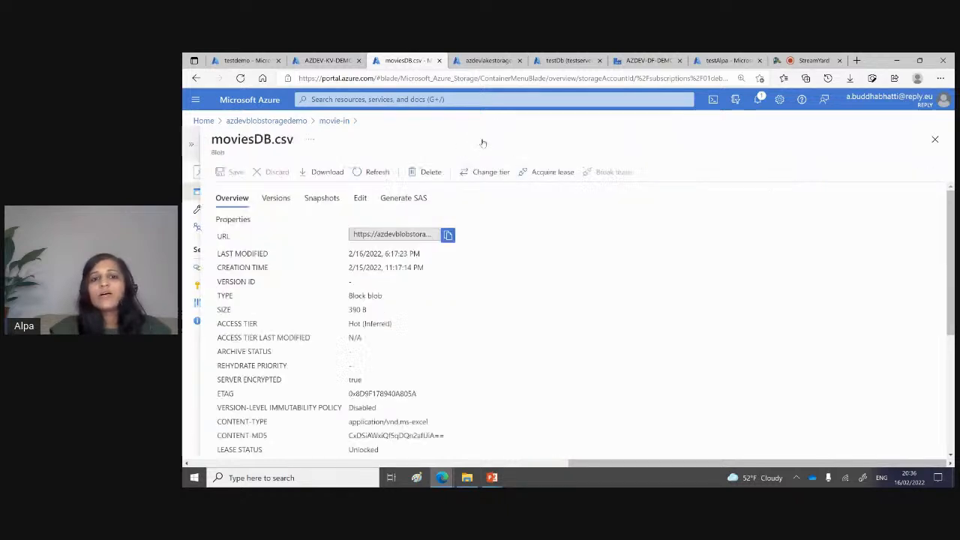
pyautogui.click(360, 197)
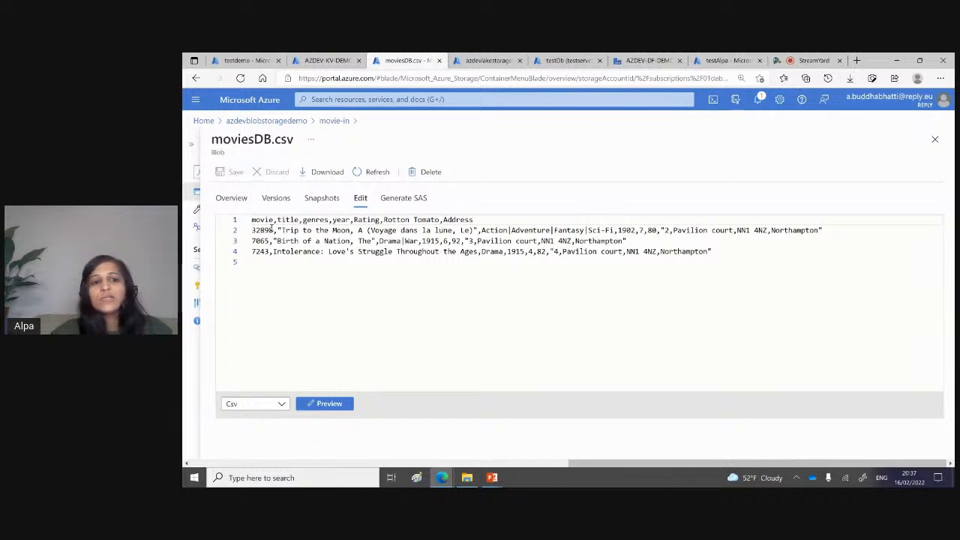
# Step: Examine the header row of moviesDB.csv, its Address column, and the address value in the first record
pyautogui.moveTo(254, 220); pyautogui.dragTo(435, 220)
pyautogui.click(456, 243)
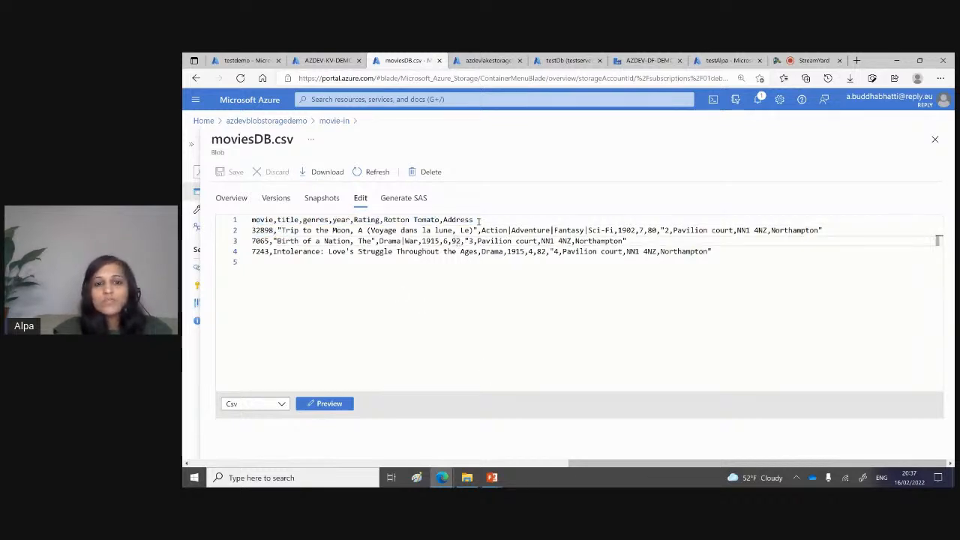
pyautogui.moveTo(252, 230); pyautogui.dragTo(332, 230)
pyautogui.moveTo(473, 220); pyautogui.dragTo(253, 220)
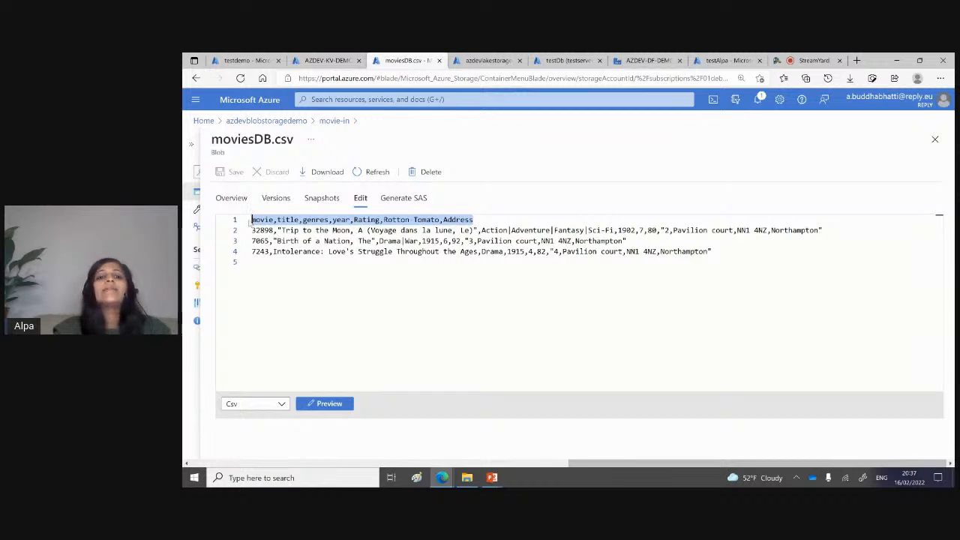
pyautogui.click(537, 251)
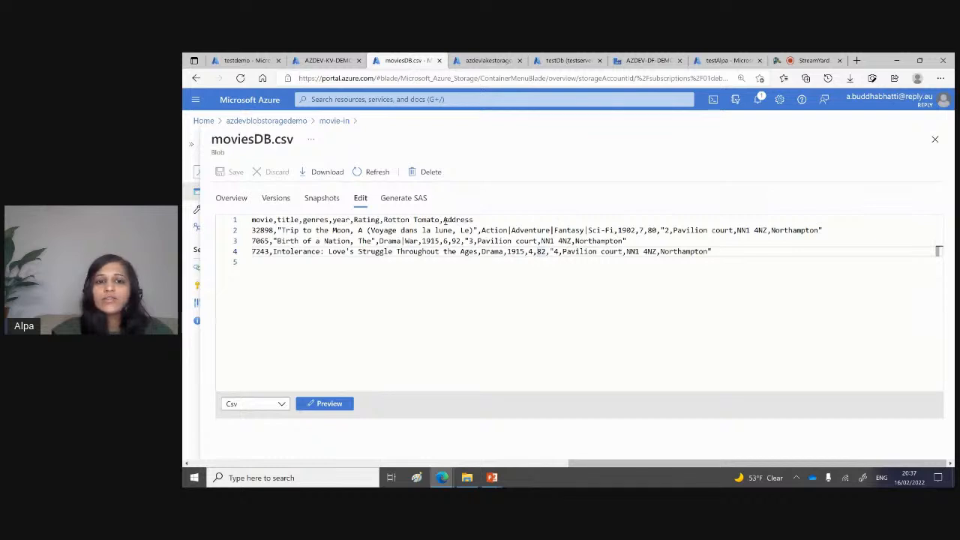
pyautogui.moveTo(443, 219); pyautogui.dragTo(475, 219)
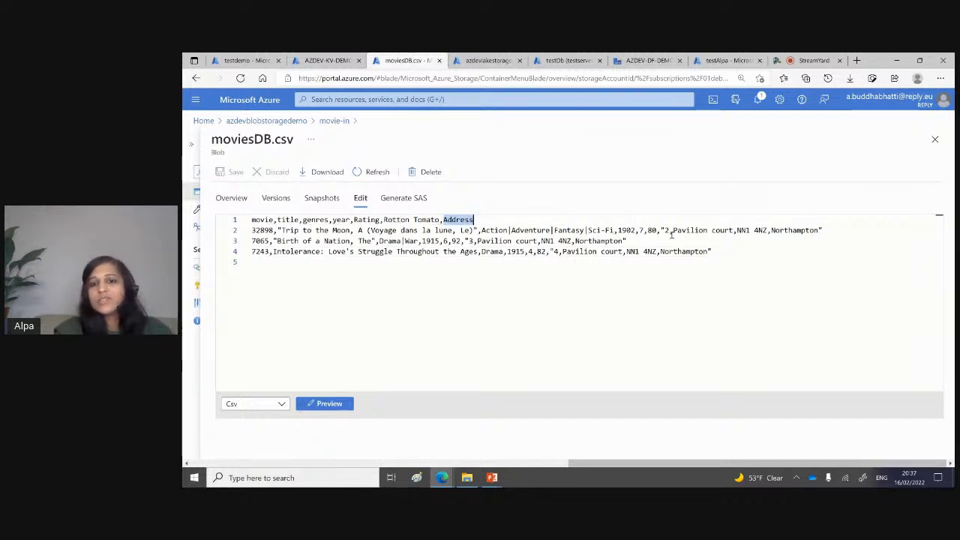
pyautogui.moveTo(662, 230); pyautogui.dragTo(830, 226)
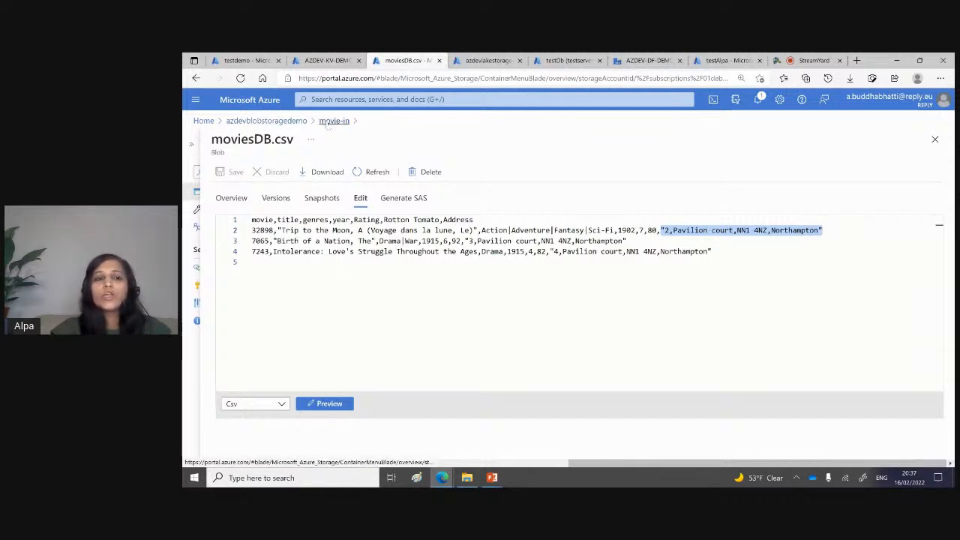
# Step: Return to the movie-in container, and view and refresh the movie-staging container in the azdevlakestoragedemo storage account
pyautogui.click(285, 122)
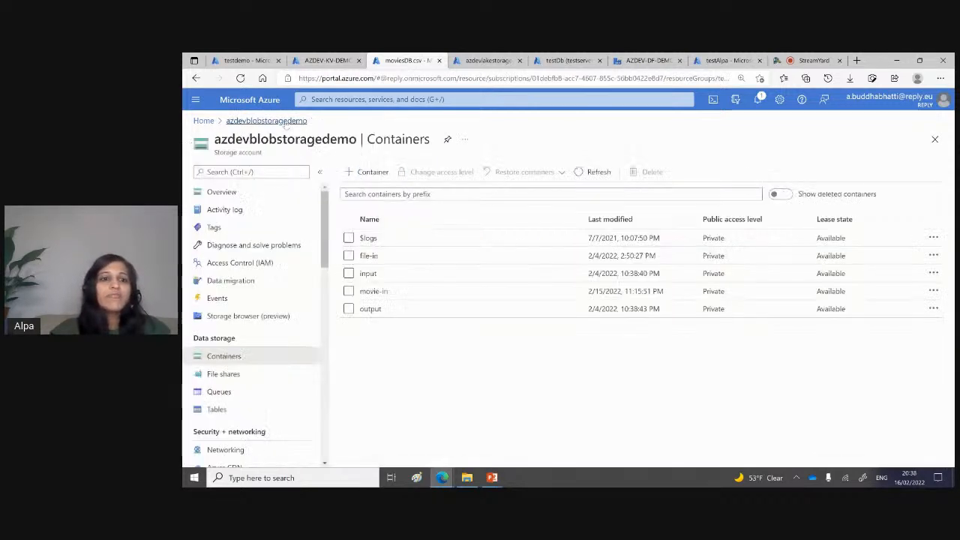
pyautogui.click(379, 291)
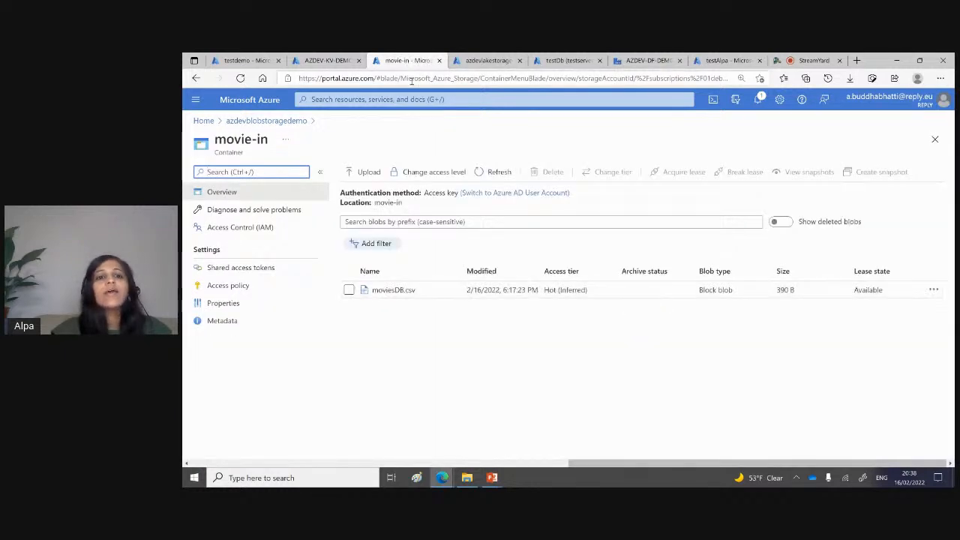
pyautogui.click(487, 61)
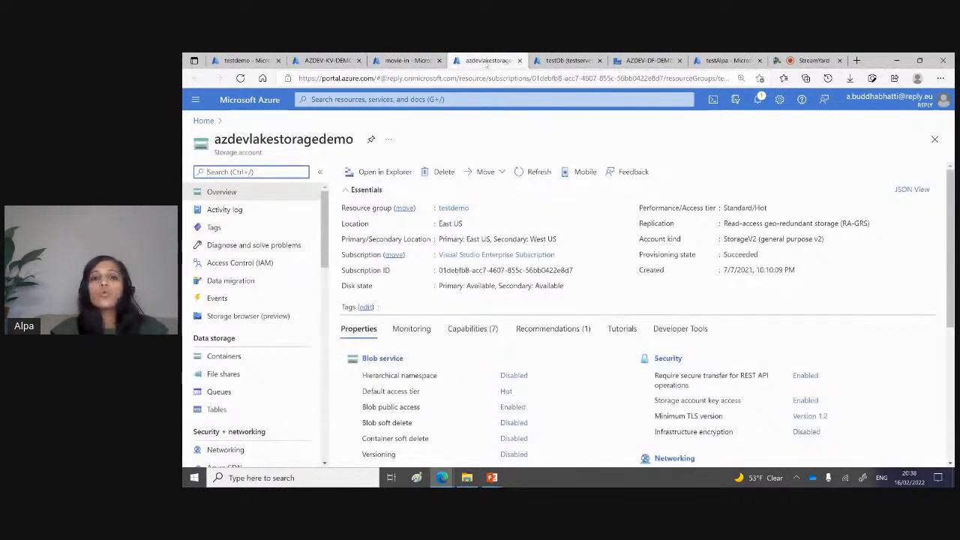
pyautogui.click(246, 359)
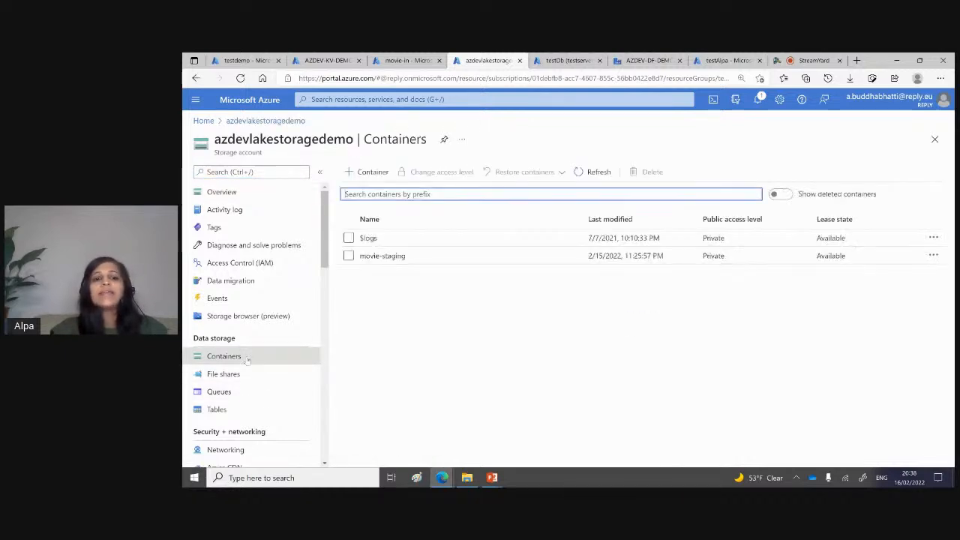
pyautogui.click(399, 258)
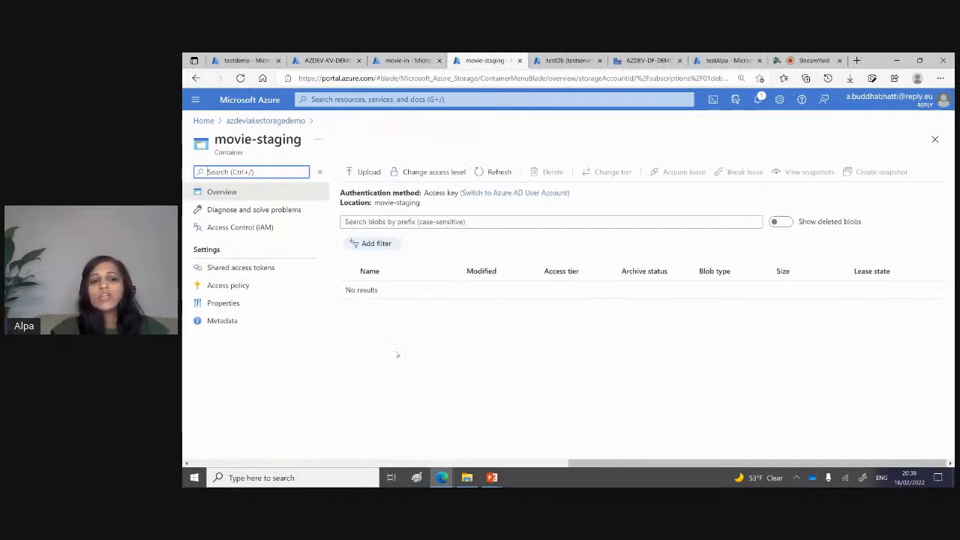
pyautogui.click(500, 173)
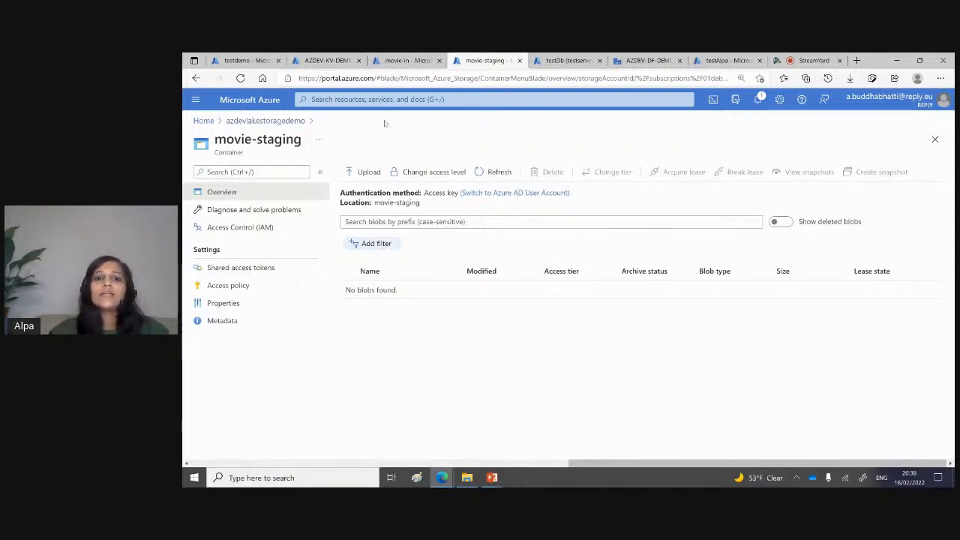
# Step: Switch to Data Factory Studio for AZDEV-DF-DEMO and open the MovingFile pipeline from the DEMO folder for authoring
pyautogui.click(637, 60)
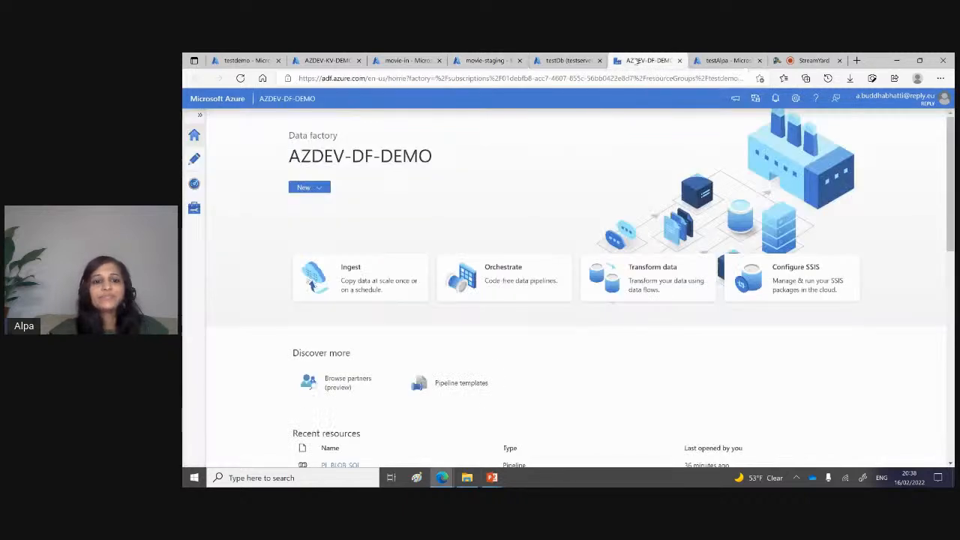
pyautogui.click(195, 159)
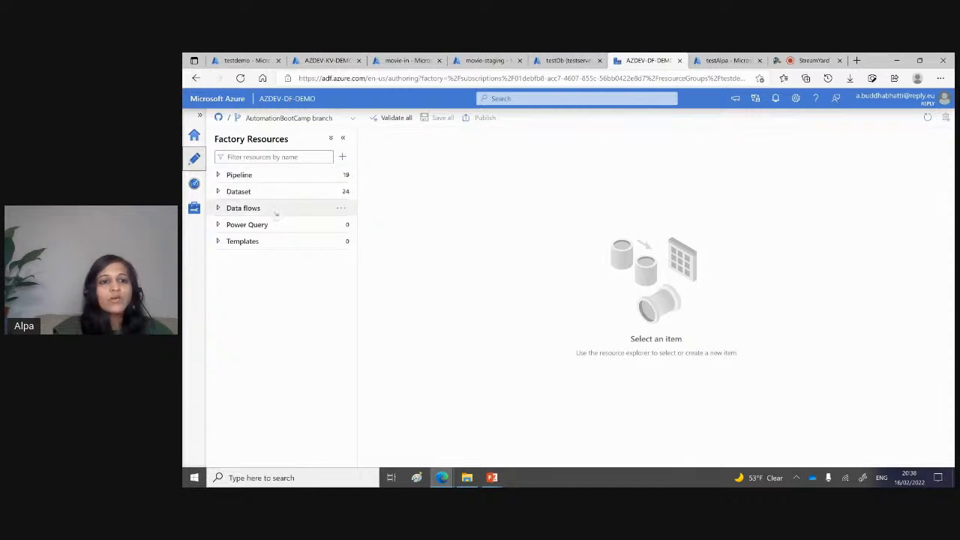
pyautogui.click(218, 175)
pyautogui.click(222, 208)
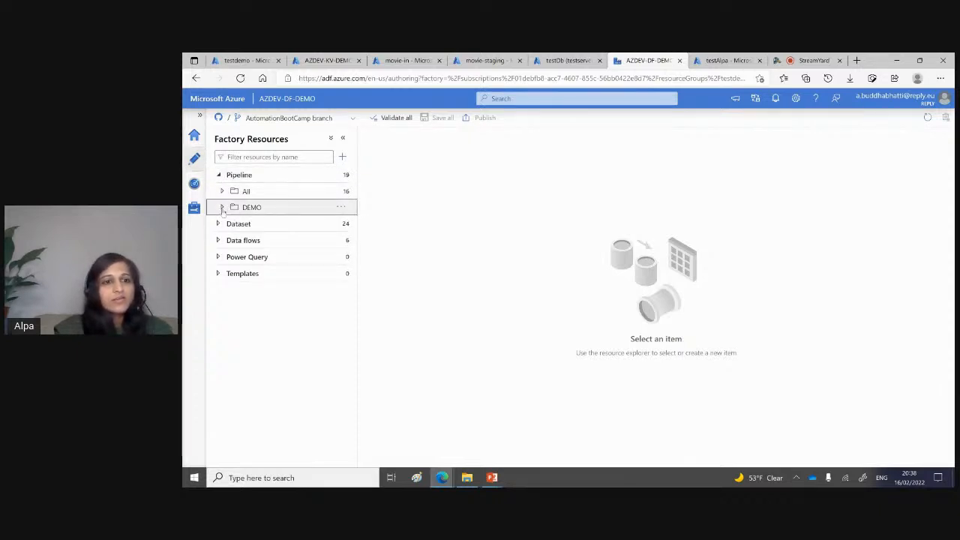
pyautogui.click(272, 240)
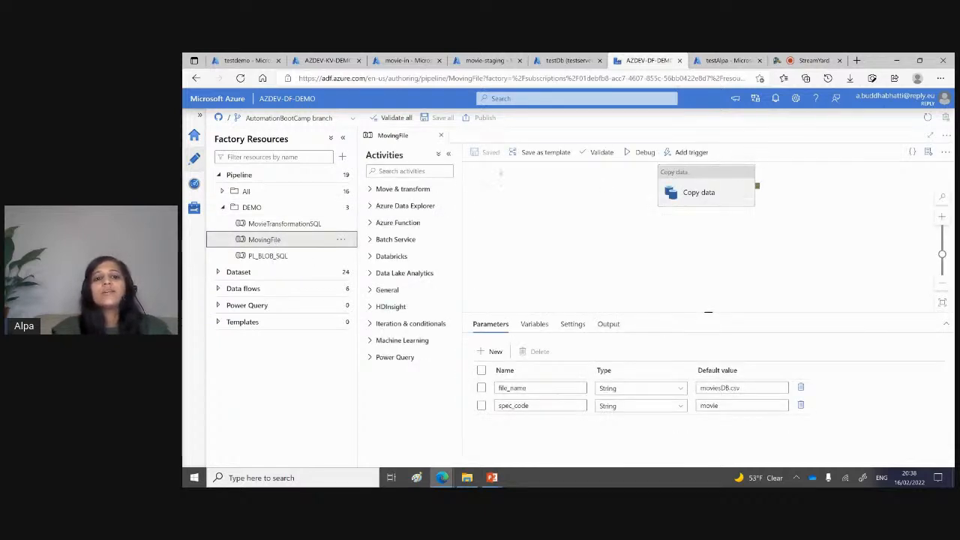
# Step: Search the activities for "copy", add a Copy data activity to the MovingFile canvas, and delete it again
pyautogui.click(424, 171)
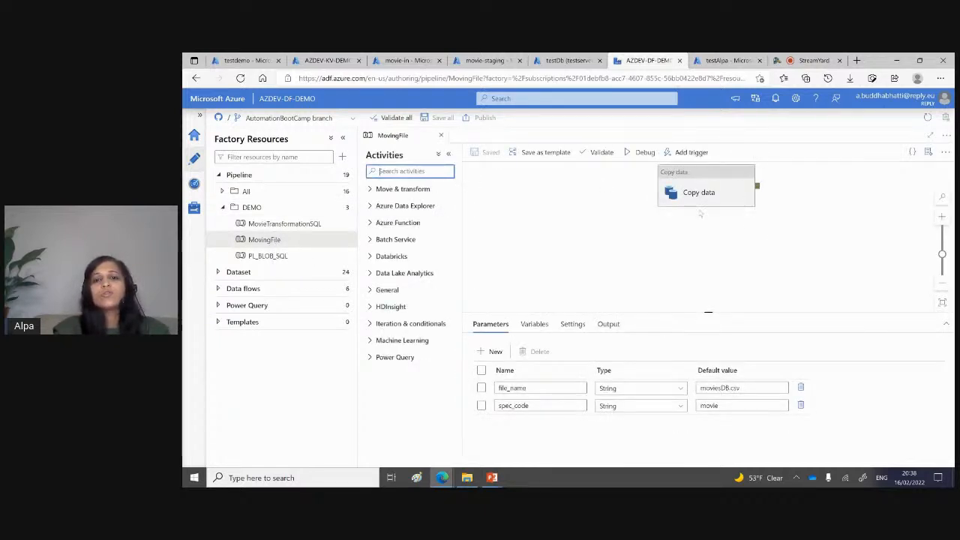
pyautogui.write('copy')
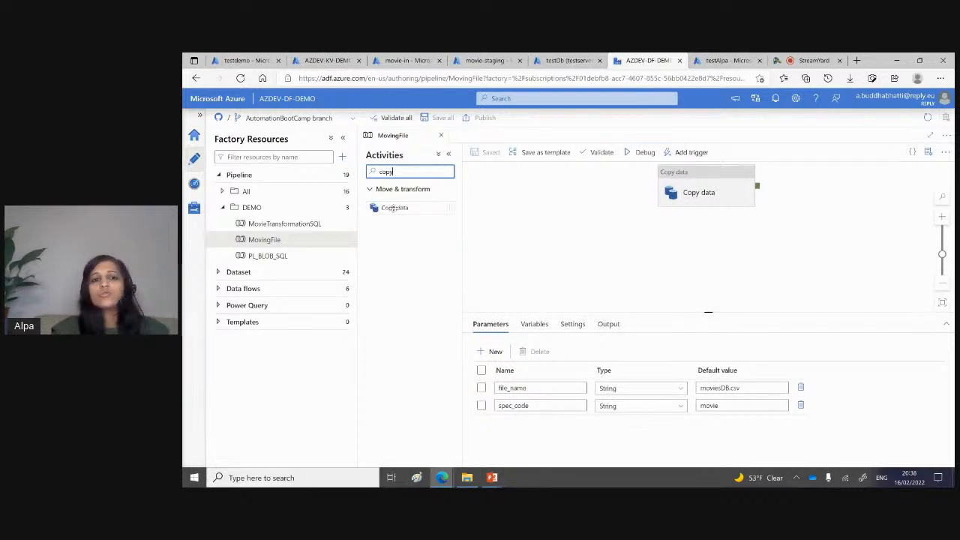
pyautogui.moveTo(390, 207); pyautogui.dragTo(567, 202)
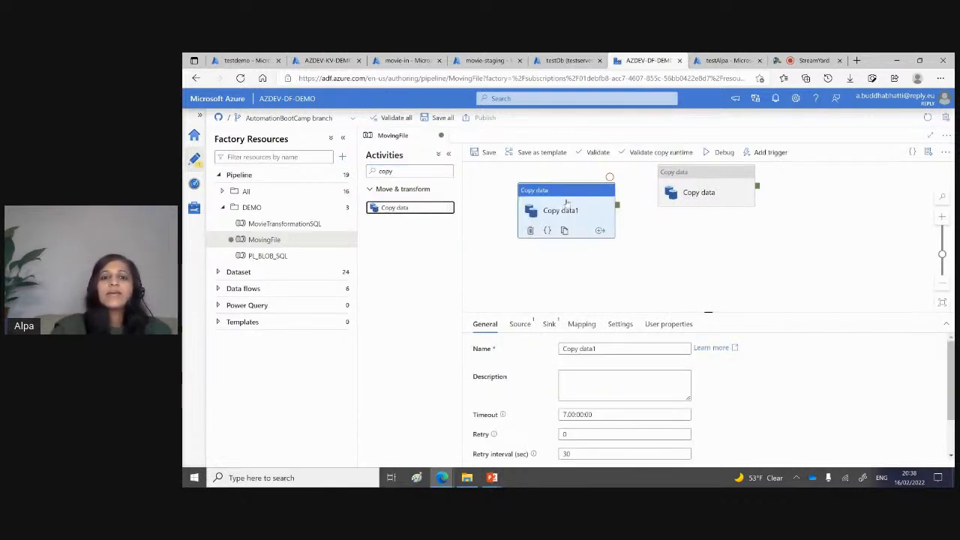
pyautogui.press('Delete')
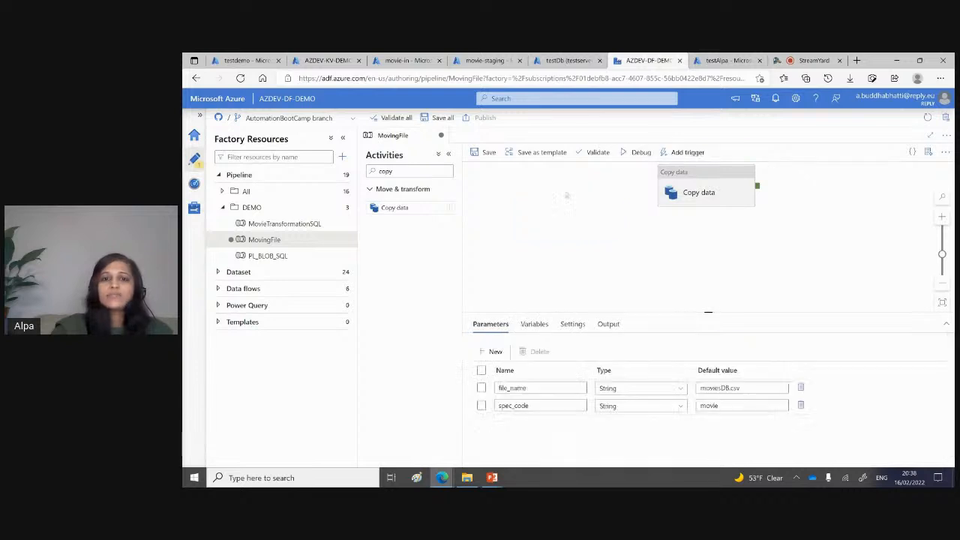
# Step: Review the existing Copy data activity's general, source, sink and mapping settings in an enlarged properties area
pyautogui.click(738, 178)
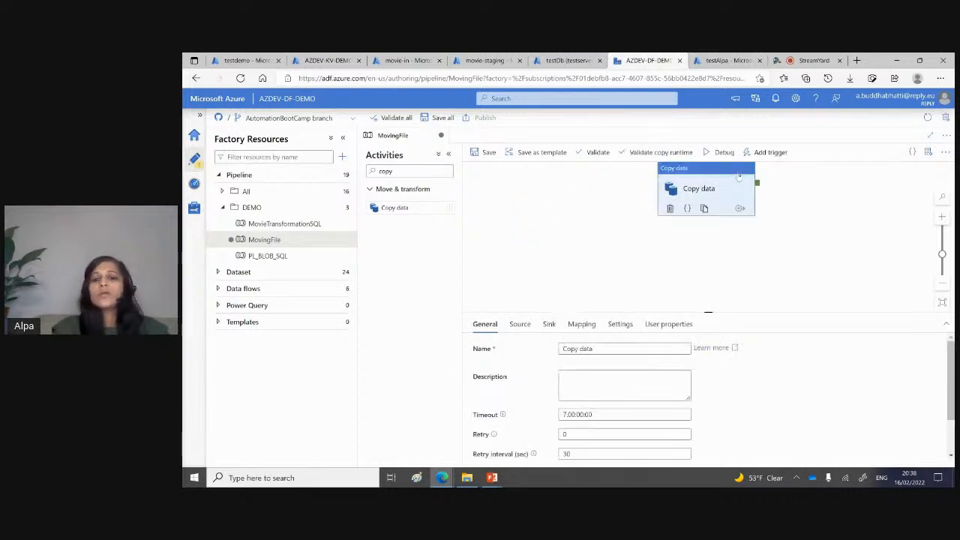
pyautogui.moveTo(708, 313); pyautogui.dragTo(706, 219)
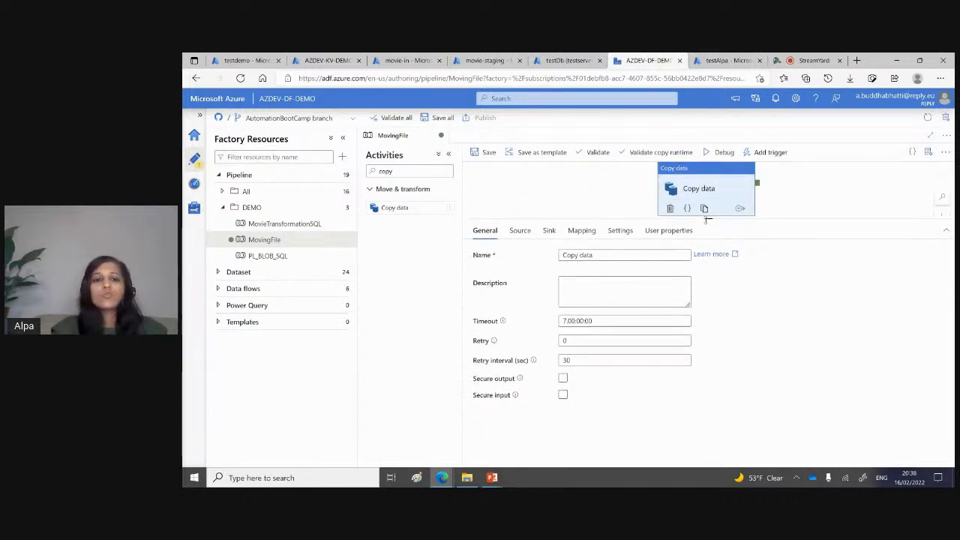
pyautogui.click(520, 231)
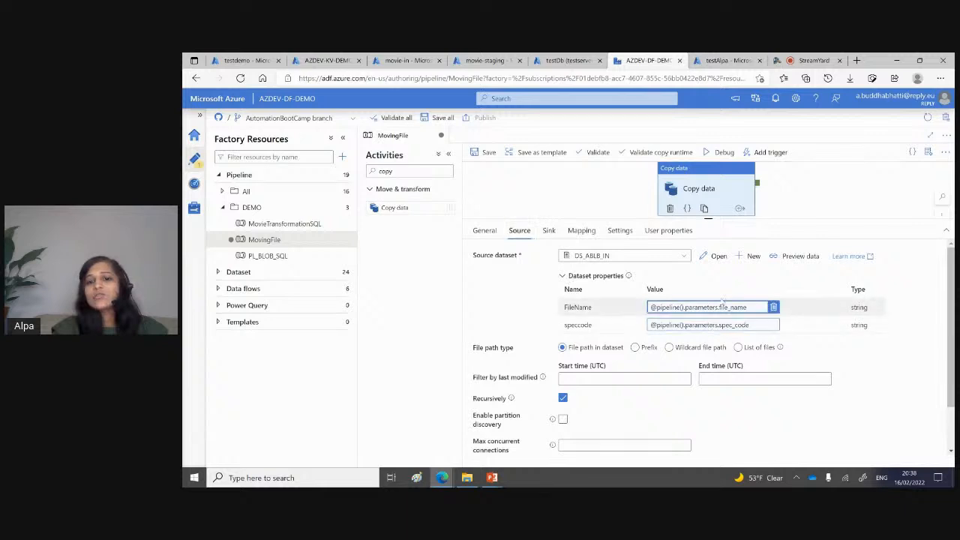
pyautogui.click(549, 231)
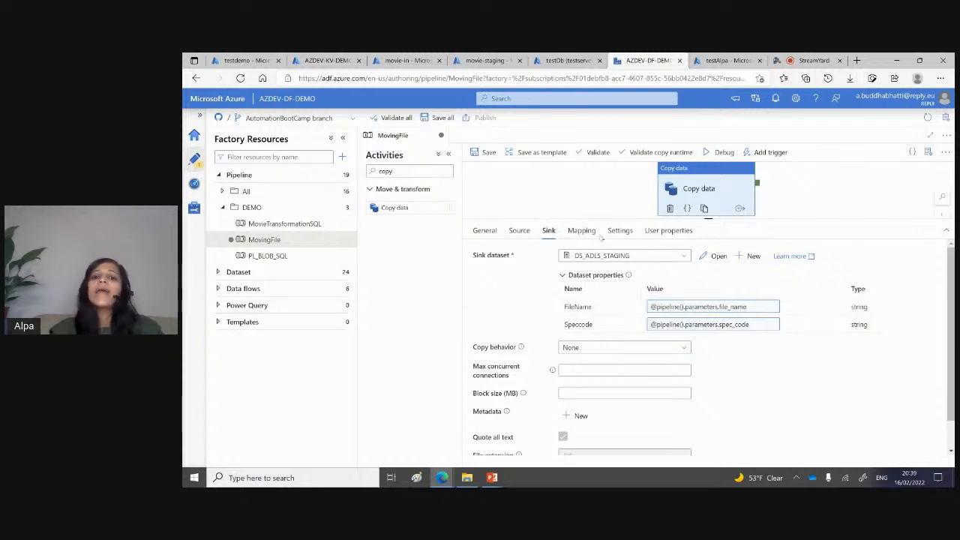
pyautogui.click(581, 231)
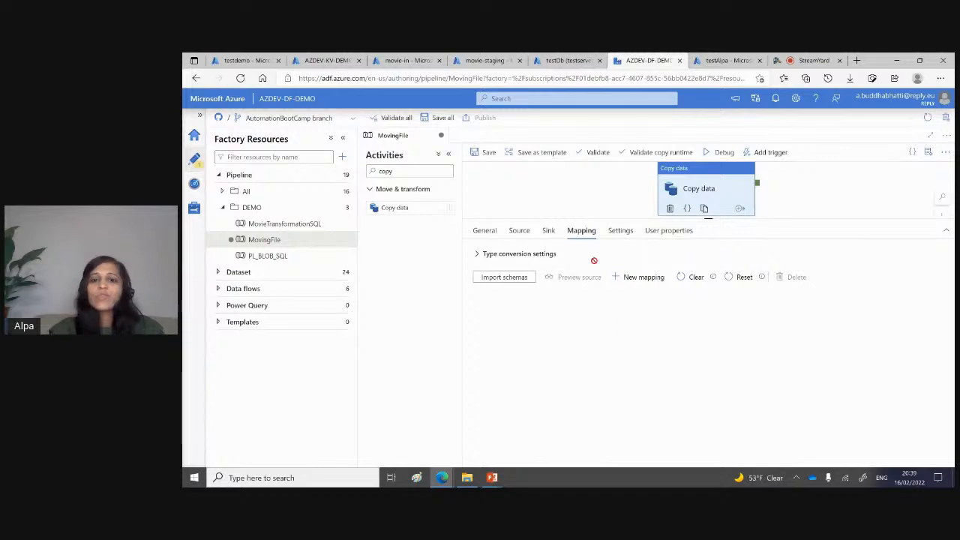
# Step: Review the MovingFile pipeline's variables and its file_name and spec_code parameters, highlighting the spec_code name
pyautogui.click(518, 196)
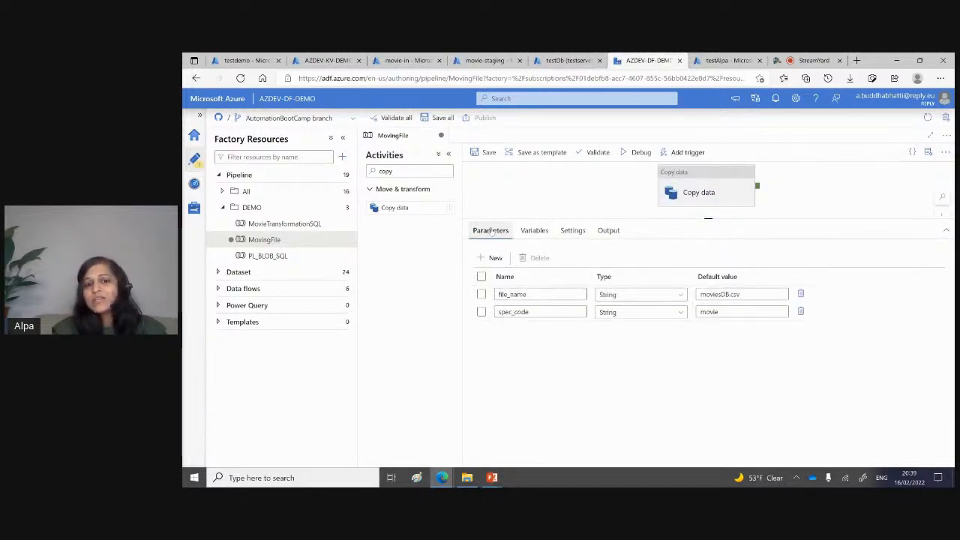
pyautogui.click(532, 231)
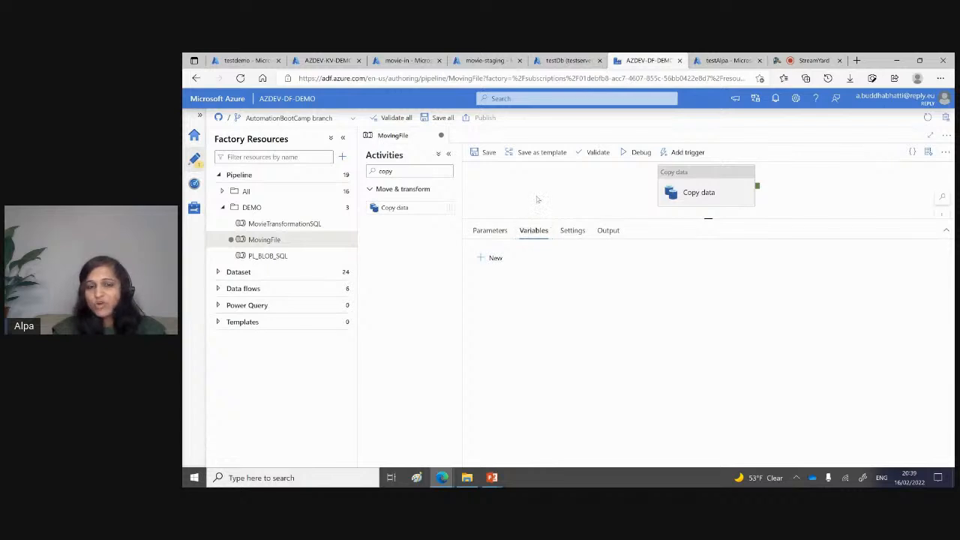
pyautogui.click(490, 230)
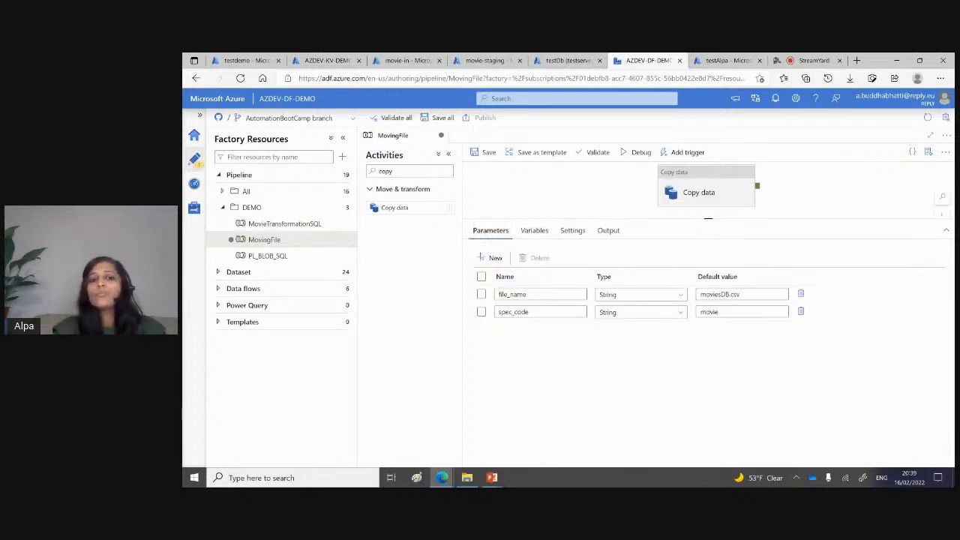
pyautogui.click(531, 310)
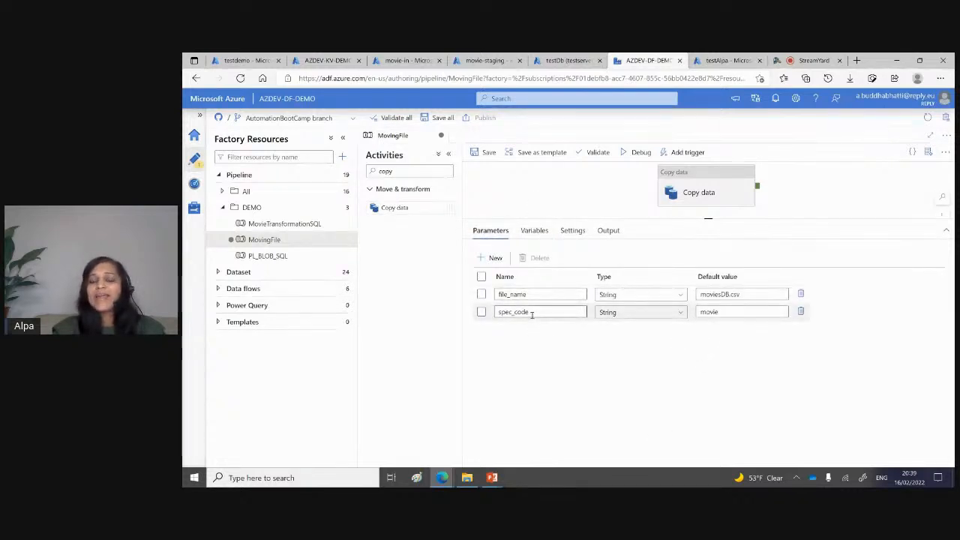
pyautogui.doubleClick(517, 312)
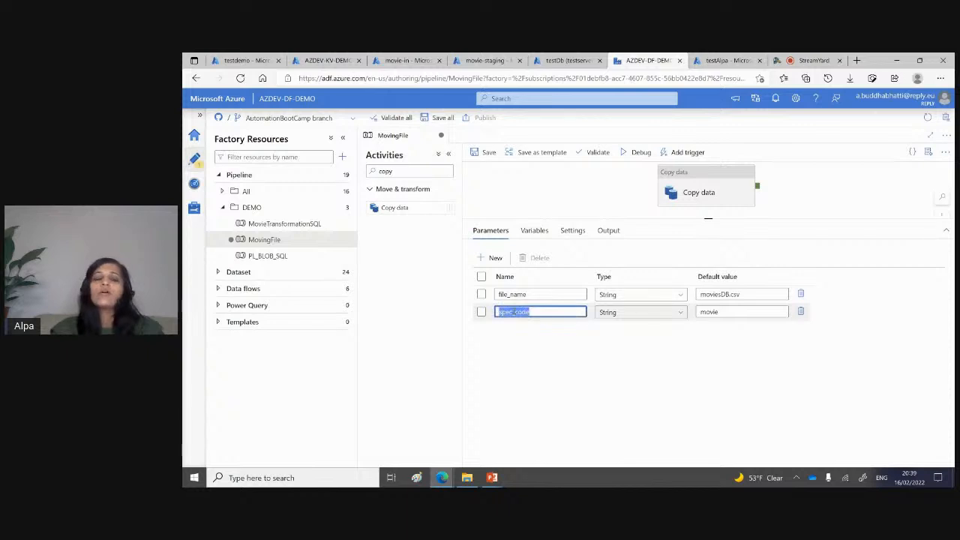
pyautogui.click(537, 232)
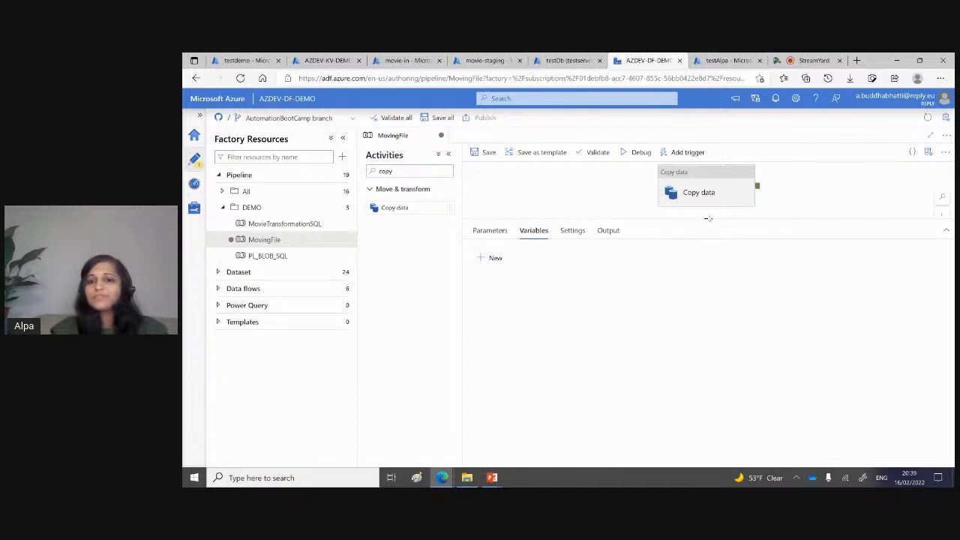
# Step: Start a debug run of the MovingFile pipeline with file_name moviesDB.csv and spec_code movie
pyautogui.click(639, 152)
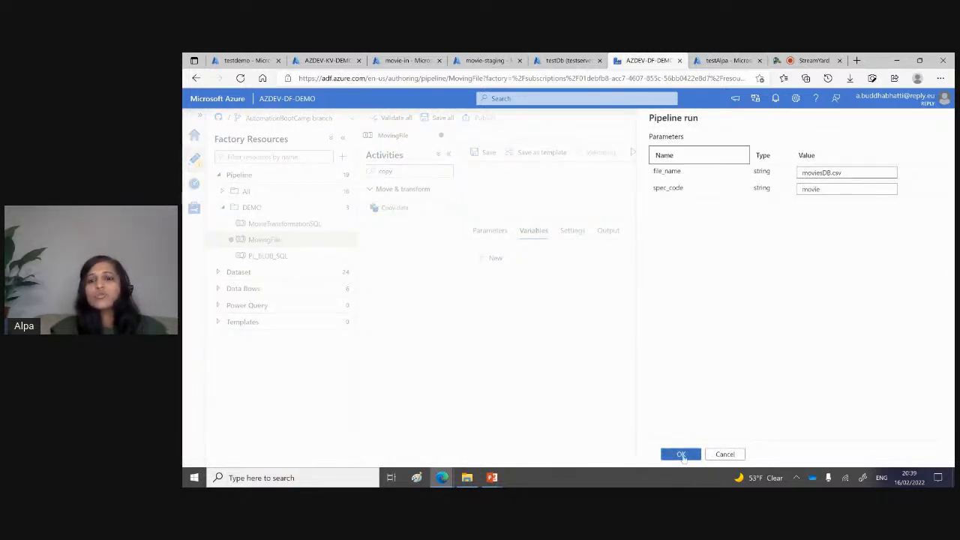
pyautogui.click(682, 455)
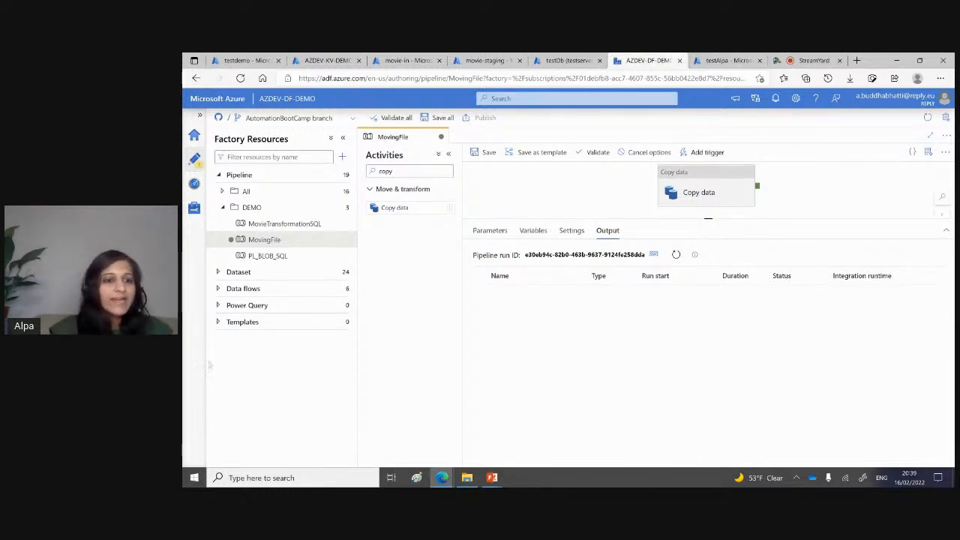
# Step: Open the TransformationDemoSQL data flow from the DEMO folder and turn on data flow debug with a 1-hour time to live
pyautogui.click(218, 290)
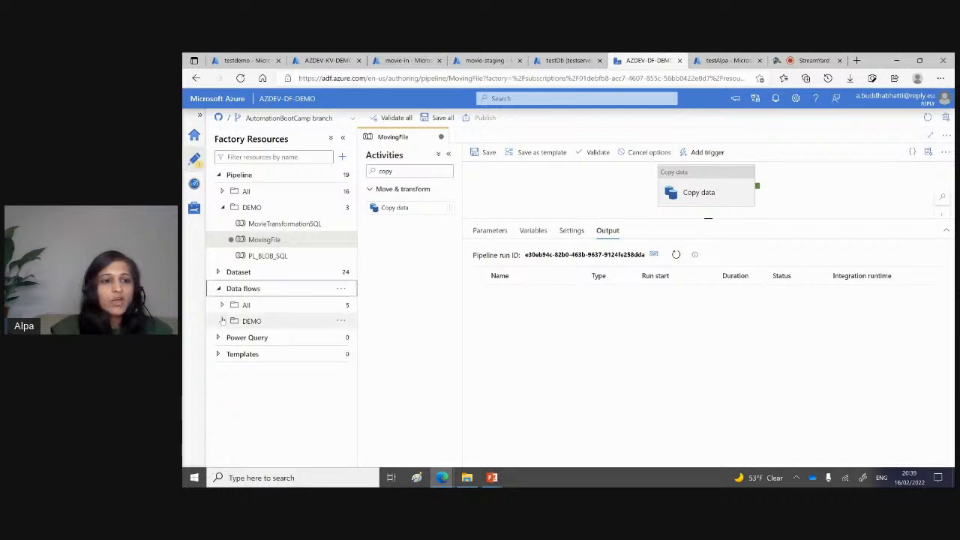
pyautogui.click(224, 321)
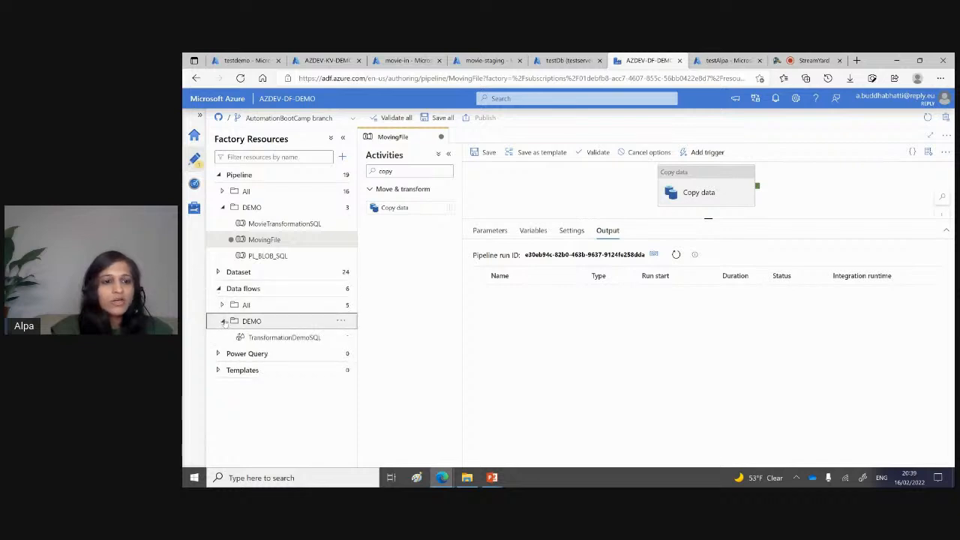
pyautogui.click(277, 338)
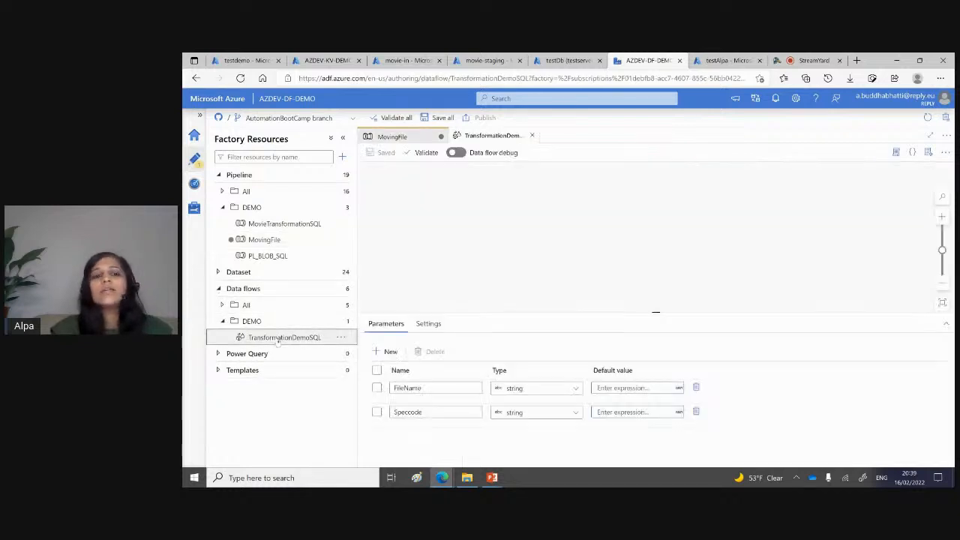
pyautogui.click(457, 152)
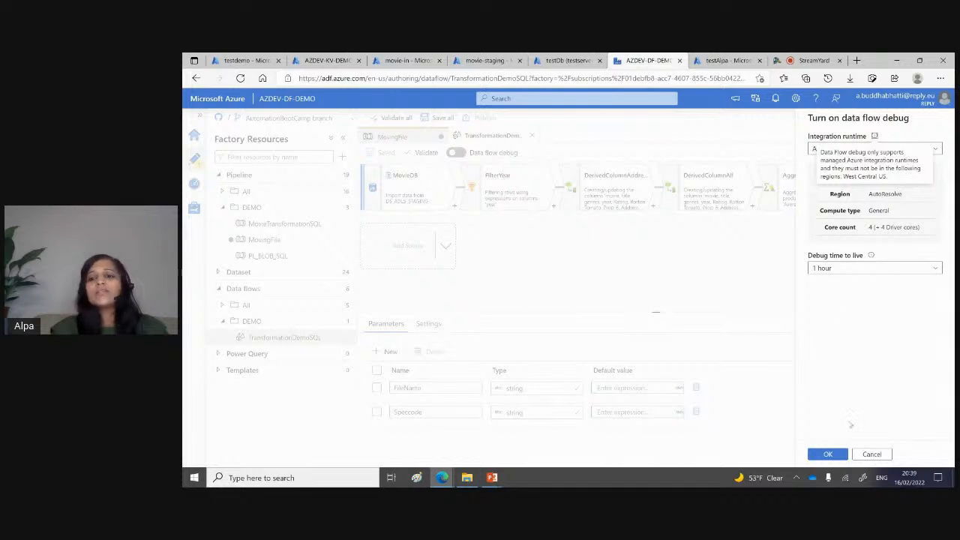
pyautogui.click(828, 454)
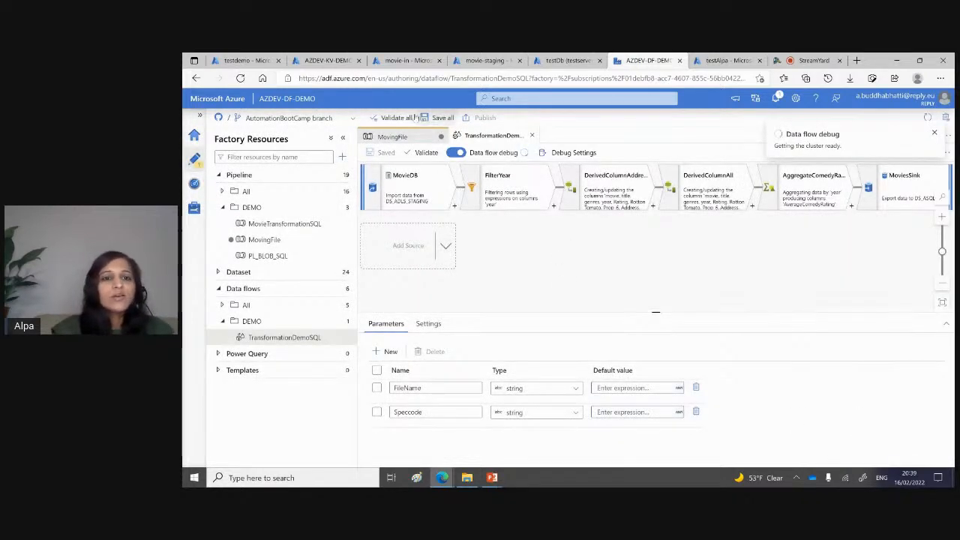
# Step: Return to the MovingFile pipeline, refresh its debug run output, and inspect the Copy data activity's input JSON
pyautogui.click(403, 138)
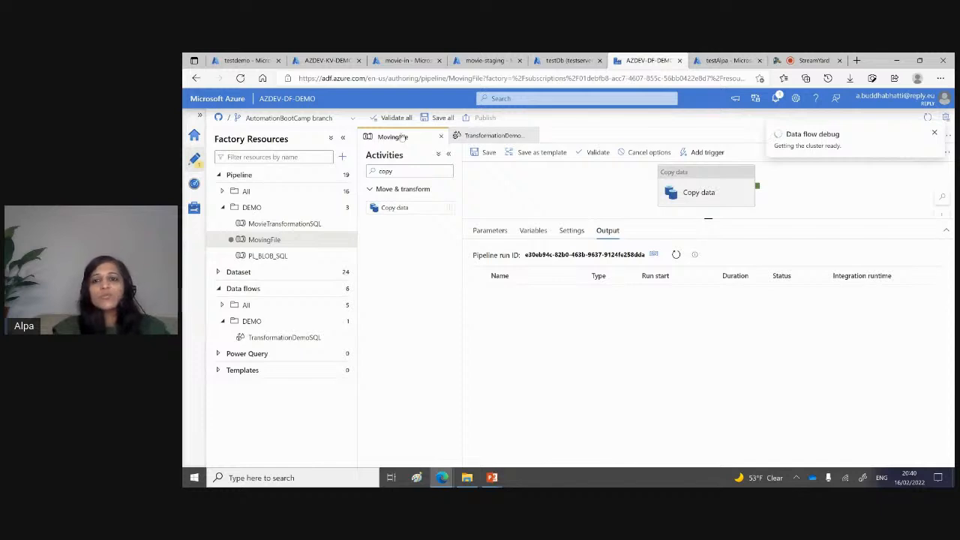
pyautogui.click(677, 255)
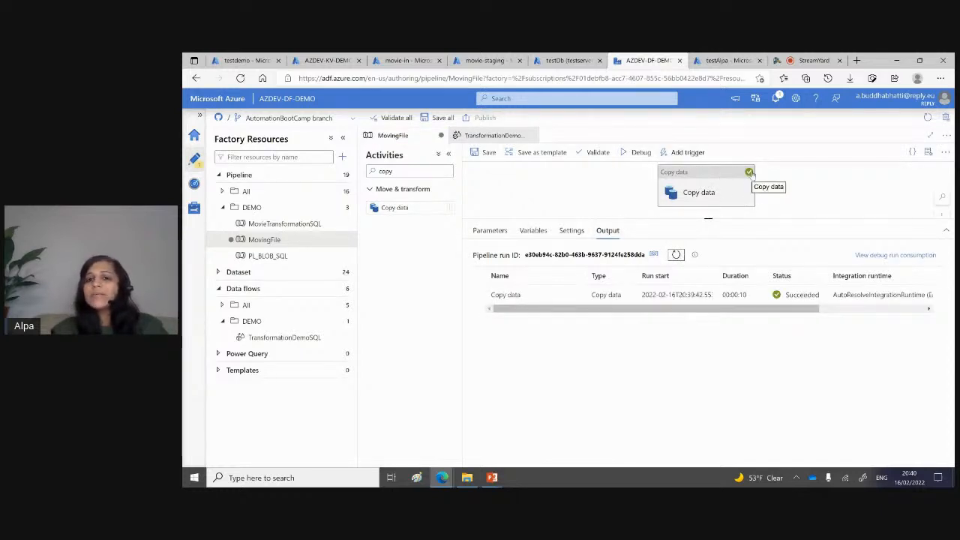
pyautogui.moveTo(550, 296)
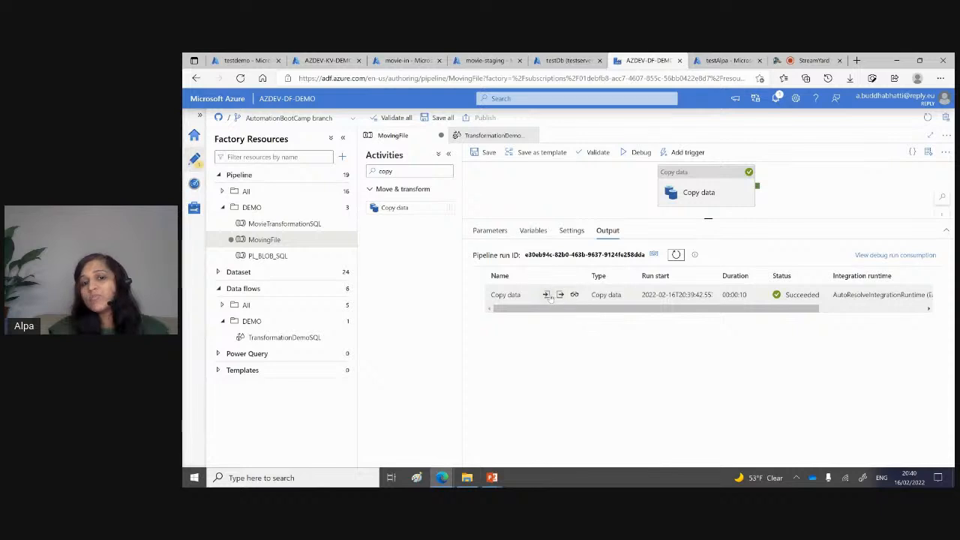
pyautogui.click(548, 296)
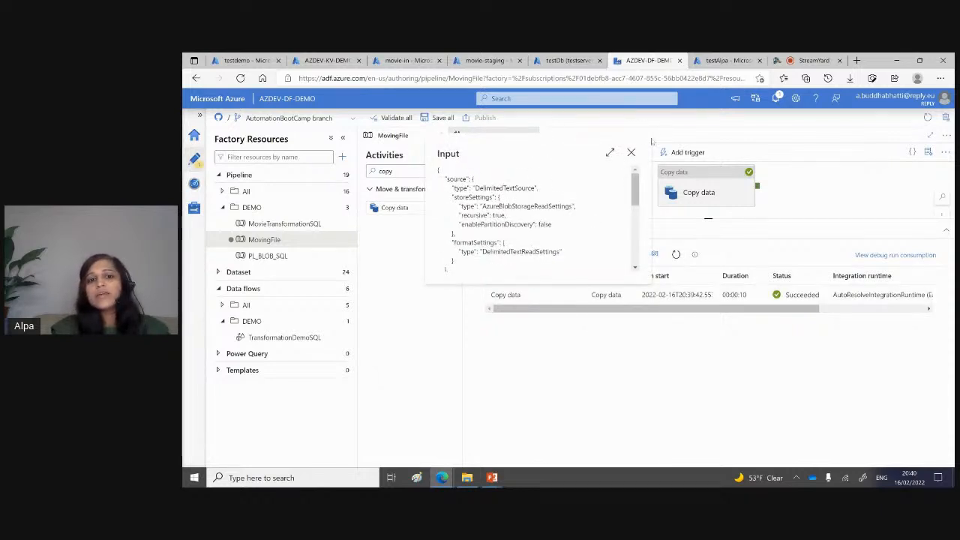
pyautogui.click(631, 153)
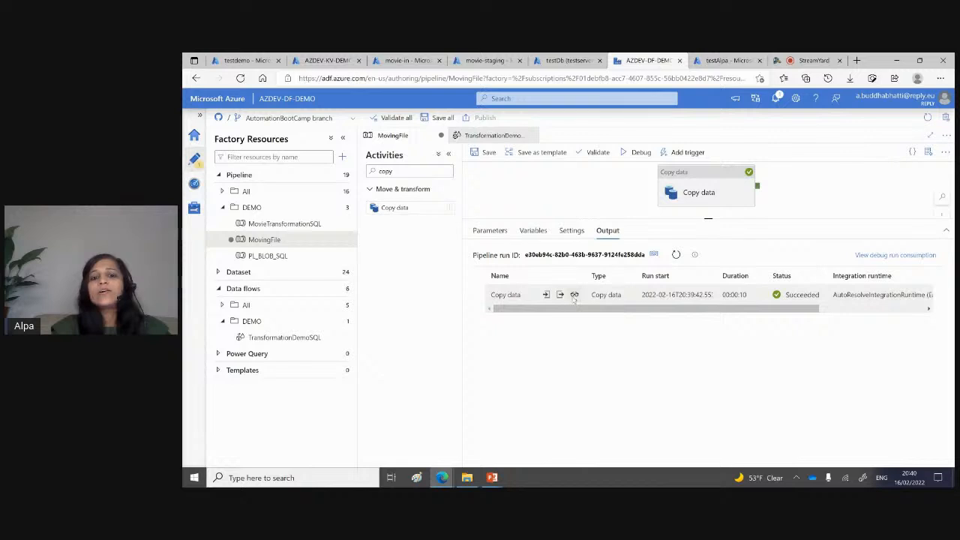
# Step: Examine the Copy data run's details in the expanded view, including transferred data, throughput and duration, and close them
pyautogui.click(574, 296)
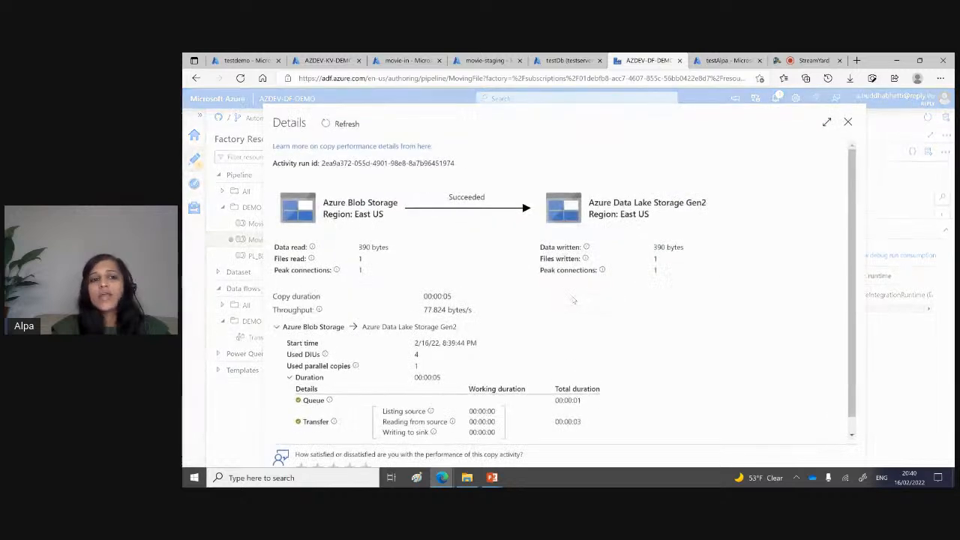
pyautogui.click(826, 123)
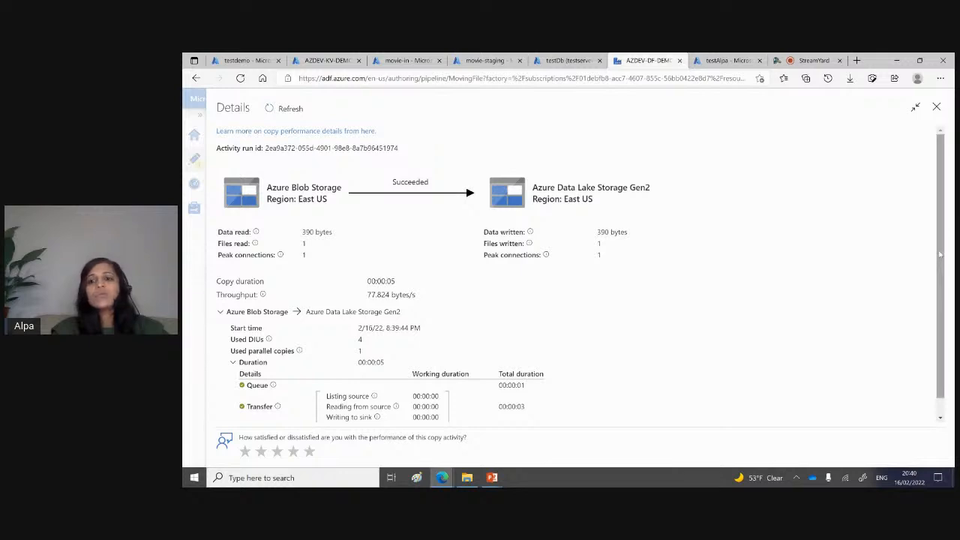
pyautogui.scroll(-1, 940, 255)
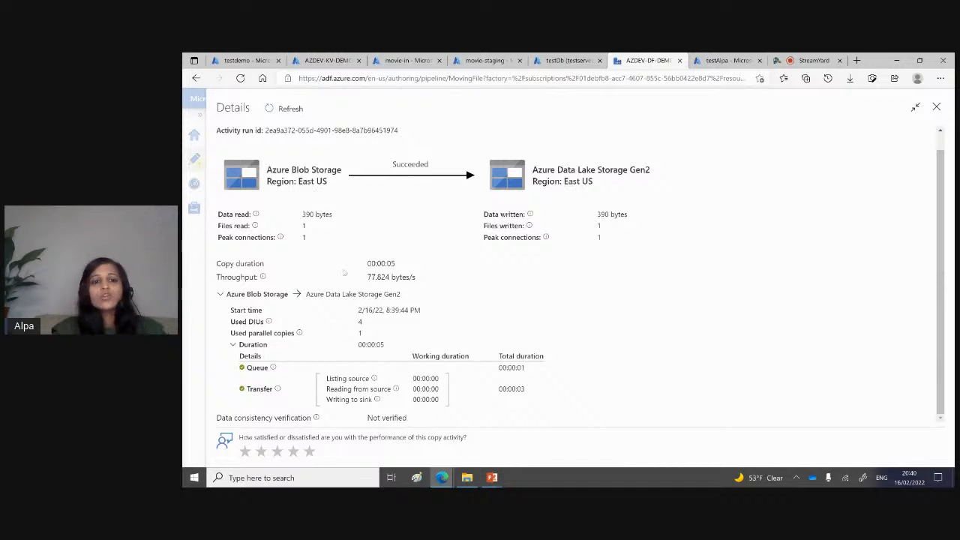
pyautogui.click(935, 108)
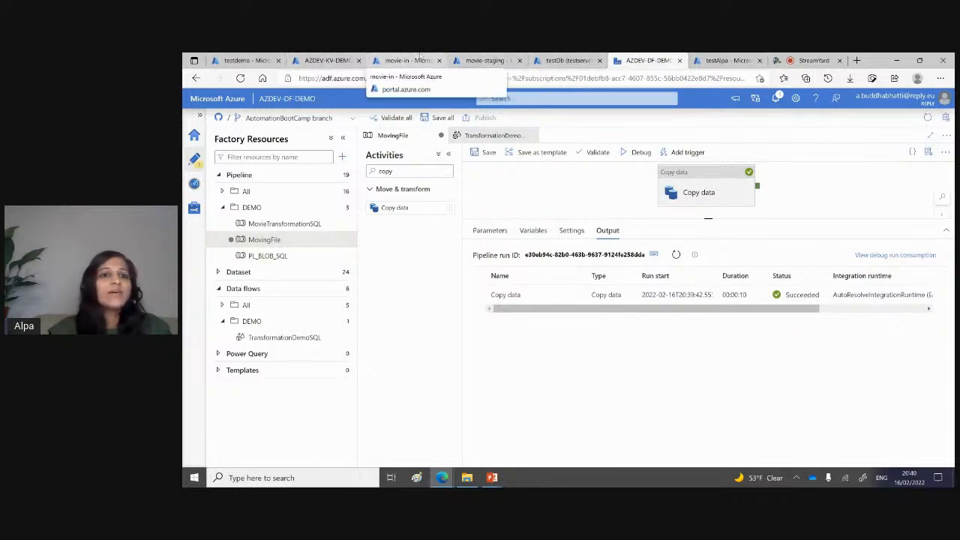
# Step: Switch to the movie-staging container, refresh its blob list, and open moviesDB.csv in the blob editor to view its contents
pyautogui.click(484, 60)
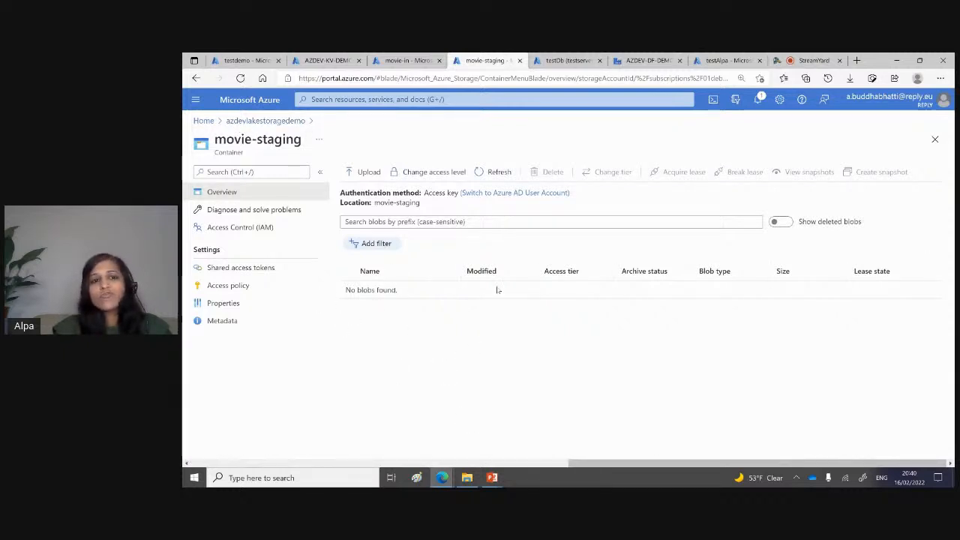
pyautogui.click(500, 172)
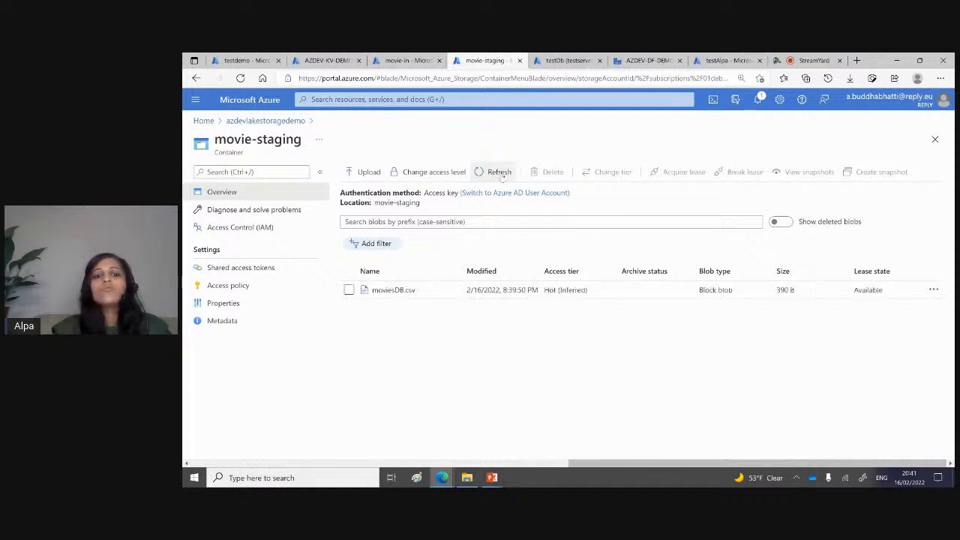
pyautogui.click(393, 290)
pyautogui.click(663, 198)
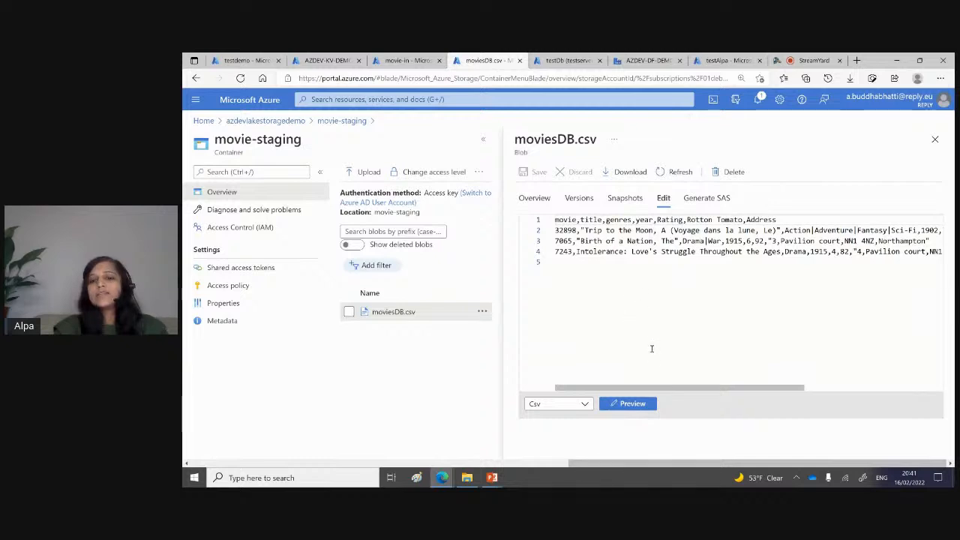
pyautogui.moveTo(649, 387); pyautogui.dragTo(529, 374)
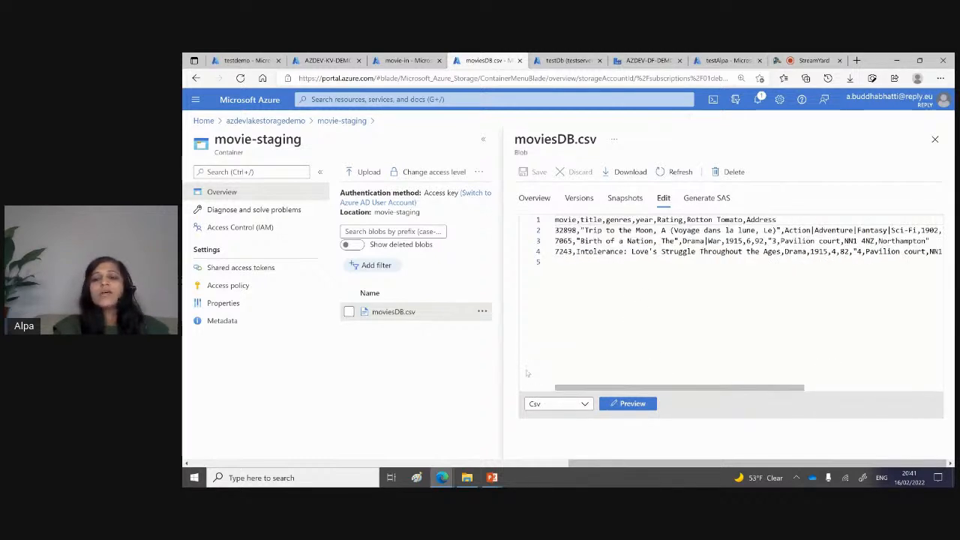
# Step: Close the moviesDB.csv blob view and the AZDEV-KV-DEMO key vault page
pyautogui.click(934, 139)
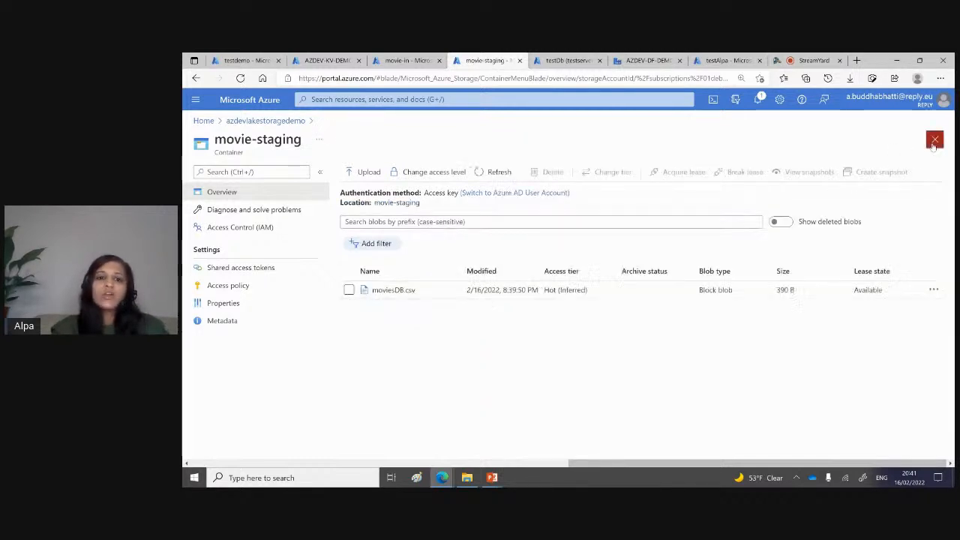
pyautogui.click(567, 60)
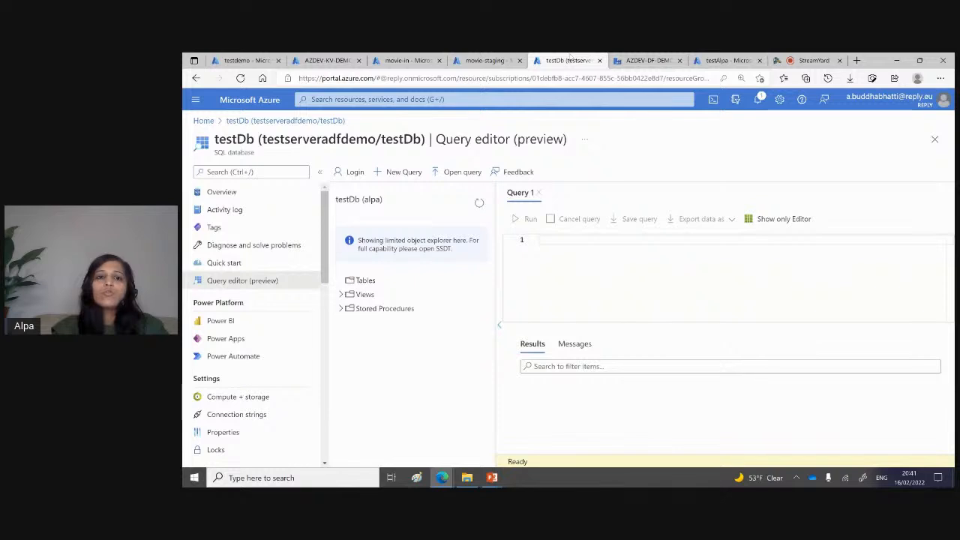
pyautogui.click(406, 63)
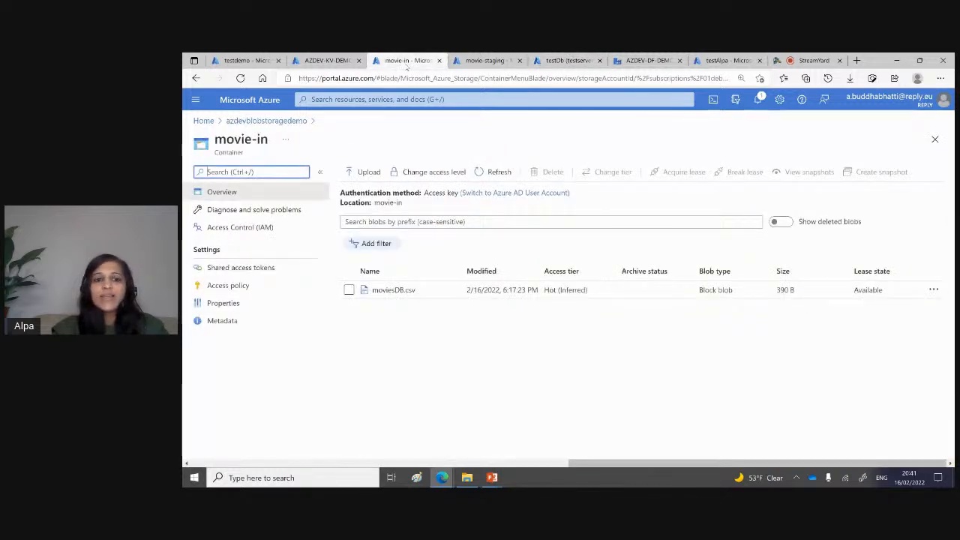
pyautogui.click(338, 60)
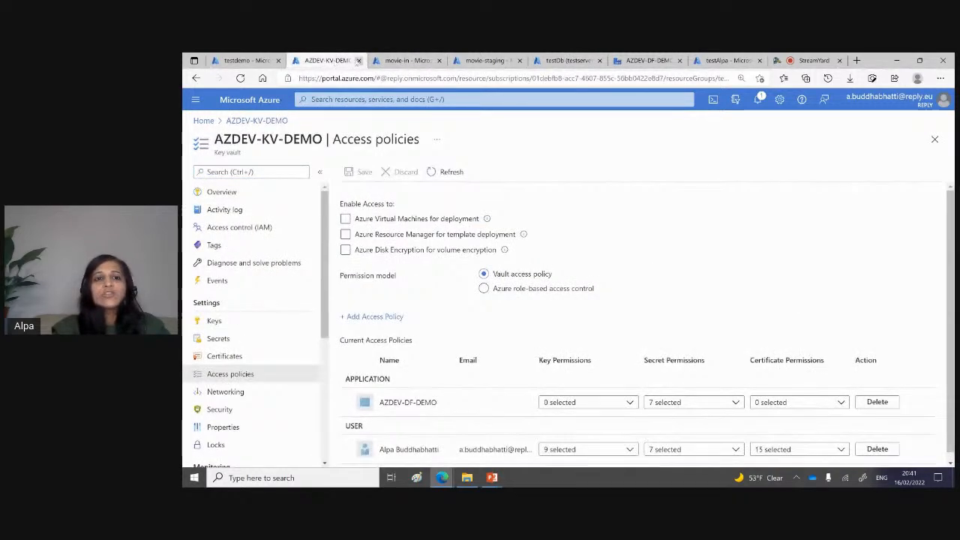
pyautogui.click(359, 61)
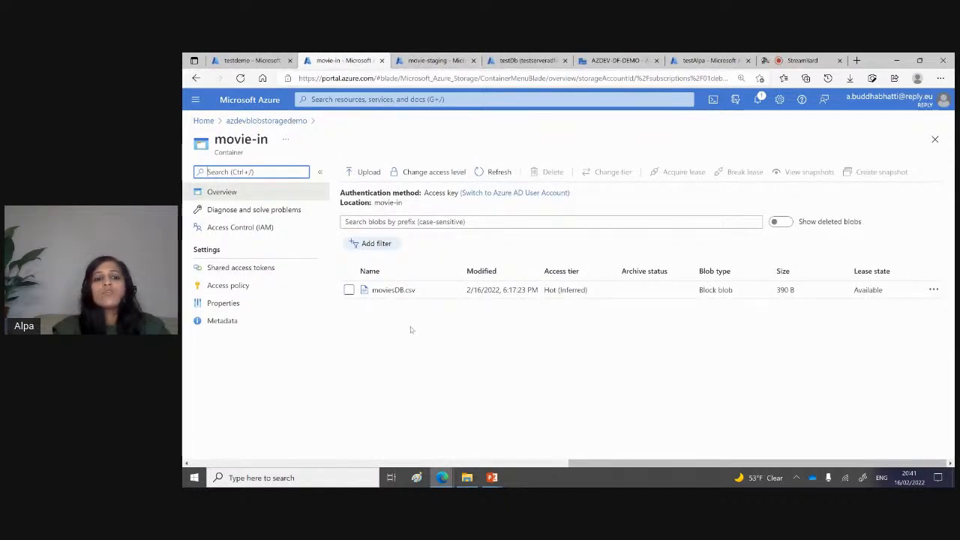
# Step: Open the file-in container of azdevblobstoragedemo and delete 3_BMW.jpg and 4_BMW.jpg, including their blob snapshots
pyautogui.click(281, 122)
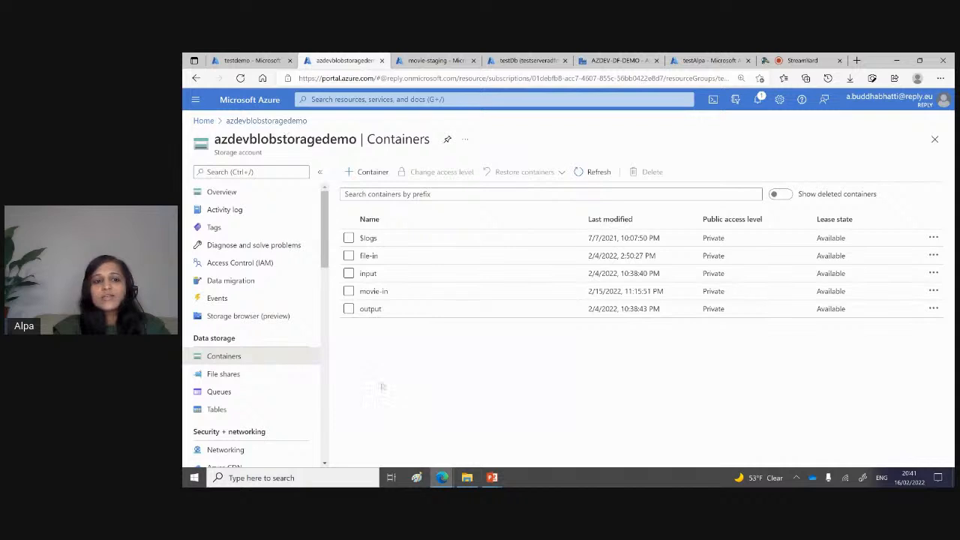
pyautogui.click(368, 257)
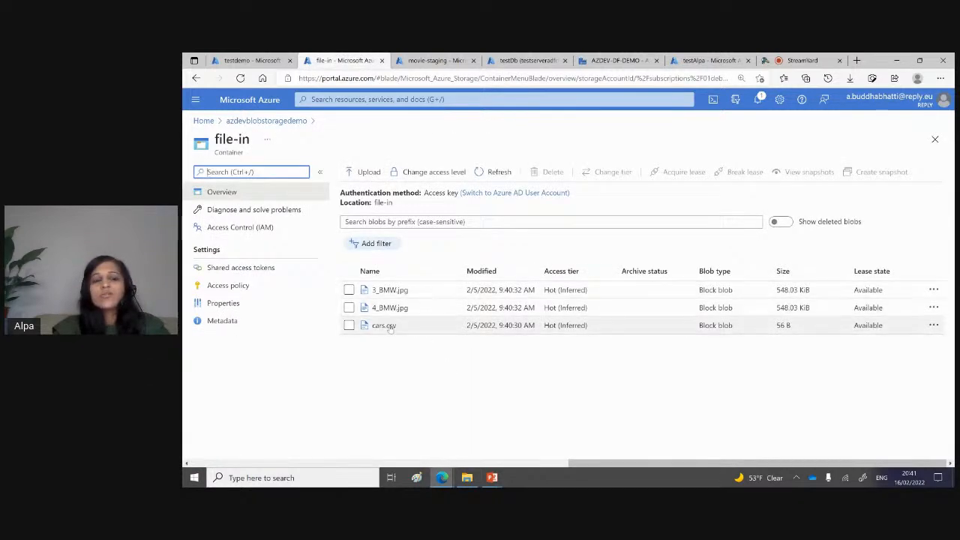
pyautogui.click(349, 308)
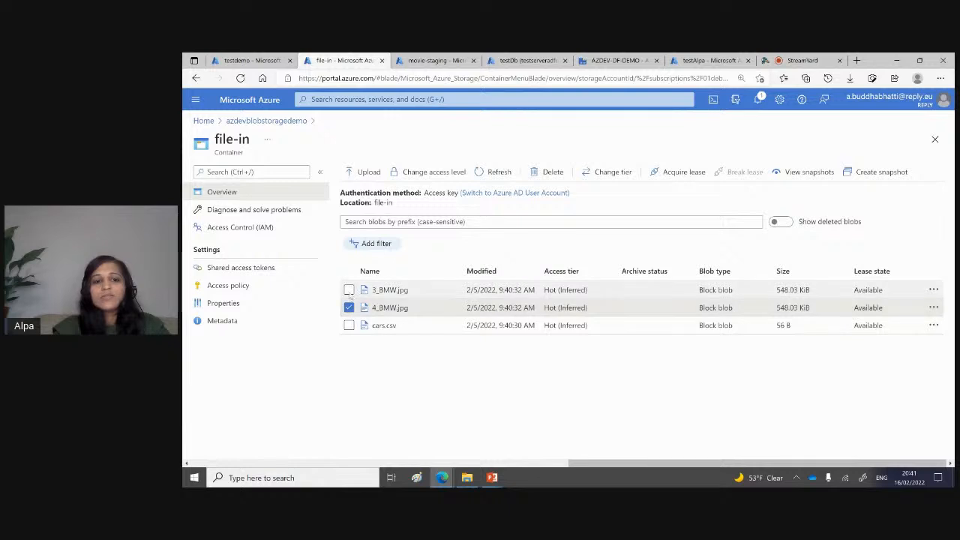
pyautogui.click(349, 289)
pyautogui.click(552, 172)
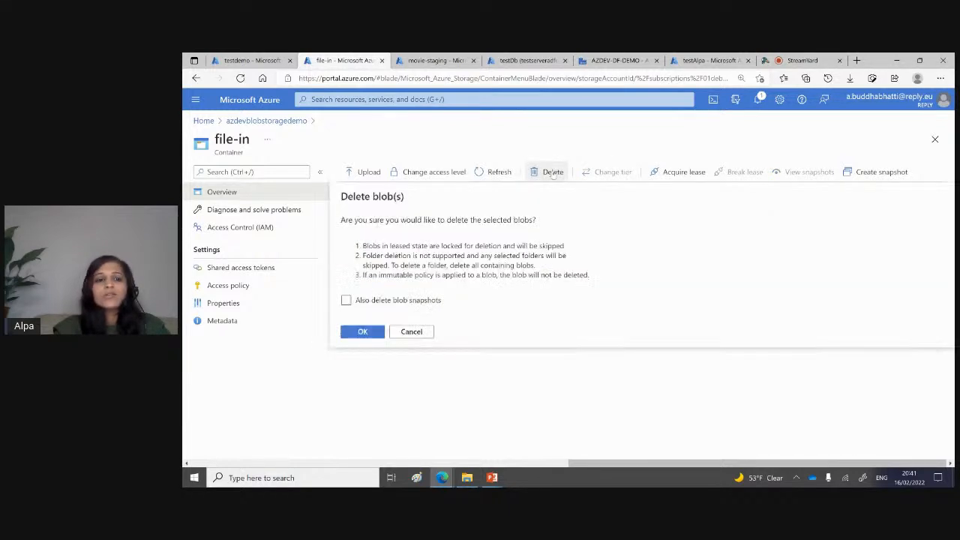
pyautogui.click(393, 300)
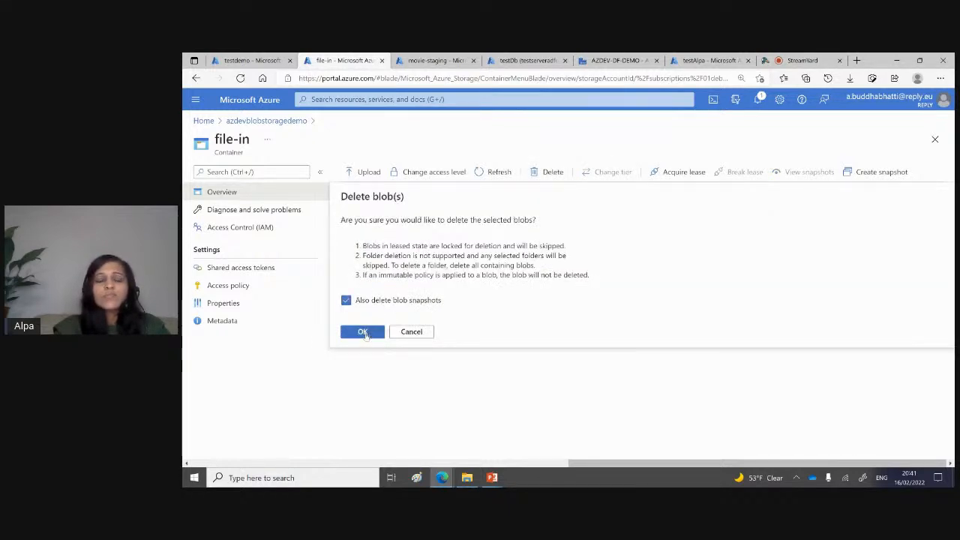
pyautogui.click(362, 331)
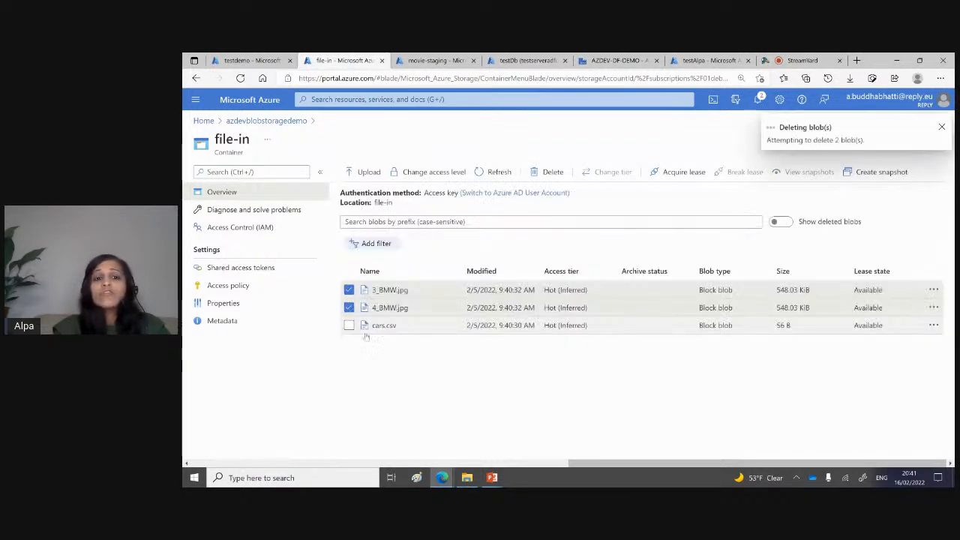
# Step: Start a blob upload to file-in and point the file picker to the Data folder under Cloud Lunch and Learn
pyautogui.click(369, 172)
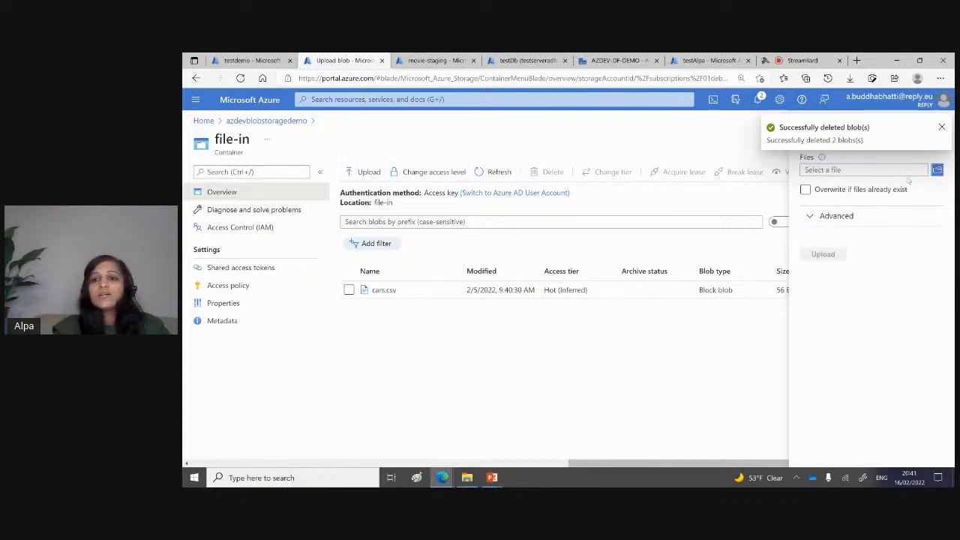
pyautogui.click(937, 171)
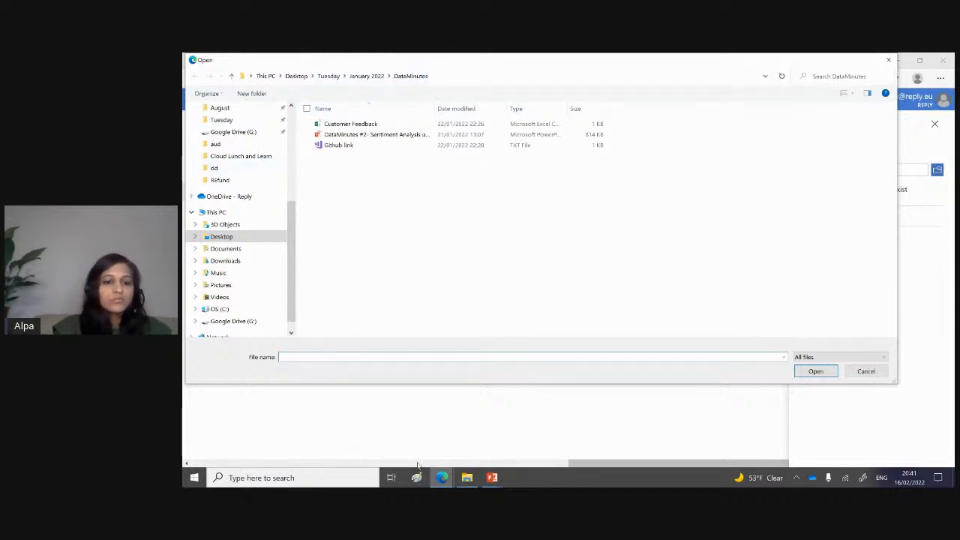
pyautogui.click(466, 477)
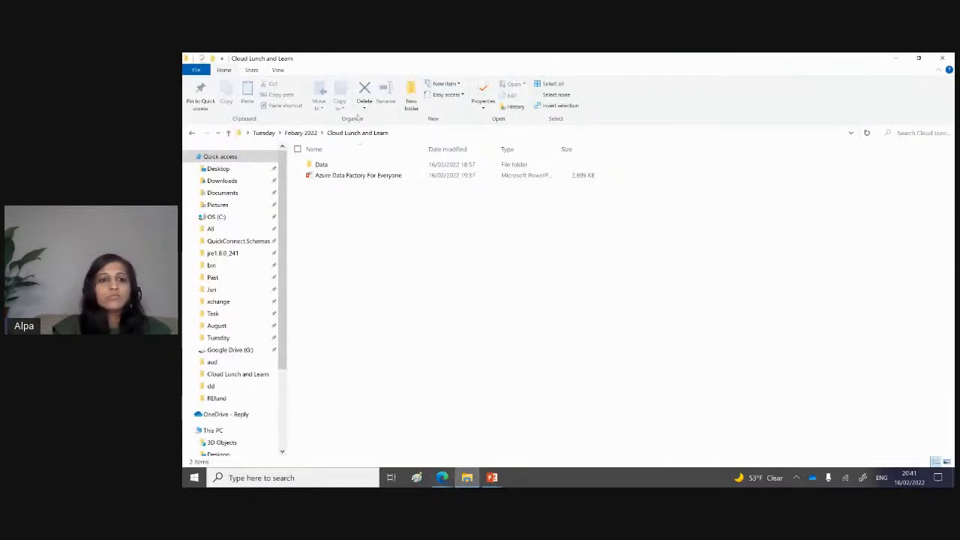
pyautogui.doubleClick(320, 164)
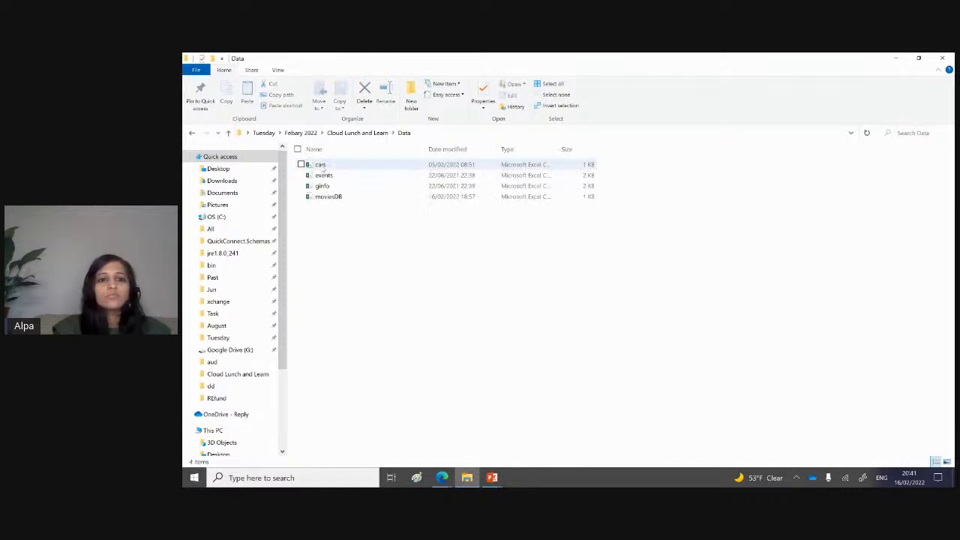
pyautogui.click(429, 132)
pyautogui.hotkey('ctrl', 'c')
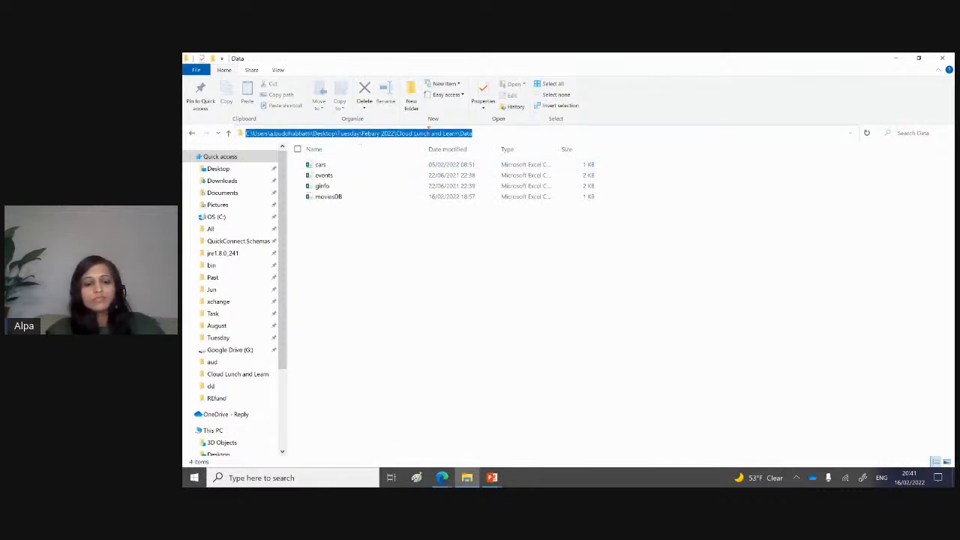
pyautogui.hotkey('alt', 'Tab')
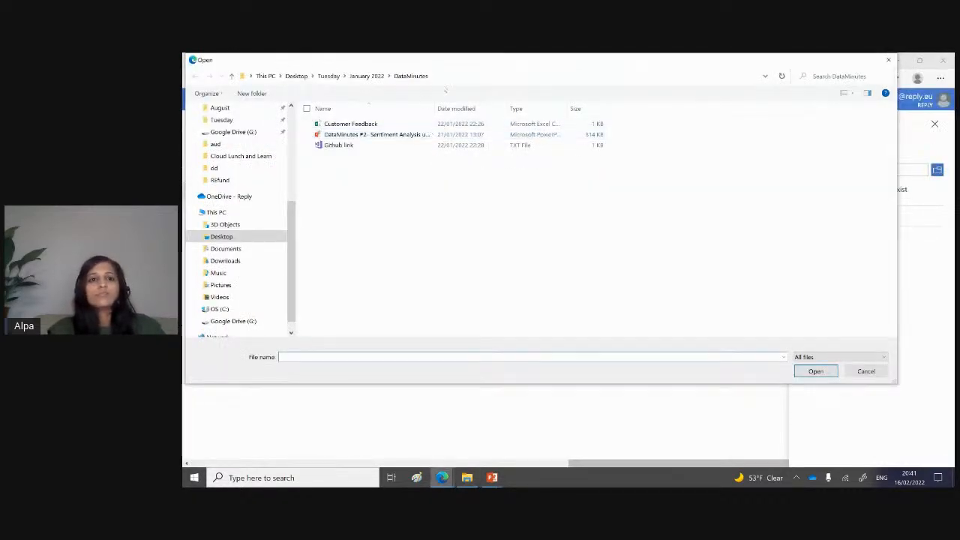
pyautogui.click(441, 78)
pyautogui.hotkey('ctrl', 'v')
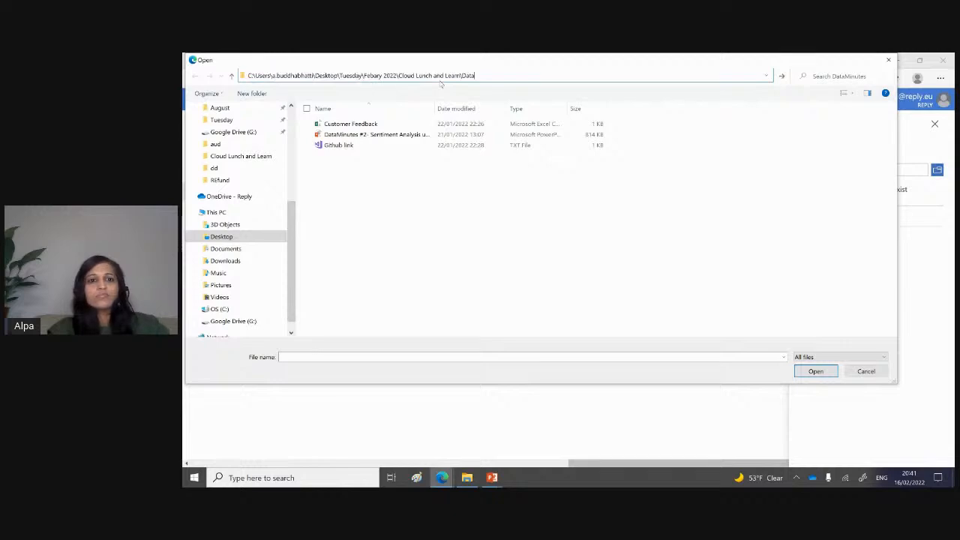
pyautogui.press('Return')
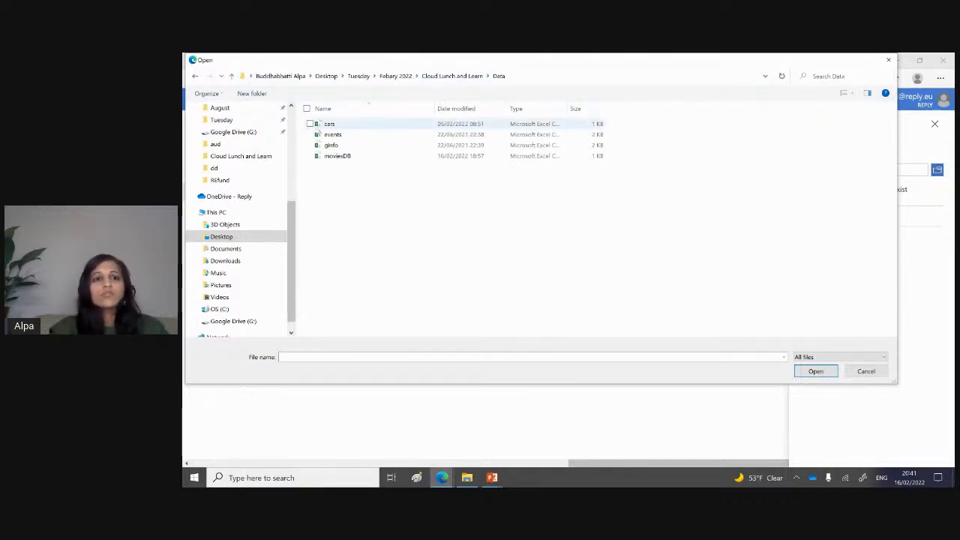
# Step: Choose the events file and upload it to the file-in container
pyautogui.click(309, 135)
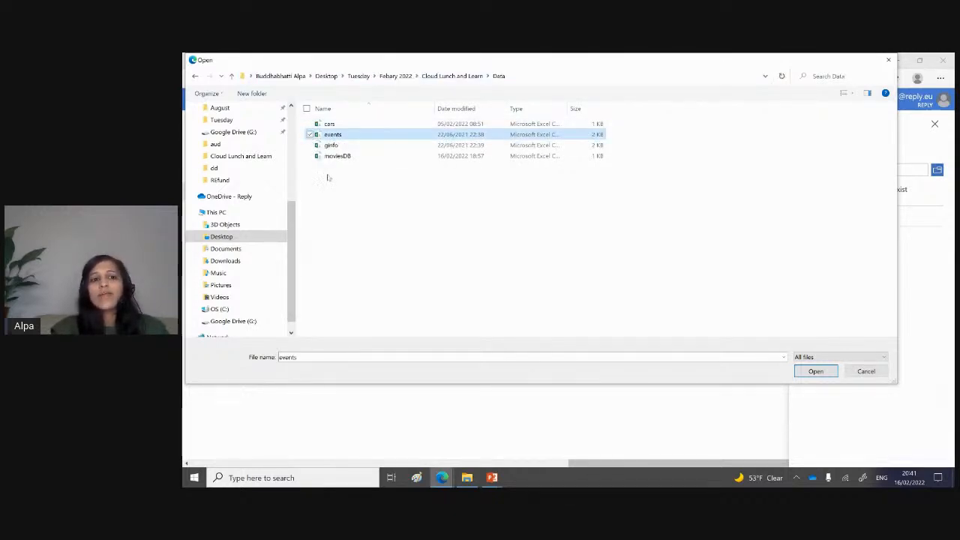
pyautogui.click(824, 372)
pyautogui.click(824, 255)
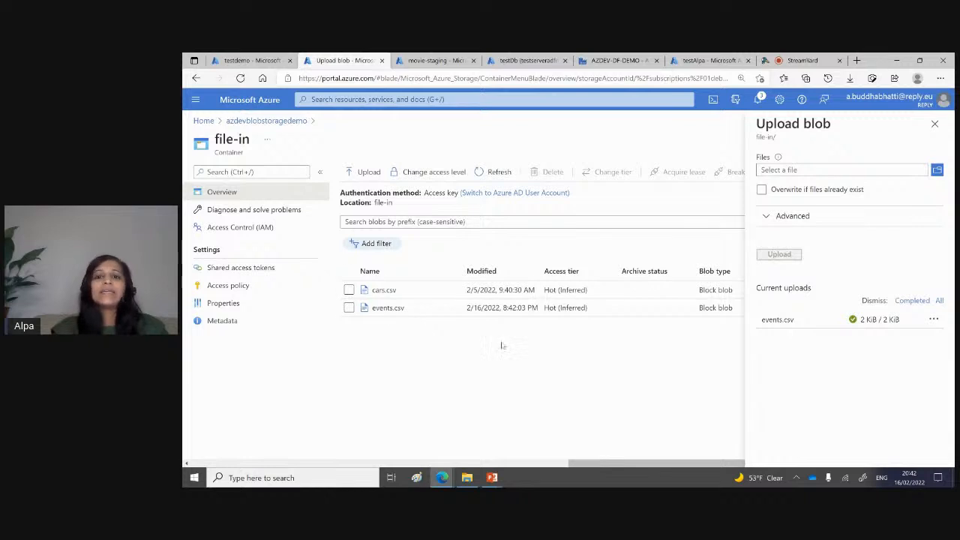
# Step: Switch to the AZDEV-DF-DEMO data factory, open the PL_BLOB_SQL pipeline, and view its Get All Files and For Each File activities
pyautogui.click(623, 58)
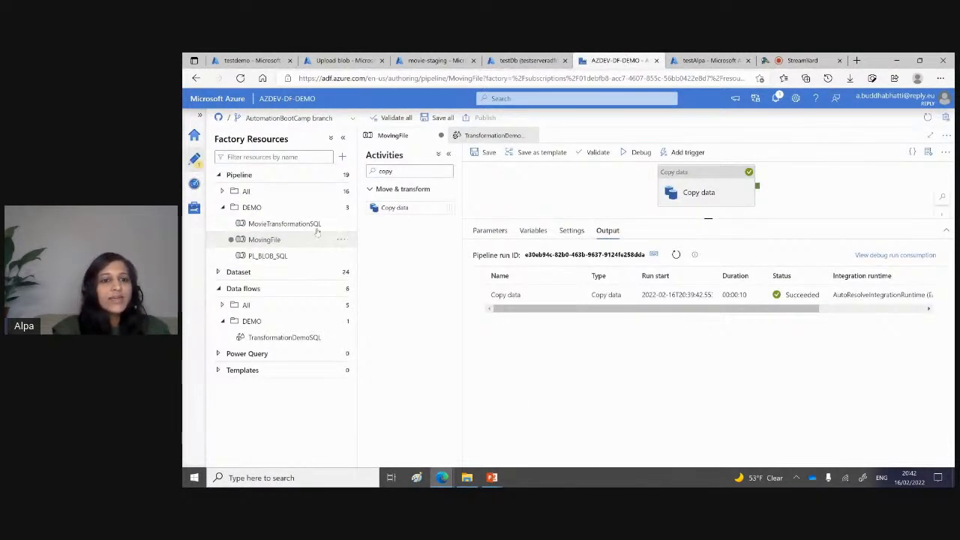
pyautogui.click(267, 256)
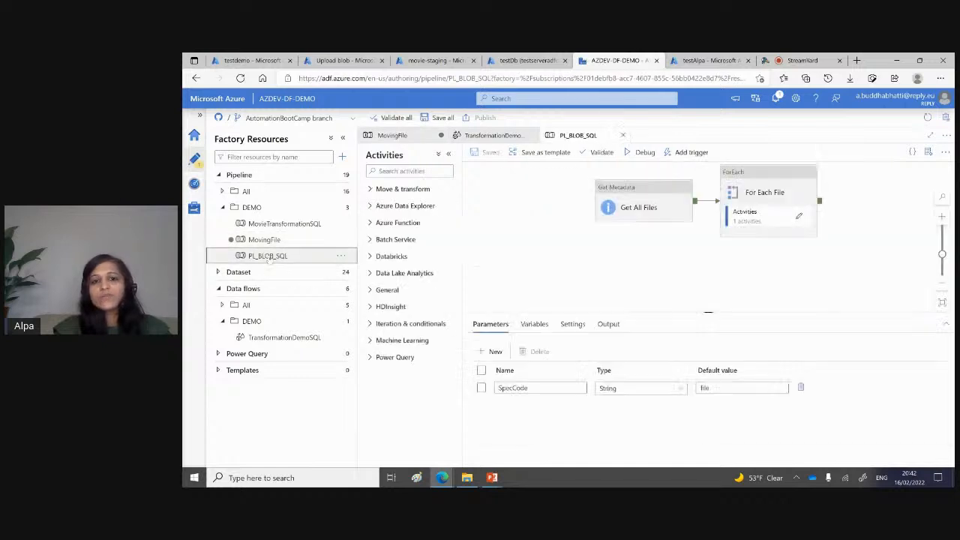
pyautogui.click(632, 196)
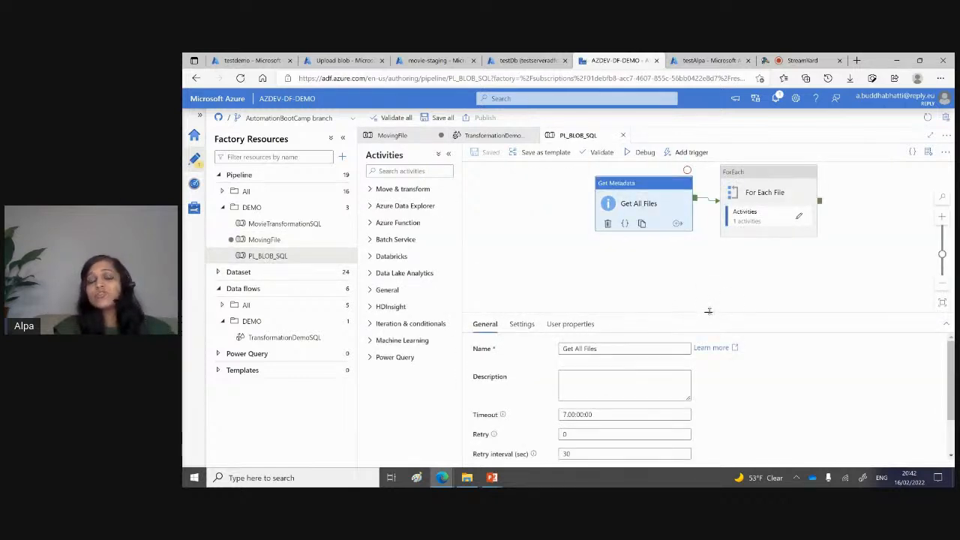
pyautogui.moveTo(708, 310); pyautogui.dragTo(708, 272)
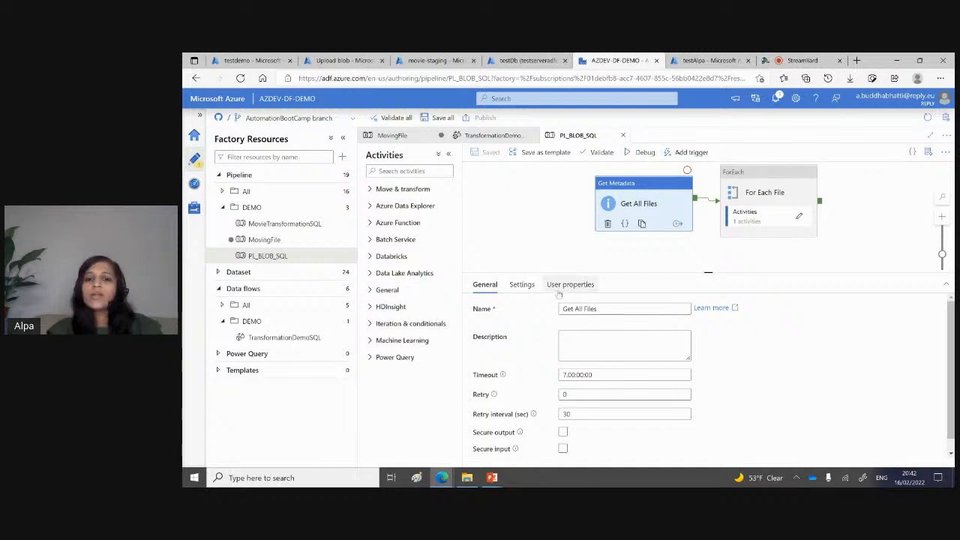
pyautogui.click(748, 169)
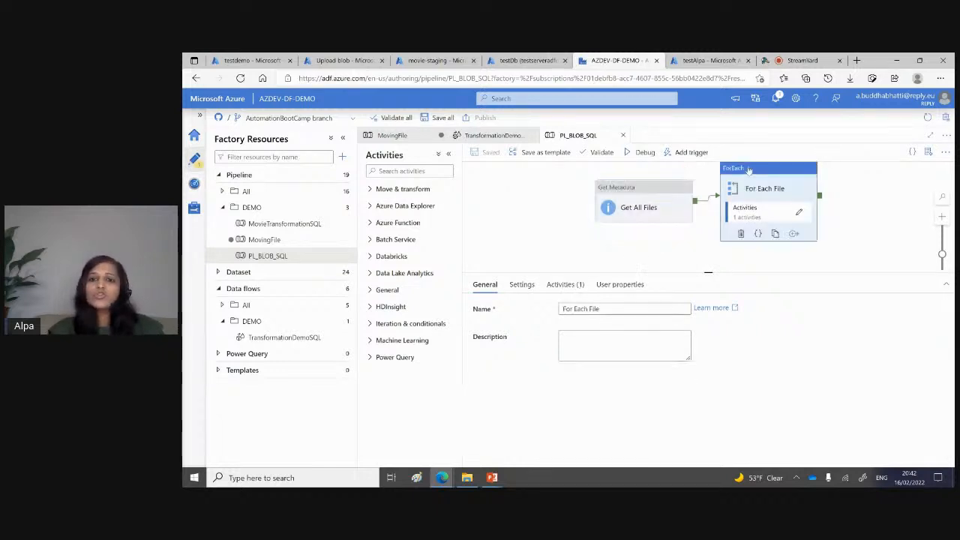
# Step: Open the Copy data activity inside For Each File and examine its source and sink dataset properties
pyautogui.click(799, 212)
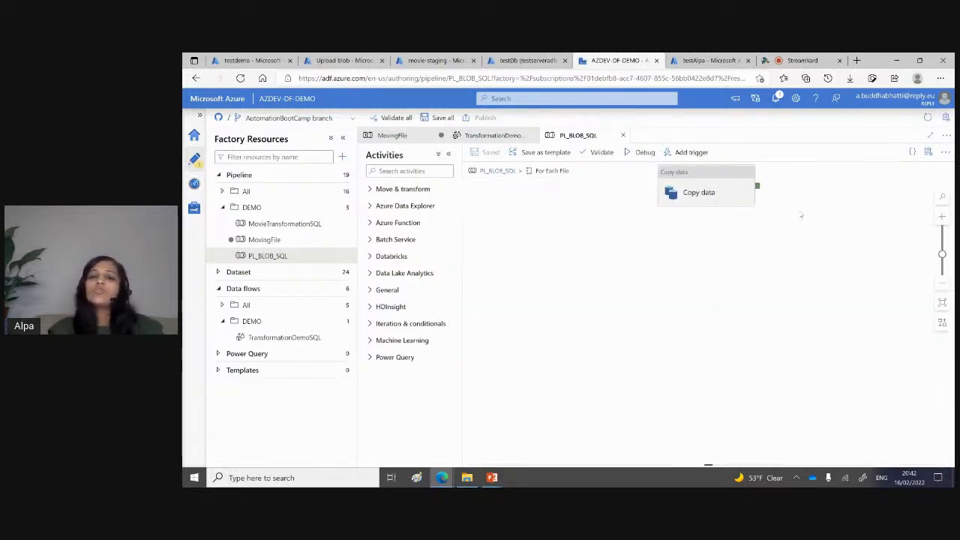
pyautogui.click(720, 174)
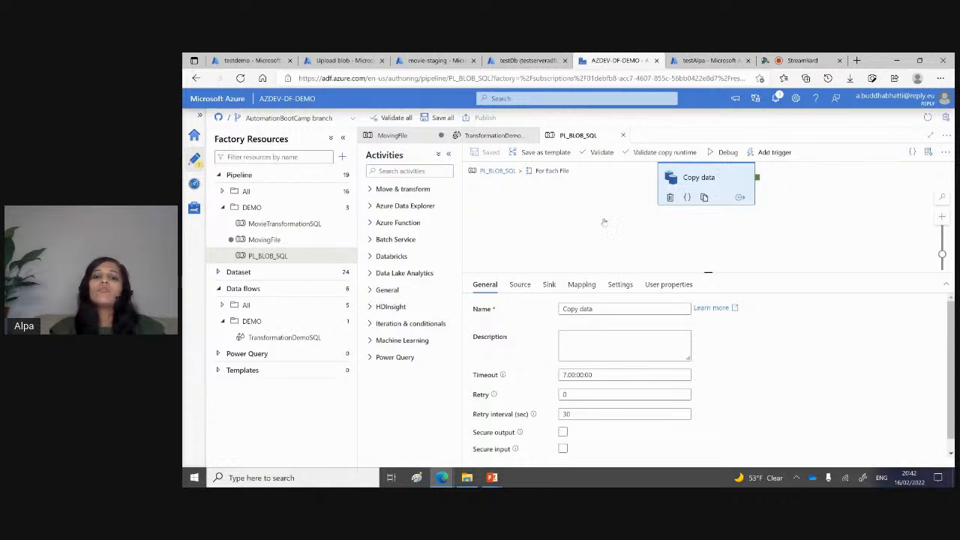
pyautogui.click(520, 284)
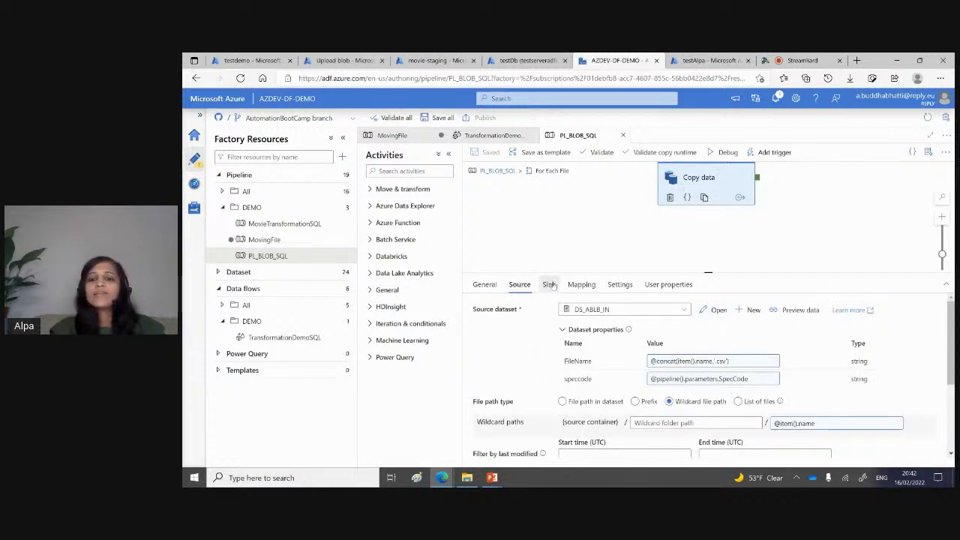
pyautogui.click(550, 285)
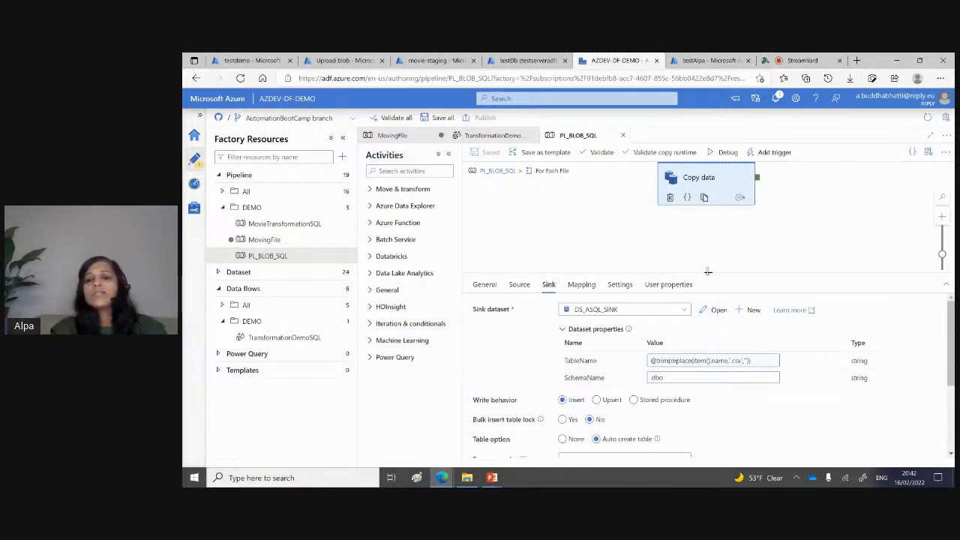
pyautogui.moveTo(707, 272); pyautogui.dragTo(707, 250)
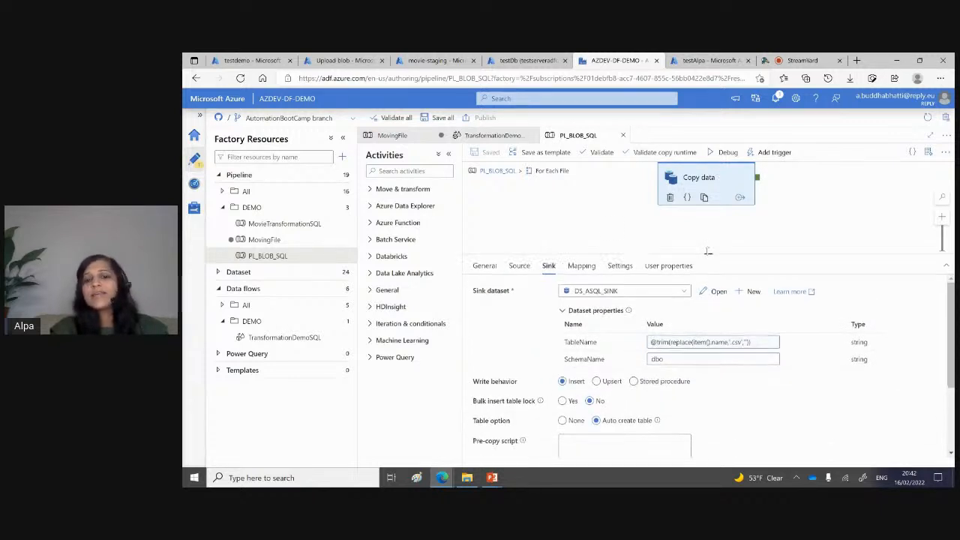
pyautogui.click(519, 264)
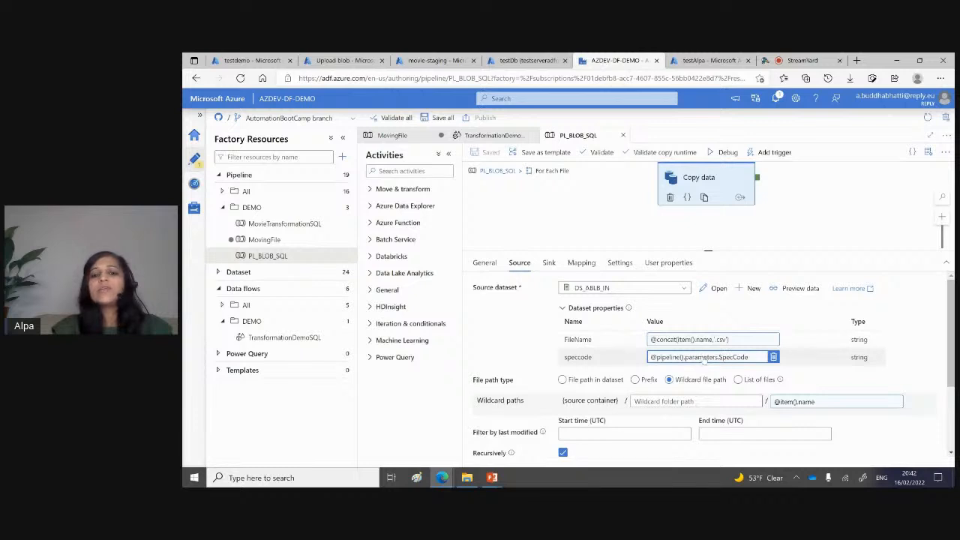
pyautogui.click(548, 263)
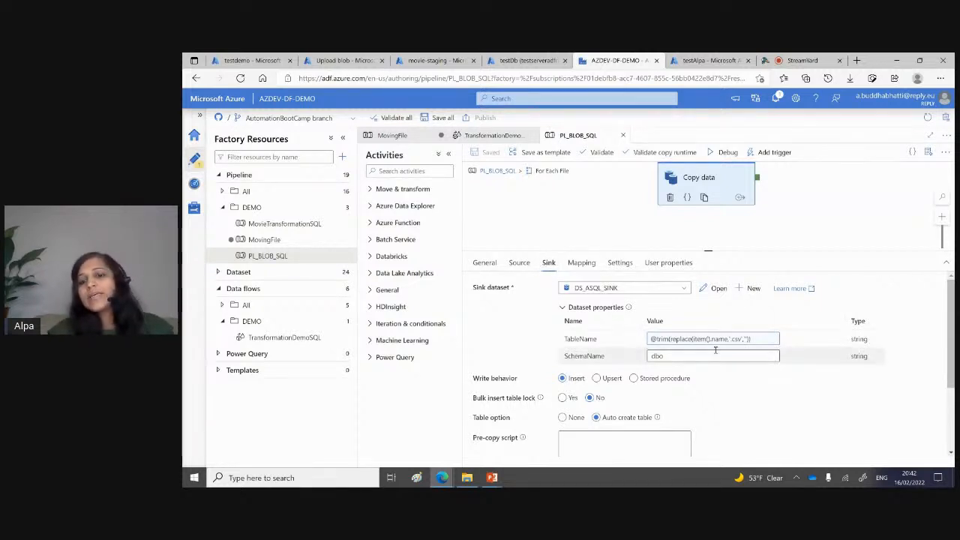
# Step: Examine the sink dataset's TableName expression and the available function categories, then accept the expression as it stands
pyautogui.click(674, 339)
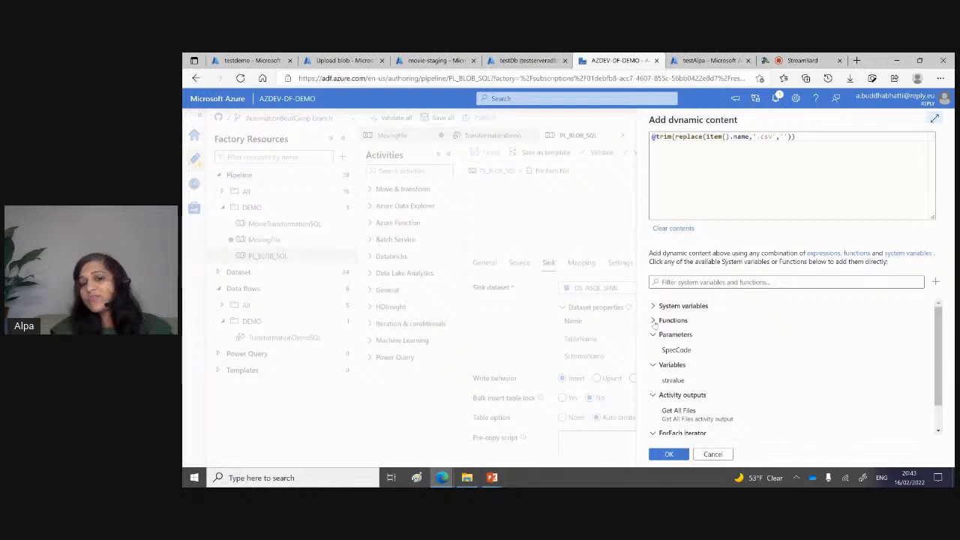
pyautogui.click(653, 321)
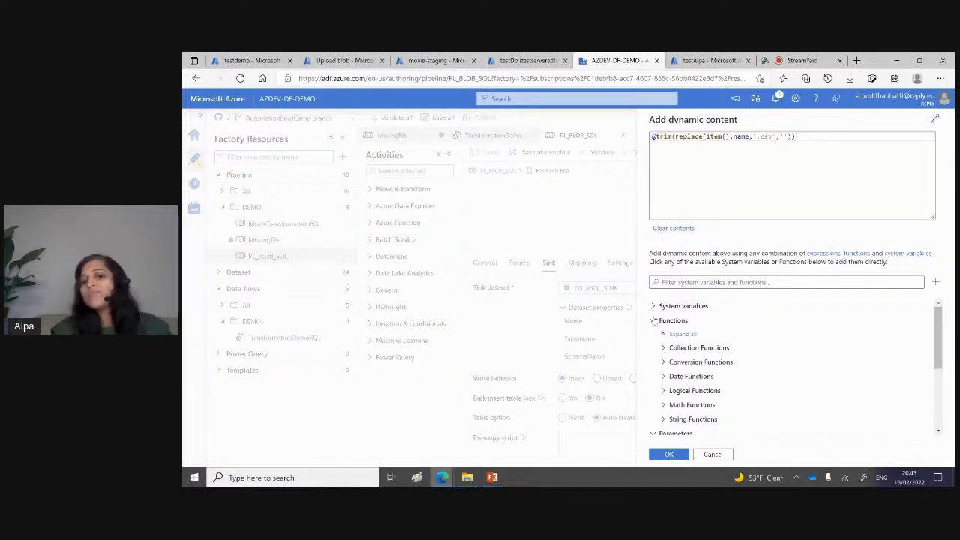
pyautogui.click(653, 321)
pyautogui.moveTo(688, 140)
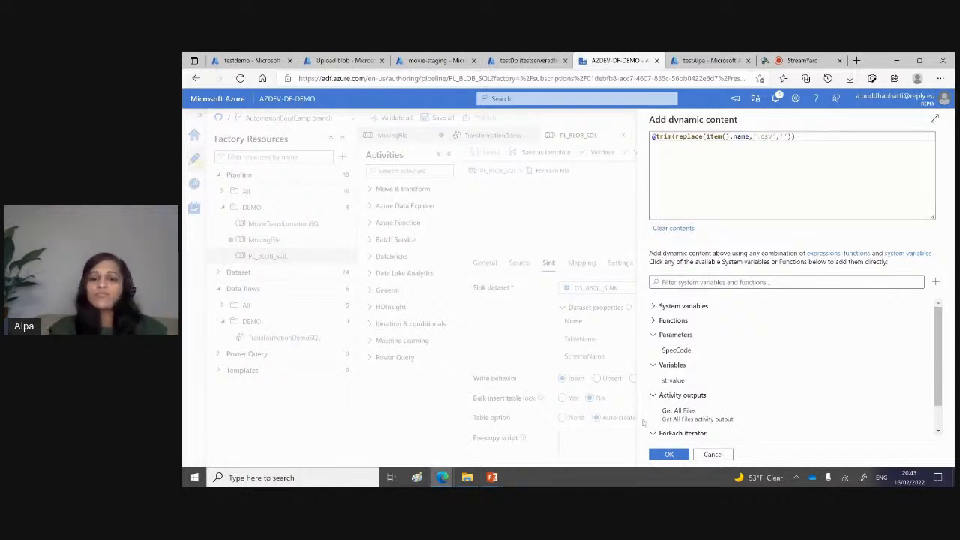
pyautogui.click(674, 454)
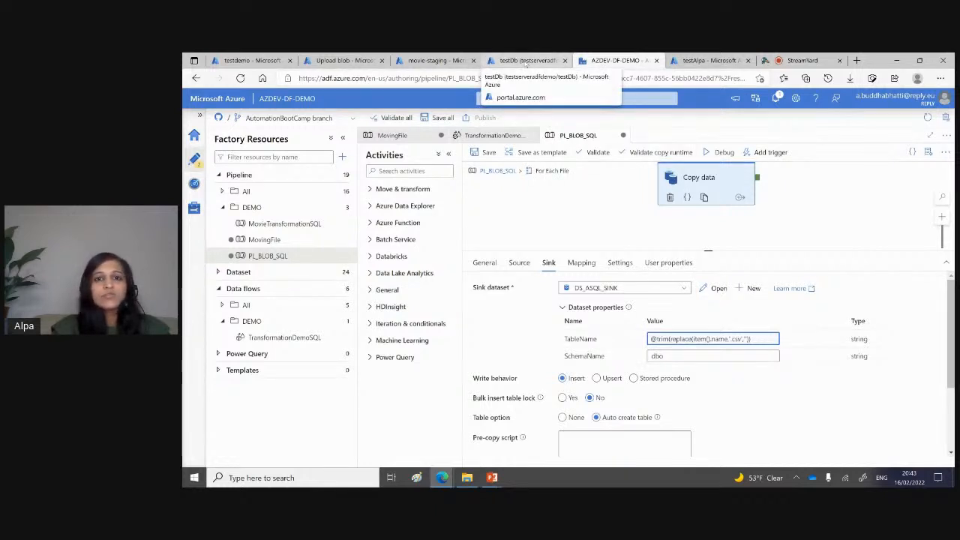
# Step: Switch to the testDb query editor, accept the authentication certificate, and check the database's tables before the run
pyautogui.click(527, 65)
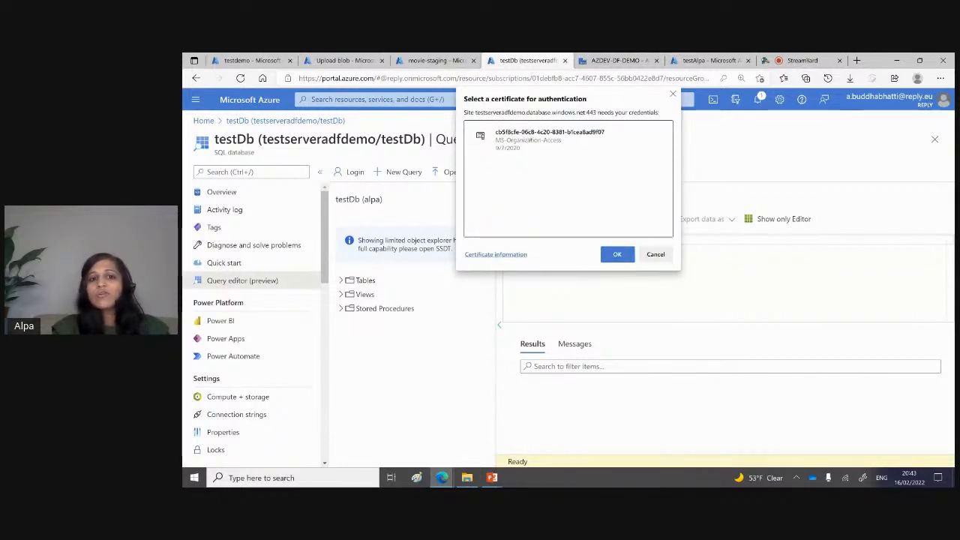
pyautogui.click(617, 254)
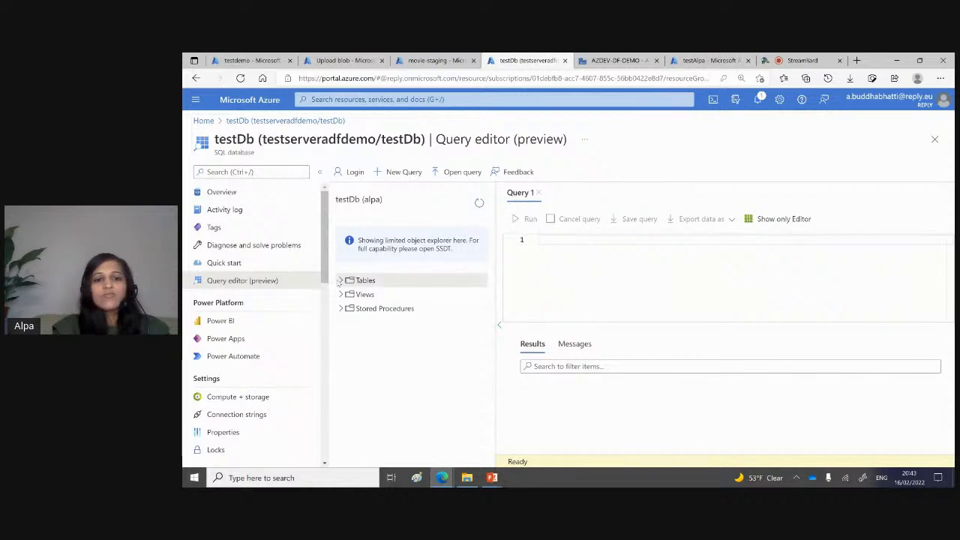
pyautogui.click(366, 280)
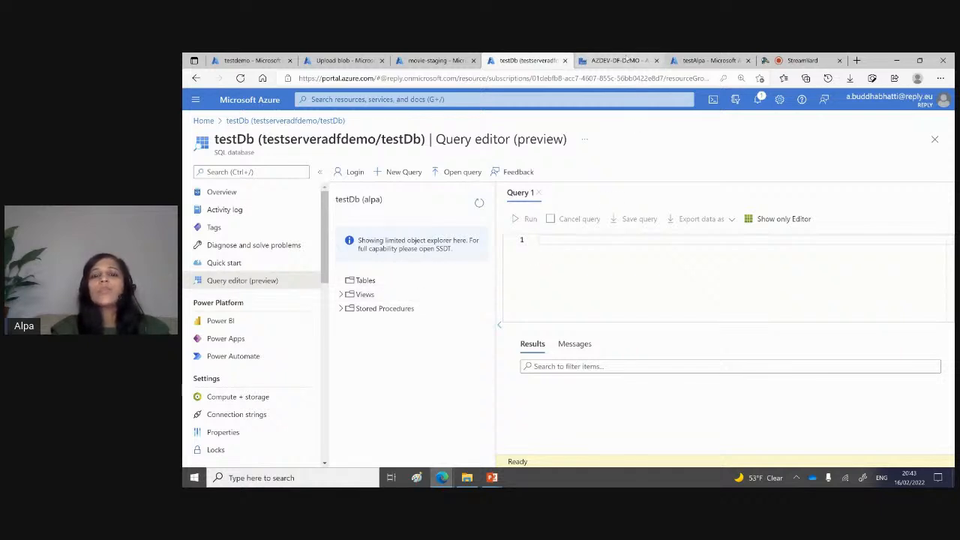
# Step: Return to the AZDEV-DF-DEMO data factory and start a debug run of PL_BLOB_SQL with SpecCode set to file
pyautogui.click(624, 60)
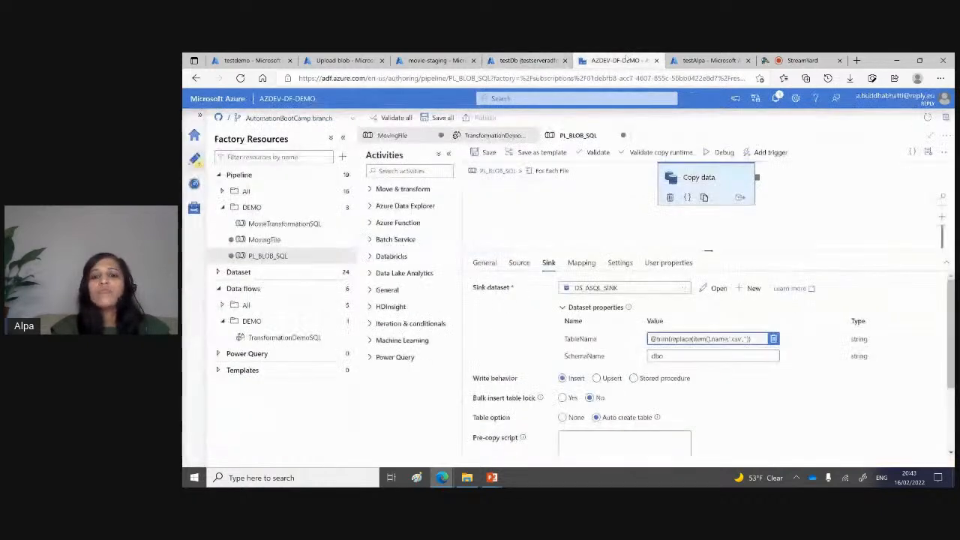
pyautogui.click(495, 171)
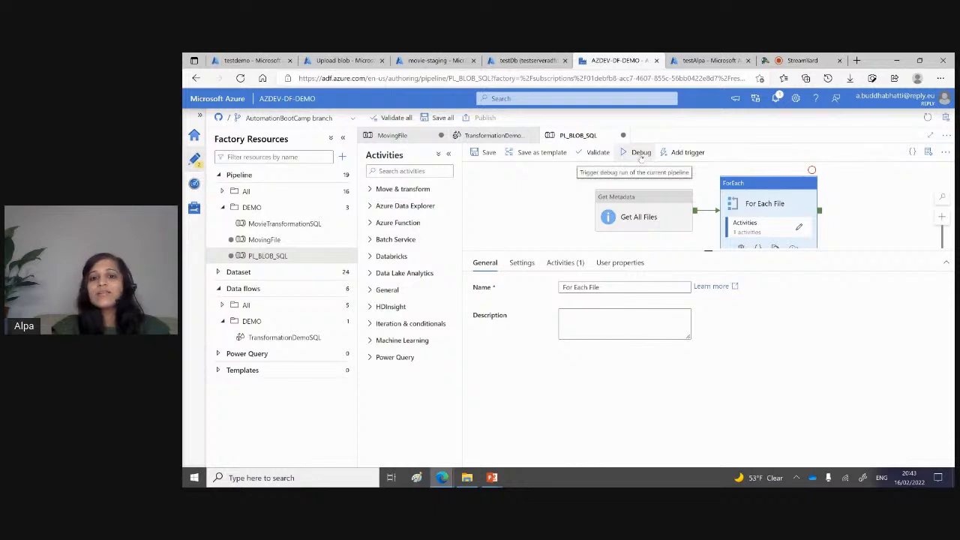
pyautogui.click(640, 154)
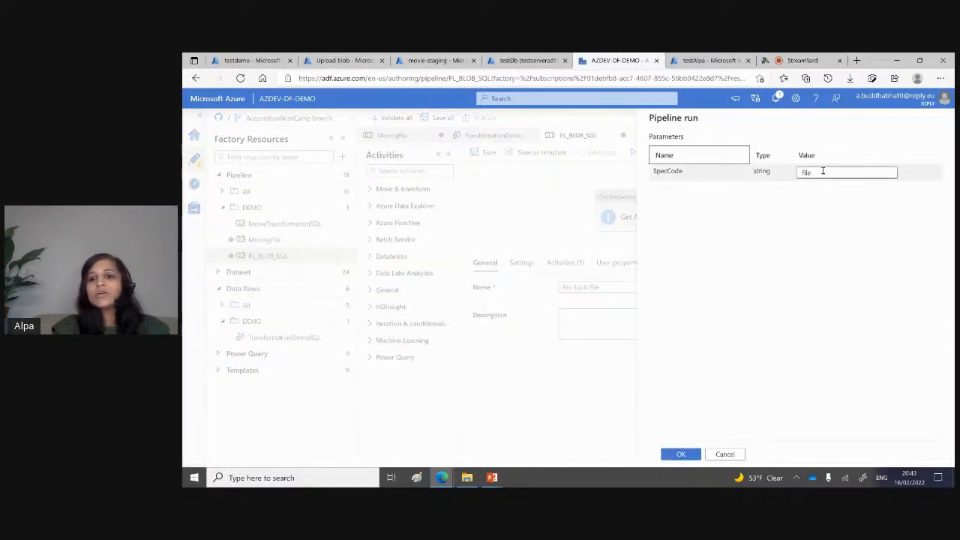
pyautogui.click(680, 454)
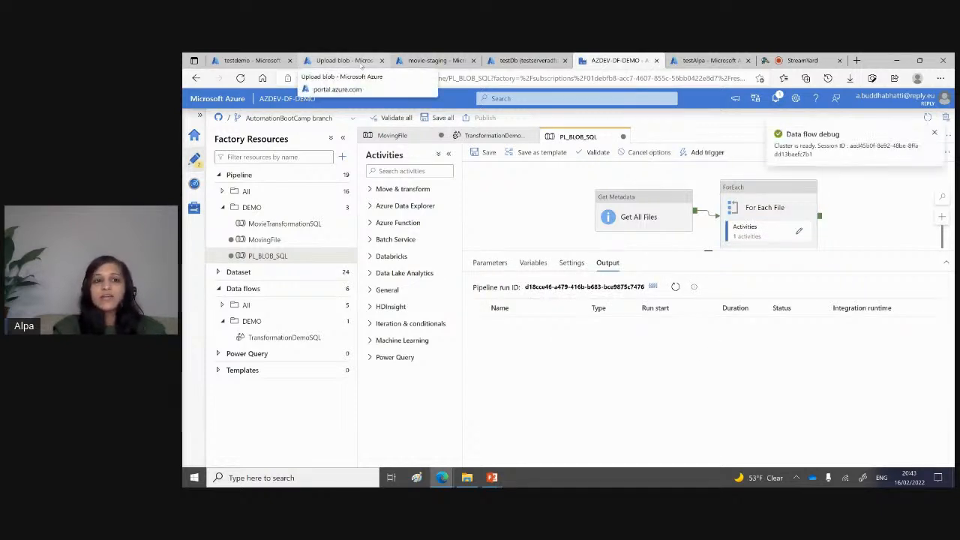
# Step: Review the source files in the file-in container and check the testDb tables while the pipeline runs
pyautogui.click(345, 60)
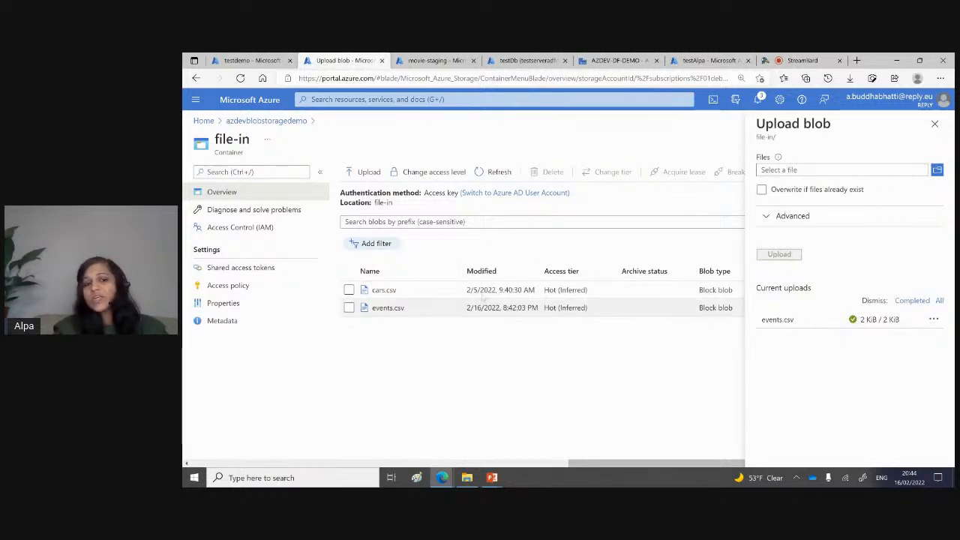
pyautogui.click(525, 60)
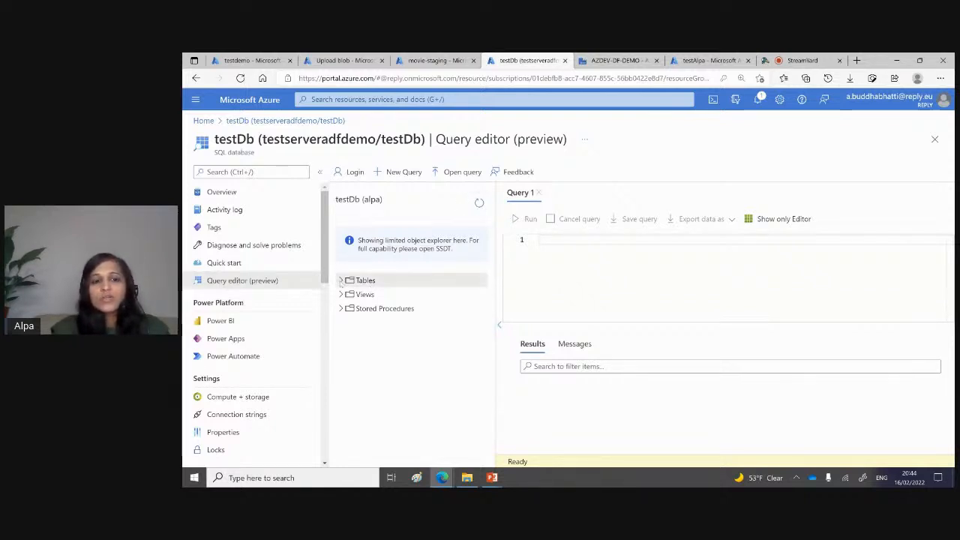
pyautogui.click(342, 280)
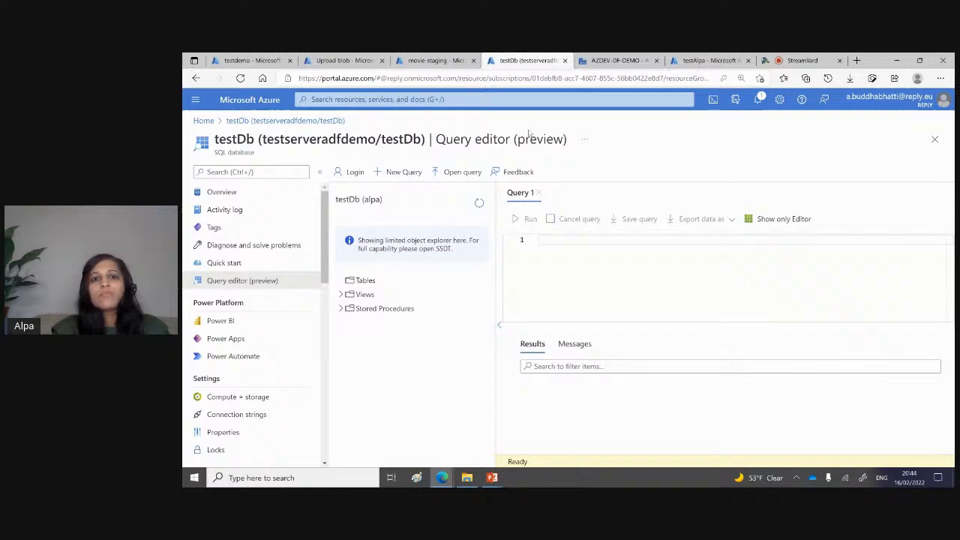
# Step: Refresh the PL_BLOB_SQL debug run's status in the data factory and inspect the For Each File activity's input
pyautogui.click(625, 60)
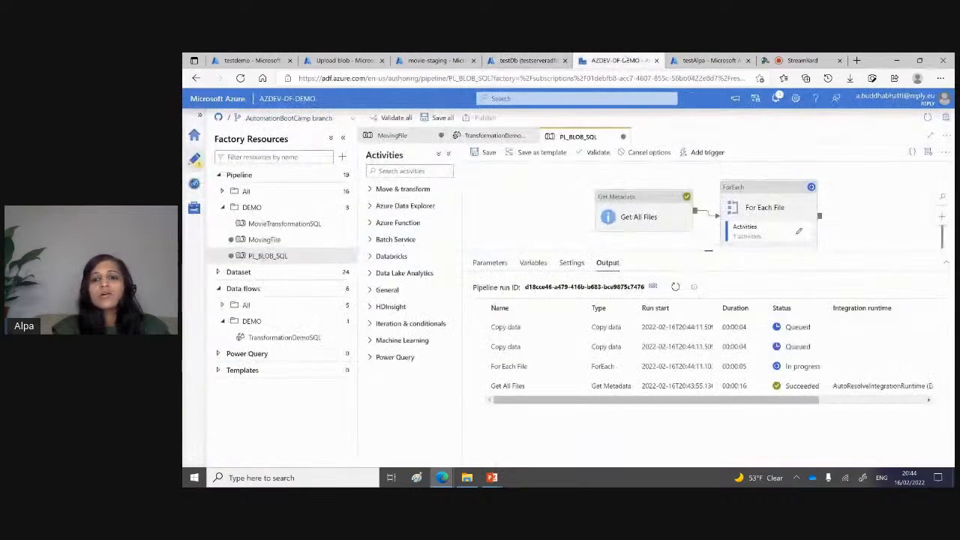
pyautogui.click(675, 286)
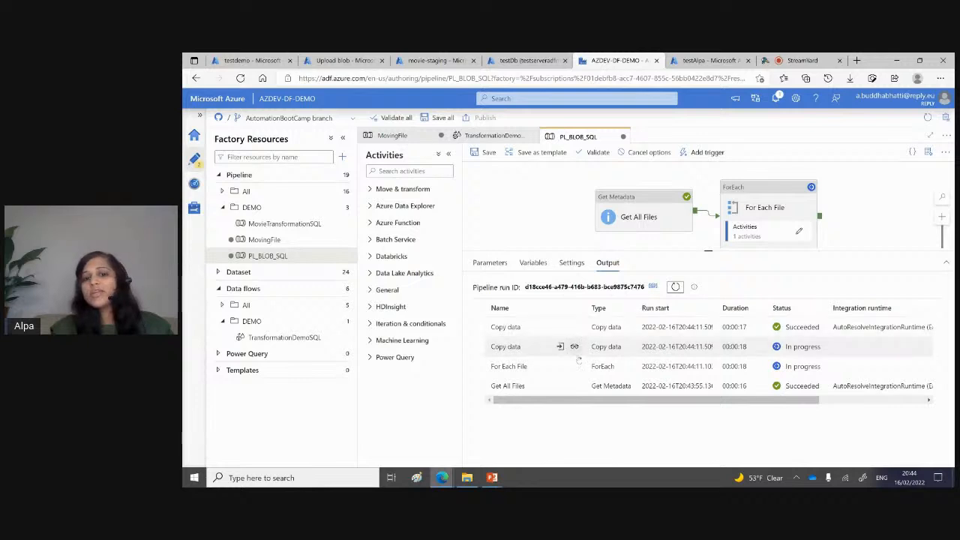
pyautogui.moveTo(575, 329)
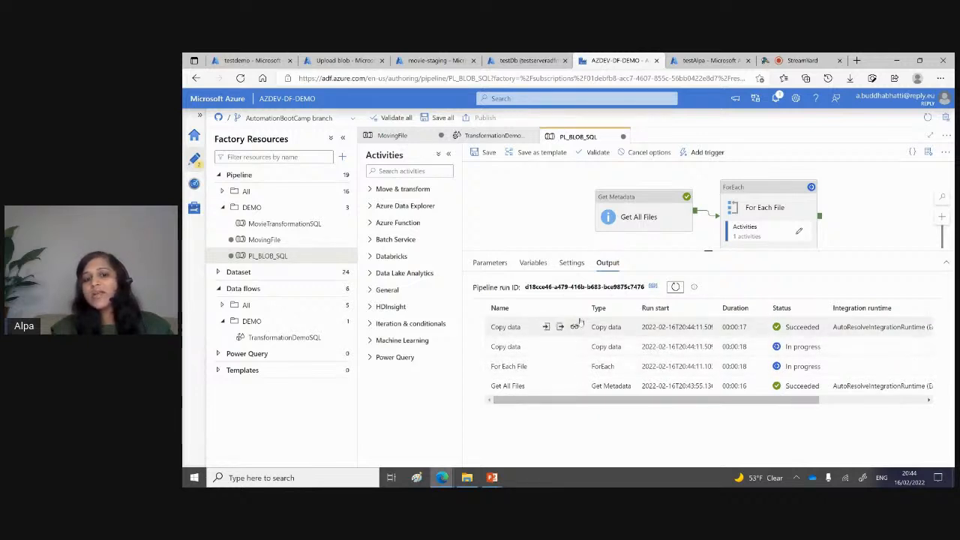
pyautogui.click(575, 366)
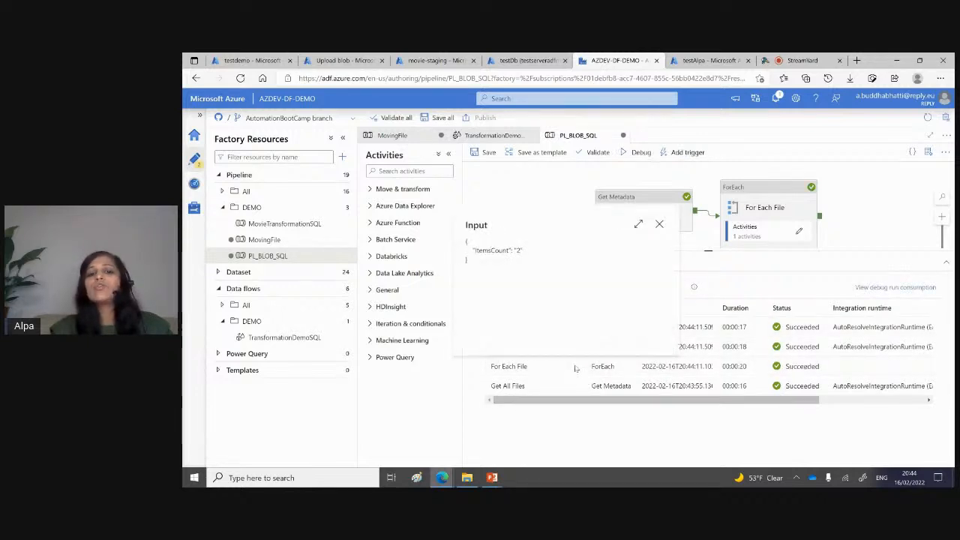
pyautogui.click(659, 224)
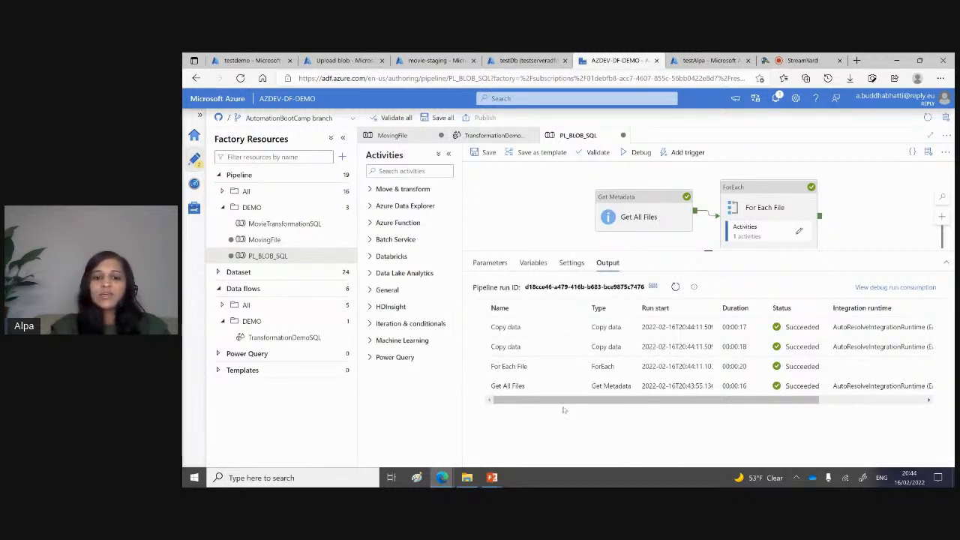
# Step: Inspect the childItems list in the Get All Files activity's output
pyautogui.click(573, 385)
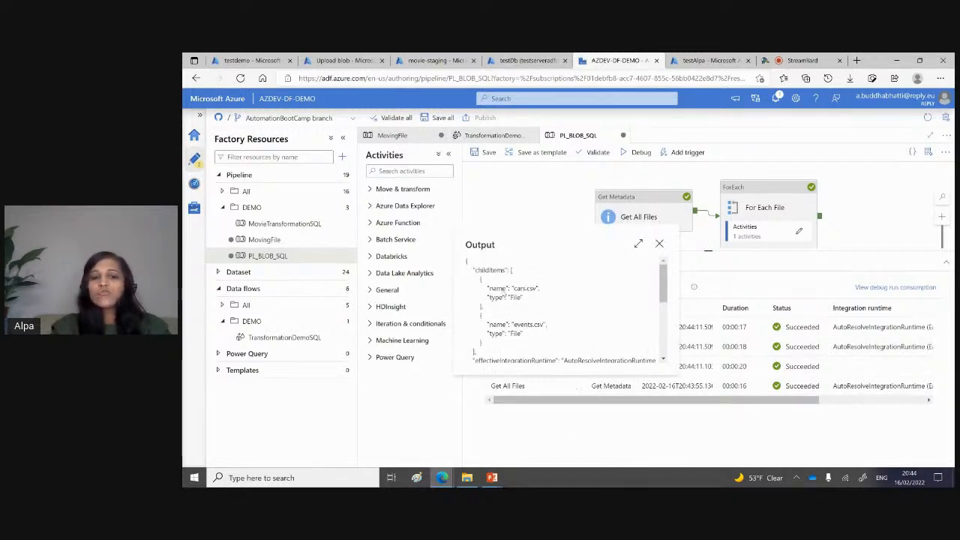
pyautogui.doubleClick(489, 270)
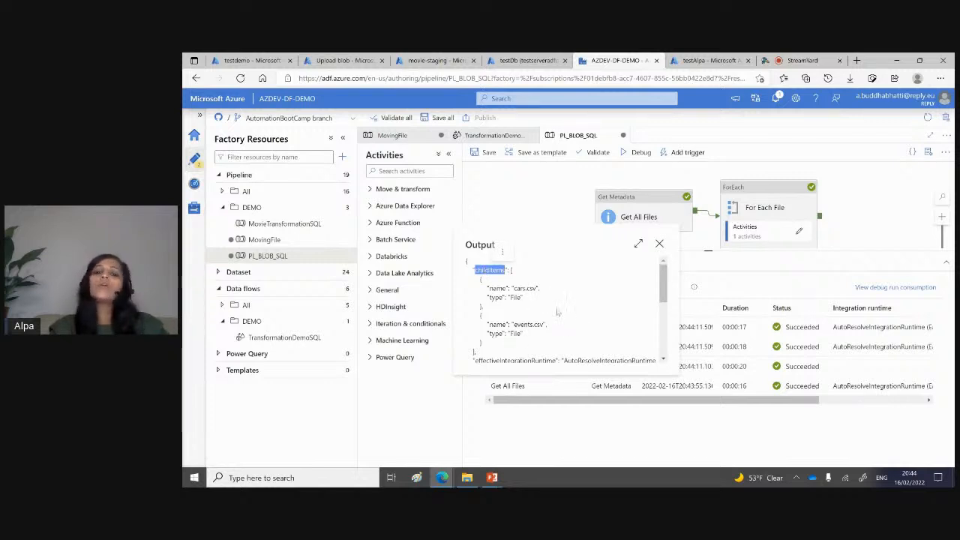
pyautogui.click(659, 244)
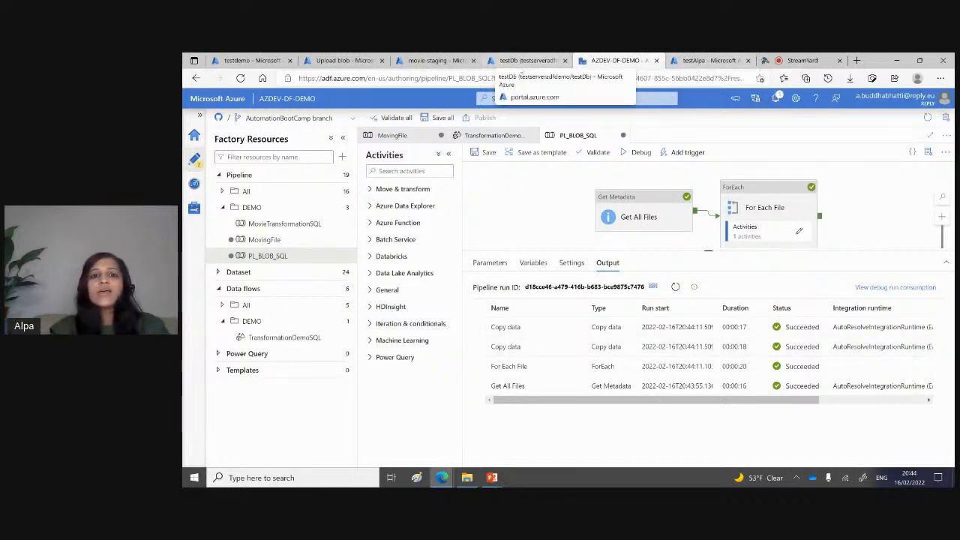
# Step: Expand the tables in the testDb query editor and open a new query from the dbo.cars table
pyautogui.click(504, 60)
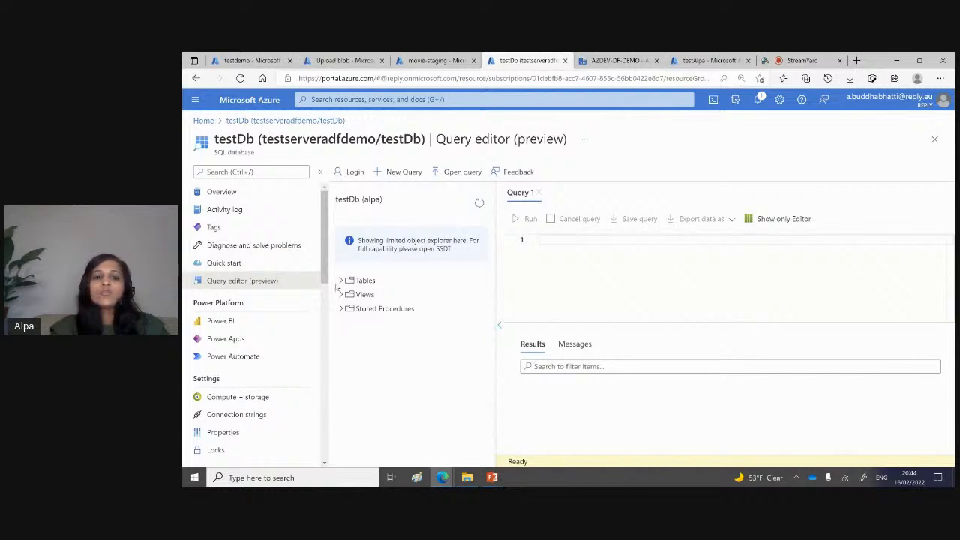
pyautogui.click(341, 281)
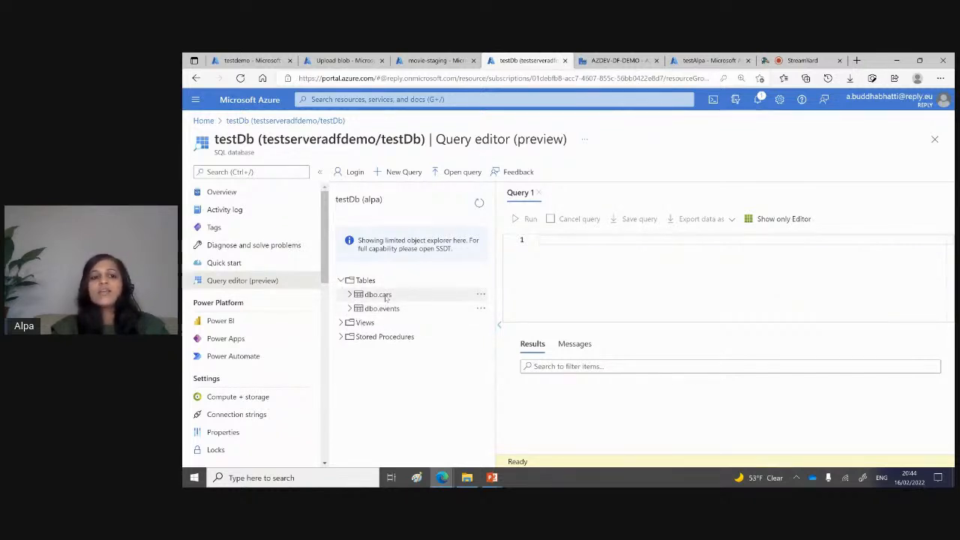
pyautogui.rightClick(384, 295)
pyautogui.click(418, 305)
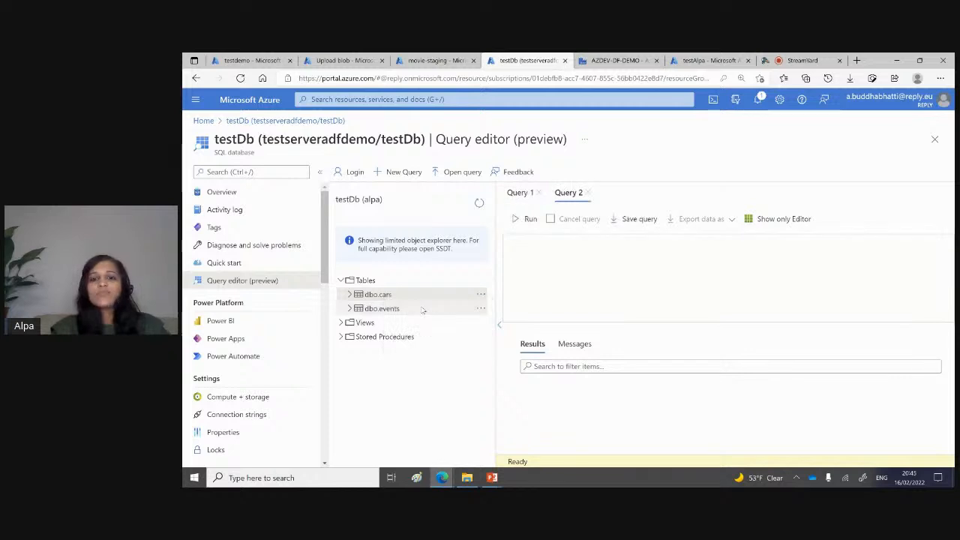
# Step: View the movie-staging container and refresh the blob list of the file-in container
pyautogui.click(419, 61)
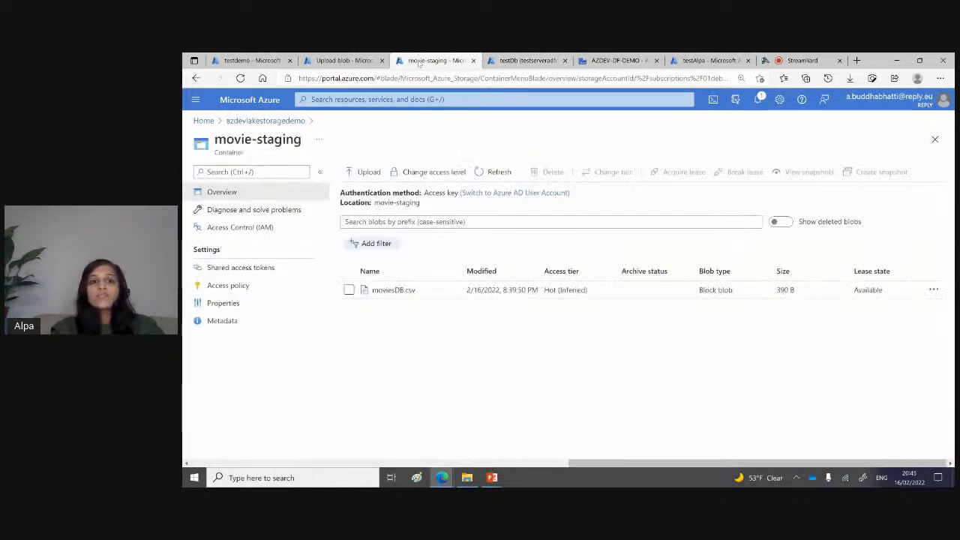
pyautogui.click(358, 61)
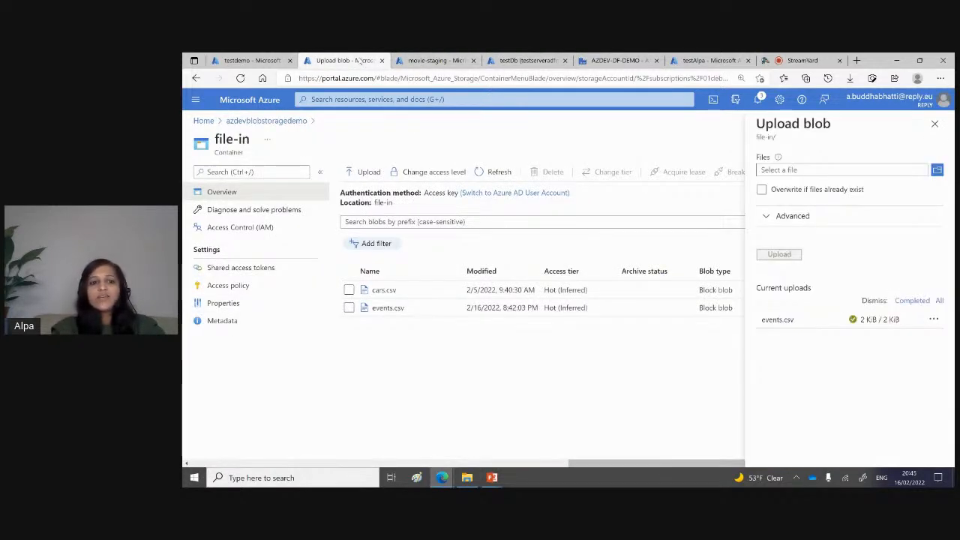
pyautogui.click(510, 173)
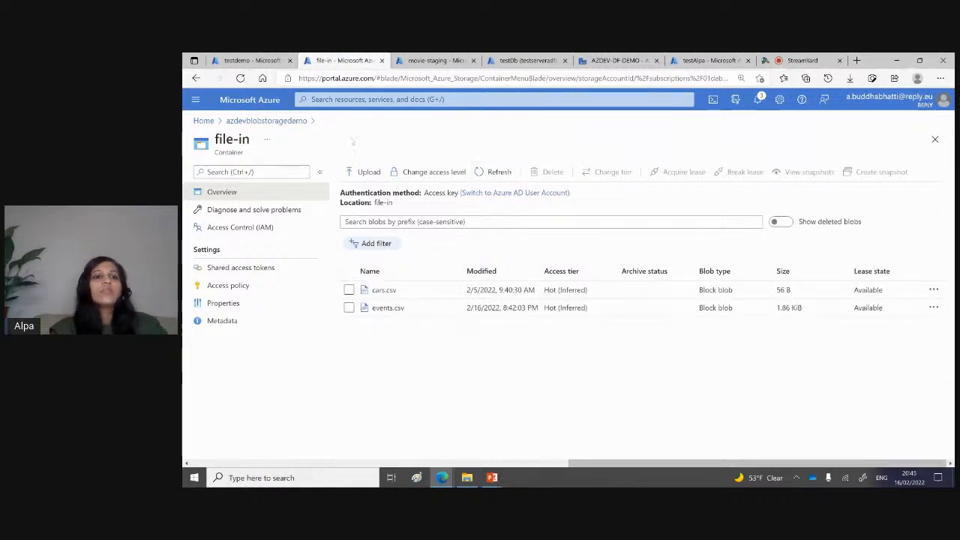
# Step: Open the testdemo resource group and browse the open windows to switch away from it
pyautogui.click(259, 60)
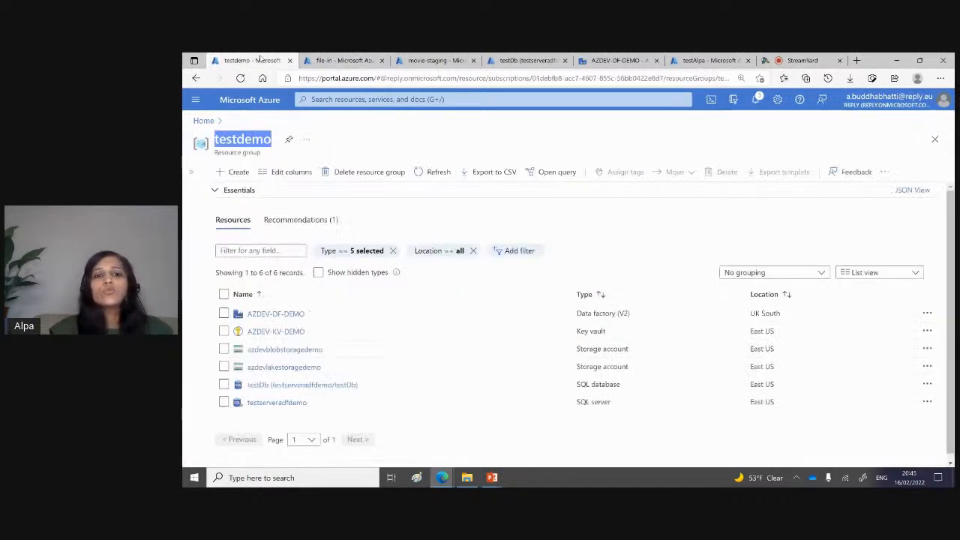
pyautogui.hotkey('alt', 'Tab')
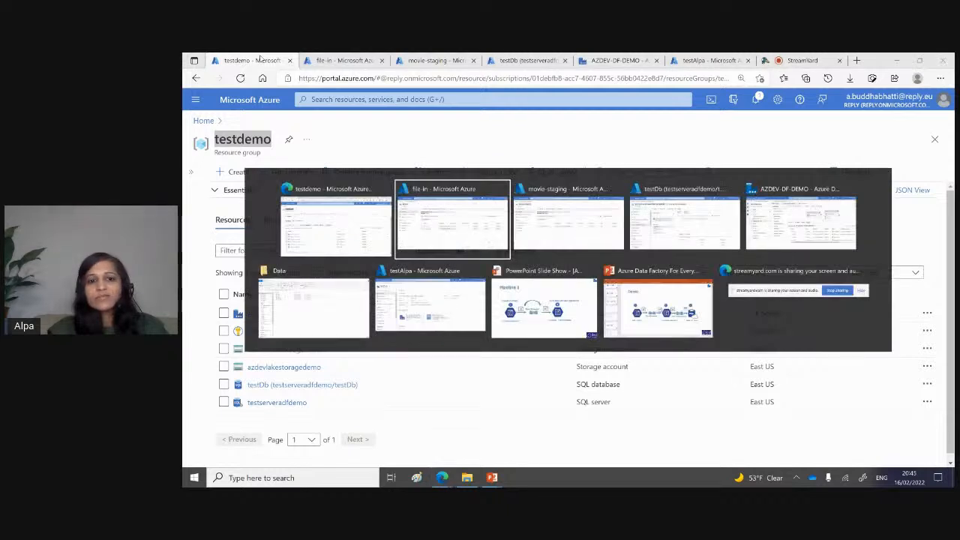
pyautogui.hotkey('alt', 'Tab')
pyautogui.hotkey('alt', 'Tab')
pyautogui.hotkey('alt', 'Tab')
pyautogui.hotkey('alt', 'Tab')
pyautogui.hotkey('alt', 'Tab')
pyautogui.hotkey('alt', 'Tab')
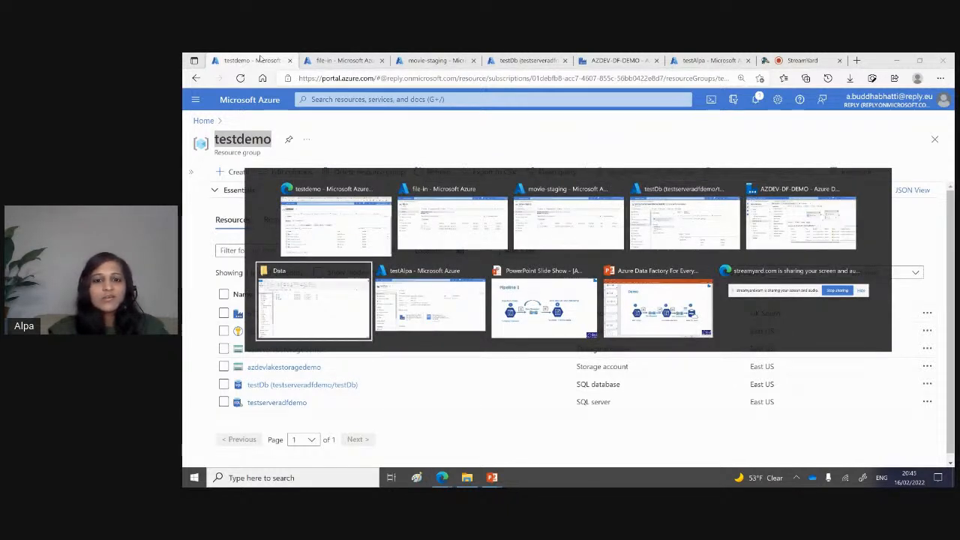
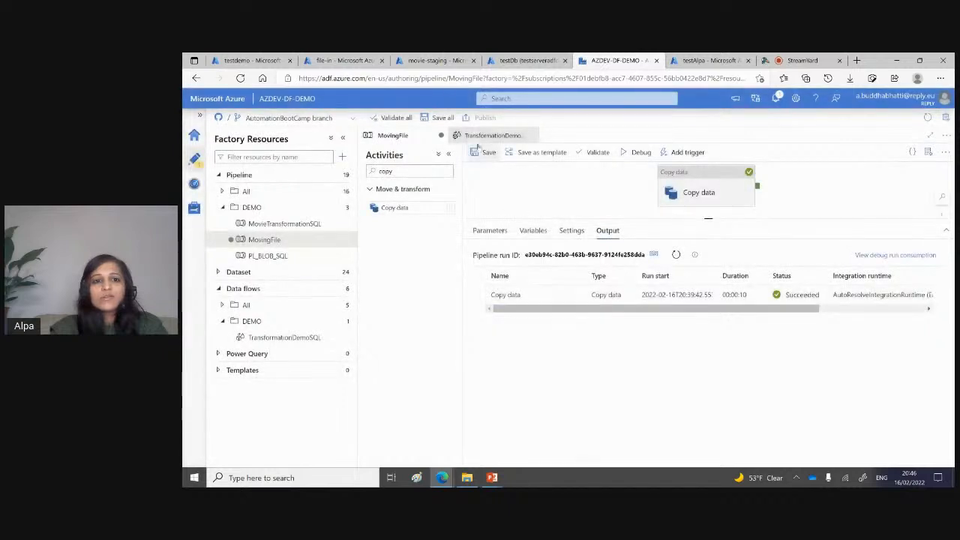
# Step: Close the MovingFile pipeline, discarding its unsaved changes, and open the MovieTransformationSQL pipeline
pyautogui.click(441, 137)
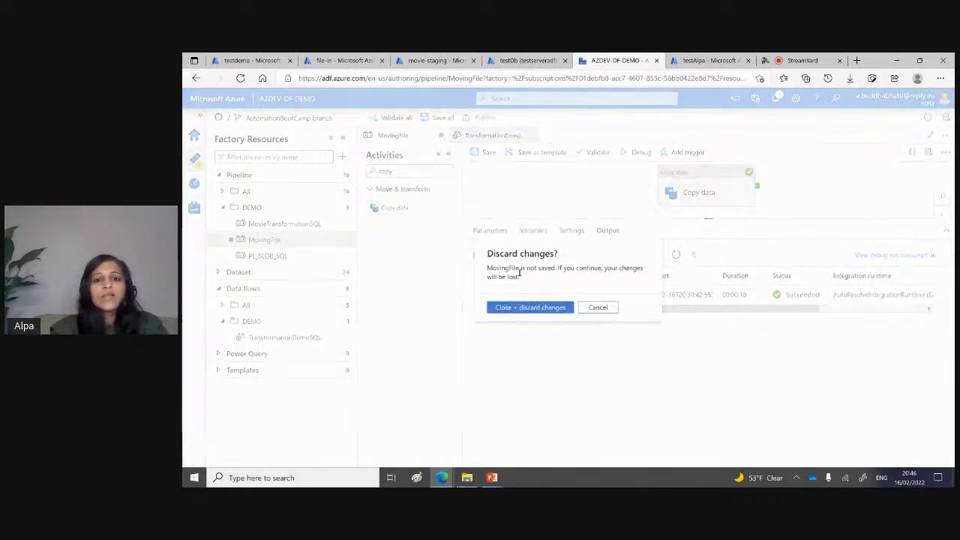
pyautogui.click(524, 309)
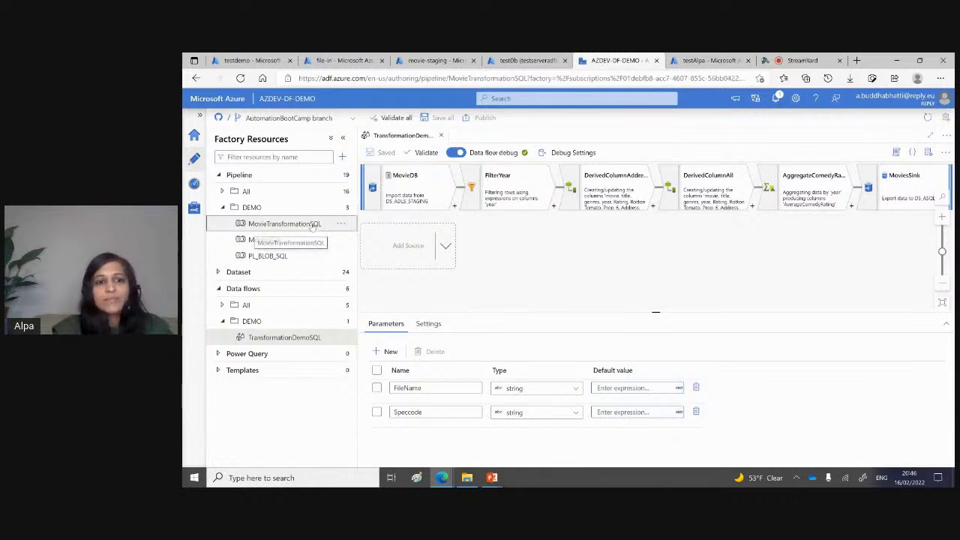
pyautogui.click(313, 227)
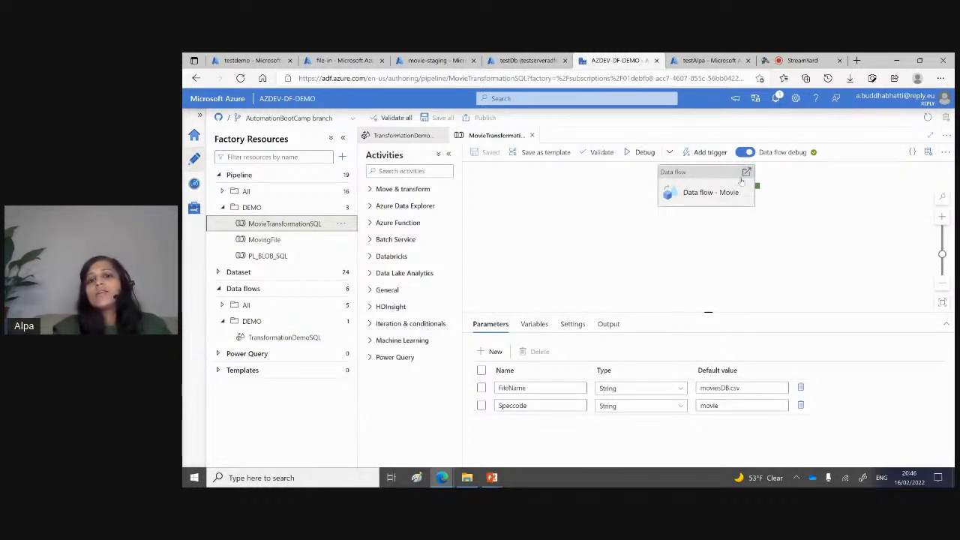
# Step: Add a trial Data flow activity to the MovieTransformationSQL pipeline, look through its settings and parameters, and delete it
pyautogui.click(413, 172)
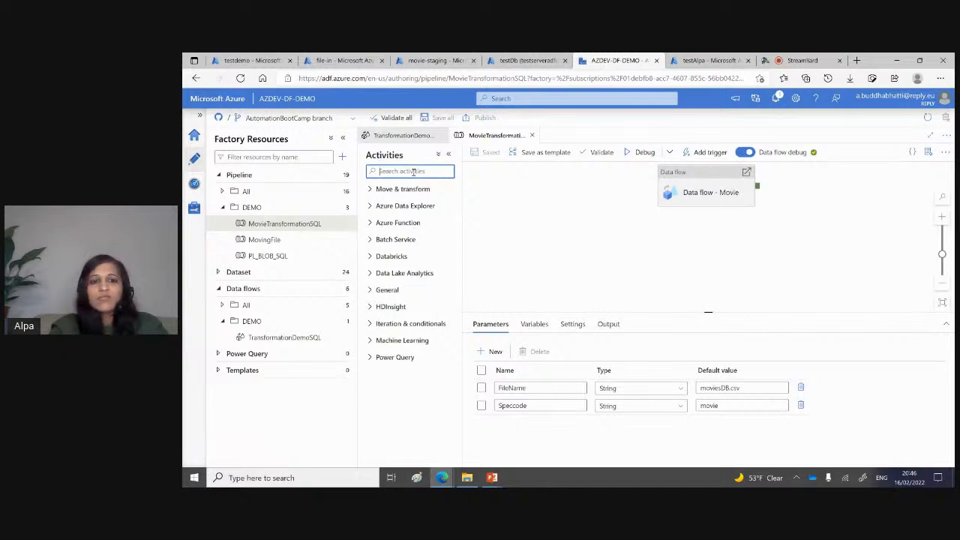
pyautogui.write('data')
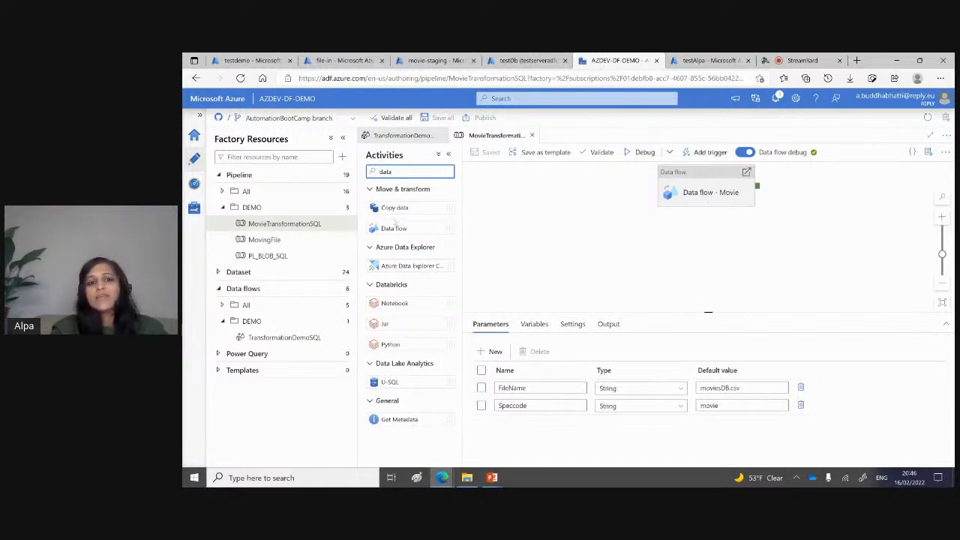
pyautogui.moveTo(390, 230); pyautogui.dragTo(528, 220)
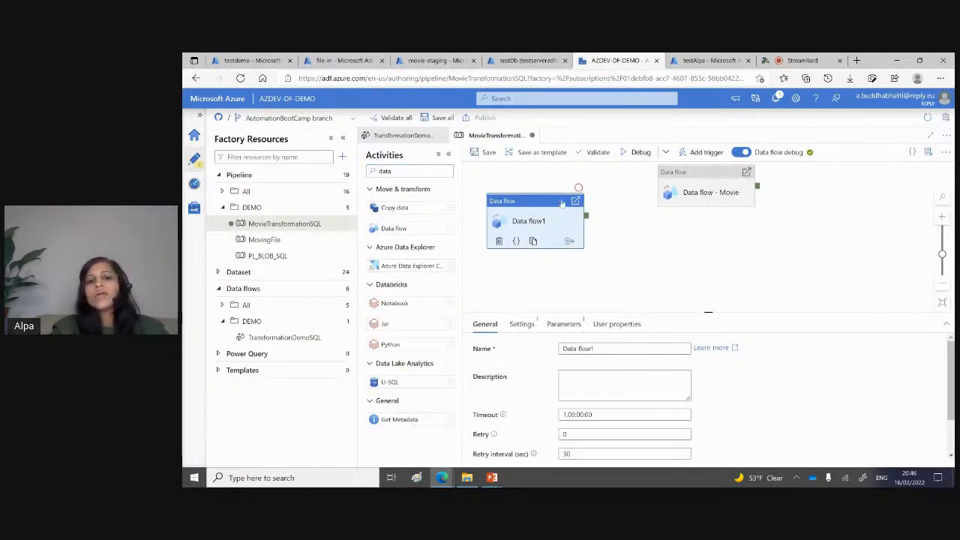
pyautogui.click(521, 323)
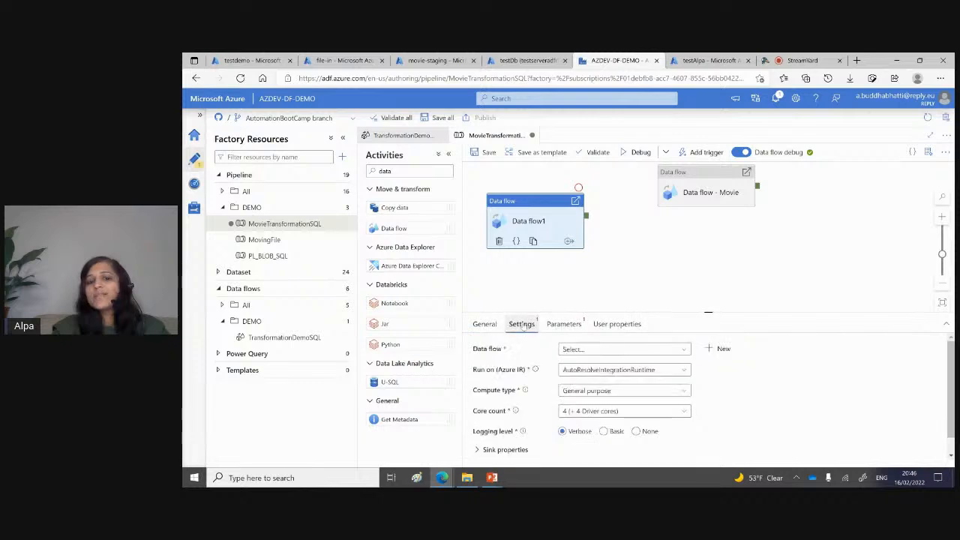
pyautogui.click(563, 324)
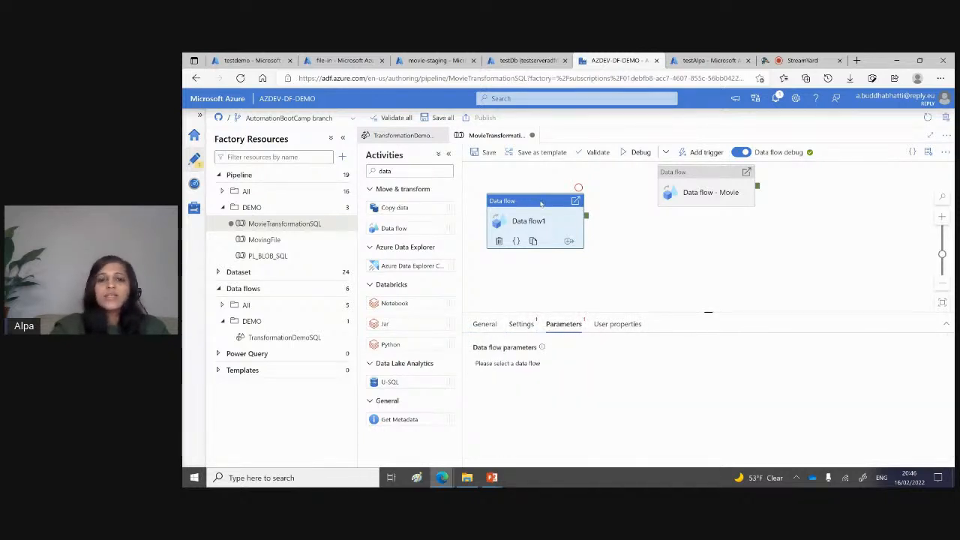
pyautogui.press('Delete')
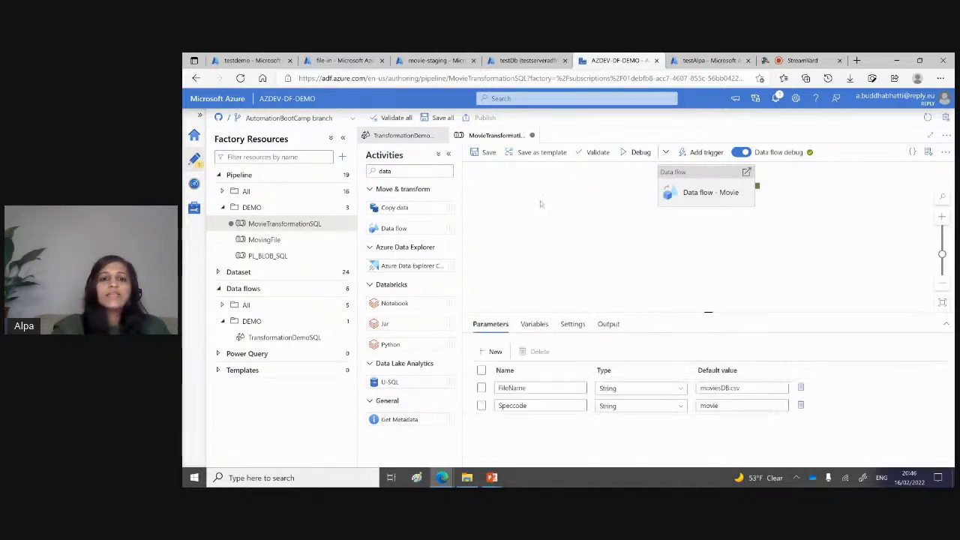
# Step: Open the data flow behind the Data flow - Movie activity and examine the MovieDB source and the FilterYear condition
pyautogui.doubleClick(697, 194)
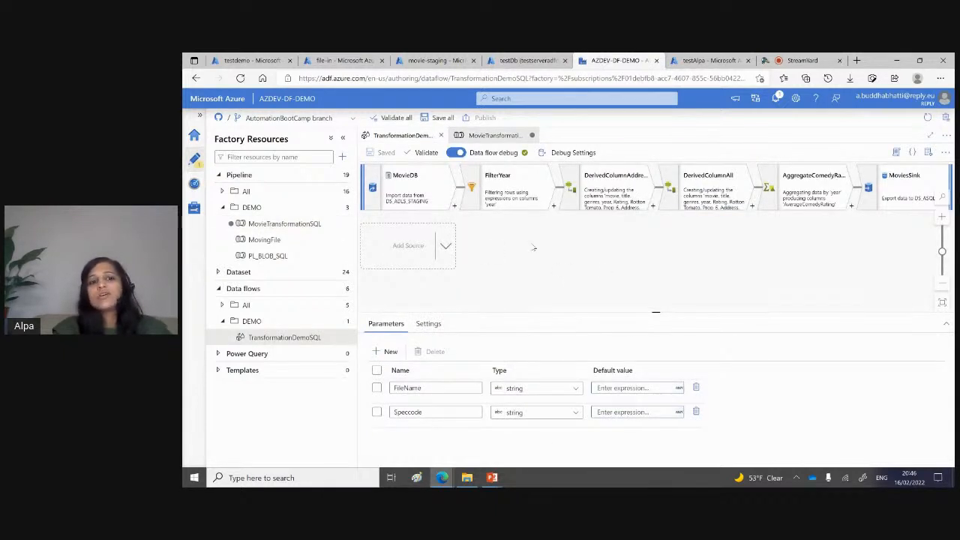
pyautogui.click(397, 187)
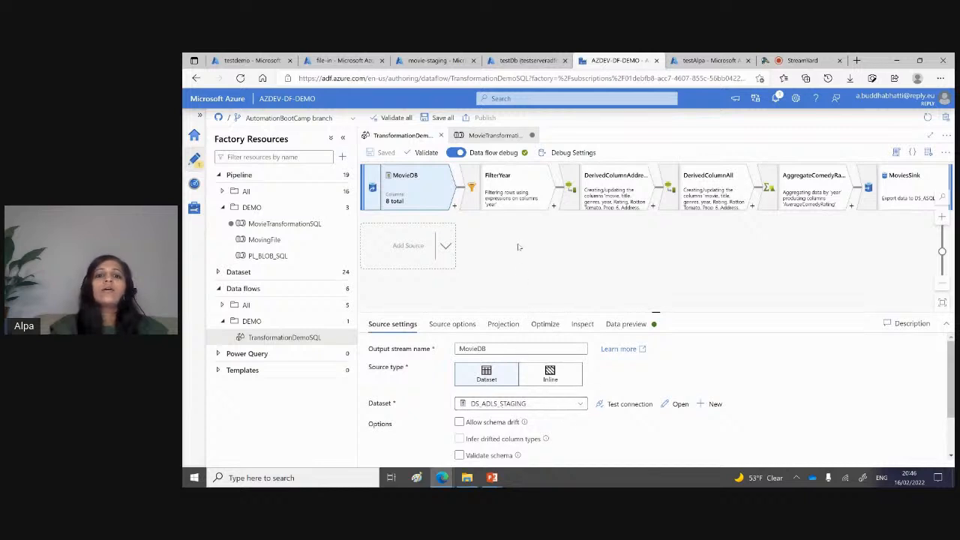
pyautogui.click(508, 201)
pyautogui.click(461, 419)
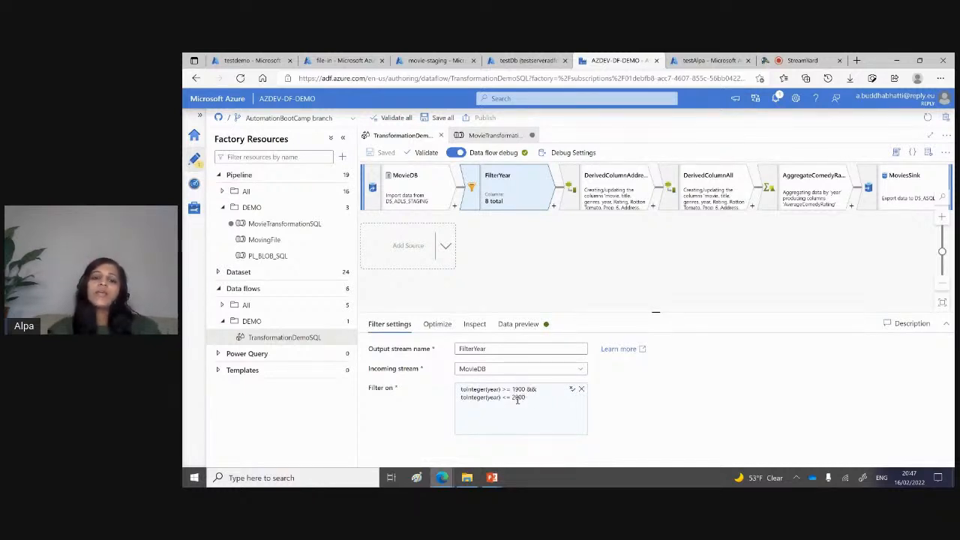
pyautogui.click(544, 398)
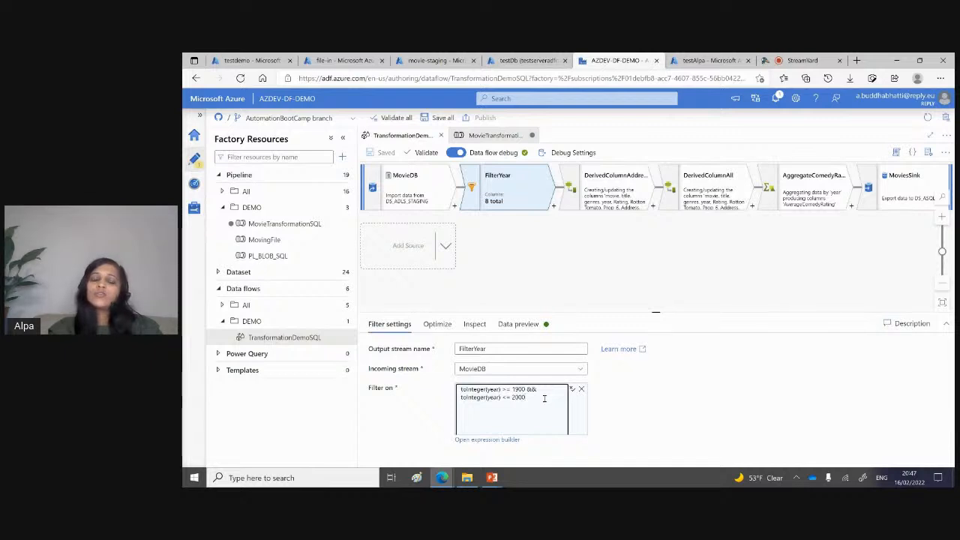
pyautogui.click(502, 440)
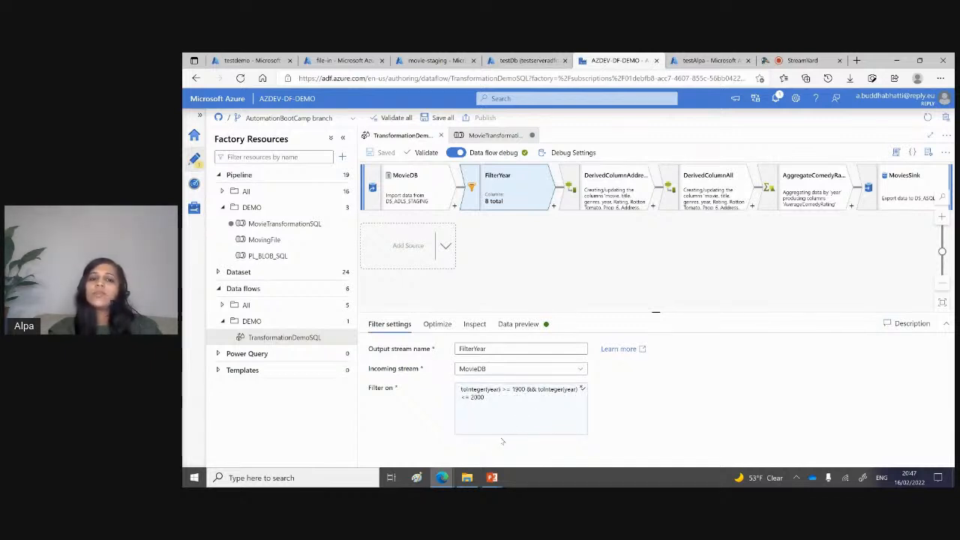
pyautogui.click(507, 424)
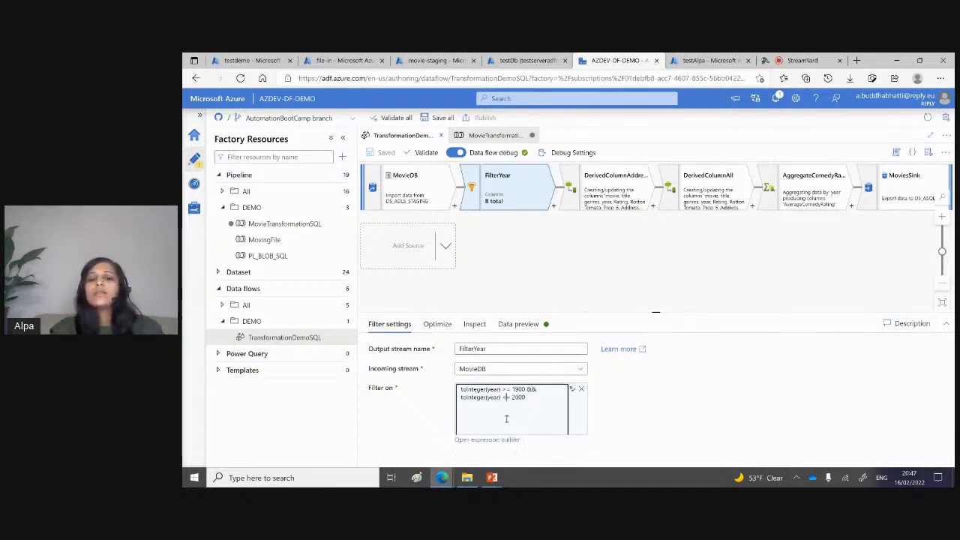
pyautogui.click(491, 444)
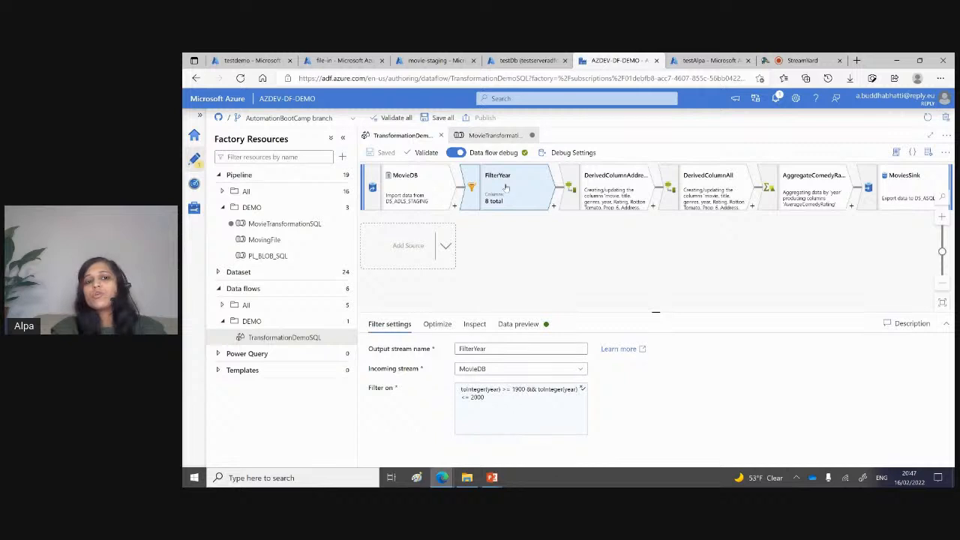
# Step: Open the AllAddress column of DerivedColumnAddress in the expression builder and examine its regexReplace expression
pyautogui.click(616, 190)
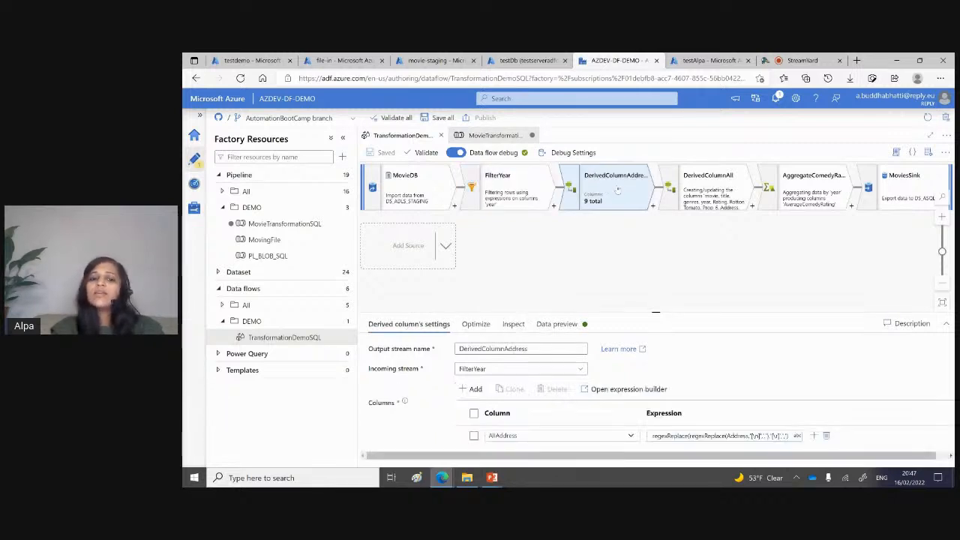
pyautogui.moveTo(656, 309); pyautogui.dragTo(663, 210)
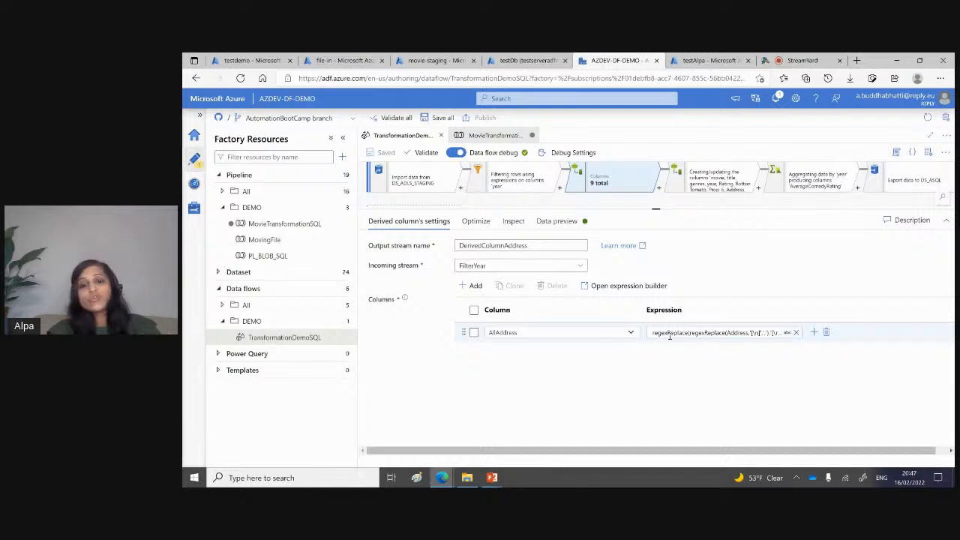
pyautogui.click(783, 333)
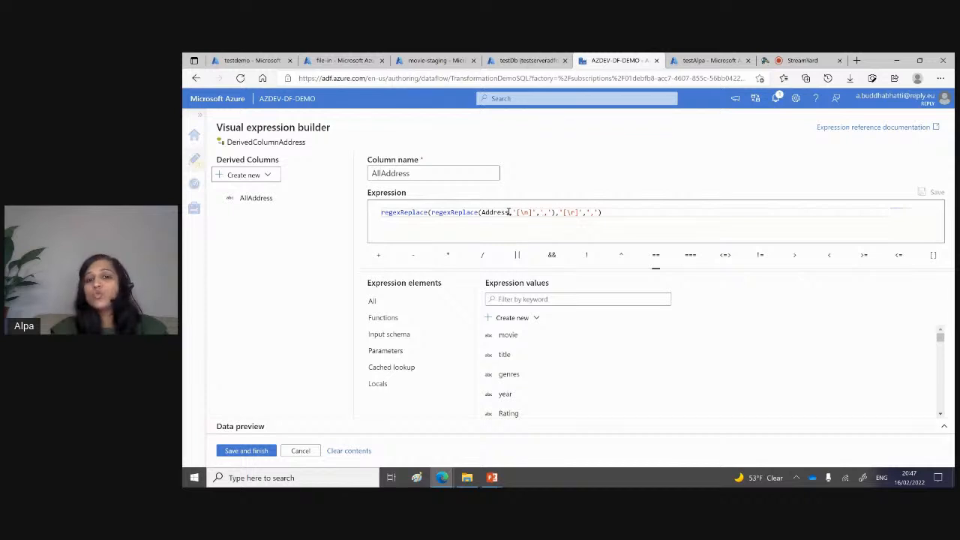
pyautogui.click(597, 213)
pyautogui.moveTo(594, 212); pyautogui.dragTo(591, 213)
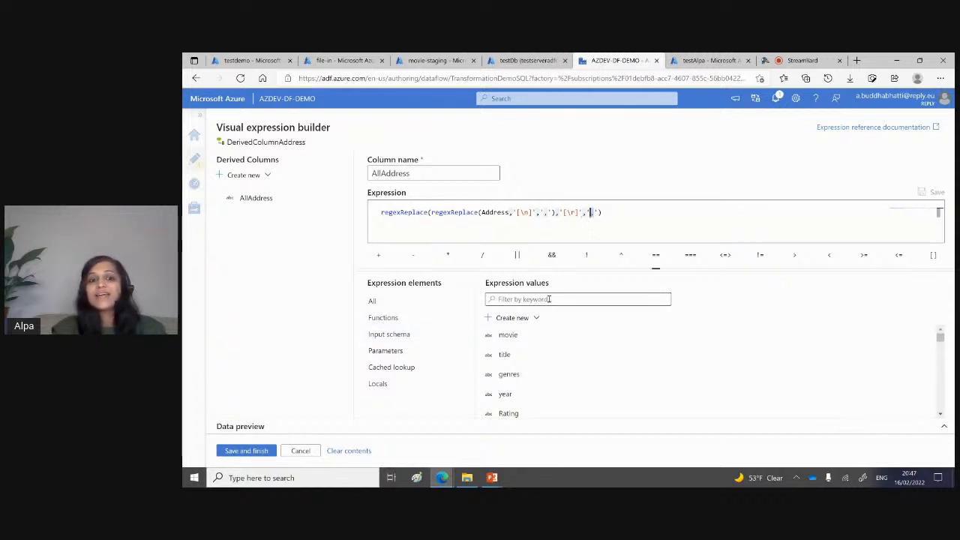
# Step: Browse the available functions, input schema and parameters in the expression builder, and leave it without saving
pyautogui.moveTo(939, 337); pyautogui.dragTo(942, 361)
pyautogui.moveTo(511, 336)
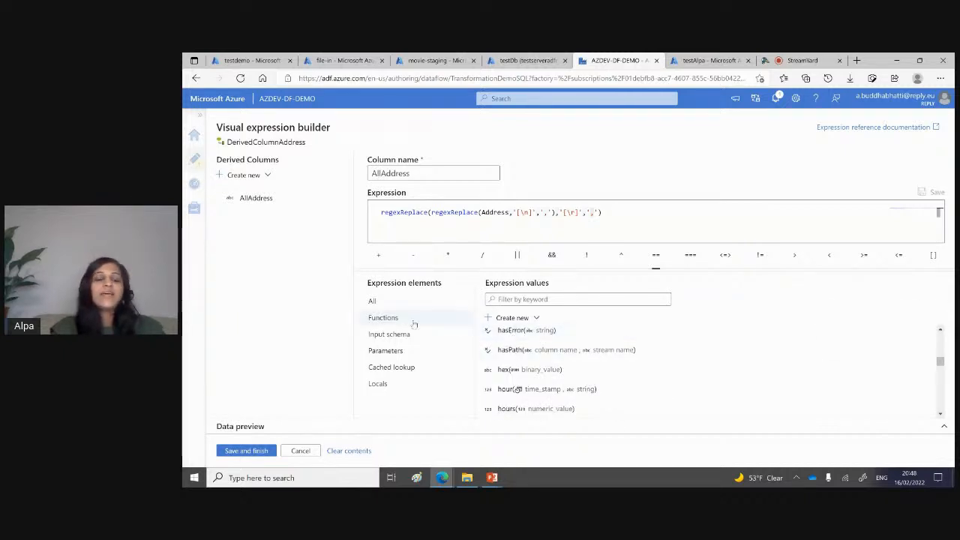
pyautogui.click(377, 339)
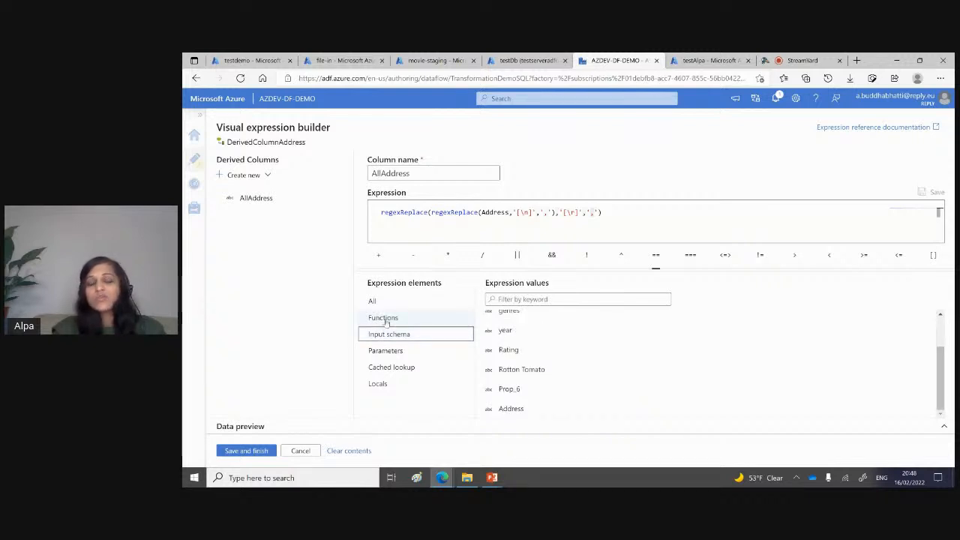
pyautogui.click(384, 319)
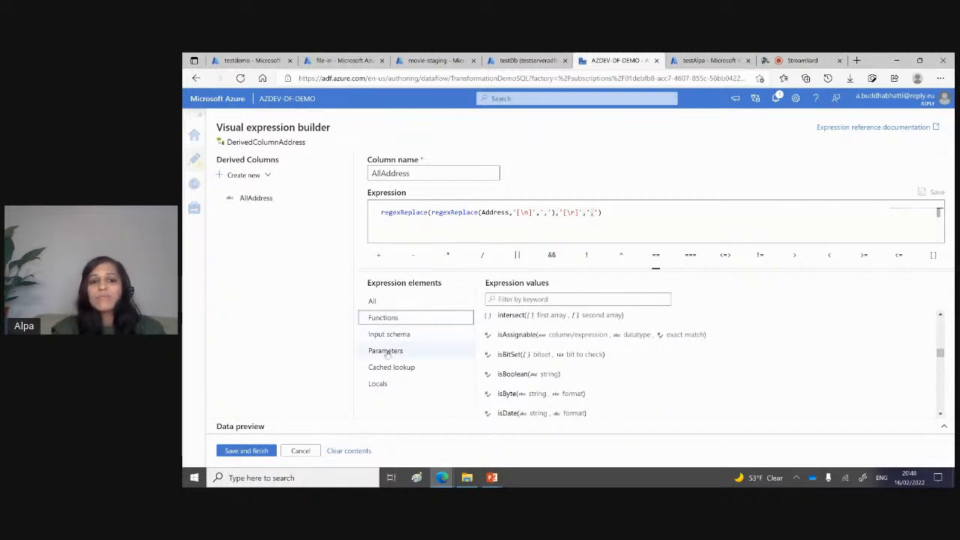
pyautogui.click(386, 352)
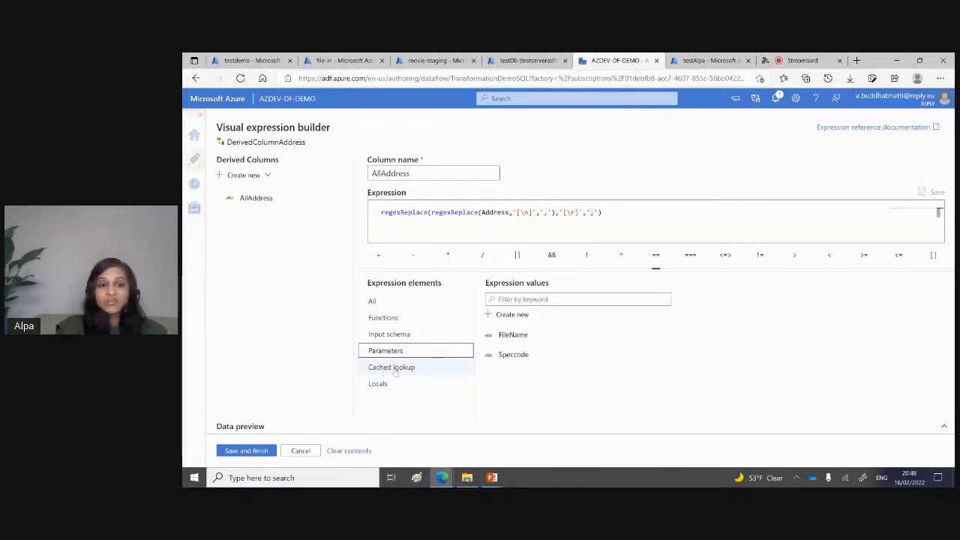
pyautogui.click(299, 450)
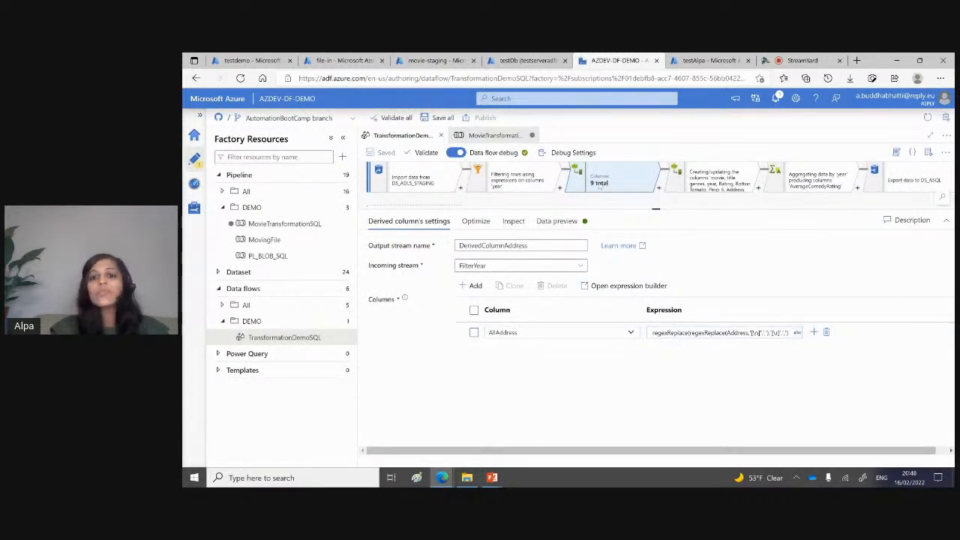
# Step: Review the split expressions of the Address 1 to Address 4 columns in DerivedColumnAll, leaving the expression builder without saving
pyautogui.click(706, 178)
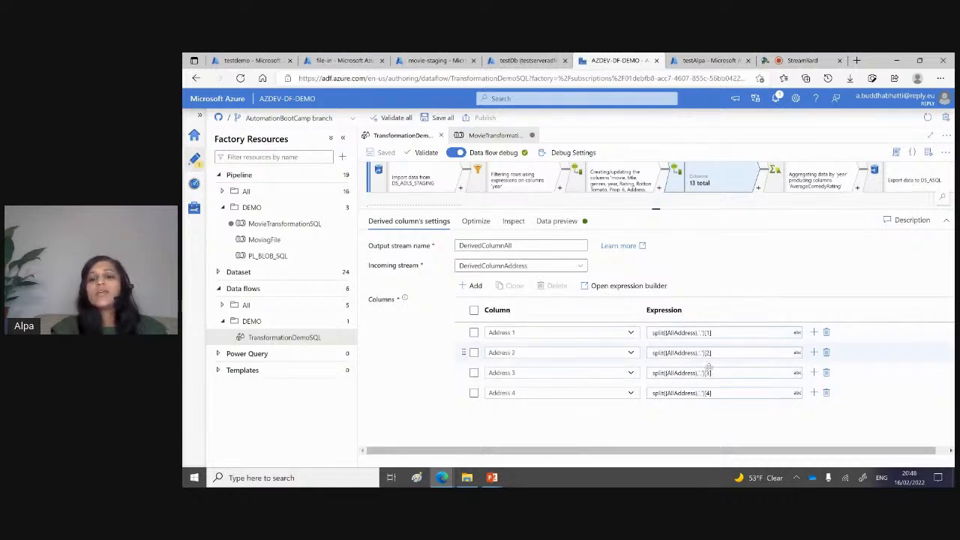
pyautogui.click(787, 334)
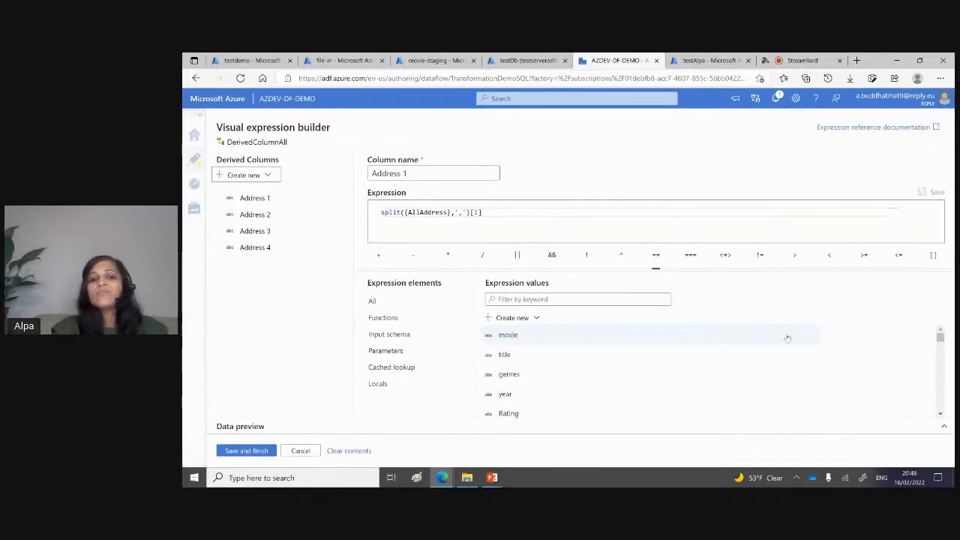
pyautogui.click(389, 211)
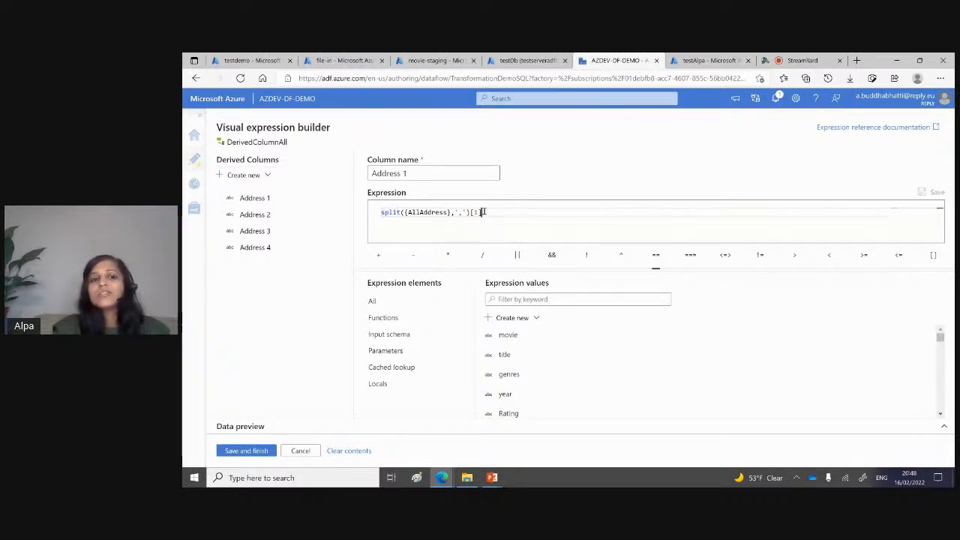
pyautogui.moveTo(483, 212); pyautogui.dragTo(405, 212)
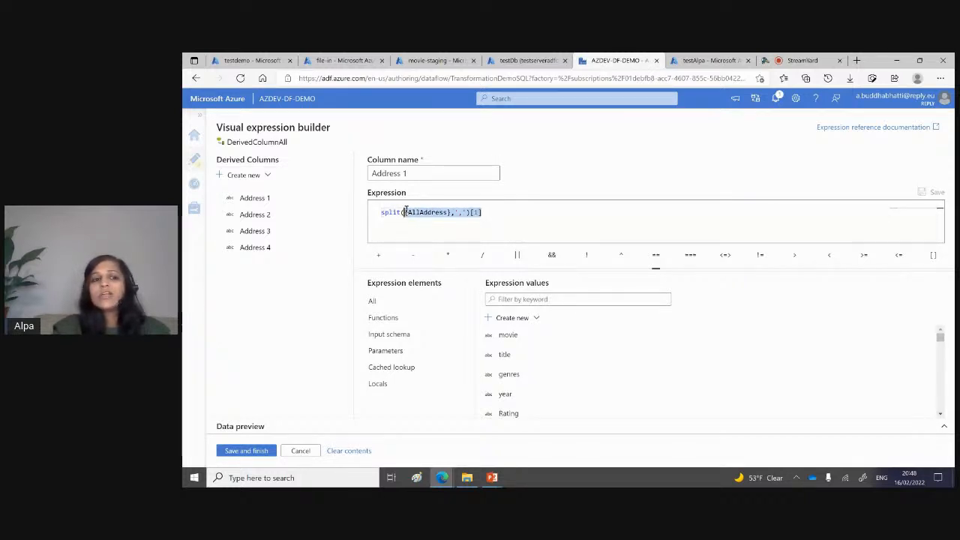
pyautogui.click(259, 215)
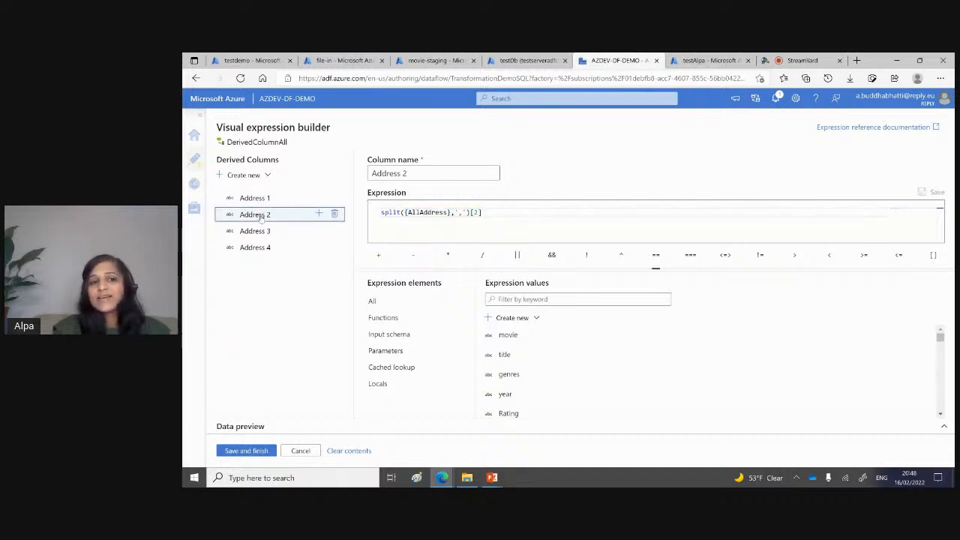
pyautogui.click(255, 231)
pyautogui.click(255, 247)
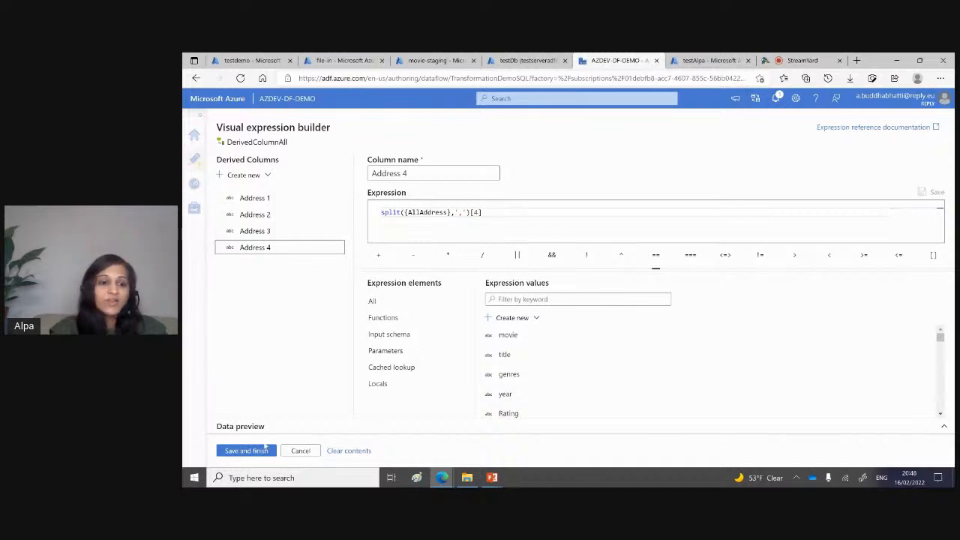
pyautogui.click(300, 451)
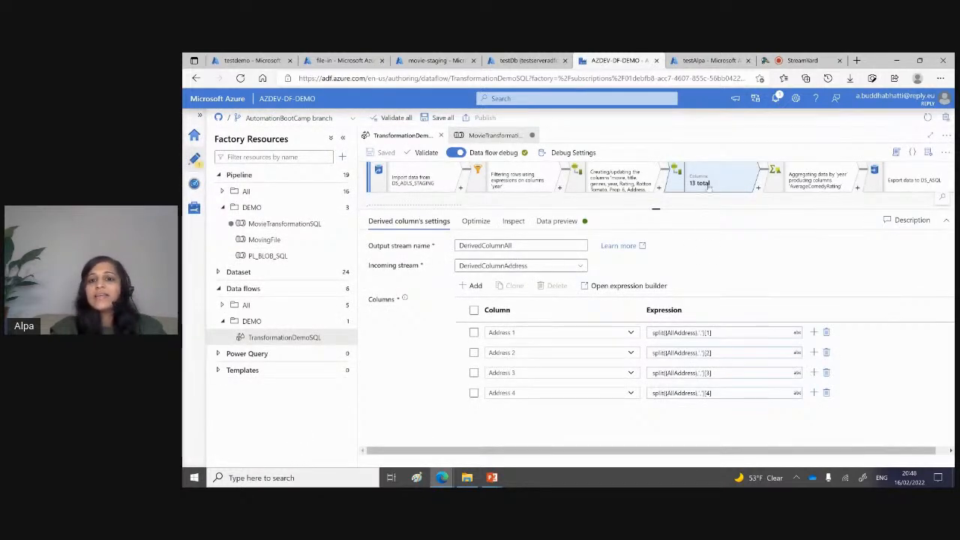
# Step: Examine the Group by column and the average rating expression of the AggregateComedyRatings transformation
pyautogui.moveTo(654, 209); pyautogui.dragTo(655, 322)
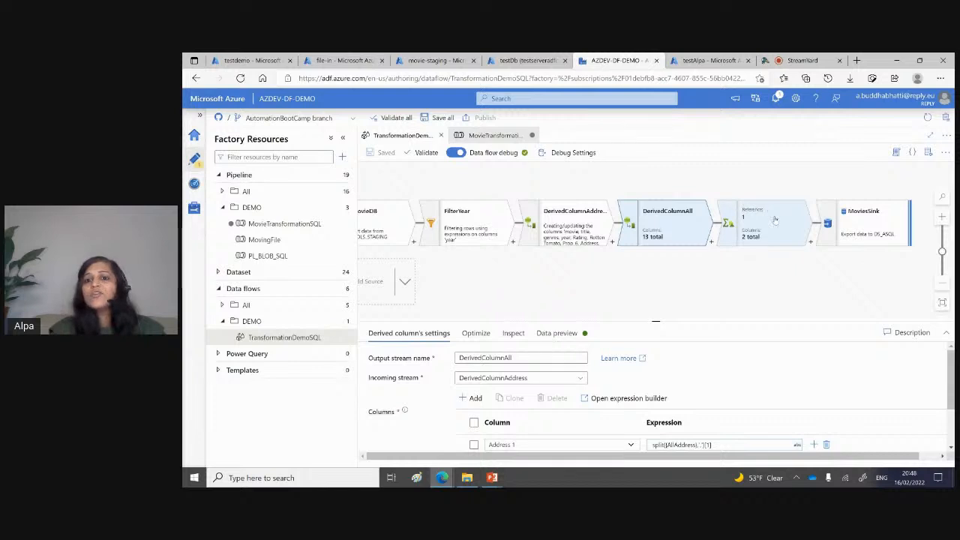
pyautogui.click(775, 219)
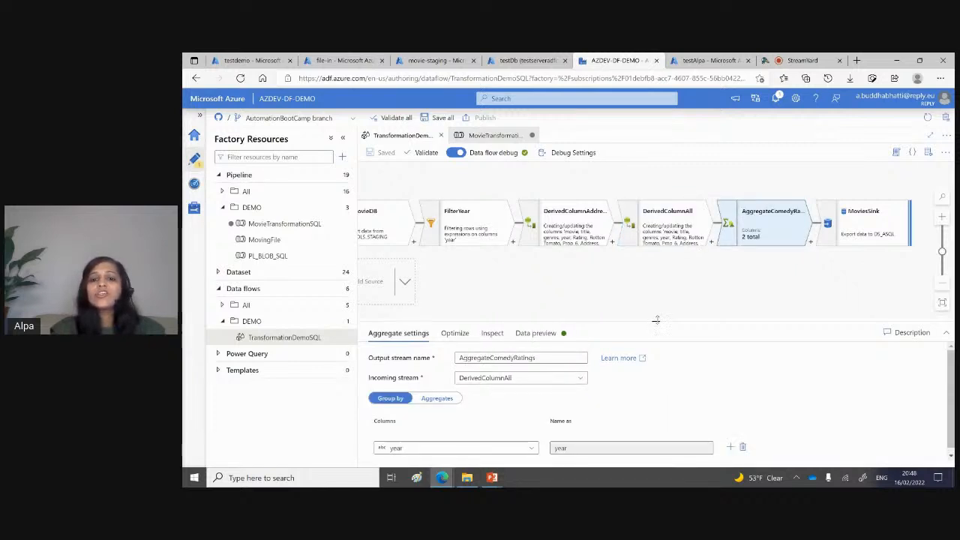
pyautogui.moveTo(656, 319); pyautogui.dragTo(668, 233)
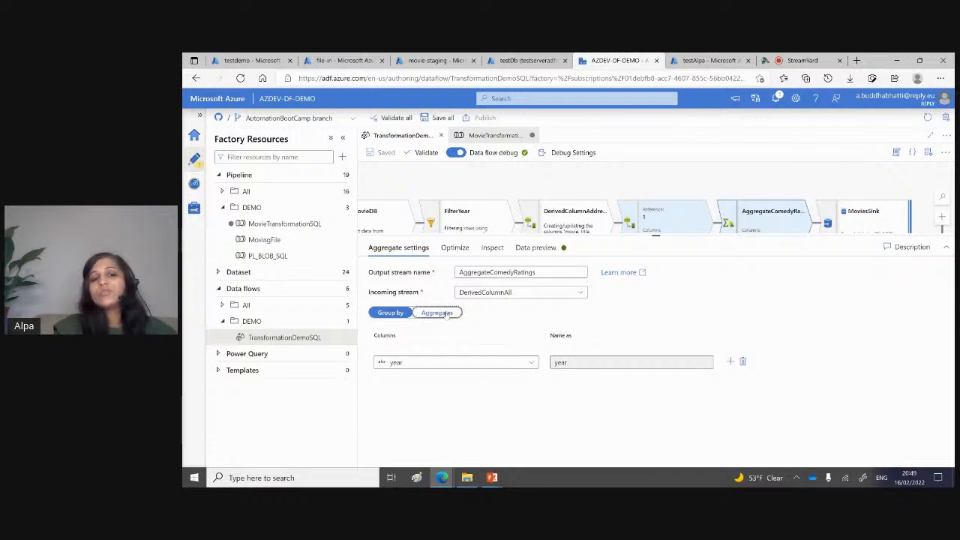
pyautogui.click(444, 312)
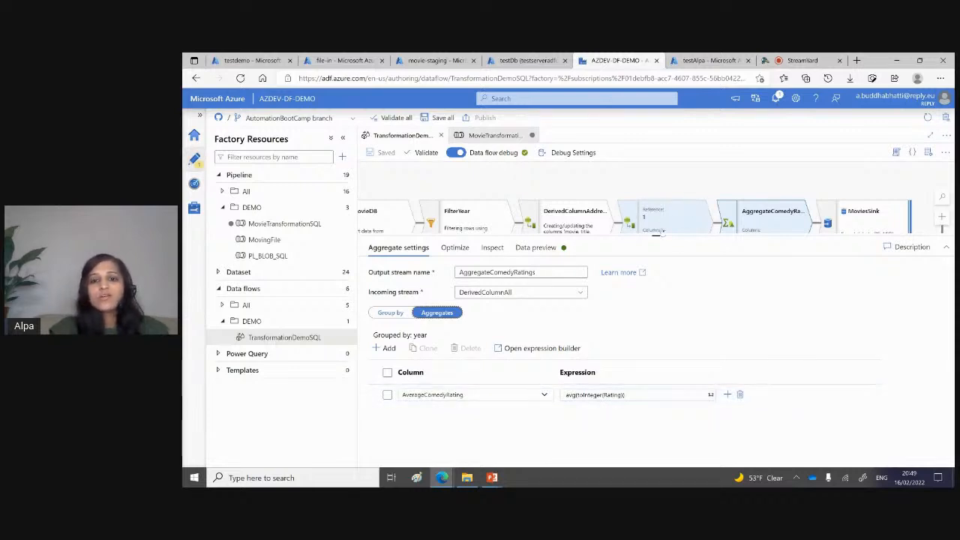
# Step: Examine the sink settings of MoviesSink, including its incoming stream, sink type and dataset
pyautogui.moveTo(656, 234); pyautogui.dragTo(655, 312)
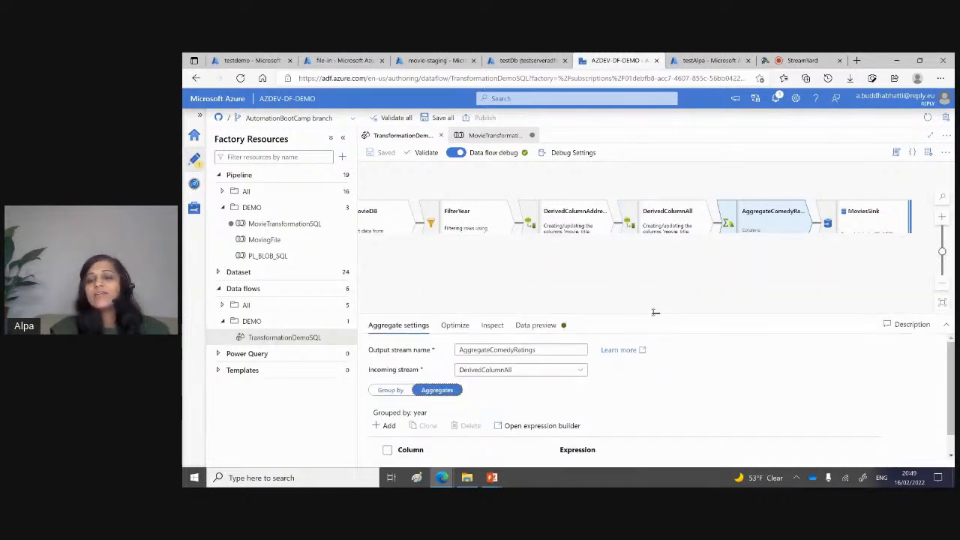
pyautogui.click(882, 214)
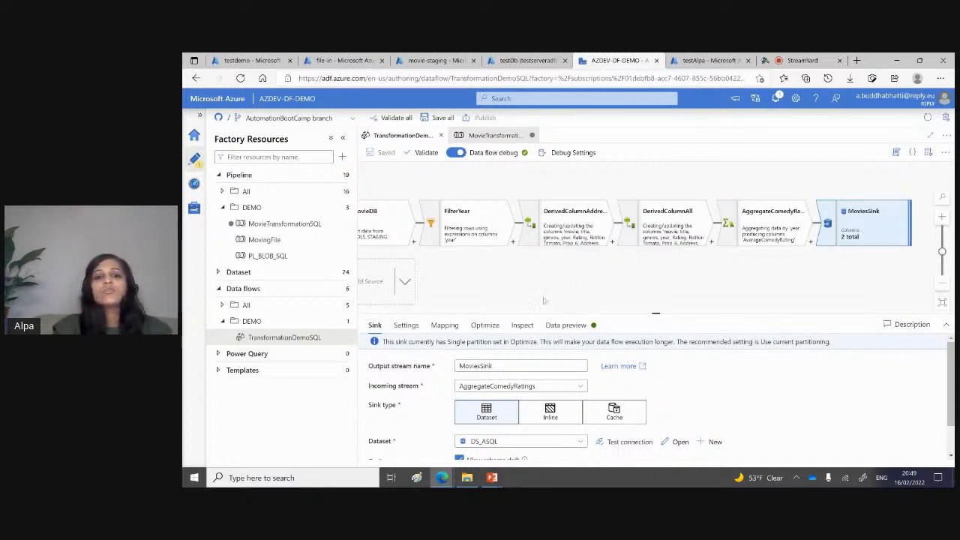
pyautogui.moveTo(524, 277); pyautogui.dragTo(551, 273)
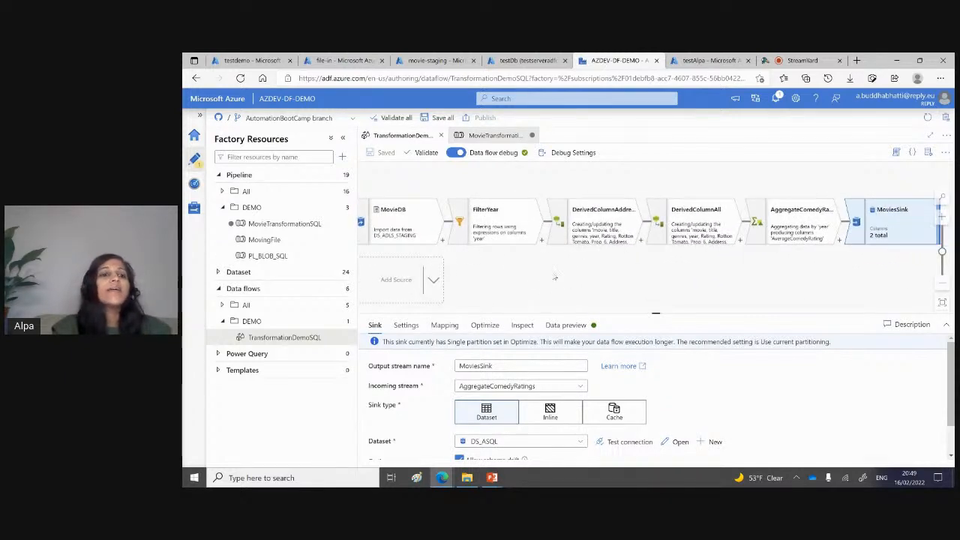
# Step: Start a debug run of the MovieTransformationSQL pipeline with FileName moviesDB.csv and Speccode movie
pyautogui.click(493, 137)
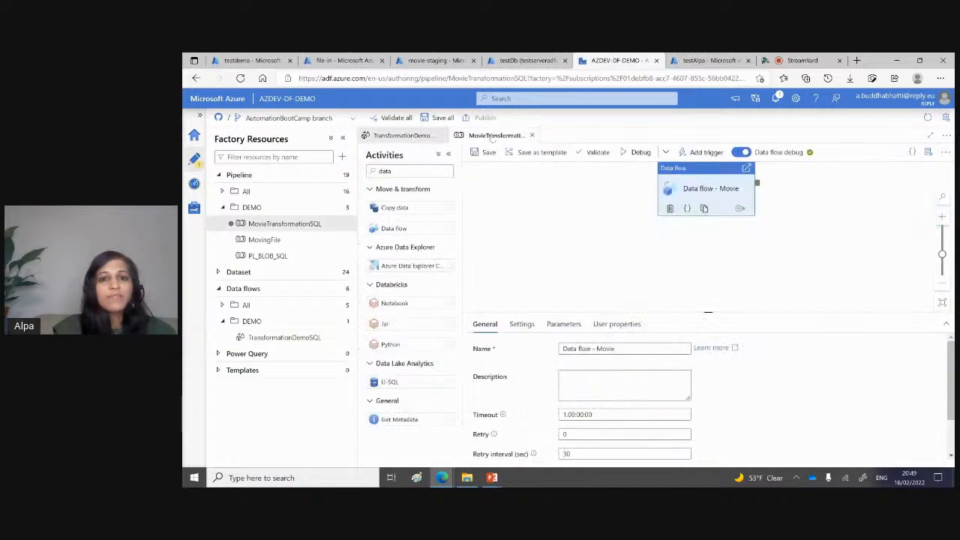
pyautogui.click(642, 152)
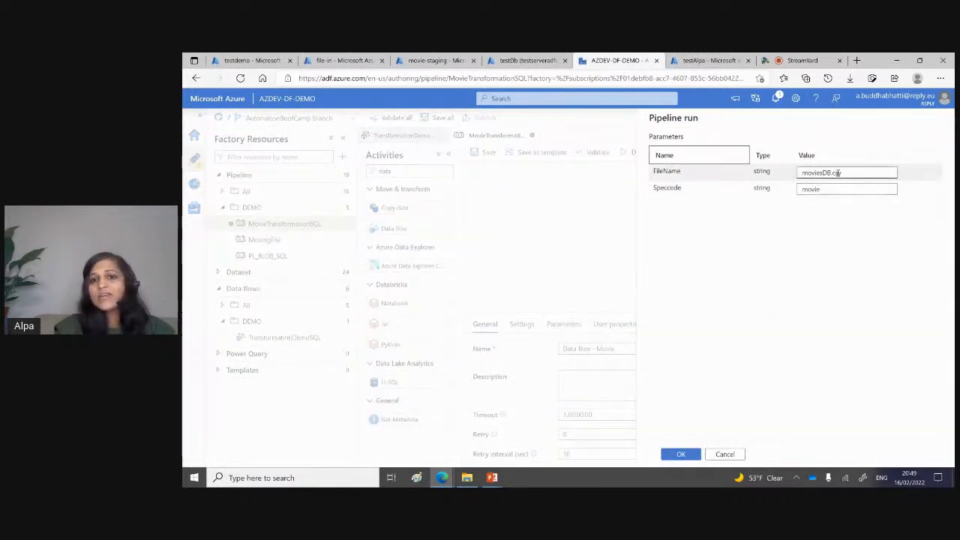
pyautogui.click(680, 455)
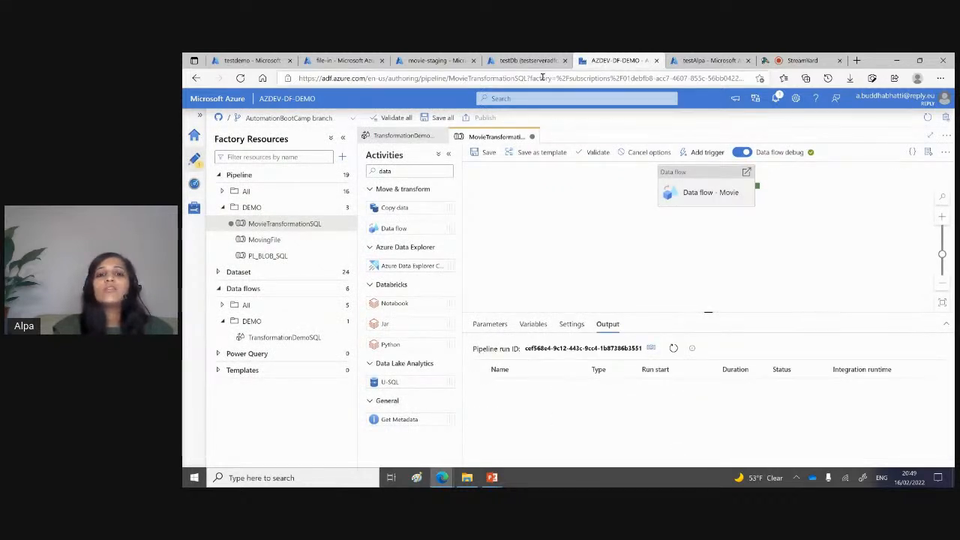
# Step: Check the source file in the movie-staging container and the testDb tables, and refresh the pipeline run's output
pyautogui.click(447, 61)
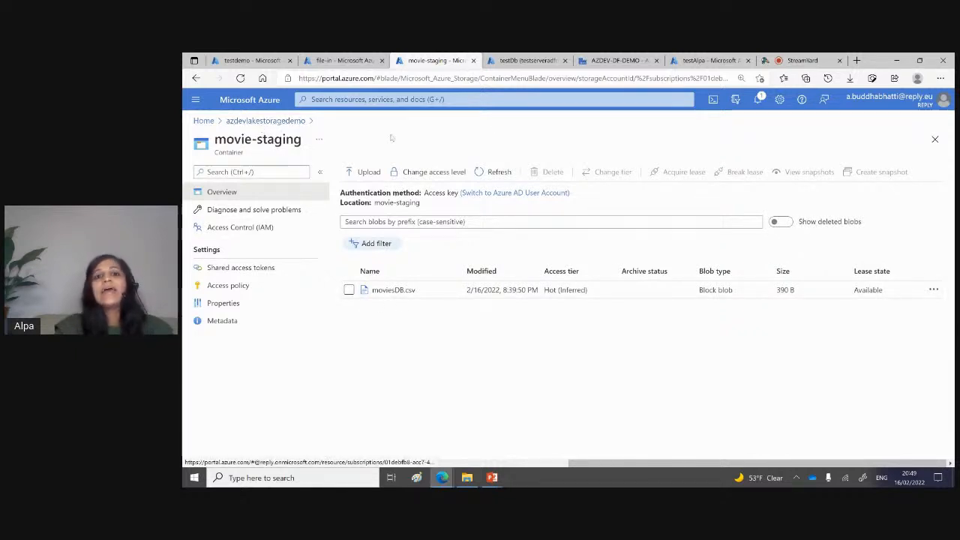
pyautogui.click(528, 60)
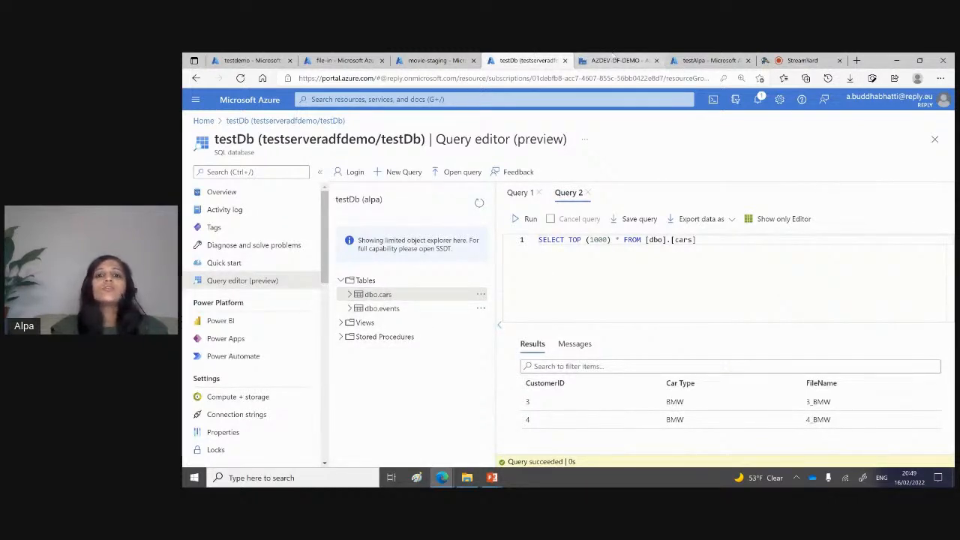
pyautogui.click(612, 61)
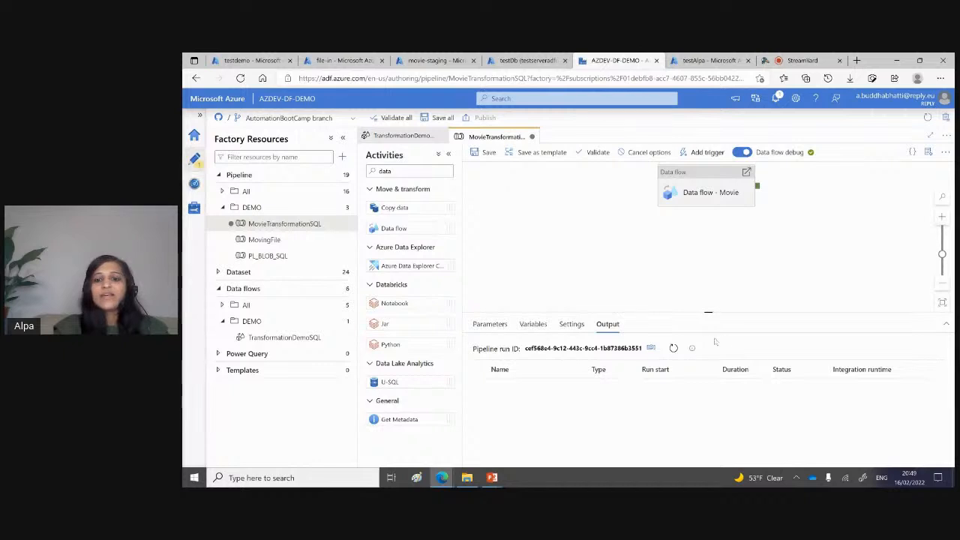
pyautogui.click(674, 348)
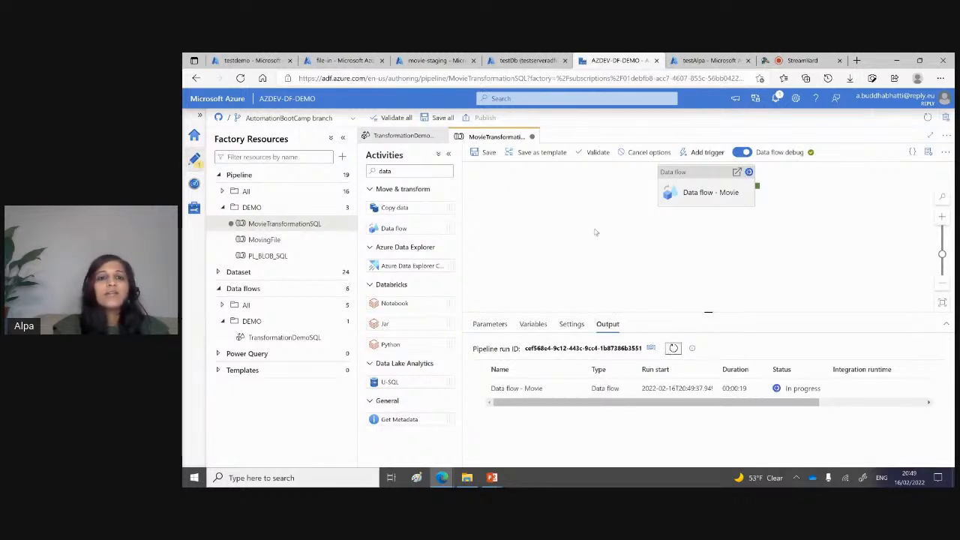
# Step: Open the data preview of the MovieDB source in TransformationDemoSQL and bring up the debug parameters it requires
pyautogui.click(401, 135)
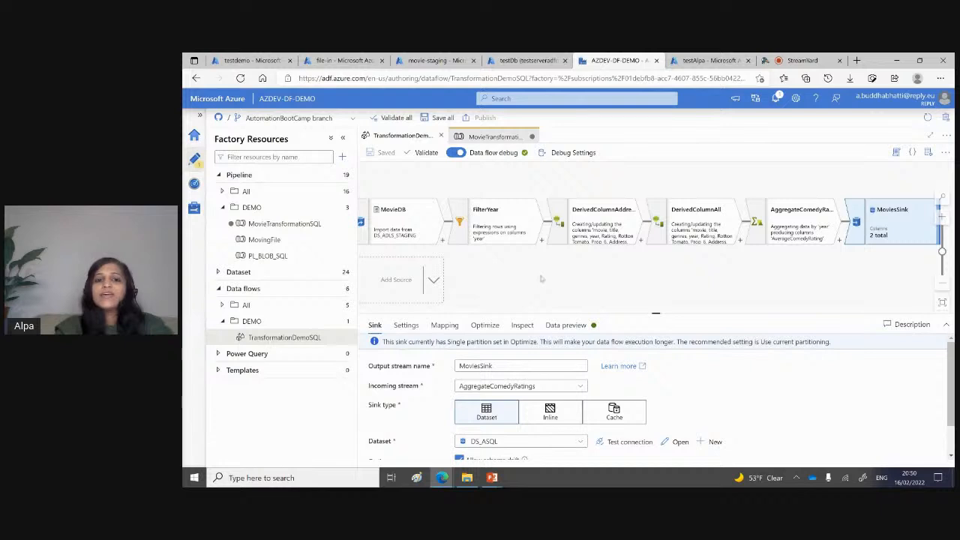
pyautogui.moveTo(541, 279); pyautogui.dragTo(564, 264)
pyautogui.click(433, 212)
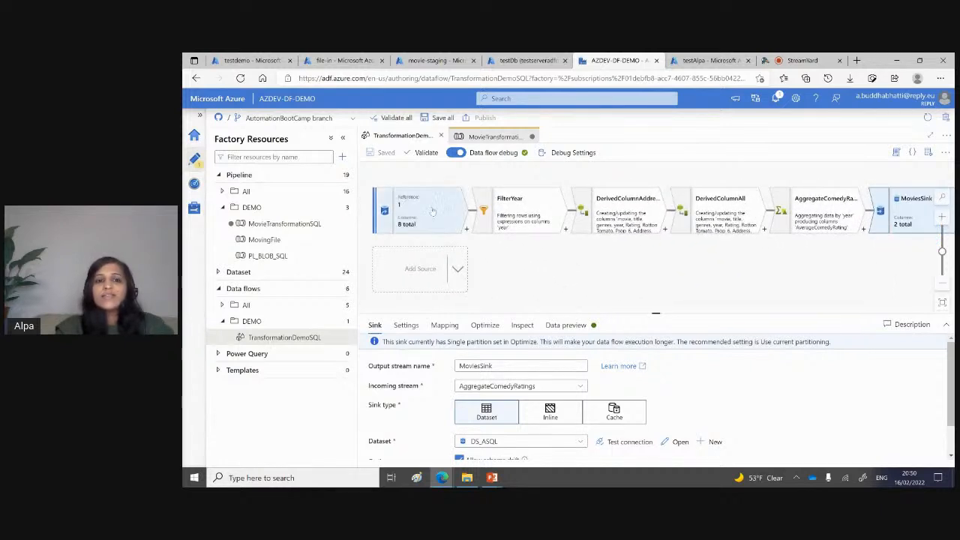
pyautogui.click(617, 327)
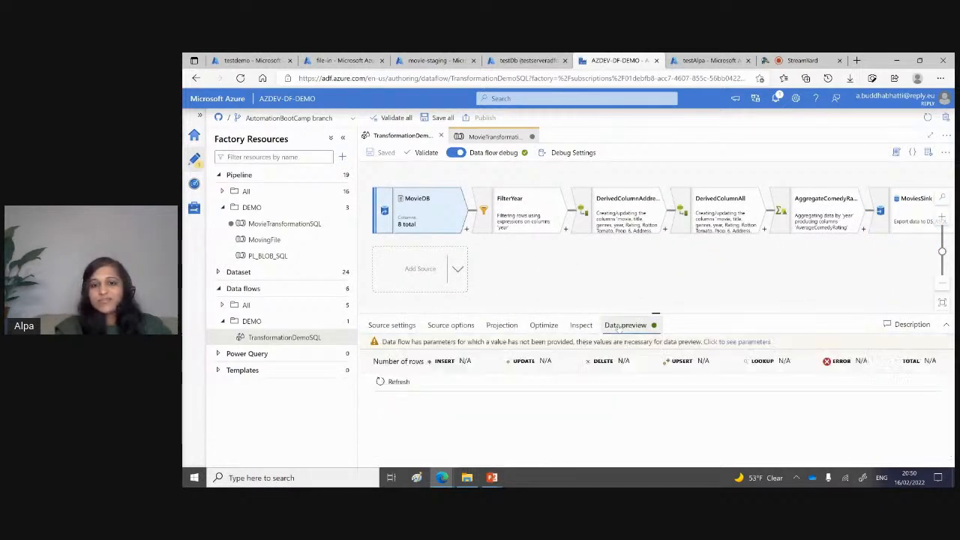
pyautogui.moveTo(655, 315); pyautogui.dragTo(655, 241)
pyautogui.click(758, 272)
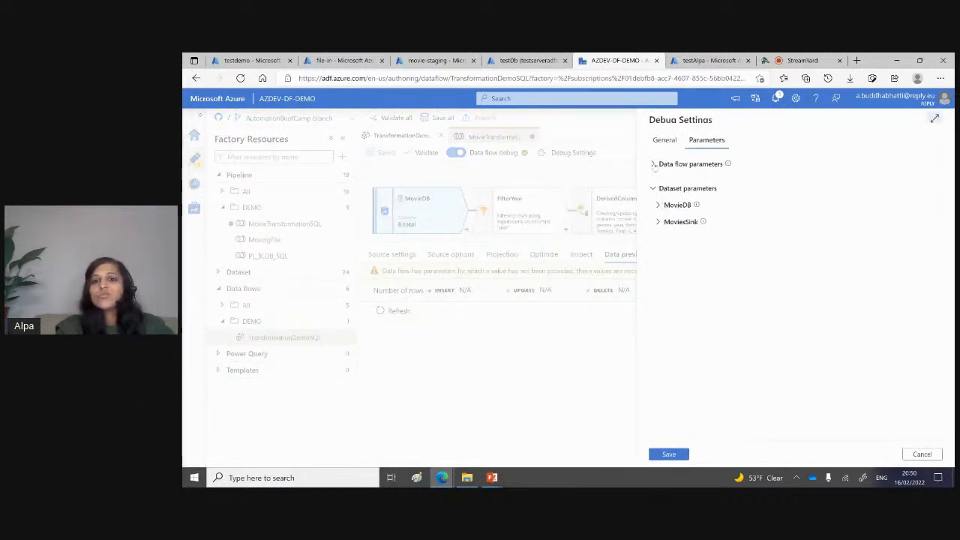
# Step: Set the data flow parameter FileName to 'moviesDB.csv', using the file name copied from the movie-staging container
pyautogui.click(653, 164)
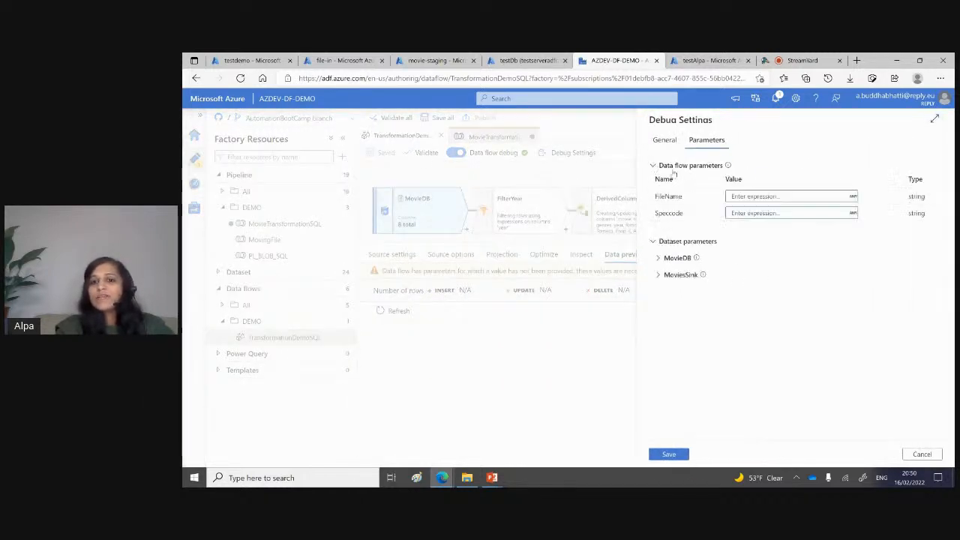
pyautogui.click(771, 195)
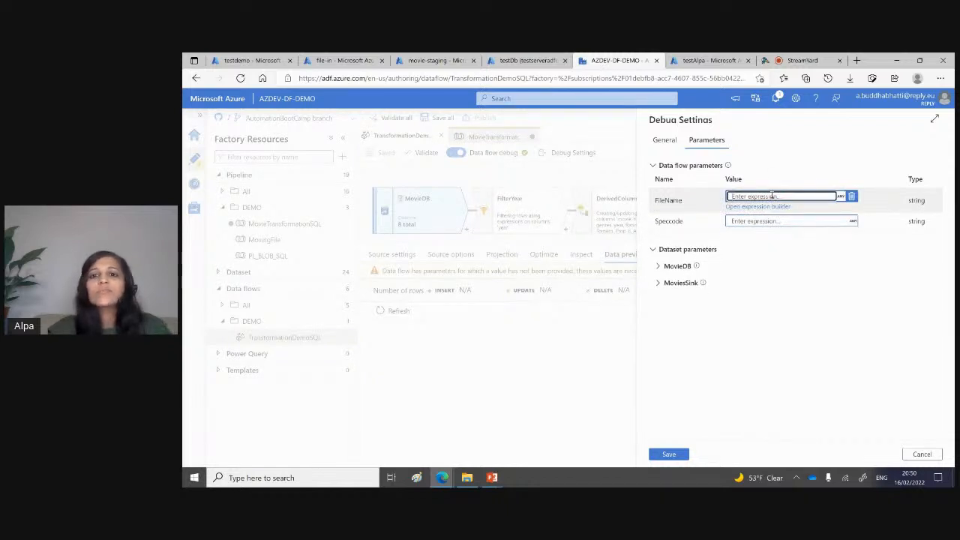
pyautogui.click(528, 60)
pyautogui.click(431, 60)
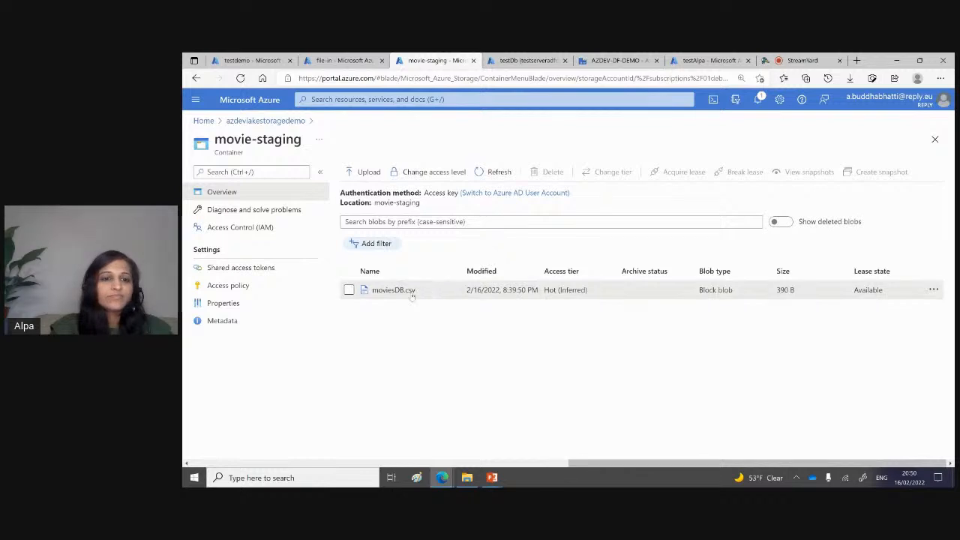
pyautogui.moveTo(415, 292); pyautogui.dragTo(372, 297)
pyautogui.hotkey('ctrl', 'c')
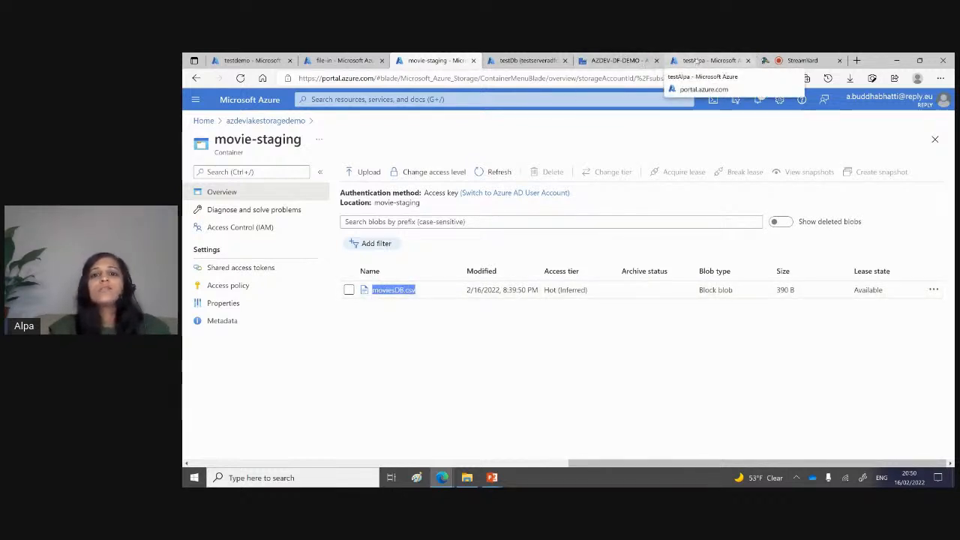
pyautogui.click(615, 60)
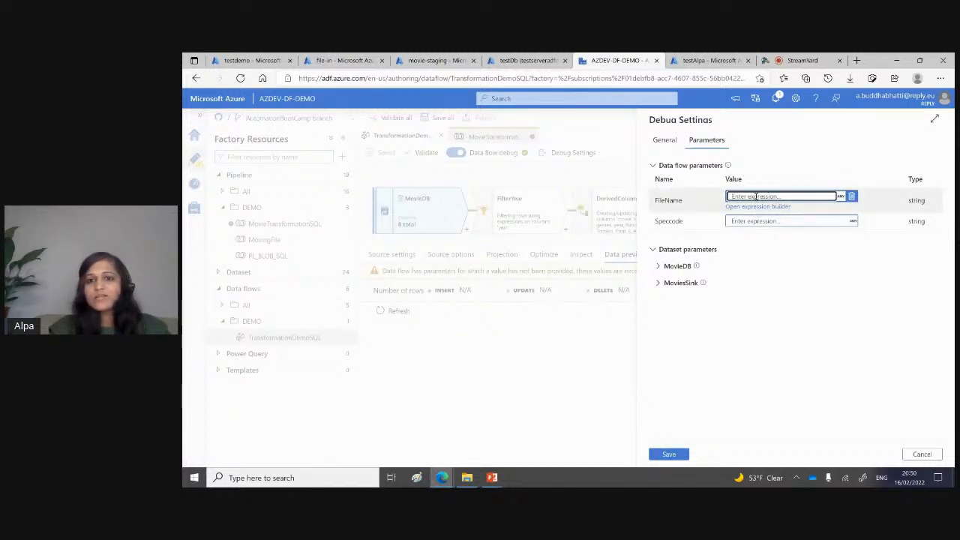
pyautogui.write("'")
pyautogui.hotkey('ctrl', 'v')
pyautogui.write("'")
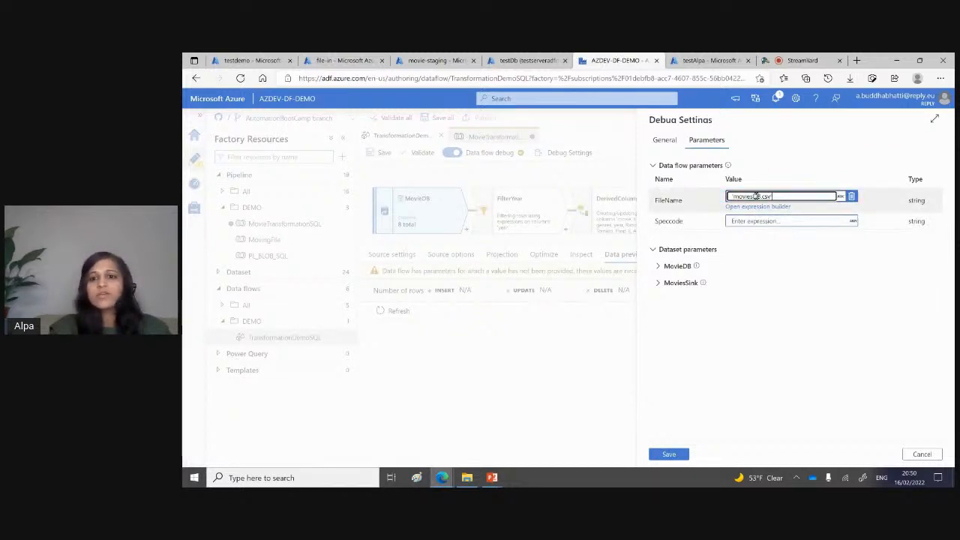
# Step: Set the data flow parameter Speccode to 'movie'
pyautogui.click(744, 220)
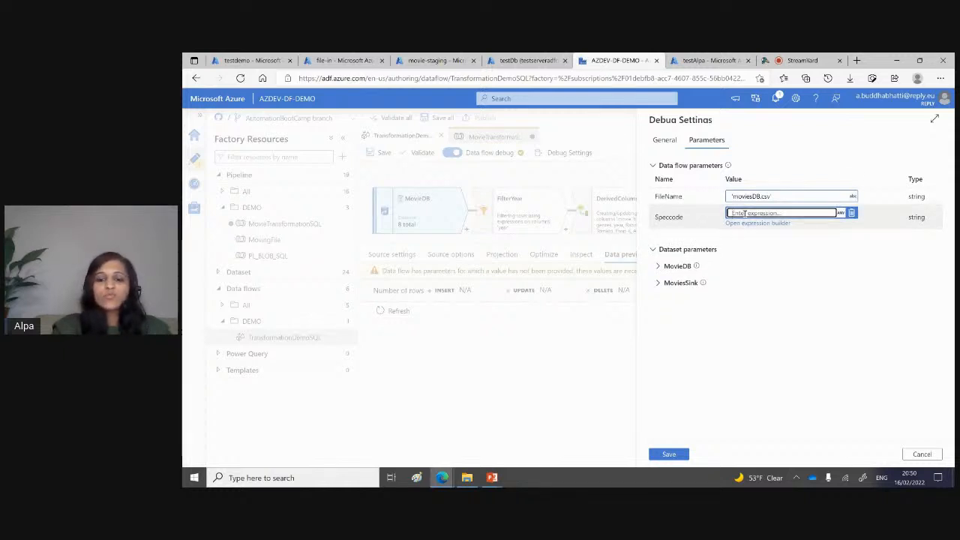
pyautogui.write("'")
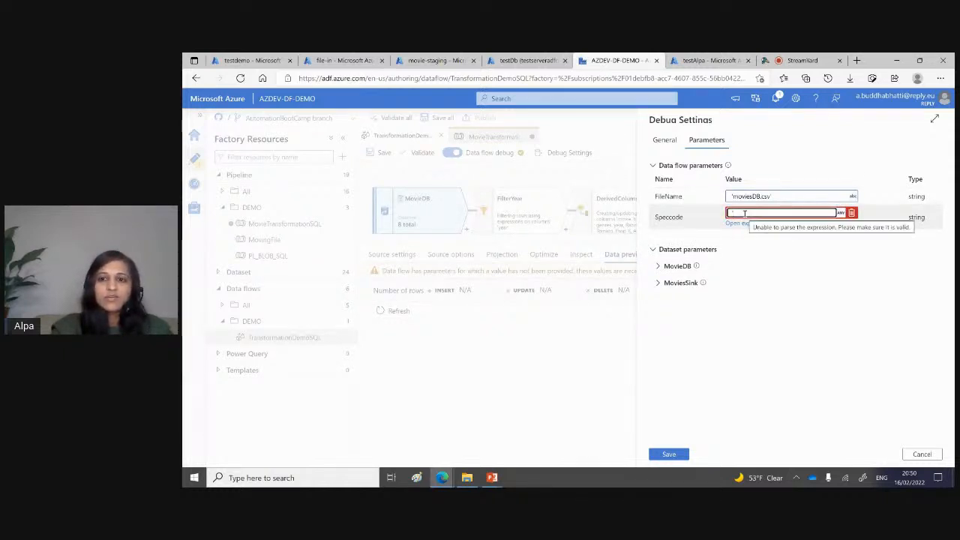
pyautogui.write('movie')
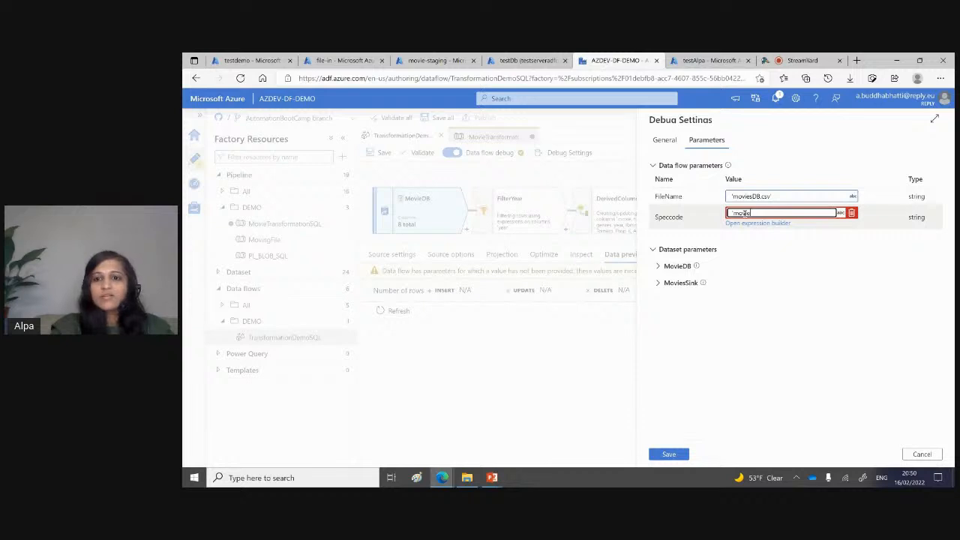
pyautogui.write("'")
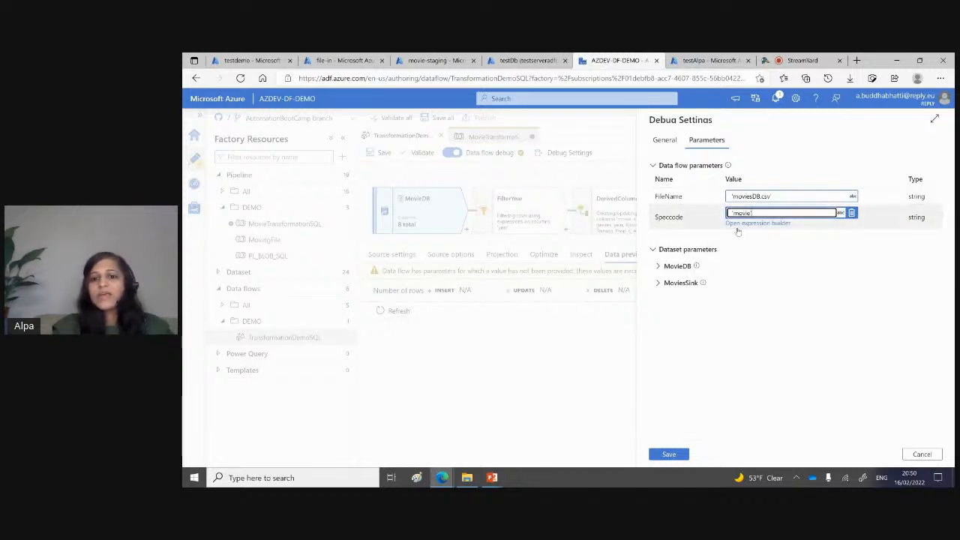
# Step: Set the MovieDB dataset parameters to FileName moviesDB.csv and Speccode movie
pyautogui.click(658, 268)
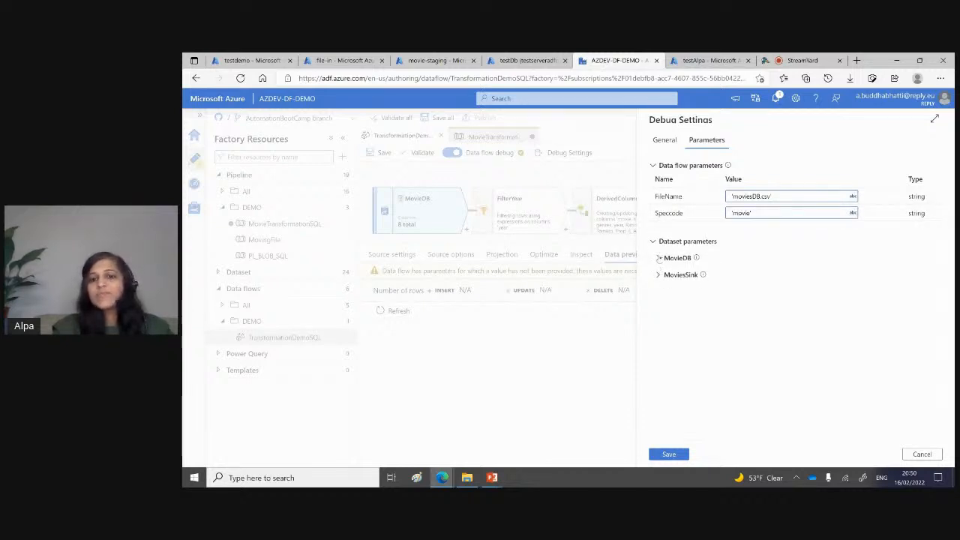
pyautogui.click(658, 257)
pyautogui.click(750, 291)
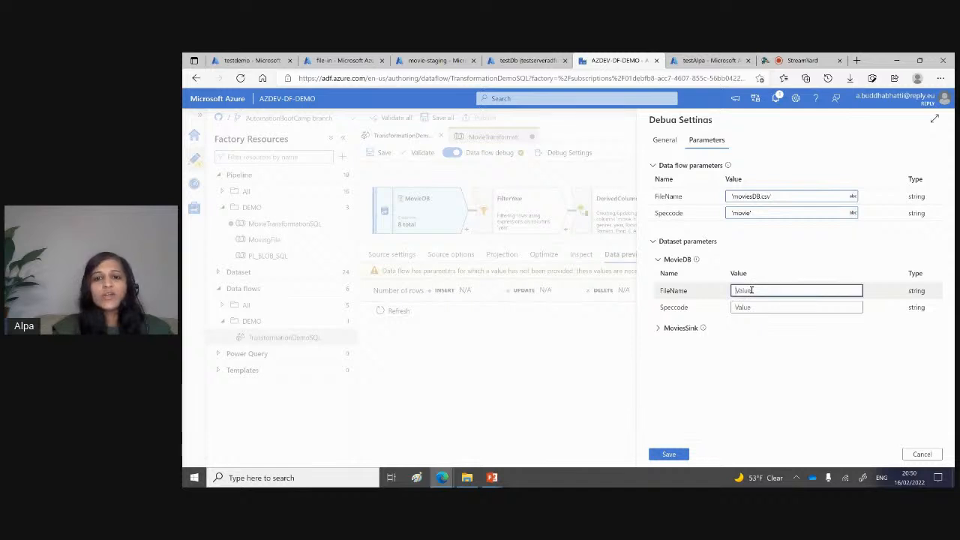
pyautogui.hotkey('ctrl', 'v')
pyautogui.click(742, 307)
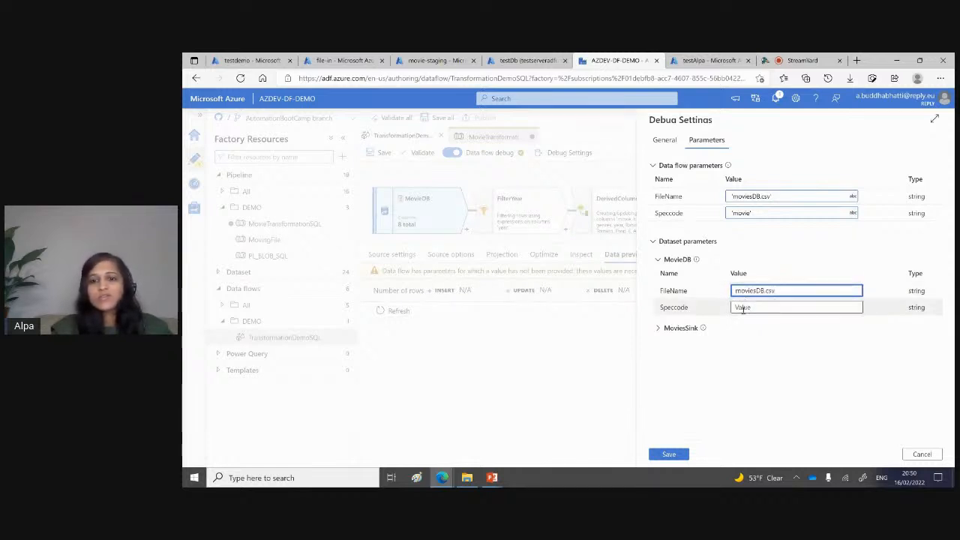
pyautogui.write('movie')
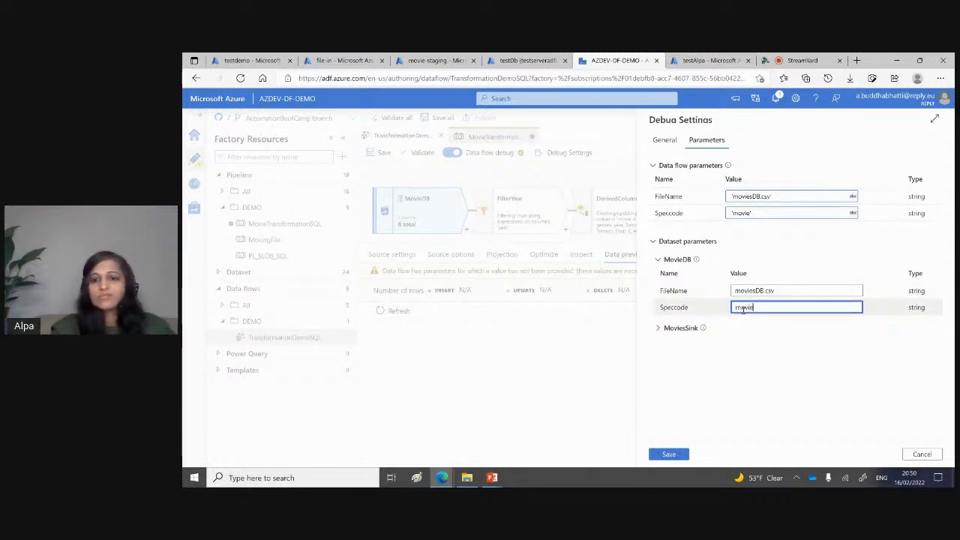
# Step: Set the MoviesSink dataset parameter TableName to moviesDB
pyautogui.click(660, 328)
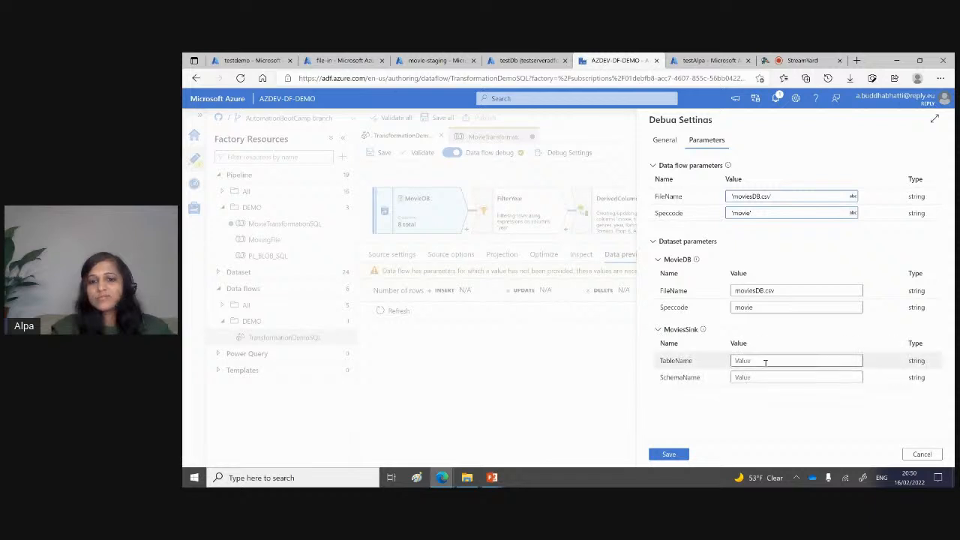
pyautogui.click(764, 360)
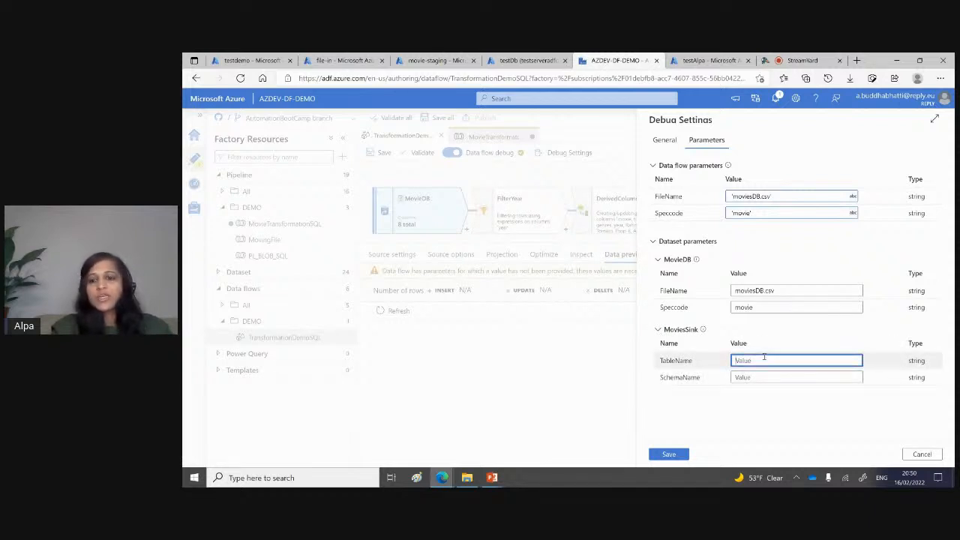
pyautogui.hotkey('ctrl', 'v')
pyautogui.press('BackSpace')
pyautogui.press('BackSpace')
pyautogui.press('BackSpace')
pyautogui.press('BackSpace')
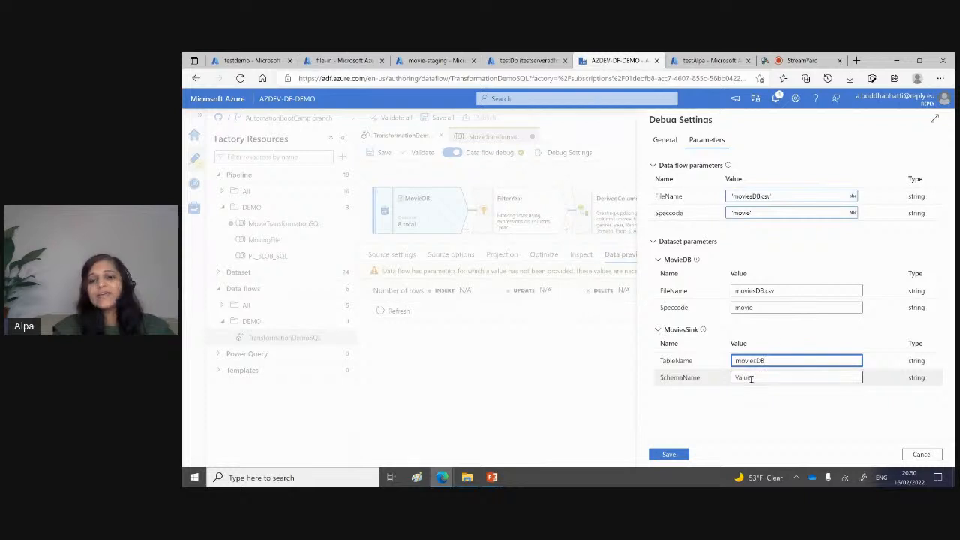
# Step: Set the MoviesSink dataset parameter SchemaName to dbo and save the debug settings
pyautogui.click(751, 379)
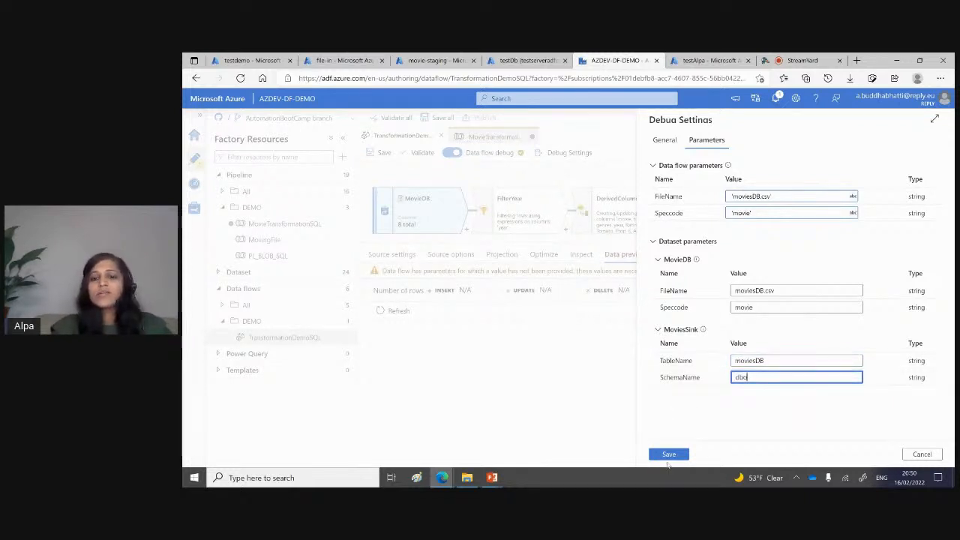
pyautogui.click(668, 454)
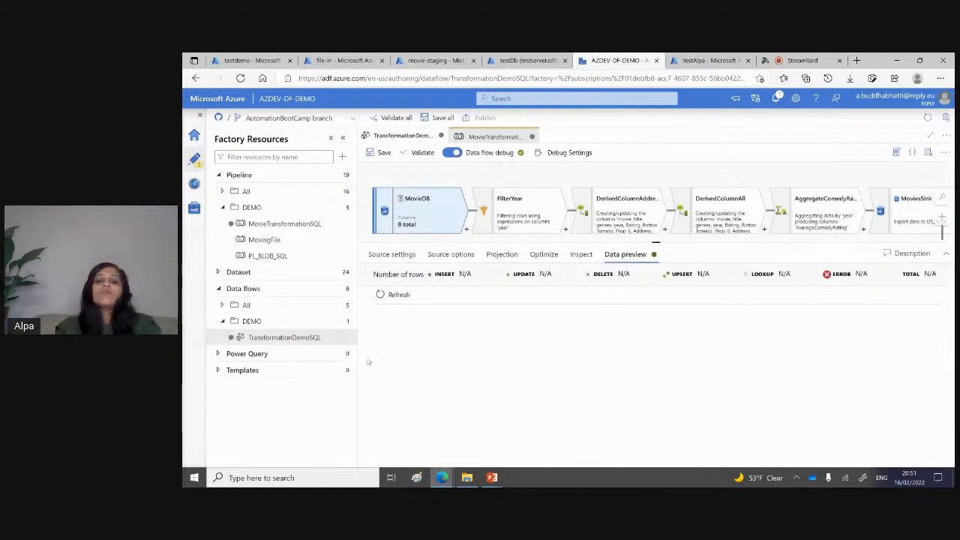
# Step: Refresh the MovieDB source's data preview, then check the MovieTransformationSQL pipeline's debug run output
pyautogui.click(395, 296)
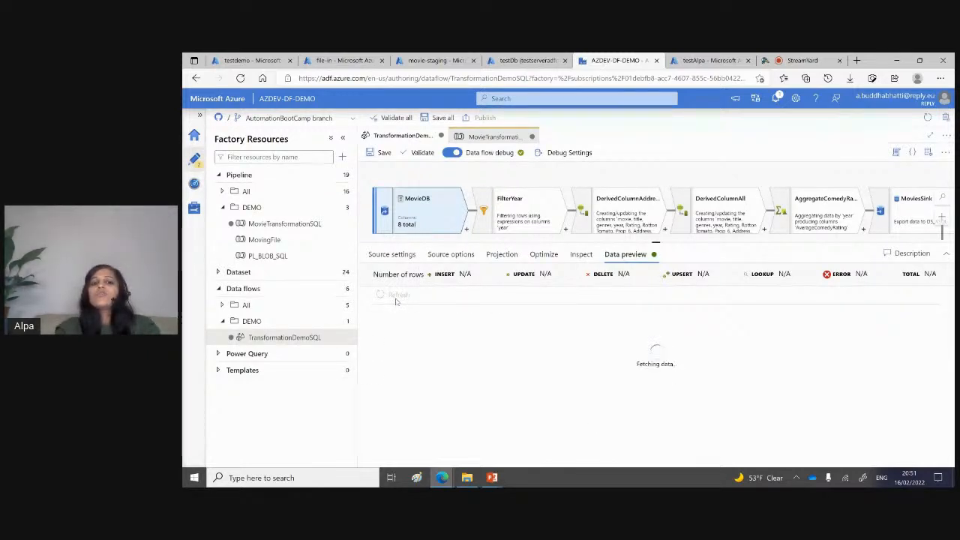
pyautogui.click(520, 213)
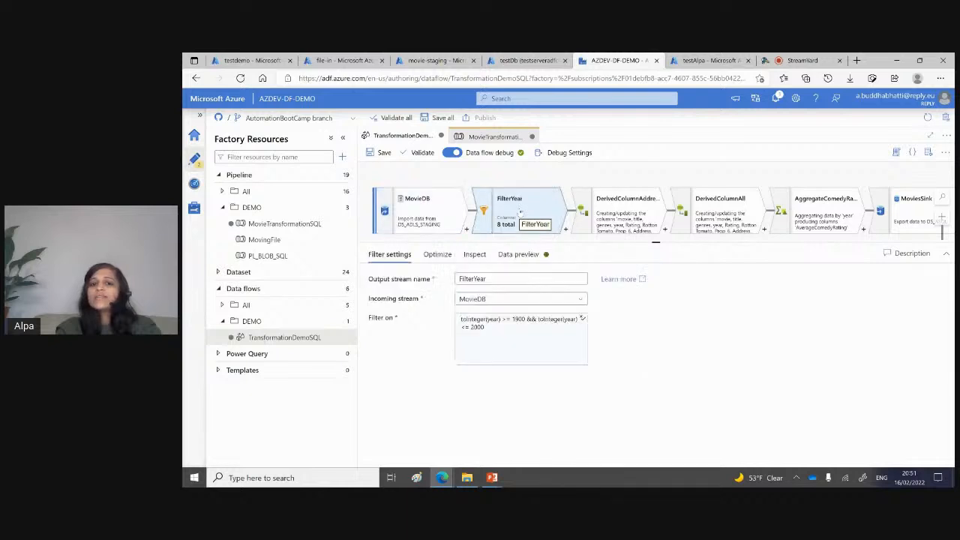
pyautogui.click(401, 200)
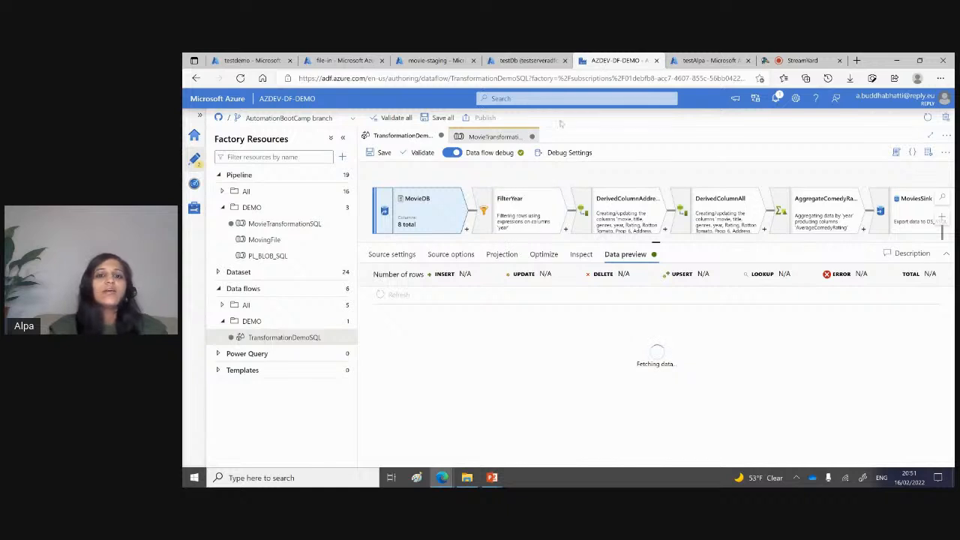
pyautogui.click(484, 136)
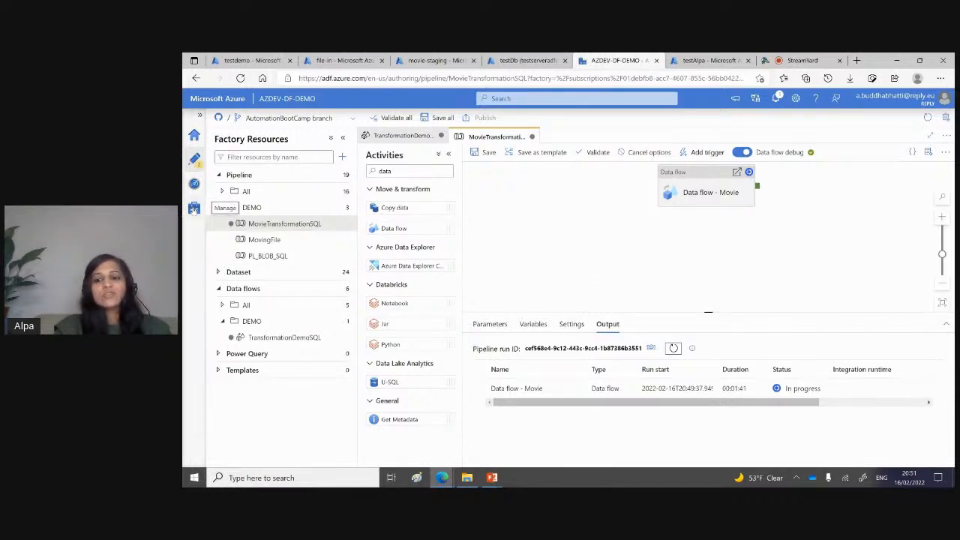
# Step: Review the Azure Key Vault secret settings of the LS_ABLB linked service, test its connection and close it without changes
pyautogui.click(193, 210)
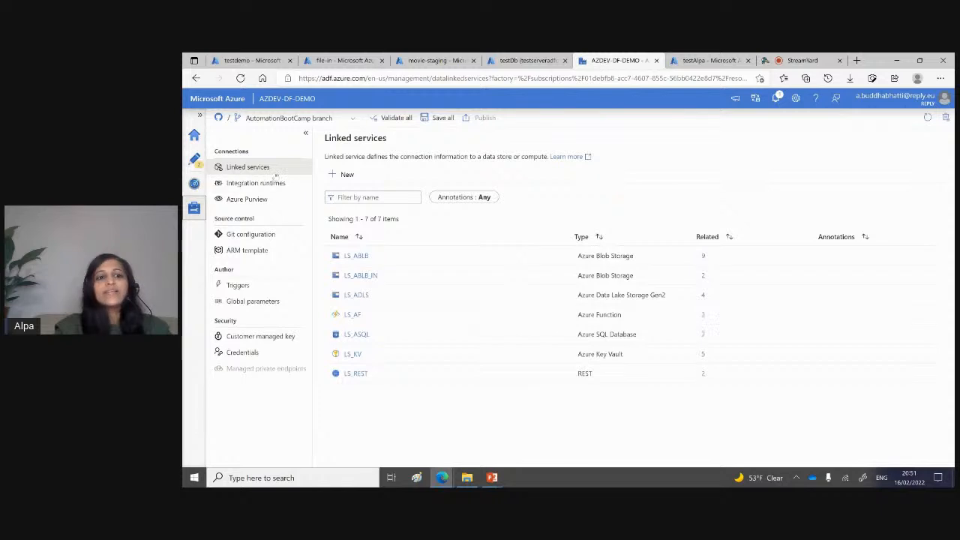
pyautogui.click(355, 256)
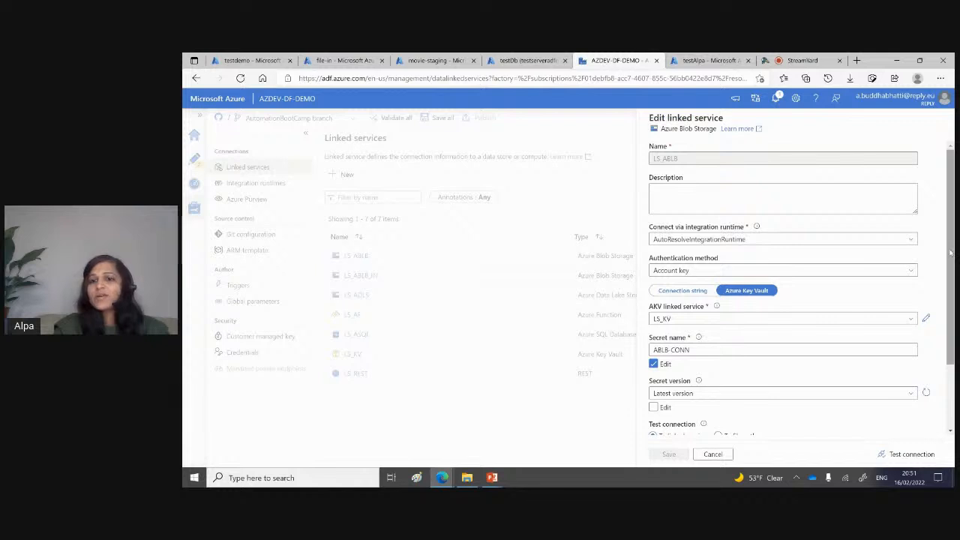
pyautogui.scroll(-2, 950, 253)
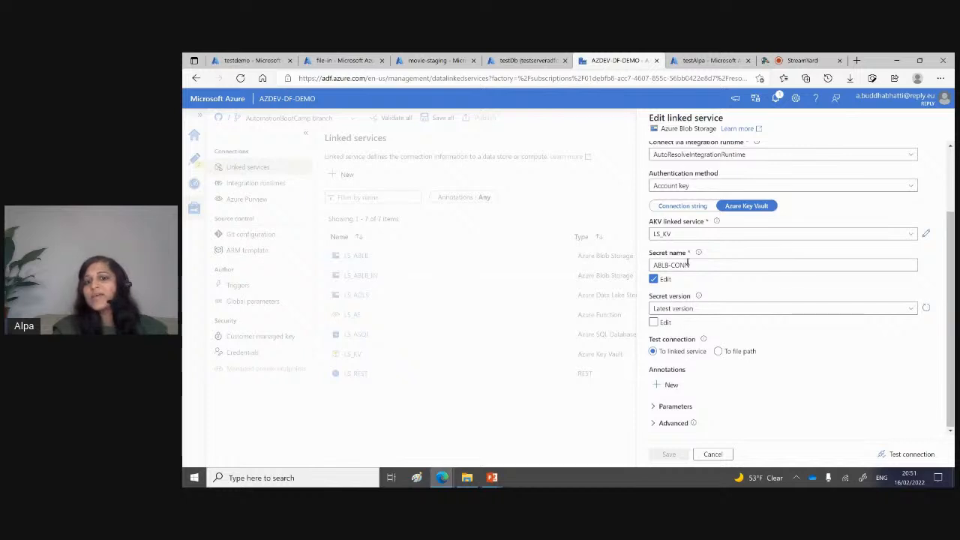
pyautogui.moveTo(691, 266); pyautogui.dragTo(656, 266)
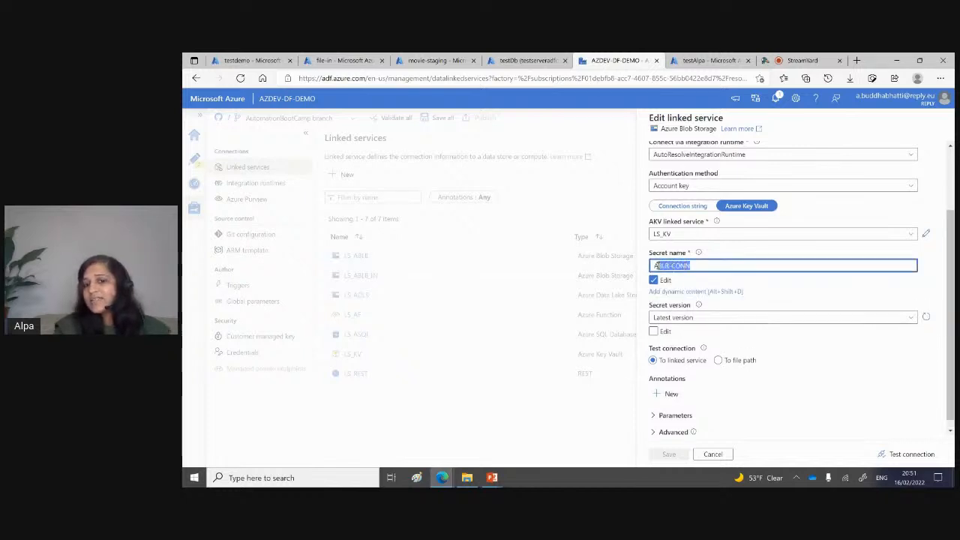
pyautogui.click(913, 375)
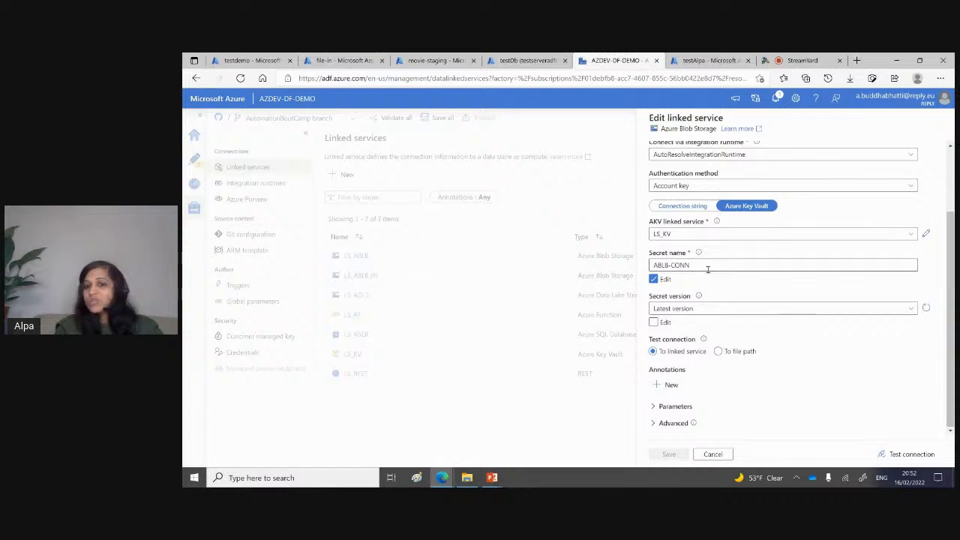
pyautogui.click(668, 264)
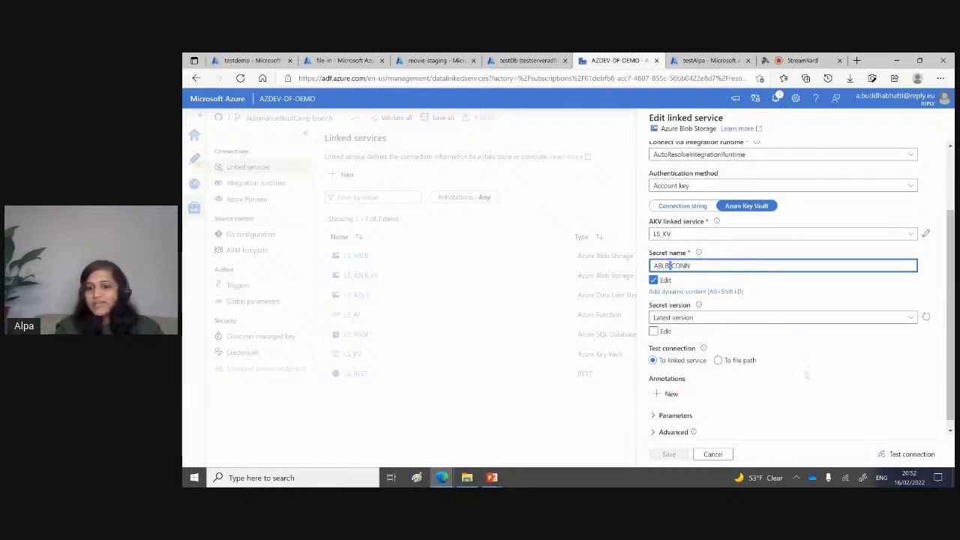
pyautogui.click(807, 375)
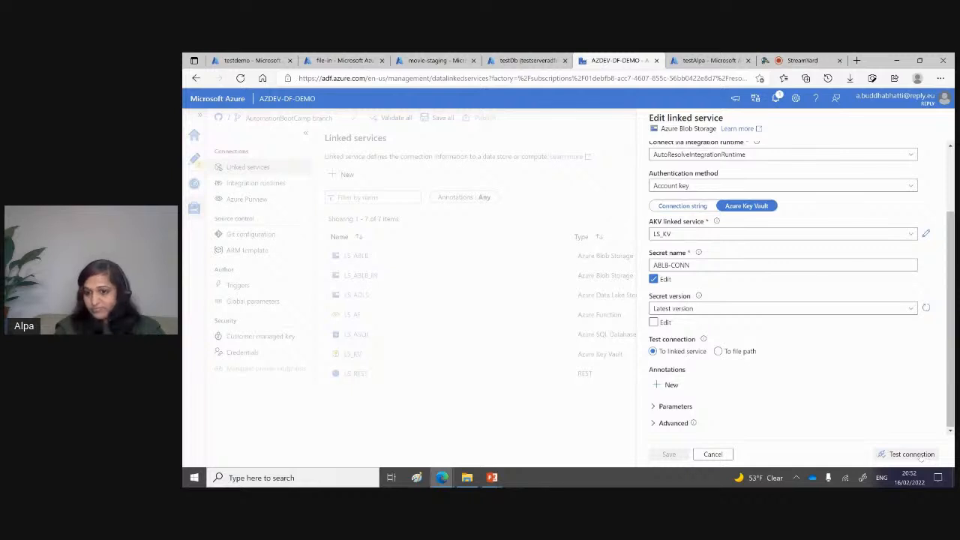
pyautogui.click(912, 454)
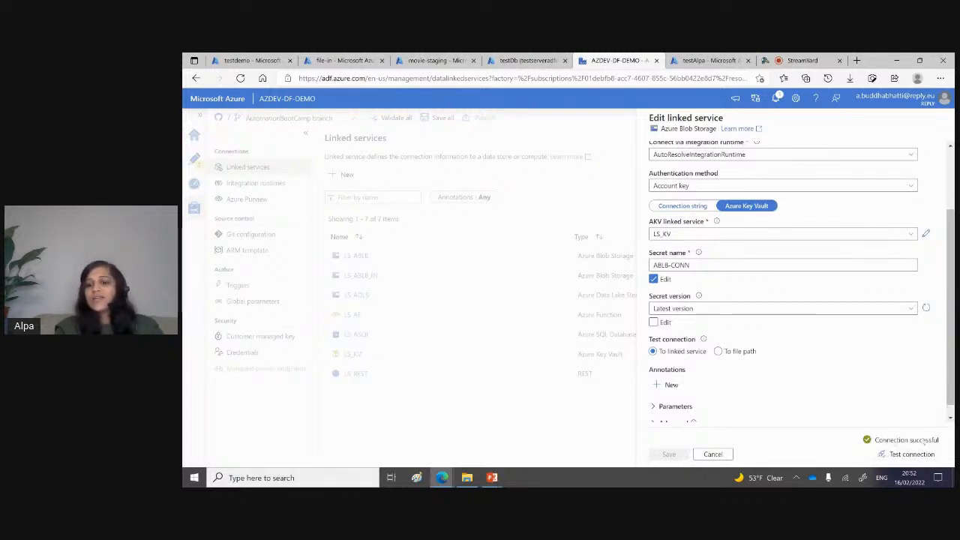
pyautogui.click(712, 455)
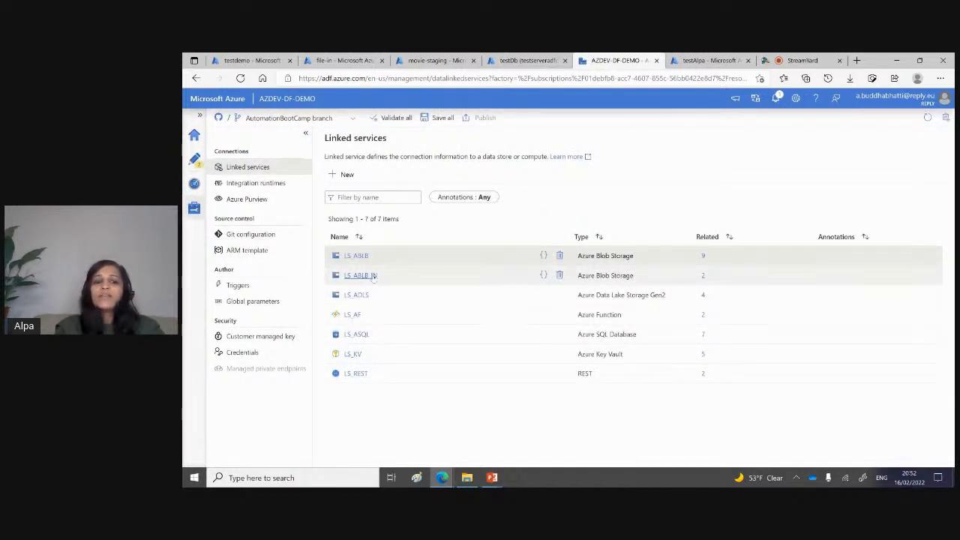
# Step: Review the Key Vault settings of the LS_ADLS linked service, start a connection test and close it without changes
pyautogui.click(365, 297)
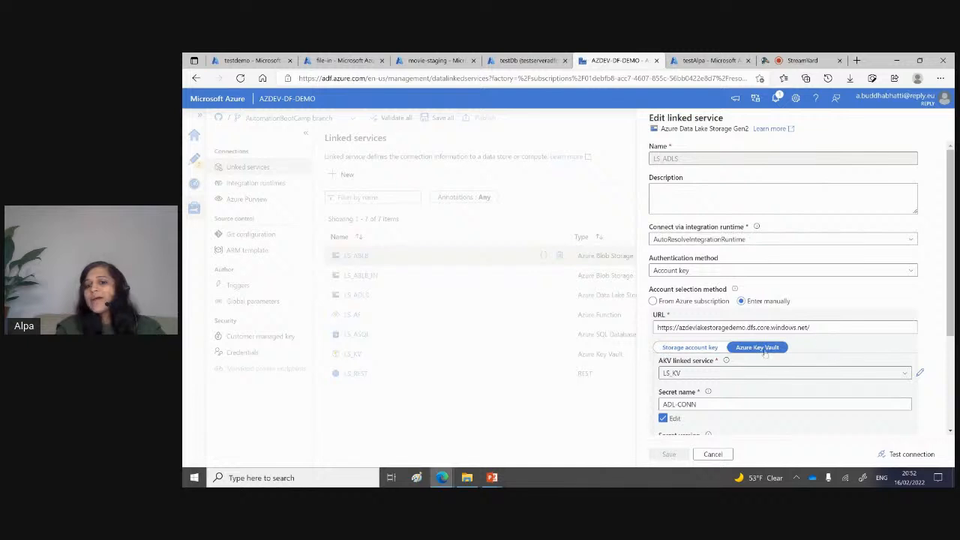
pyautogui.scroll(-3, 764, 356)
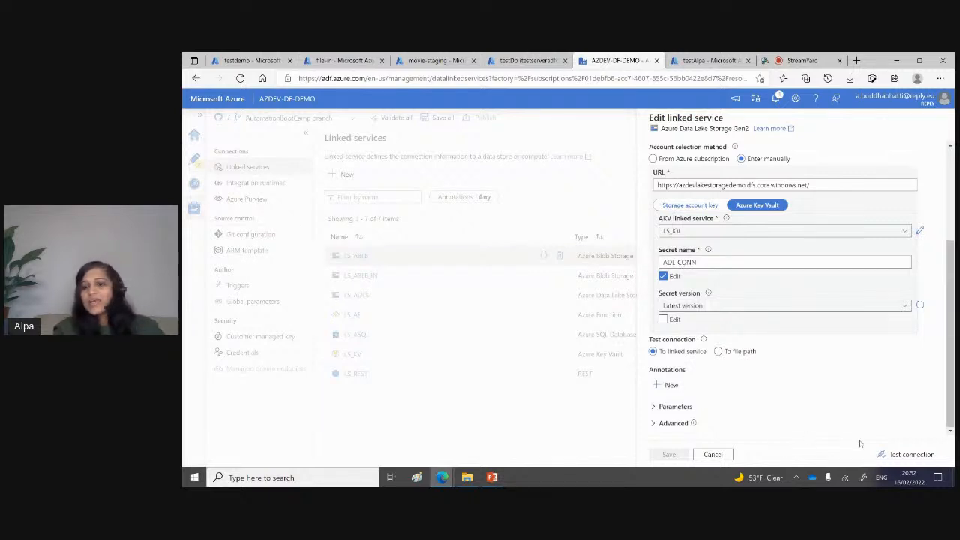
pyautogui.click(906, 454)
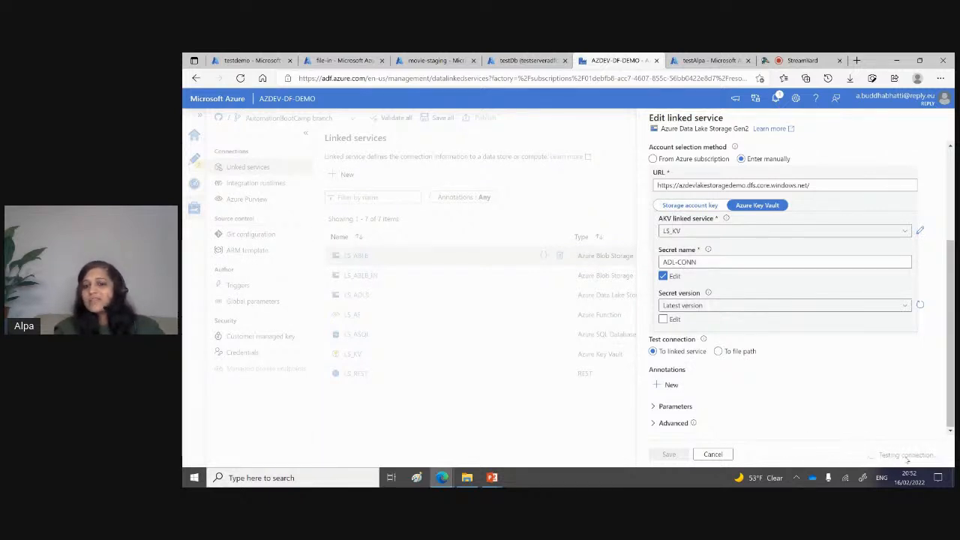
pyautogui.click(716, 455)
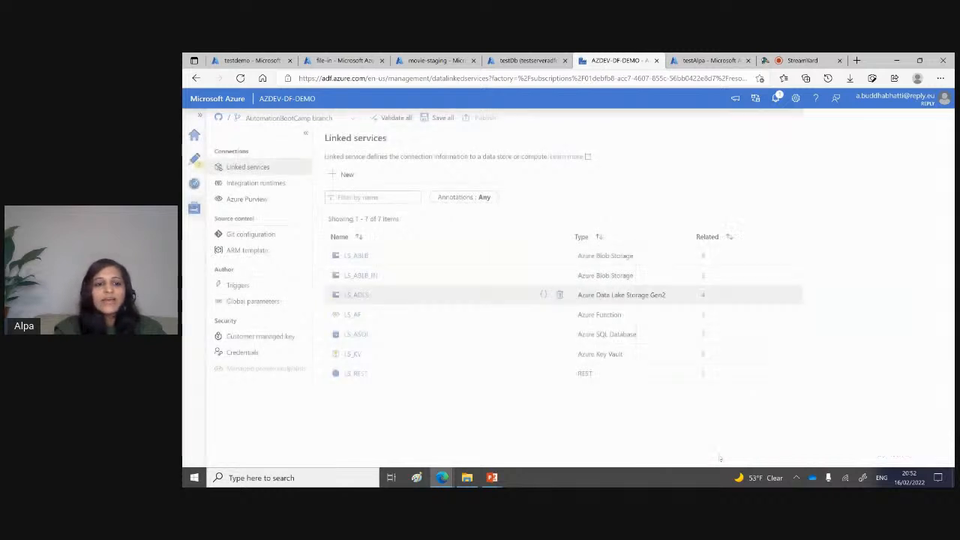
# Step: Open the LS_KV Key Vault linked service, test its connection and close it without changes
pyautogui.click(352, 353)
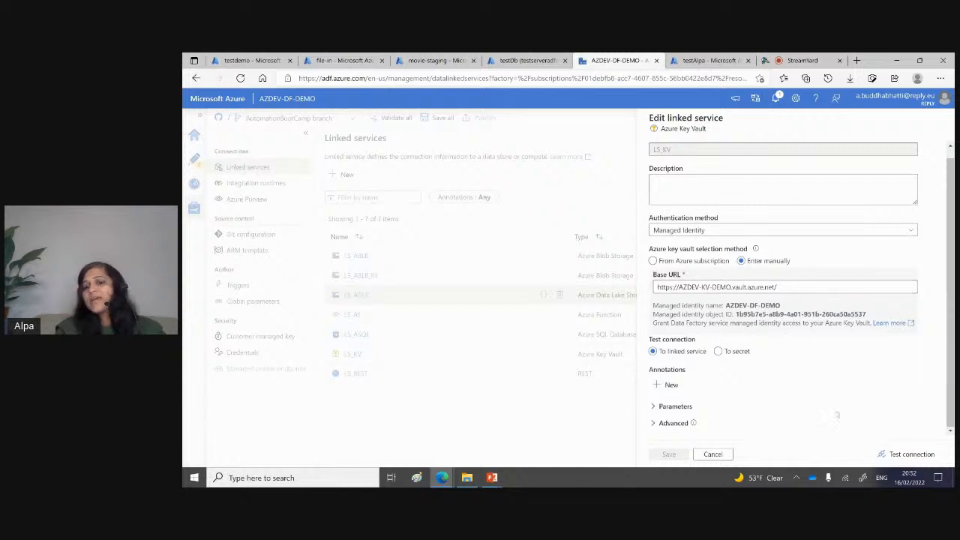
pyautogui.click(921, 456)
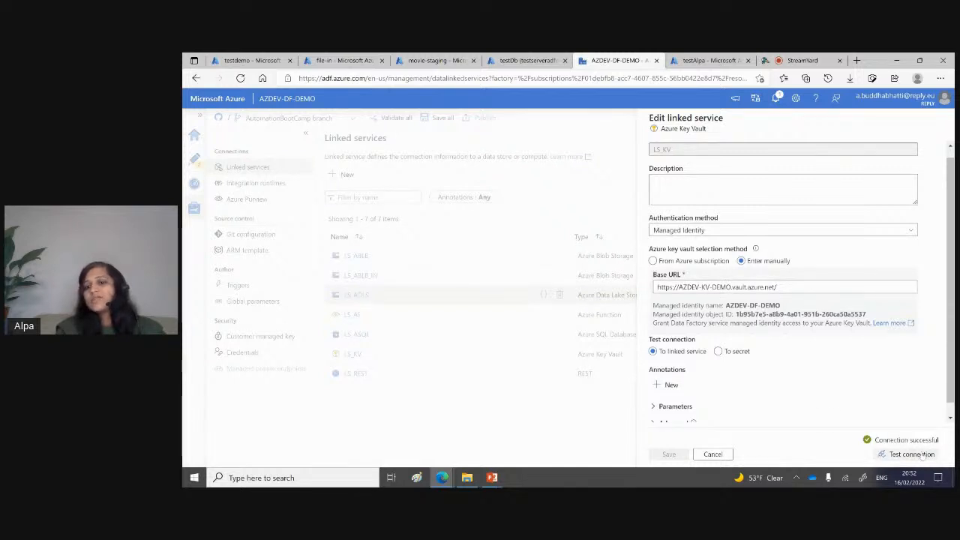
pyautogui.click(718, 454)
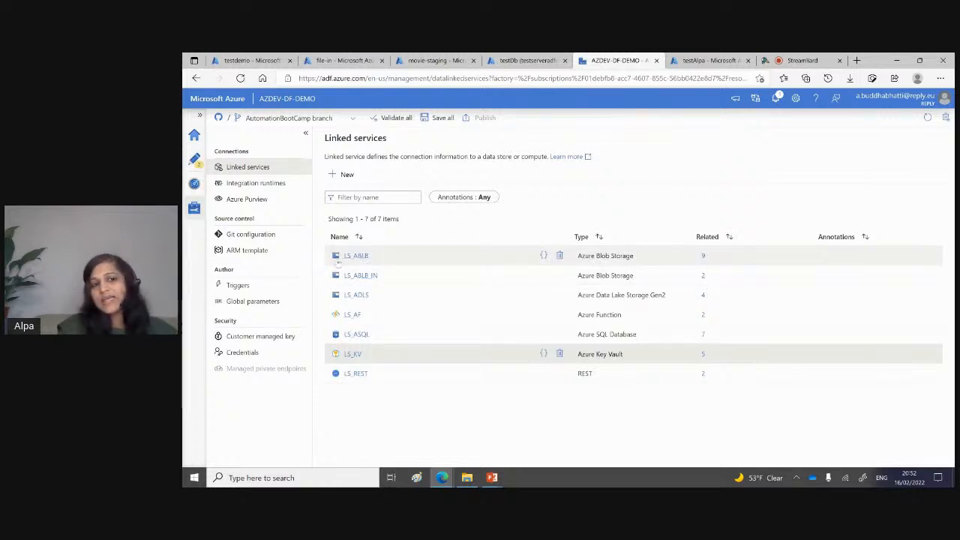
# Step: Examine the Key Vault secret name used by the LS_ASQL linked service and close it without changes
pyautogui.click(359, 335)
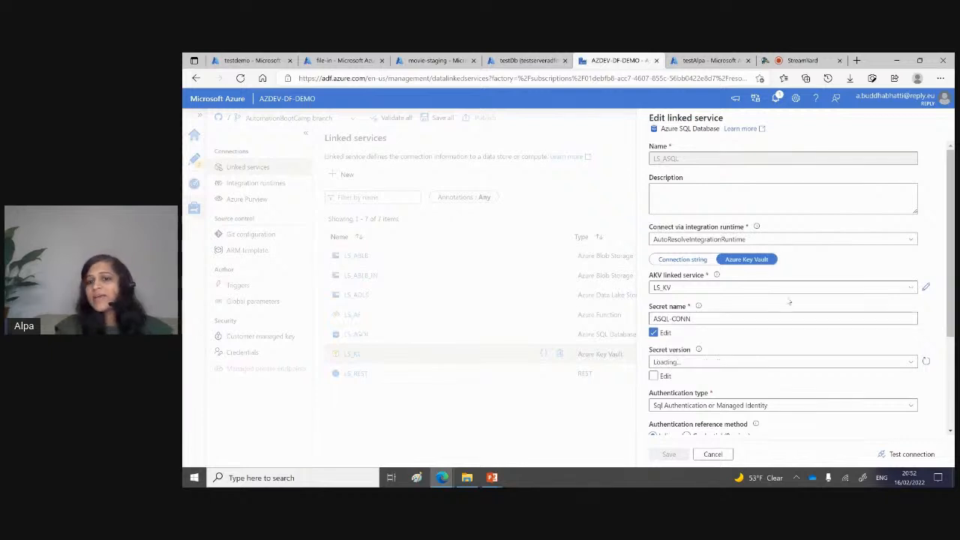
pyautogui.moveTo(689, 318); pyautogui.dragTo(654, 318)
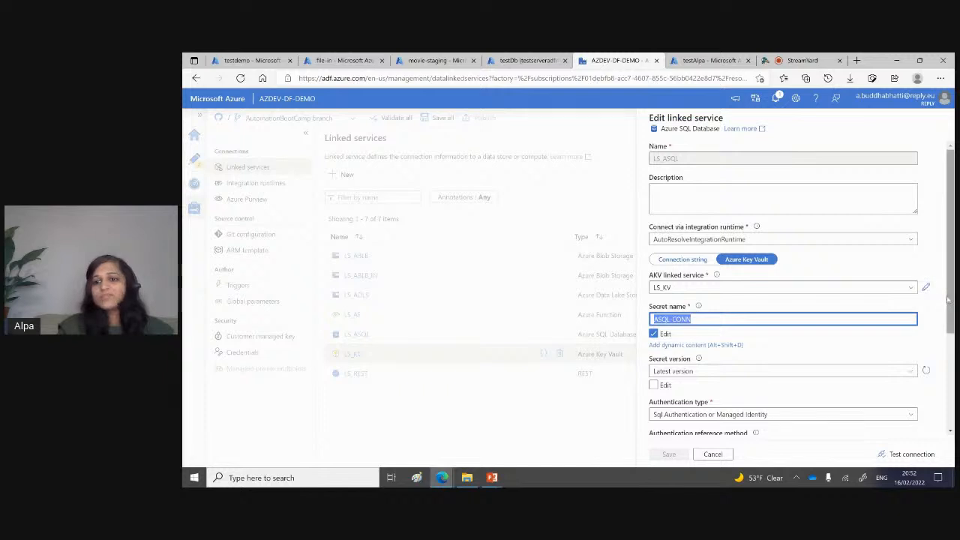
pyautogui.moveTo(950, 304)
pyautogui.mouseDown()
pyautogui.moveTo(950, 395)
pyautogui.moveTo(950, 303)
pyautogui.mouseUp()
pyautogui.click(712, 454)
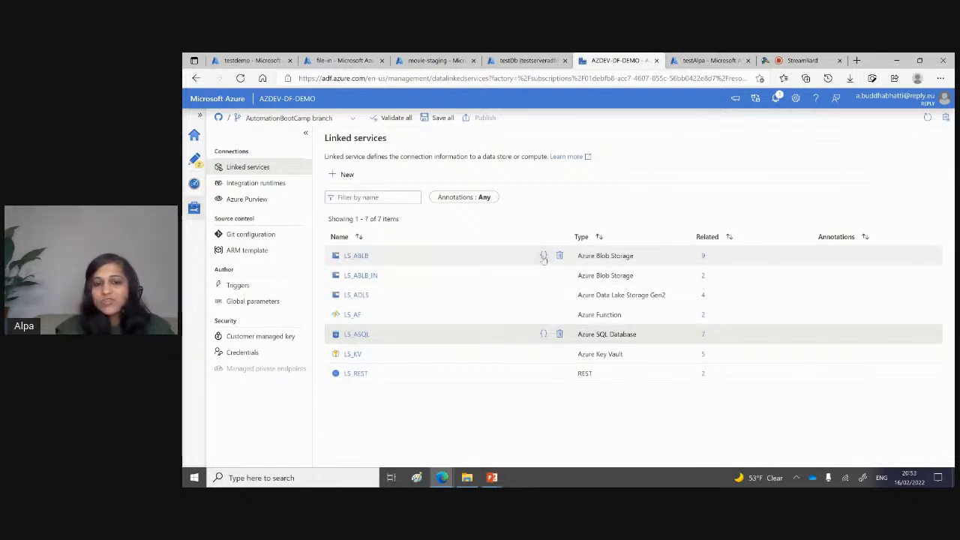
# Step: View the JSON definition of the LS_ABLB linked service and the list of datasets that use it
pyautogui.click(543, 256)
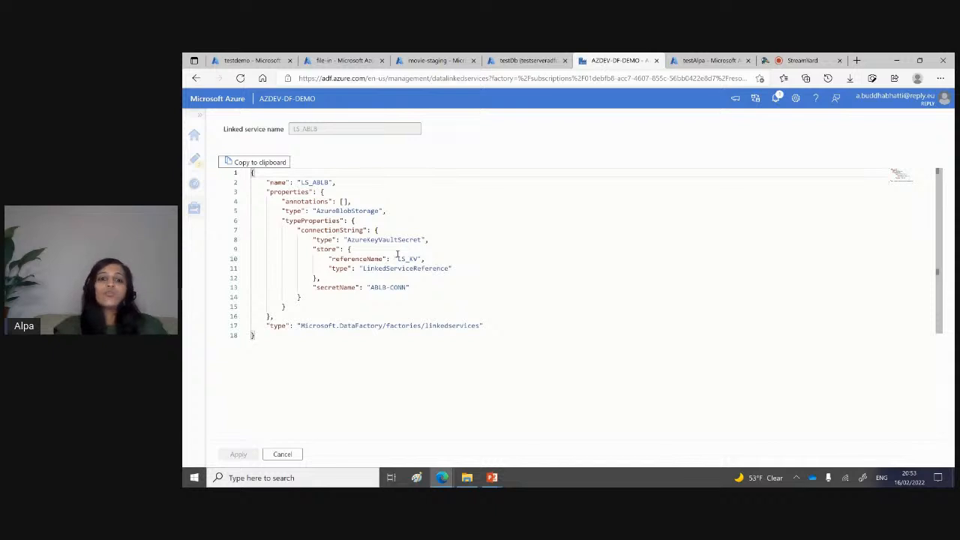
pyautogui.click(281, 454)
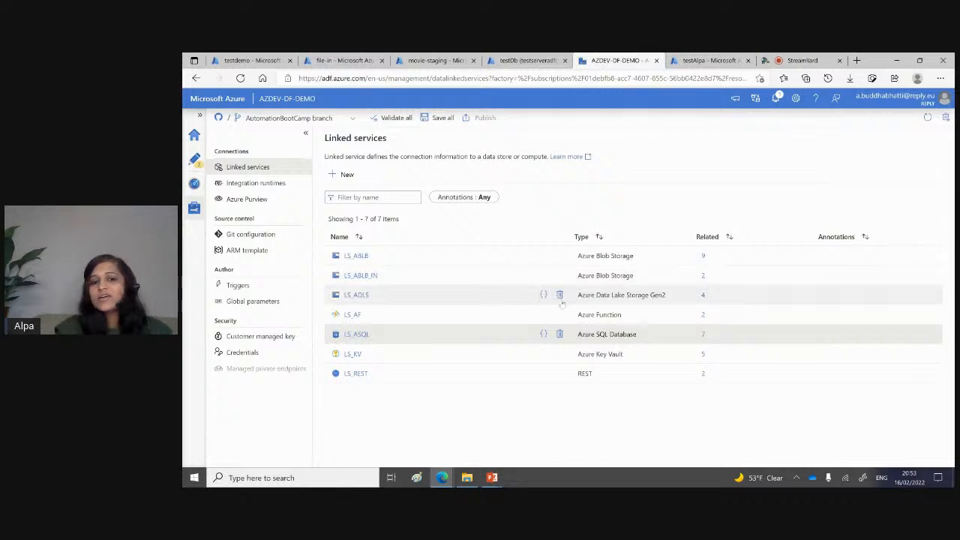
pyautogui.click(704, 257)
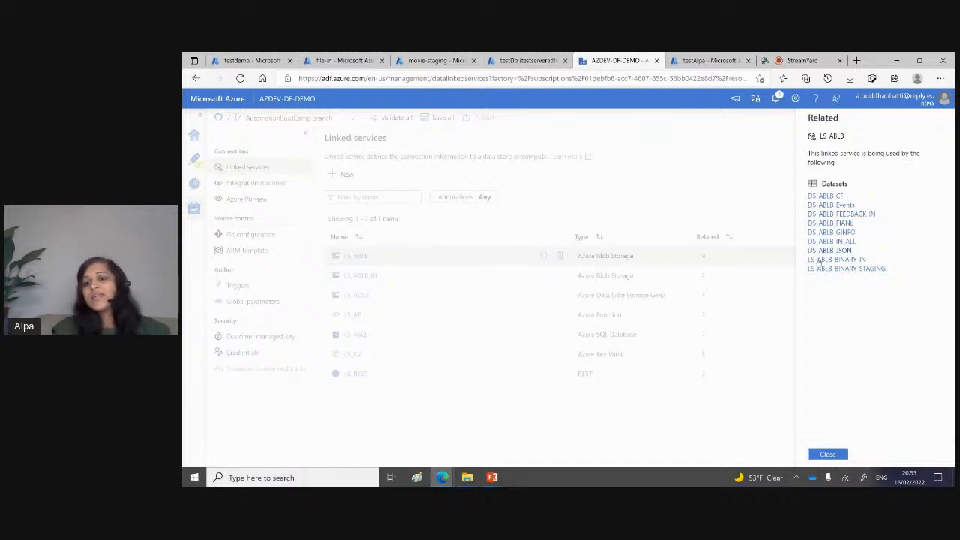
pyautogui.click(825, 454)
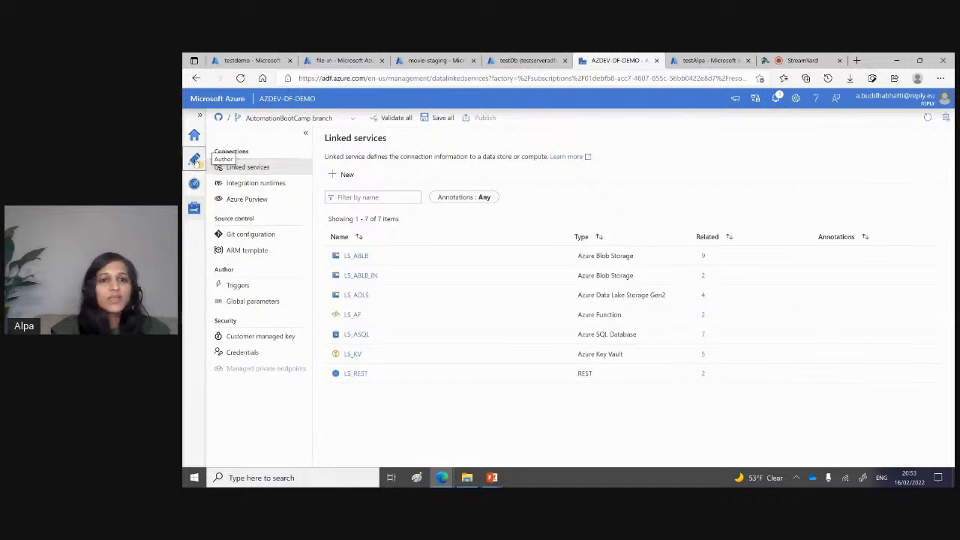
# Step: Check the MovieTransformationSQL debug run, then query the top 1000 rows of dbo.moviesDB in the testDb query editor after refreshing its tables
pyautogui.click(194, 158)
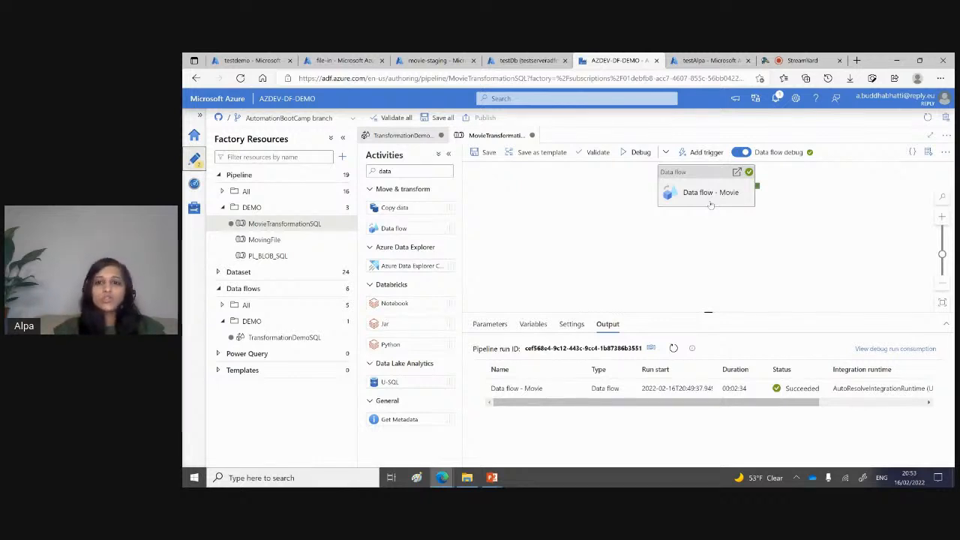
pyautogui.click(516, 62)
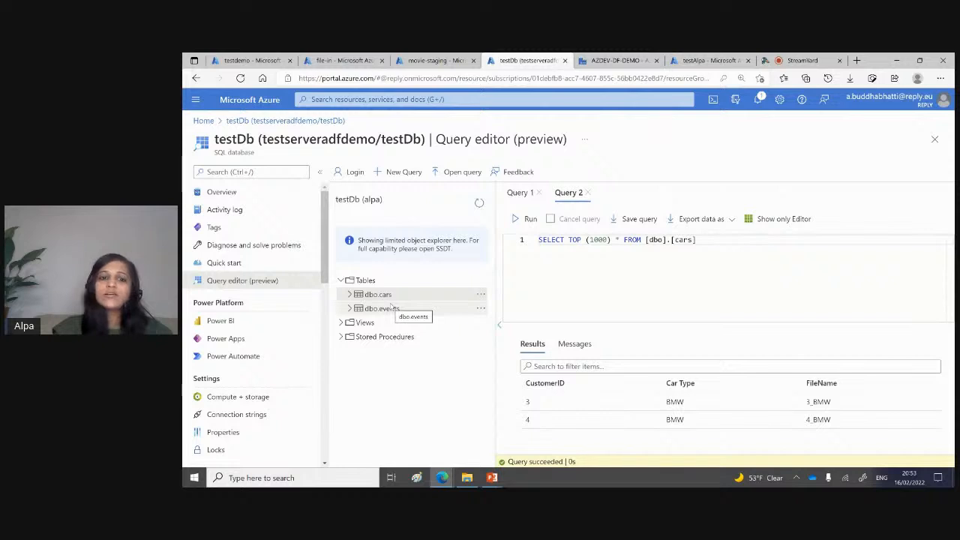
pyautogui.click(479, 203)
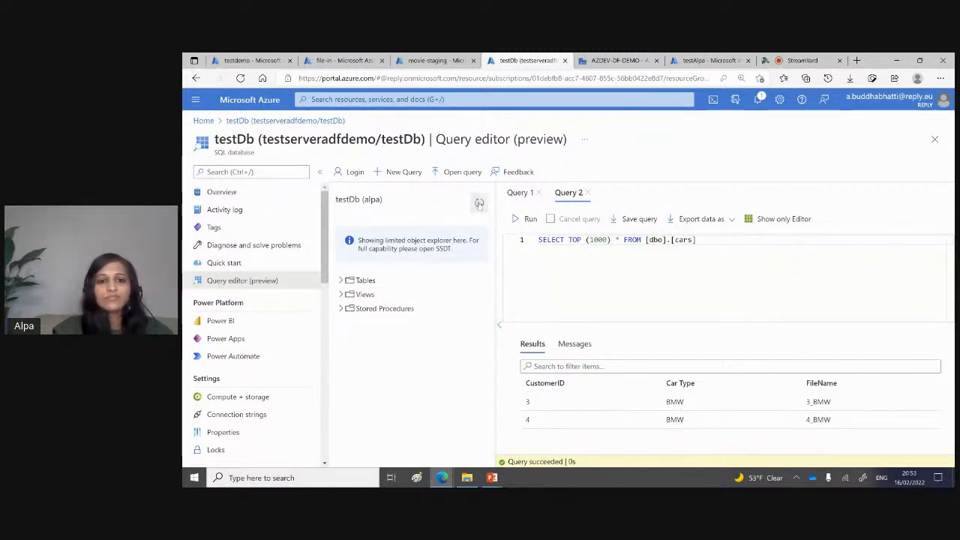
pyautogui.click(340, 280)
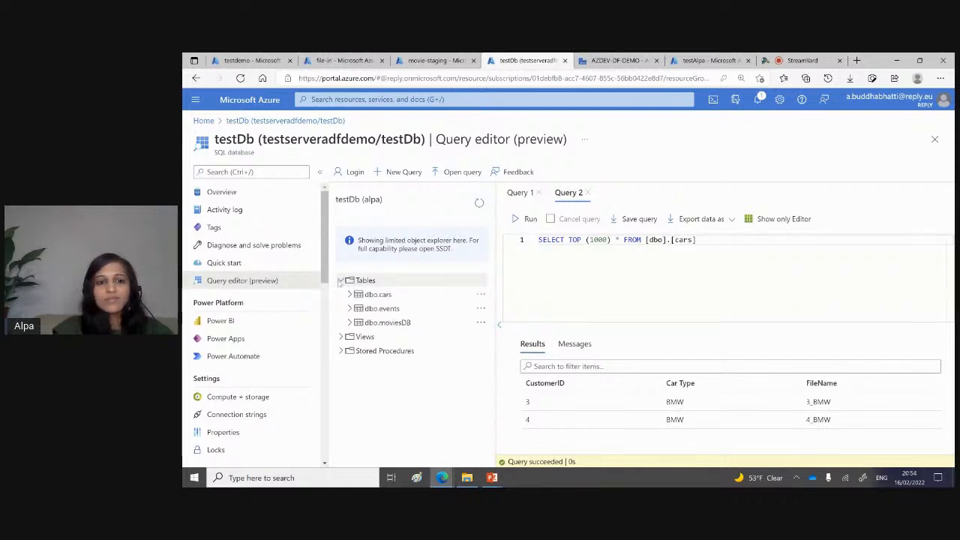
pyautogui.rightClick(393, 328)
pyautogui.click(446, 334)
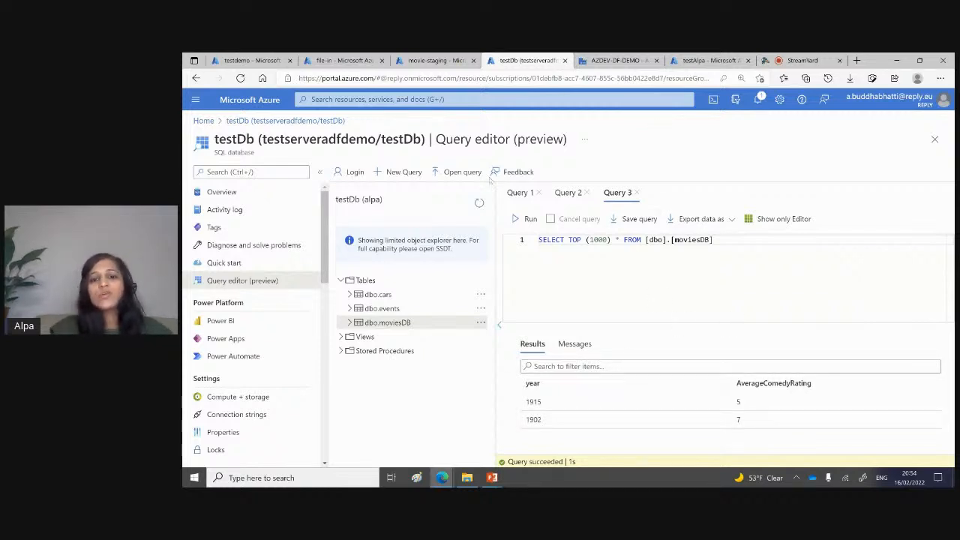
# Step: Open the run details of Data flow - Movie in MovieTransformationSQL's debug output and examine the MoviesSink column lineage
pyautogui.click(440, 61)
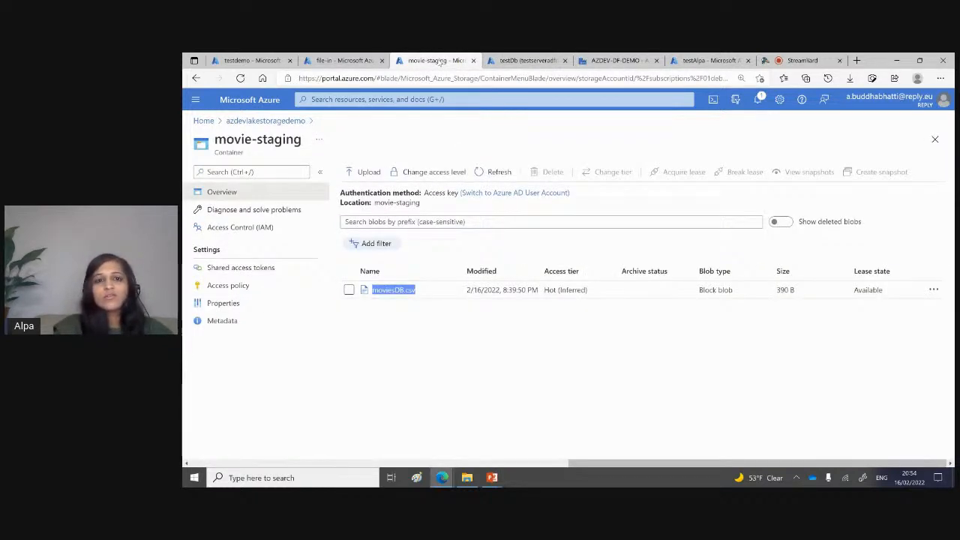
pyautogui.click(611, 63)
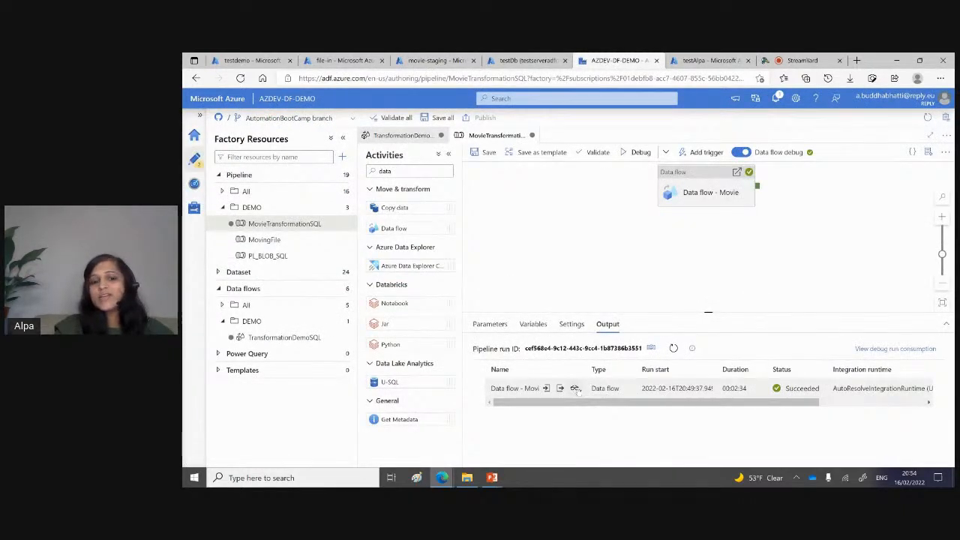
pyautogui.click(574, 387)
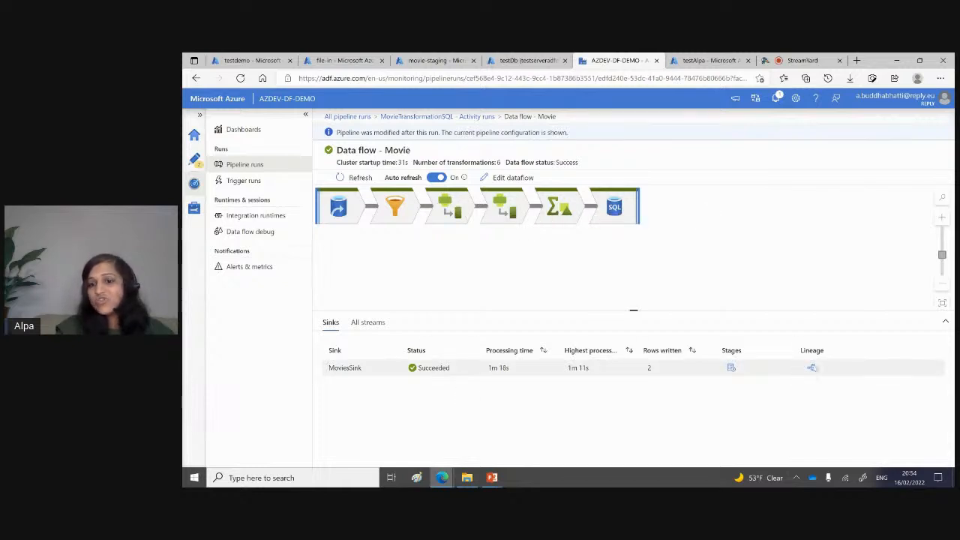
pyautogui.click(811, 368)
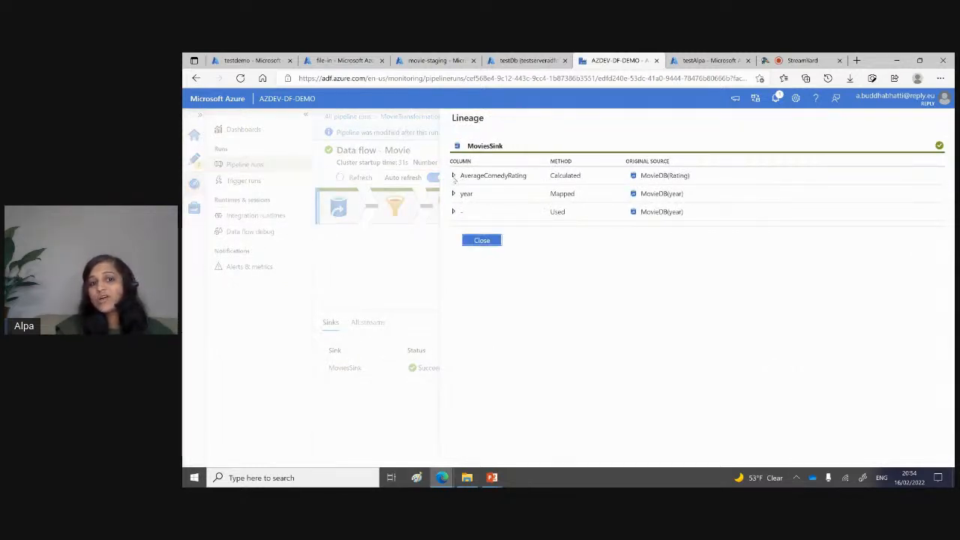
pyautogui.click(453, 176)
pyautogui.click(453, 213)
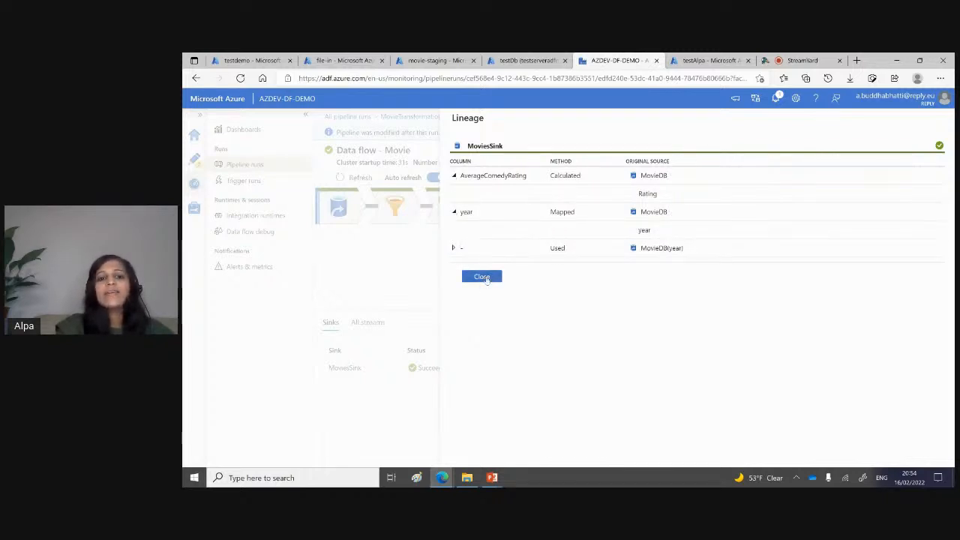
pyautogui.click(482, 277)
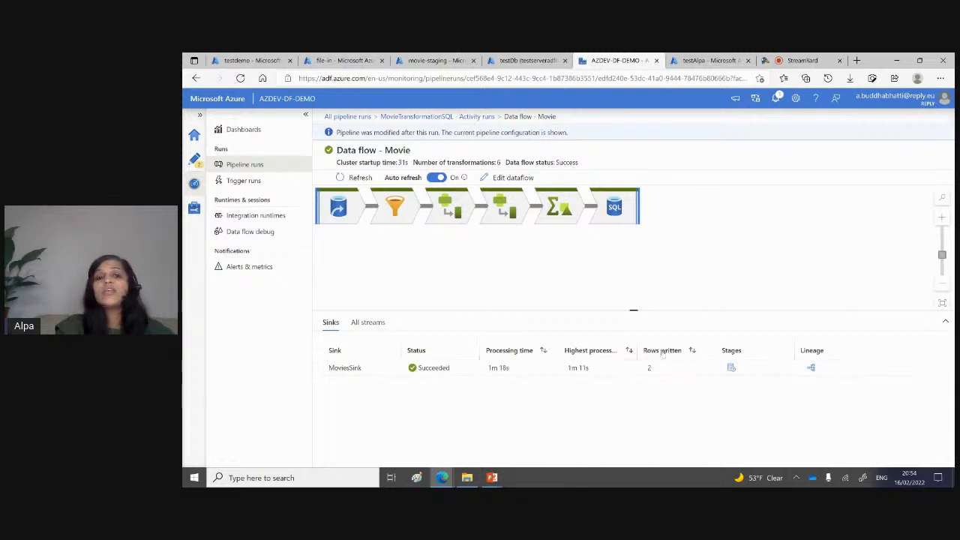
# Step: View the MoviesSink diagnostics in the data flow run, then return to authoring
pyautogui.click(618, 204)
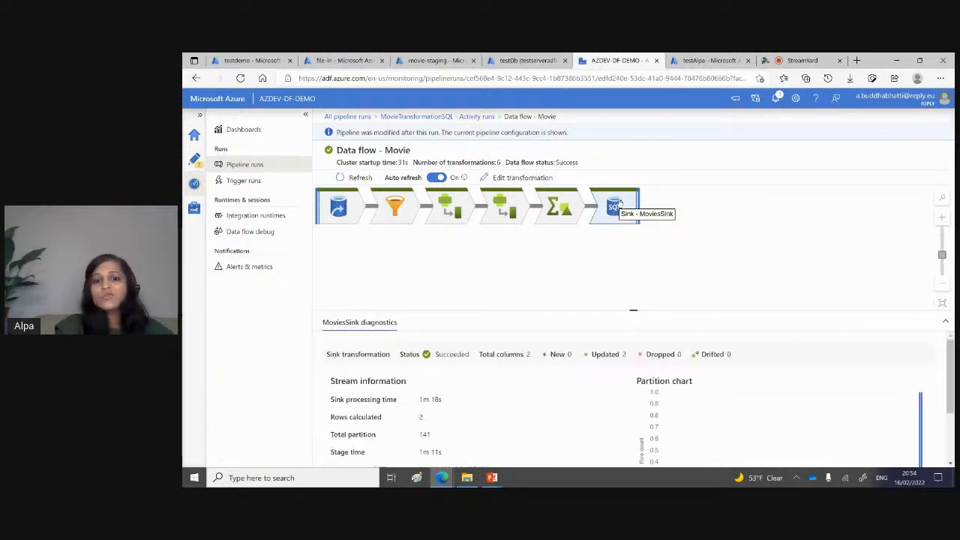
pyautogui.moveTo(634, 310); pyautogui.dragTo(655, 361)
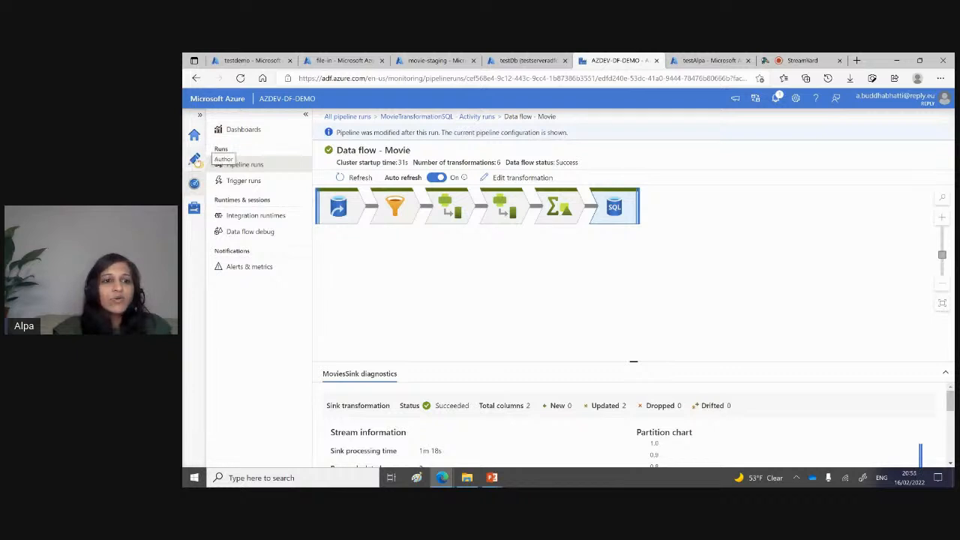
pyautogui.click(195, 160)
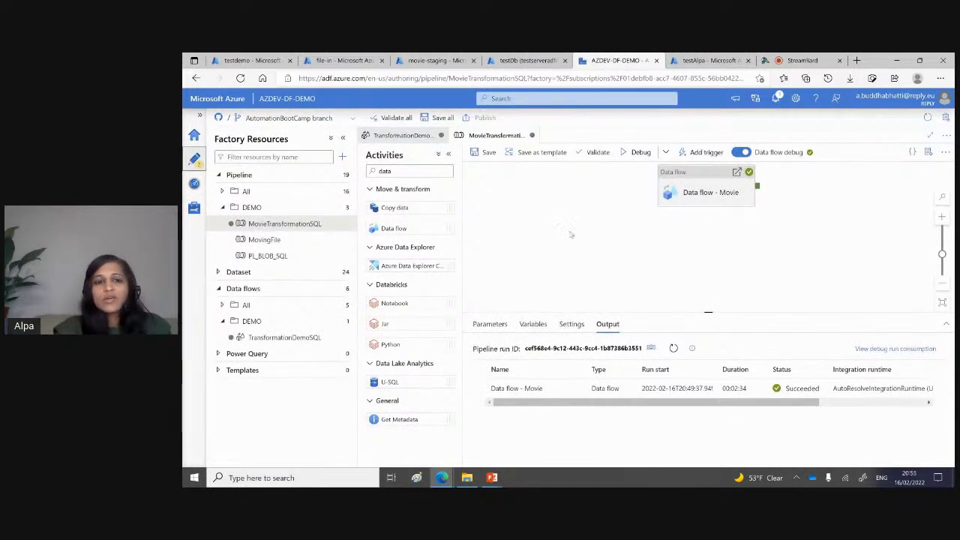
# Step: Examine the MovieDB source's data preview in the TransformationDemoSQL data flow, through to the Address column
pyautogui.click(402, 137)
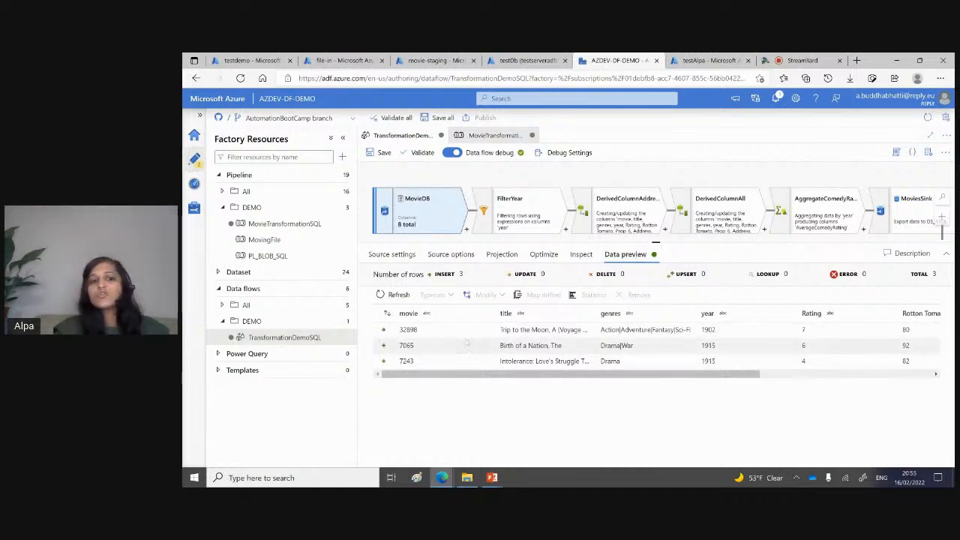
pyautogui.moveTo(476, 377); pyautogui.dragTo(825, 375)
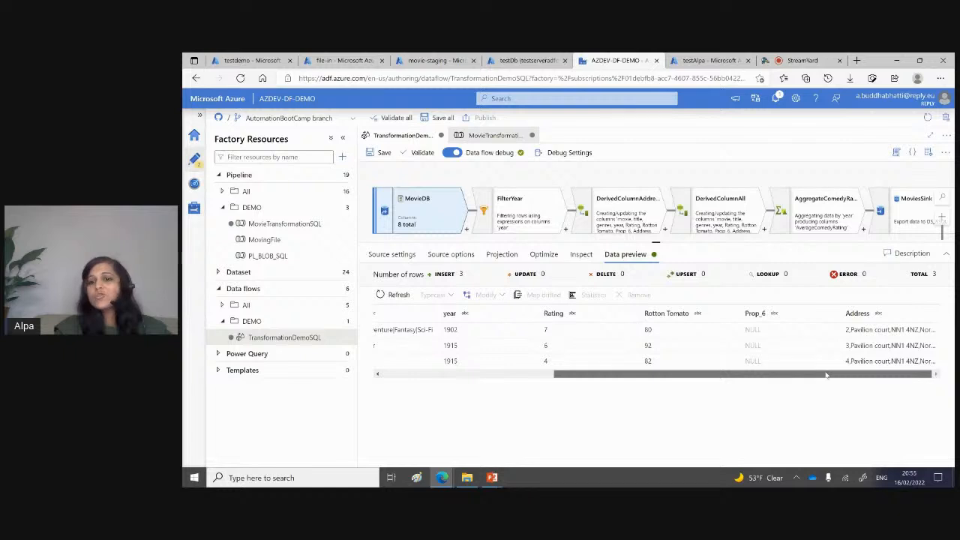
pyautogui.click(848, 333)
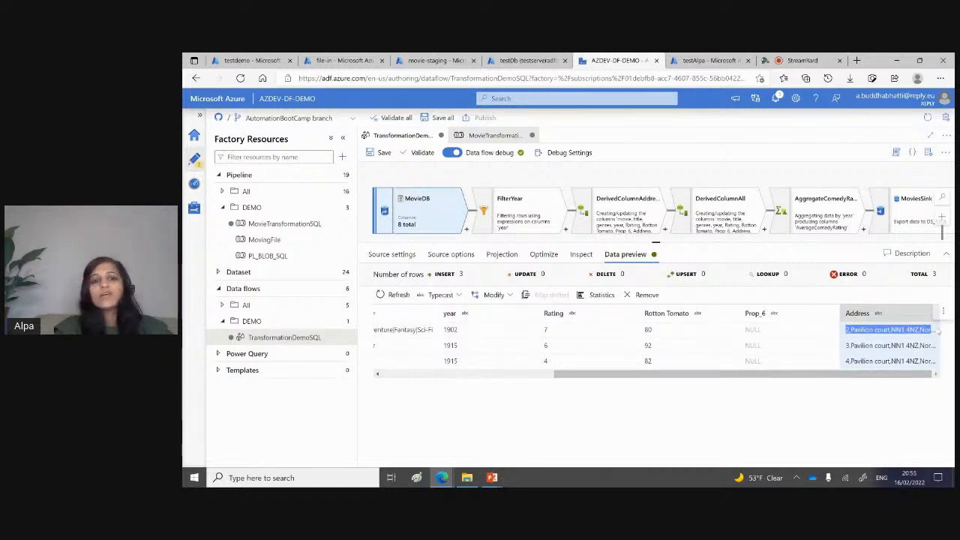
# Step: Refresh the FilterYear data preview and look at the DerivedColumnAddress settings while it loads
pyautogui.click(540, 200)
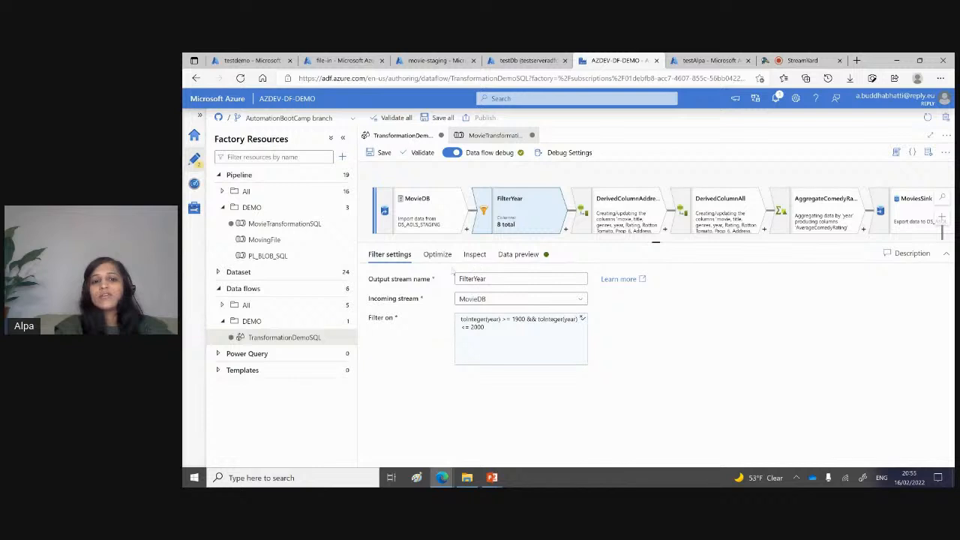
pyautogui.click(518, 254)
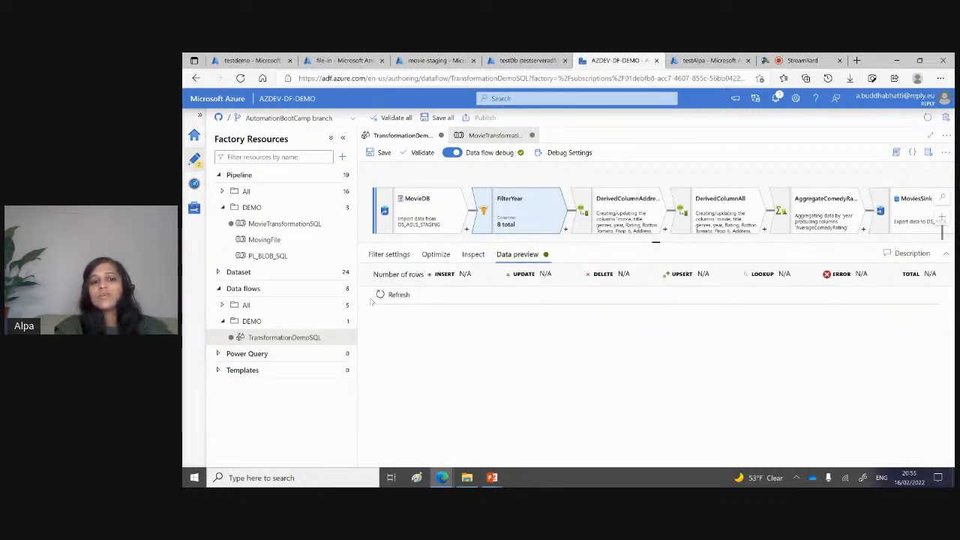
pyautogui.click(393, 295)
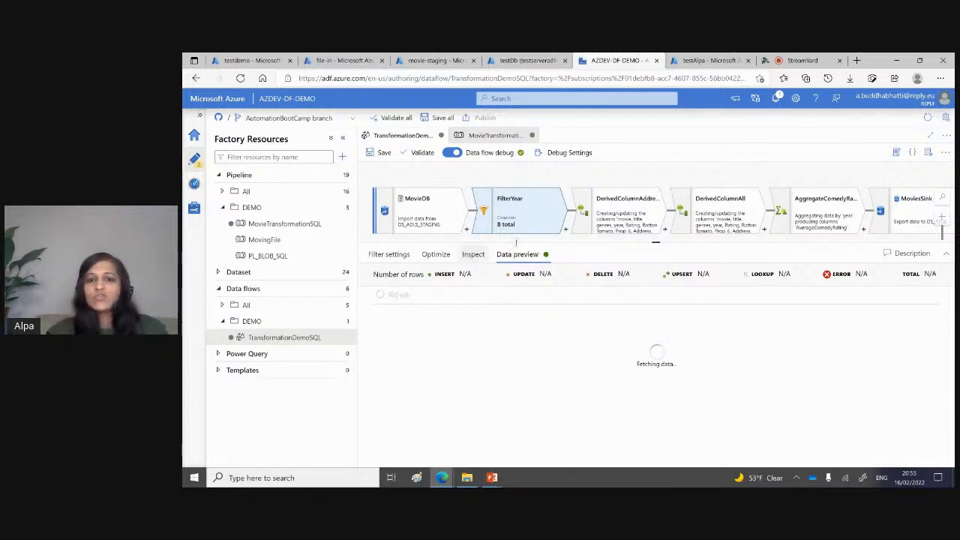
pyautogui.click(611, 213)
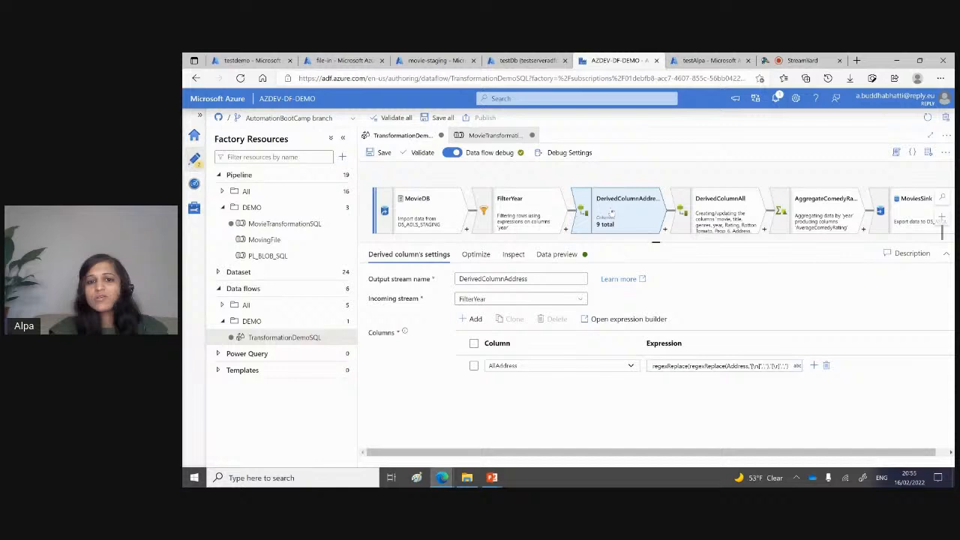
pyautogui.click(555, 254)
pyautogui.click(535, 212)
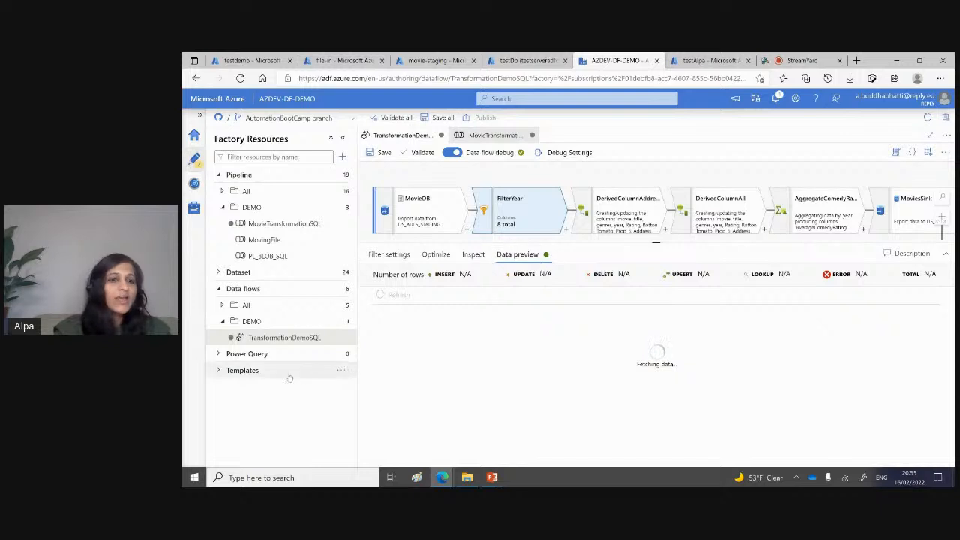
pyautogui.click(216, 271)
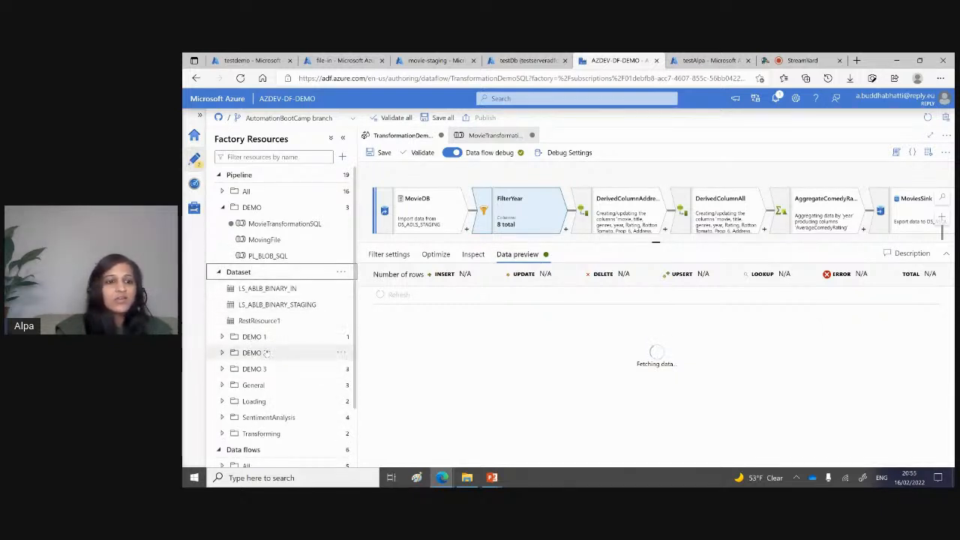
pyautogui.click(218, 272)
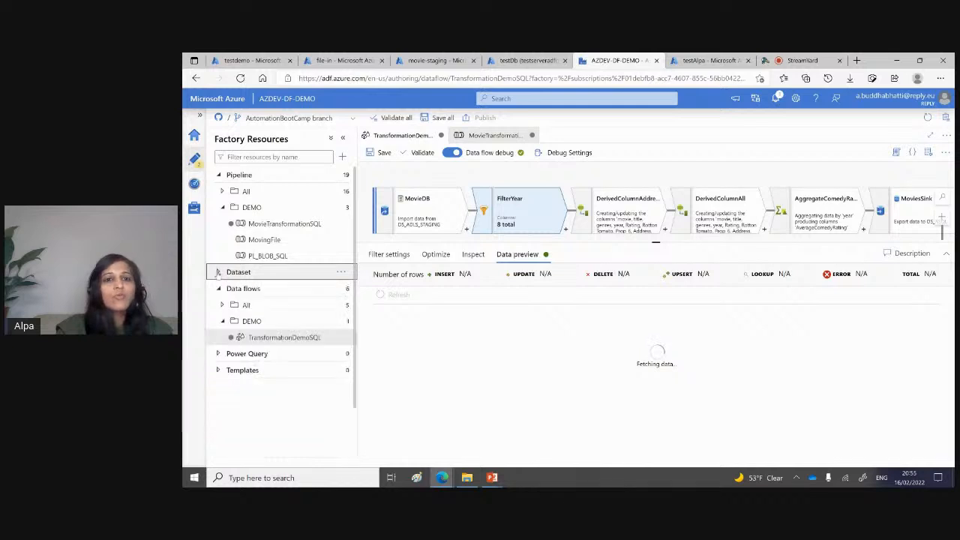
pyautogui.click(294, 225)
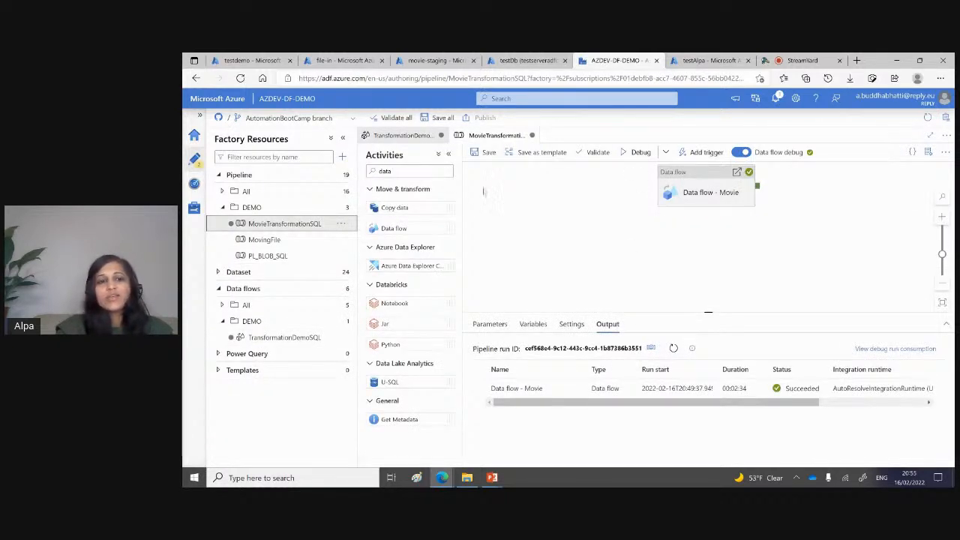
# Step: Open the MovingFile pipeline and examine the source and sink settings of its Copy data activity
pyautogui.click(274, 242)
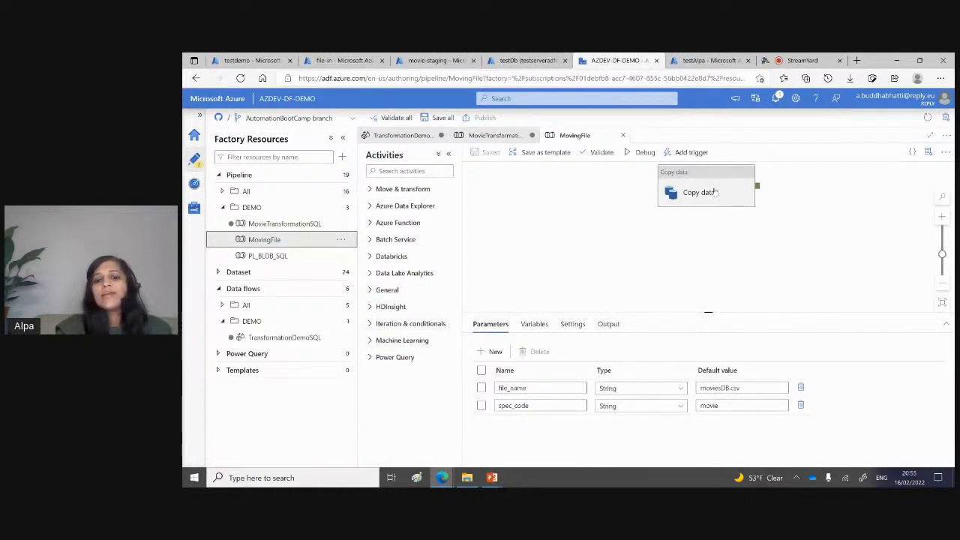
pyautogui.click(712, 192)
pyautogui.click(520, 324)
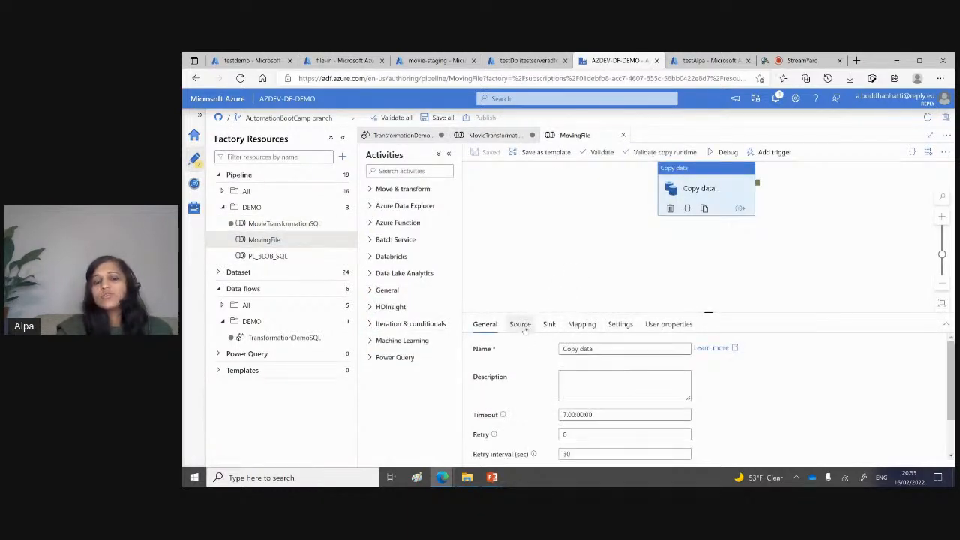
pyautogui.moveTo(708, 314); pyautogui.dragTo(707, 213)
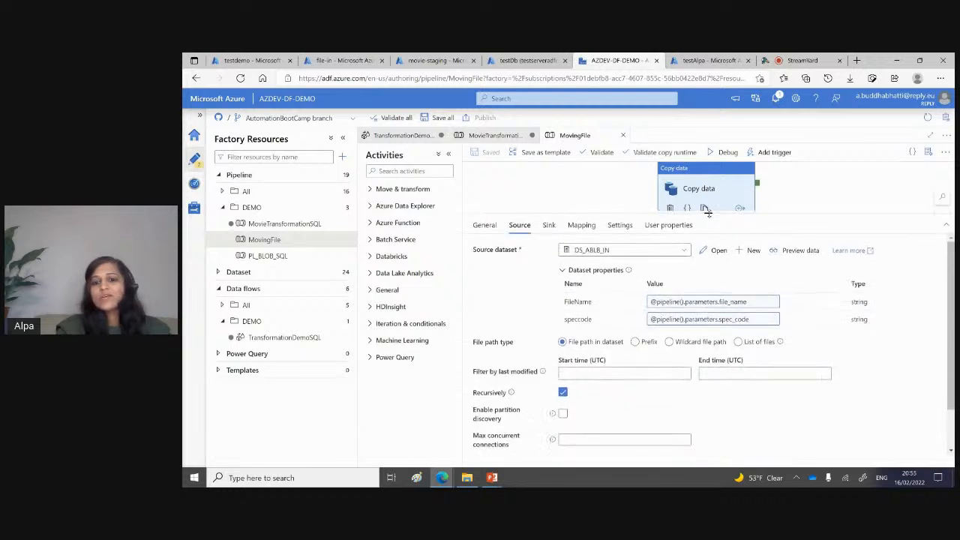
pyautogui.click(549, 227)
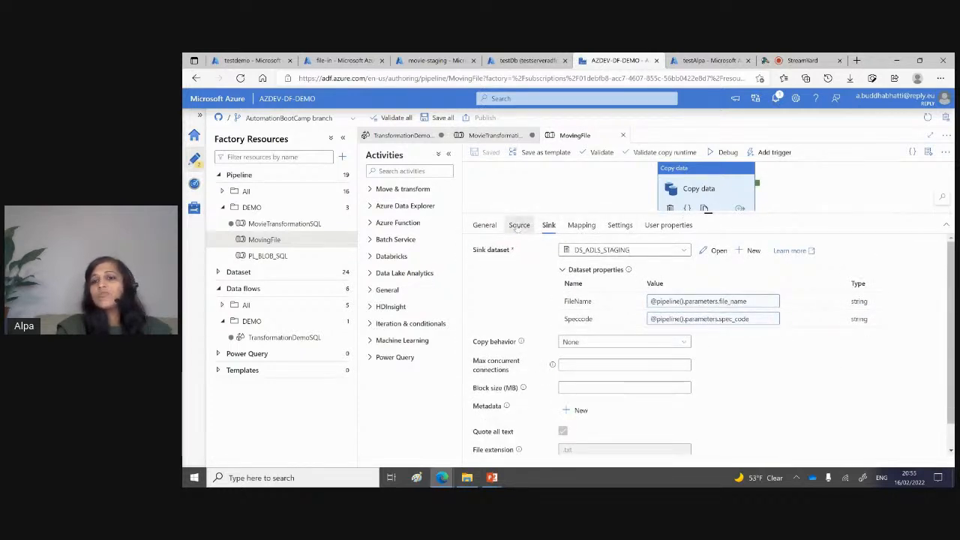
# Step: Preview the Copy data source DS_ABLB_IN with file_name moviesDB.csv and spec_code movie, then close the preview
pyautogui.click(518, 225)
pyautogui.click(802, 252)
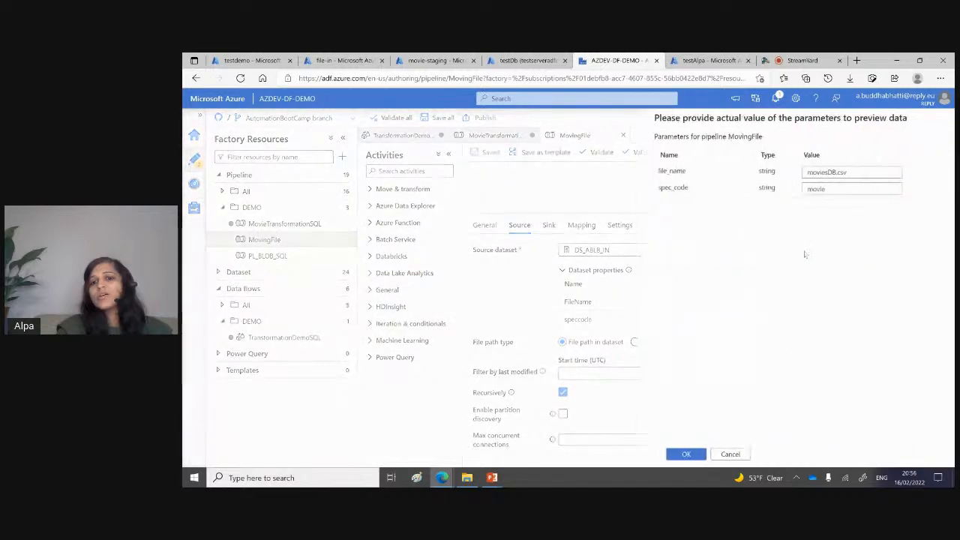
pyautogui.click(683, 455)
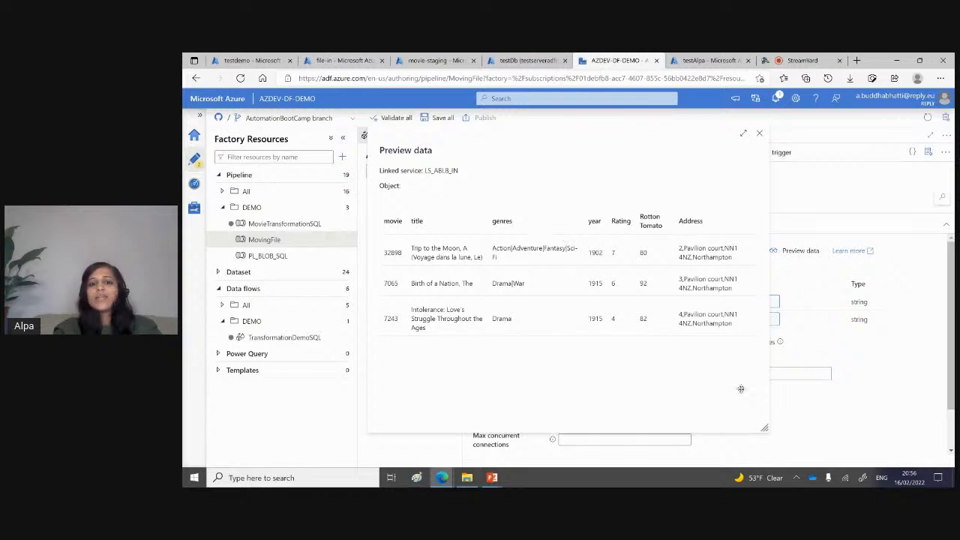
pyautogui.click(760, 134)
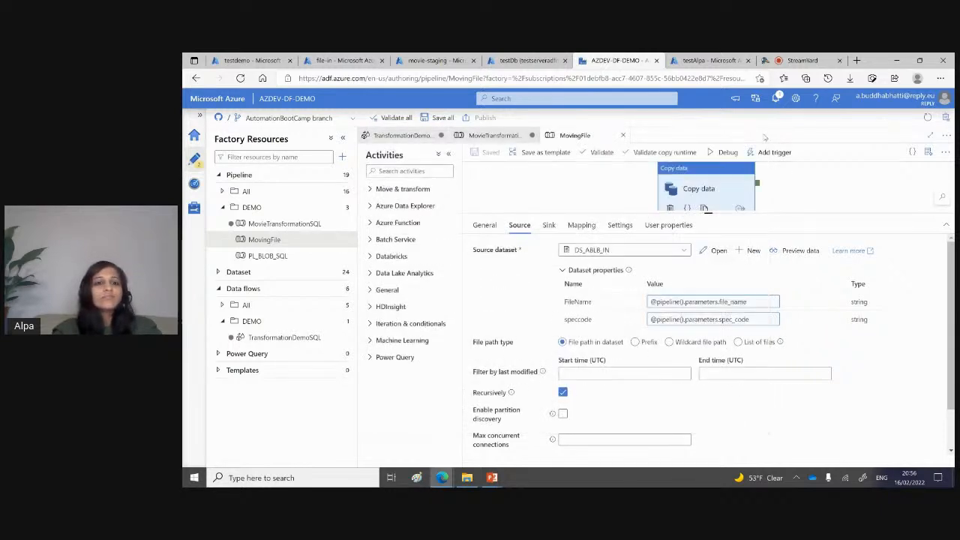
# Step: Return to the TransformationDemoSQL data flow and examine the columns in the FilterYear data preview
pyautogui.click(402, 135)
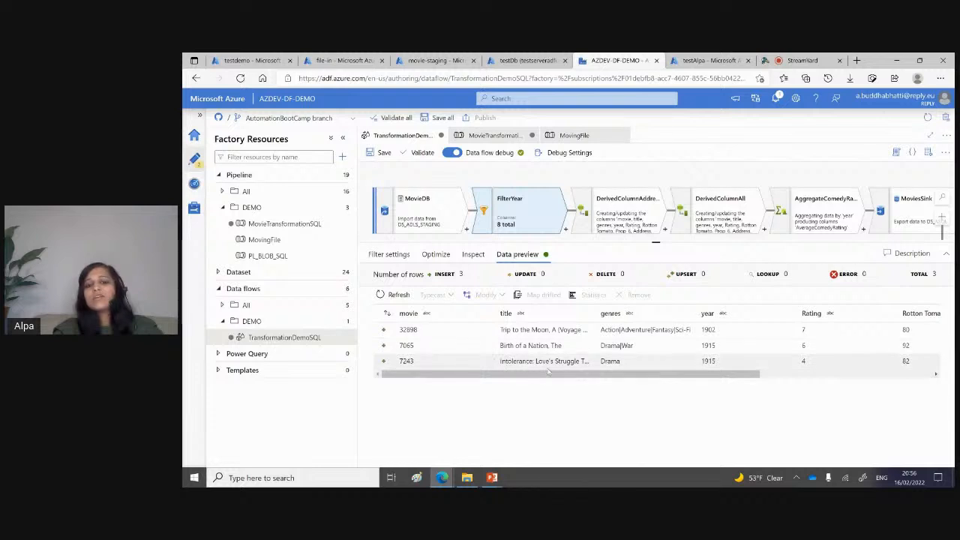
pyautogui.moveTo(548, 374); pyautogui.dragTo(661, 378)
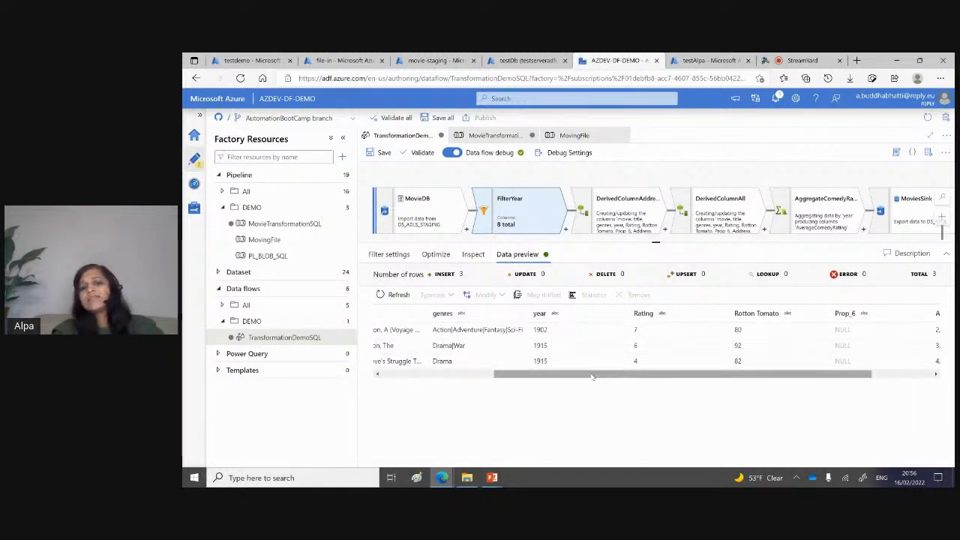
pyautogui.moveTo(595, 376); pyautogui.dragTo(564, 386)
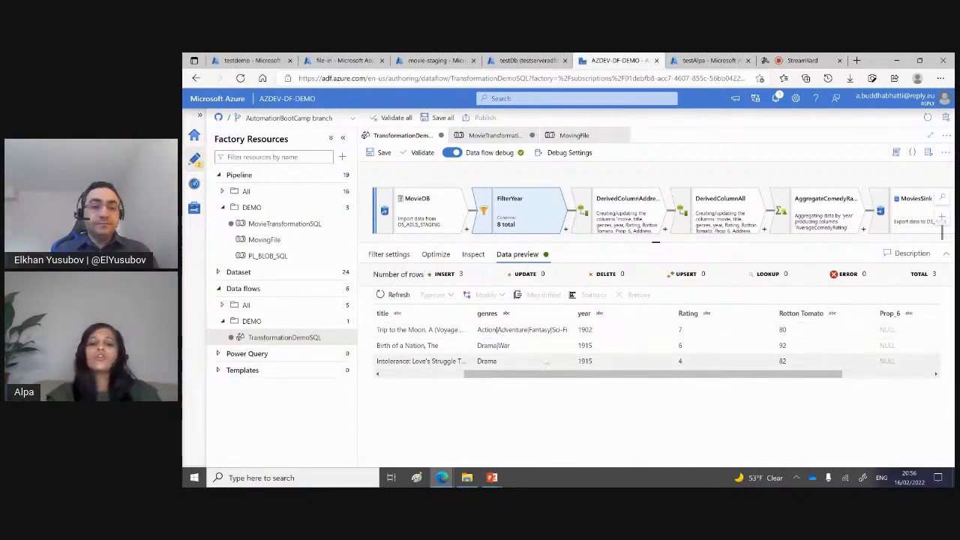
# Step: Refresh the DerivedColumnAddress data preview and check the DerivedColumnAll preview while it loads
pyautogui.click(625, 197)
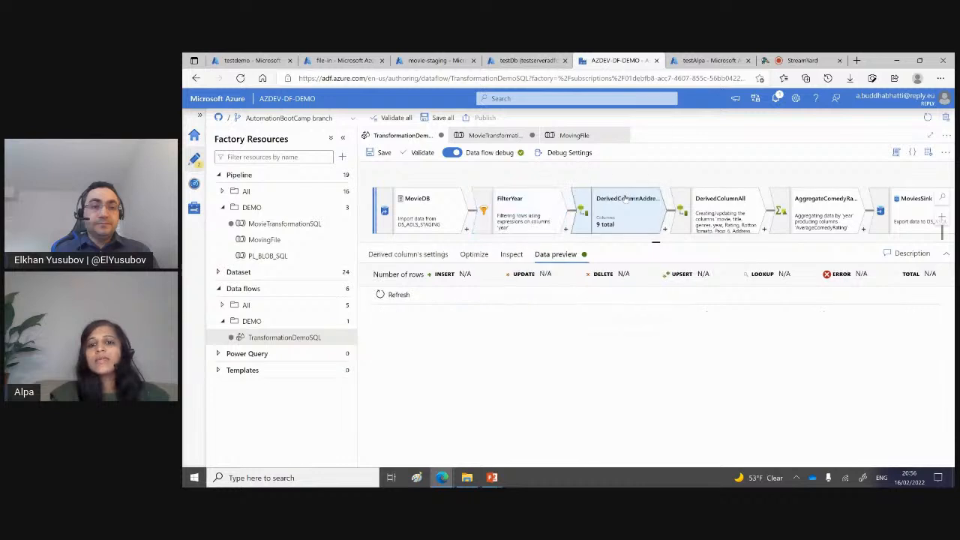
pyautogui.click(394, 296)
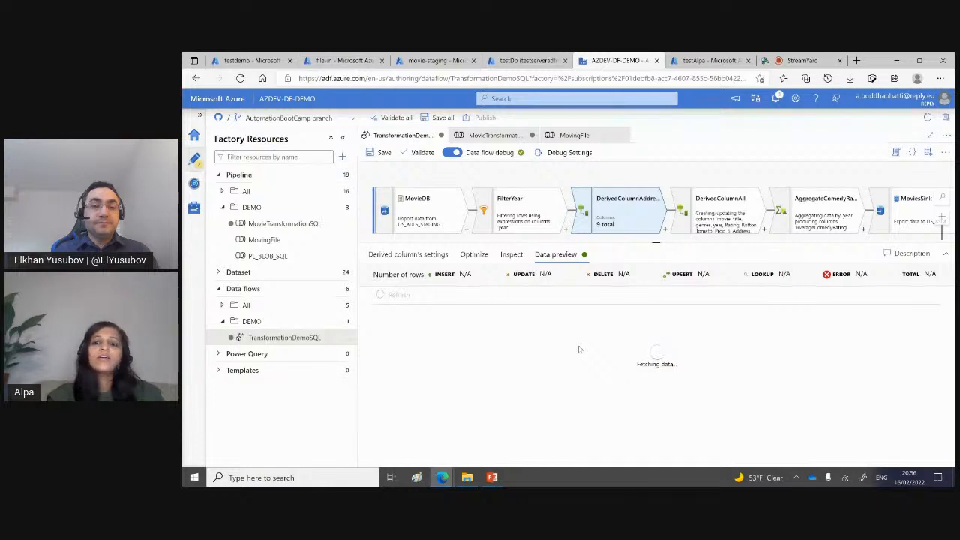
pyautogui.click(747, 213)
pyautogui.click(556, 254)
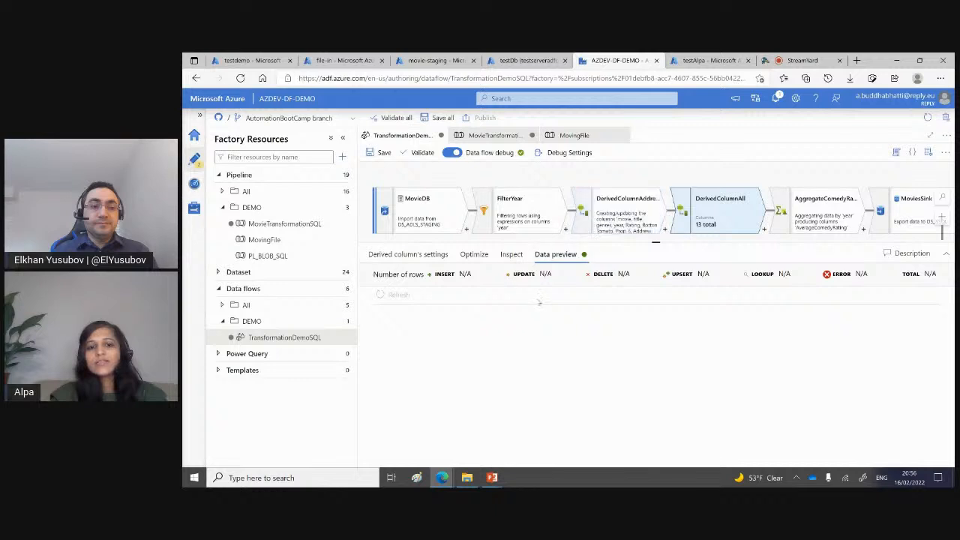
pyautogui.click(613, 224)
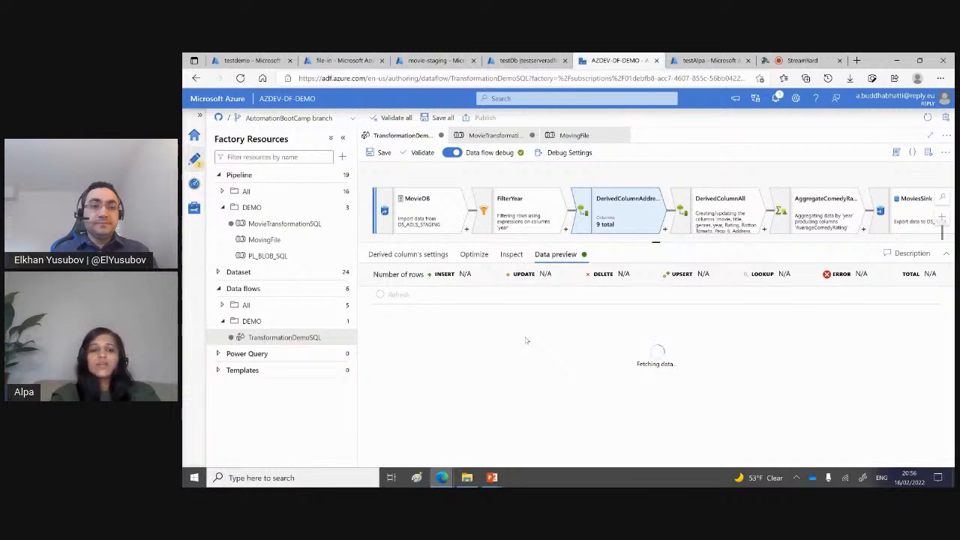
# Step: Switch to the PowerPoint slide show and advance from the Pipeline 2 slide to the first point of the Conclusion slide
pyautogui.hotkey('alt', 'Tab')
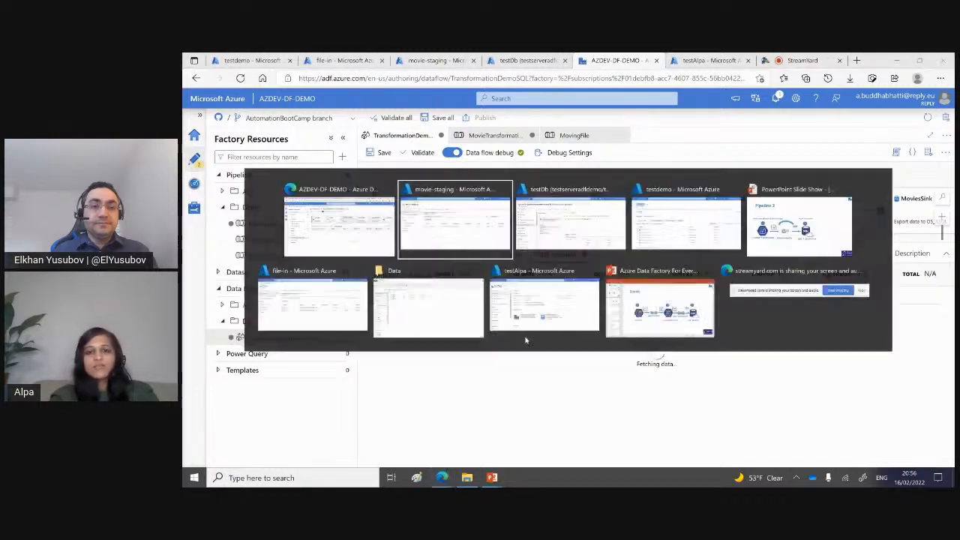
pyautogui.hotkey('alt', 'Tab')
pyautogui.hotkey('alt', 'Tab')
pyautogui.hotkey('alt', 'Tab')
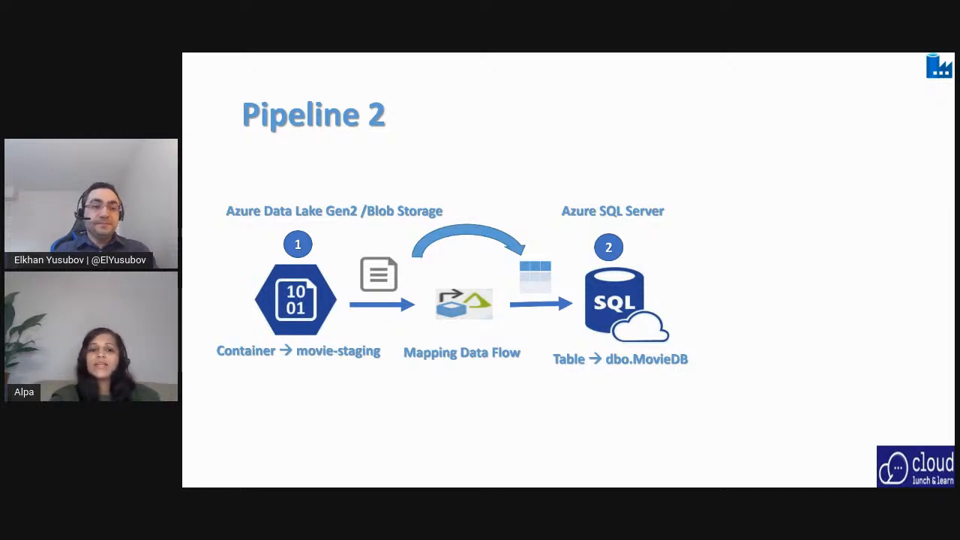
pyautogui.click(456, 309)
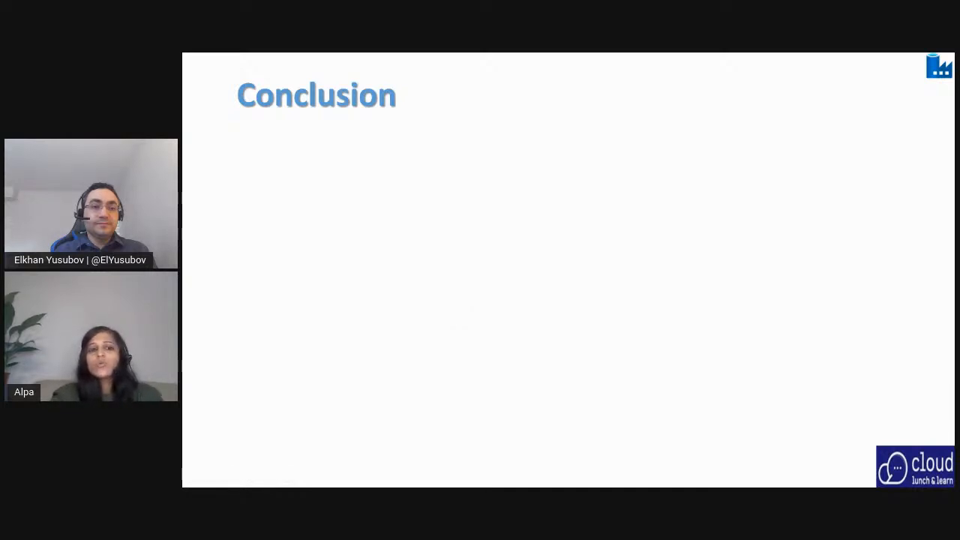
pyautogui.press('Right')
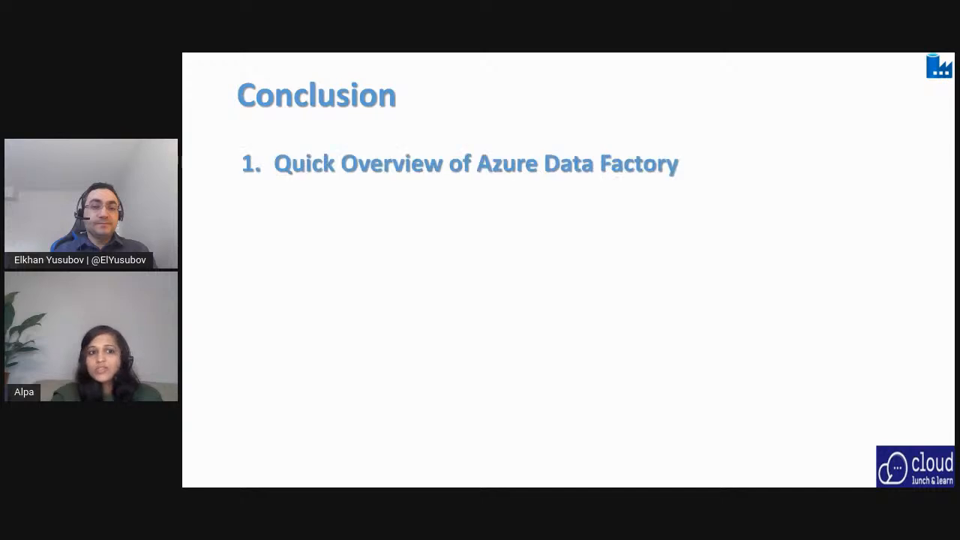